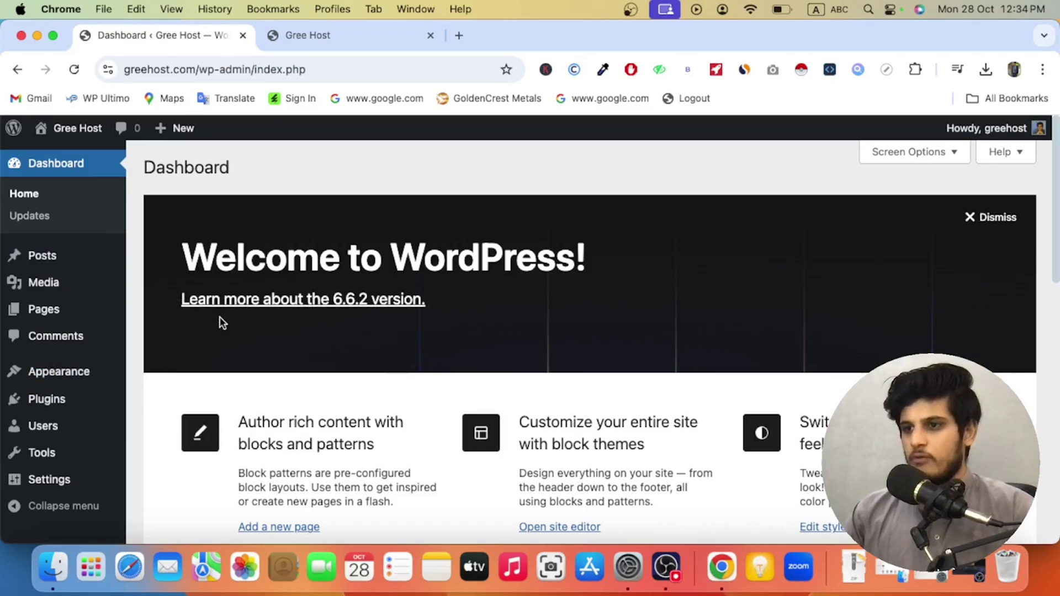
# Step: Reload the live Gree Host front page and scroll through it
pyautogui.click(362, 35)
pyautogui.click(75, 70)
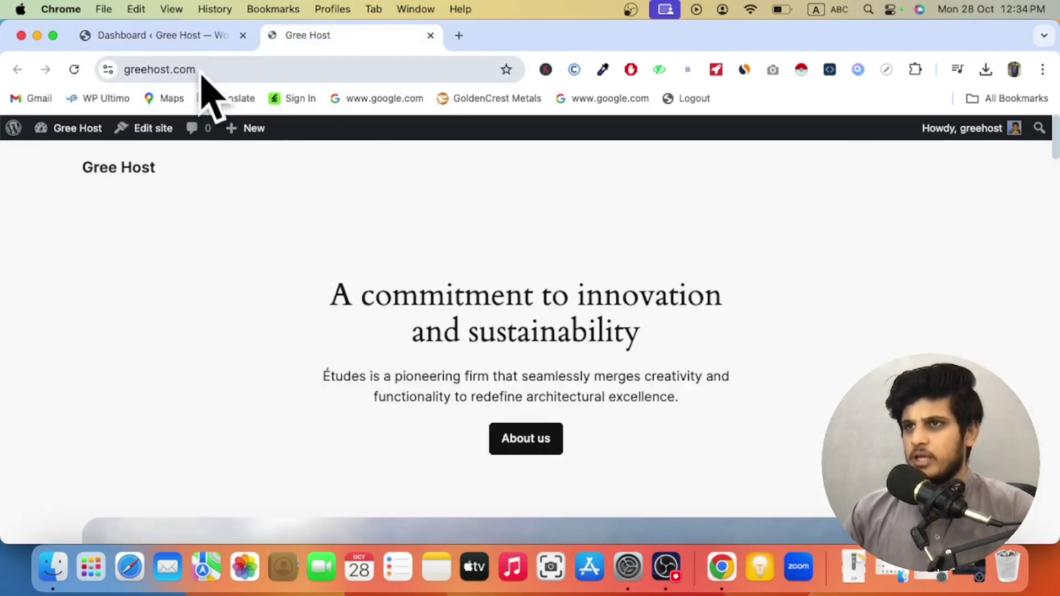
pyautogui.scroll(-7, 314, 312)
pyautogui.scroll(-15, 313, 313)
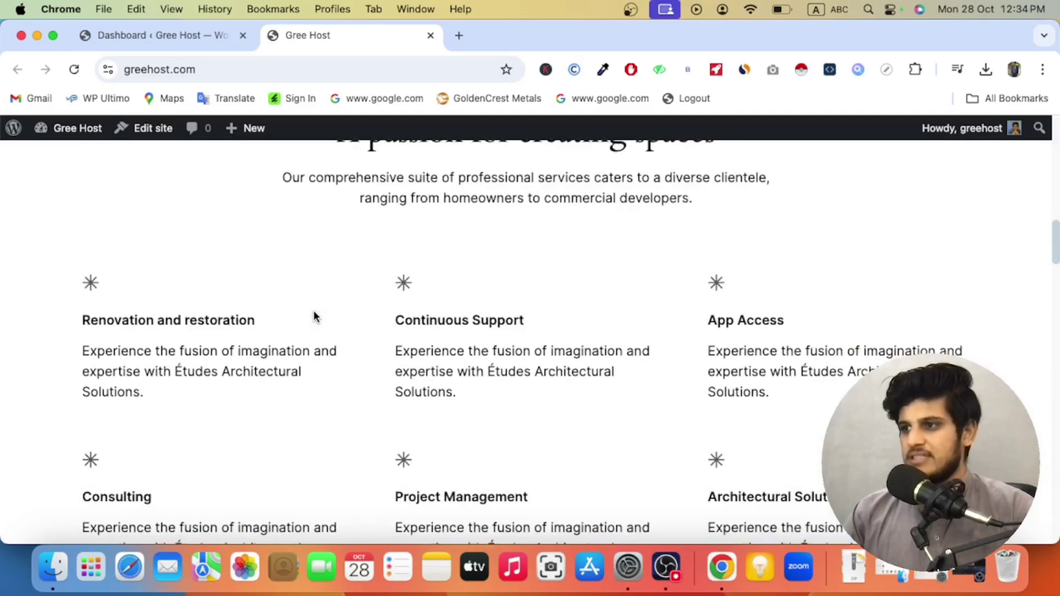
pyautogui.scroll(-15, 313, 312)
pyautogui.scroll(20, 314, 319)
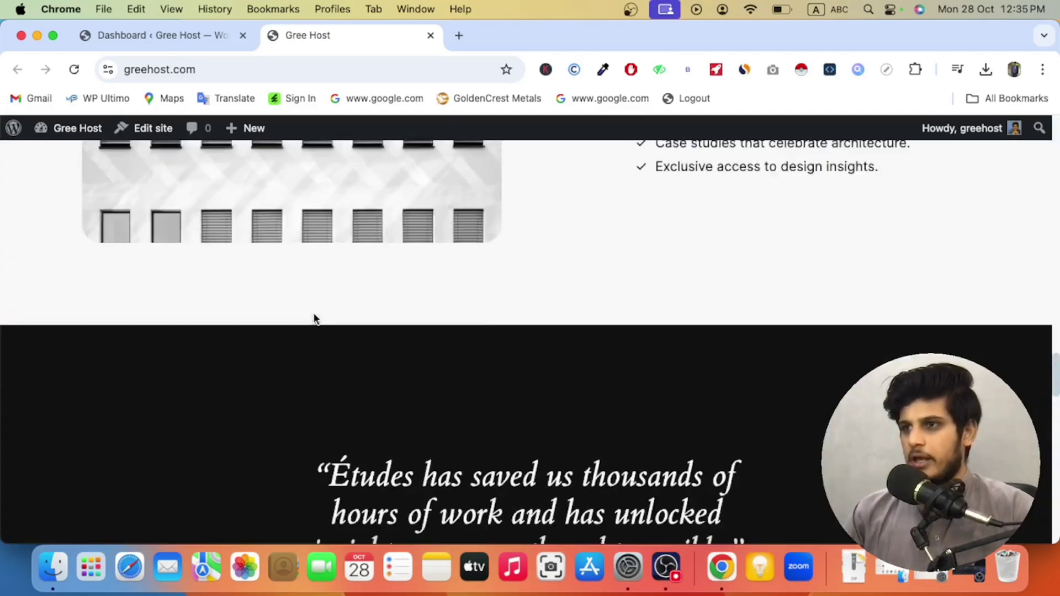
# Step: Return to the WordPress dashboard and go to Appearance > Themes
pyautogui.click(160, 35)
pyautogui.moveTo(110, 372)
pyautogui.click(168, 380)
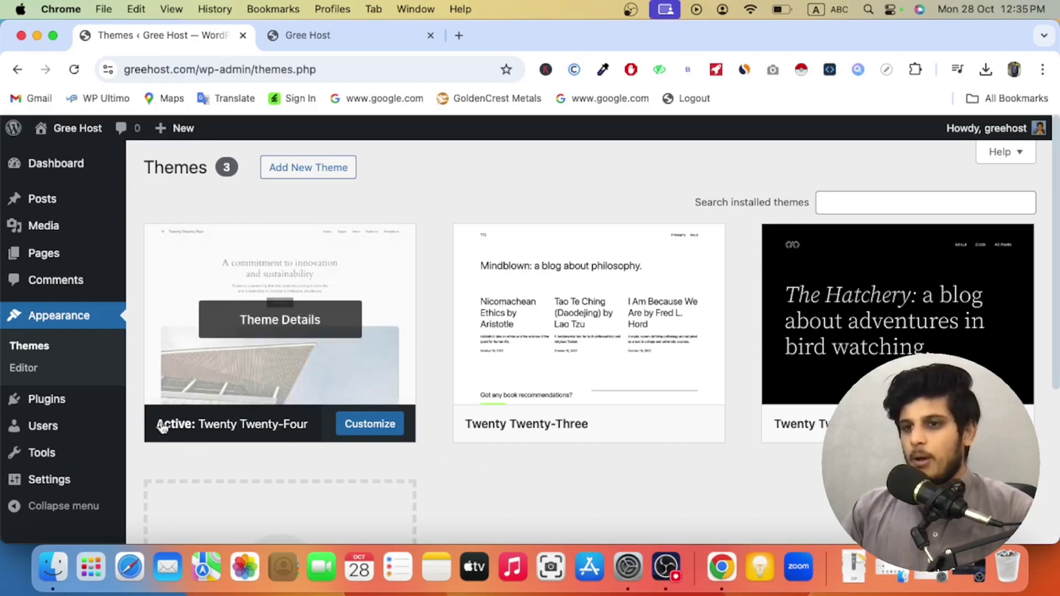
# Step: Check that Twenty Twenty-Four is the active theme, then move to the Plugins menu
pyautogui.moveTo(87, 402)
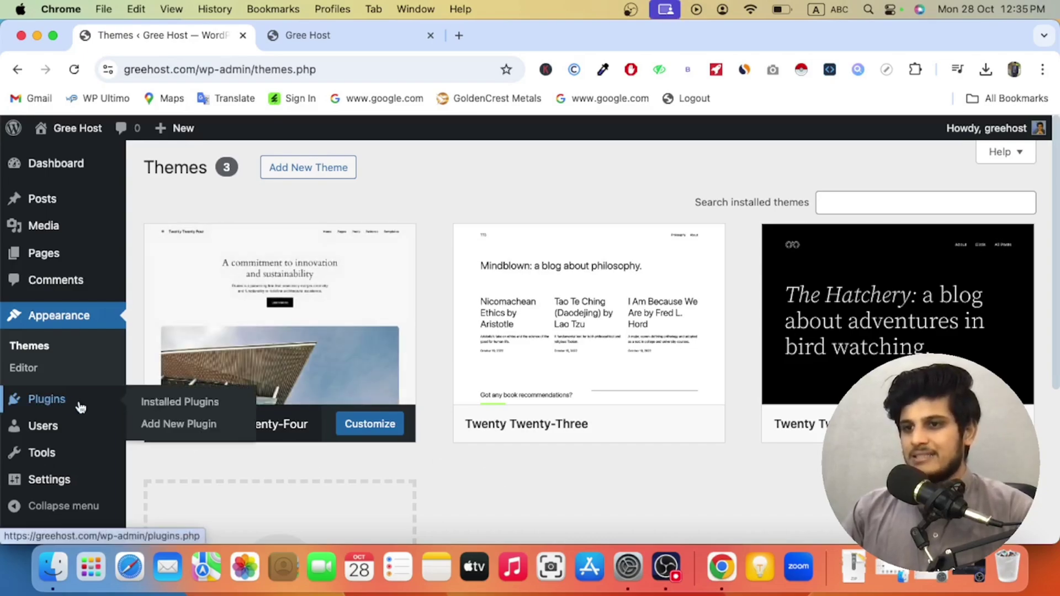
# Step: Search new plugins for 'envato', then install and activate Envato Elements
pyautogui.click(159, 409)
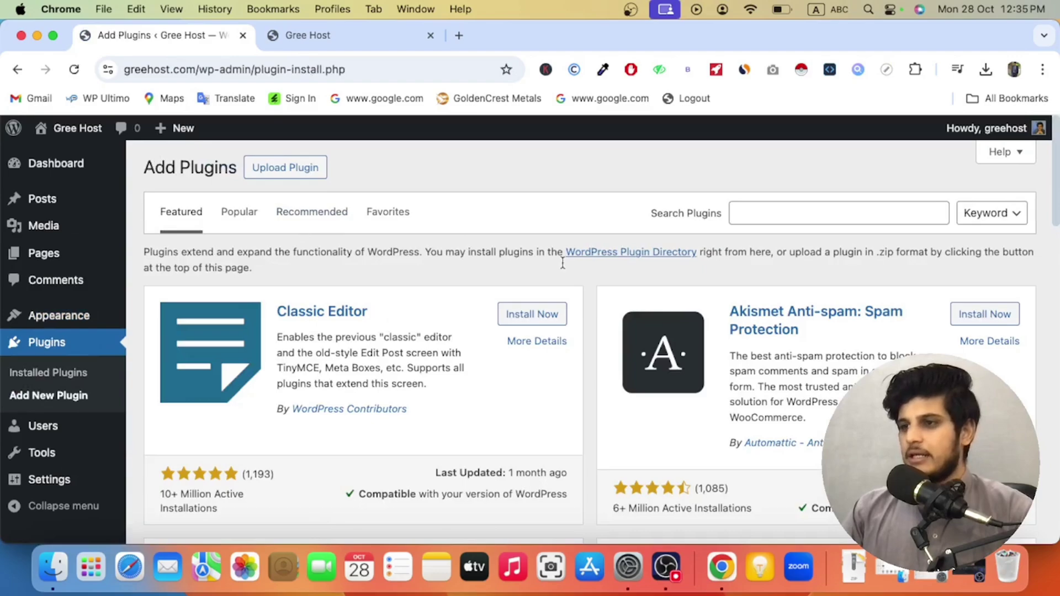
pyautogui.click(770, 217)
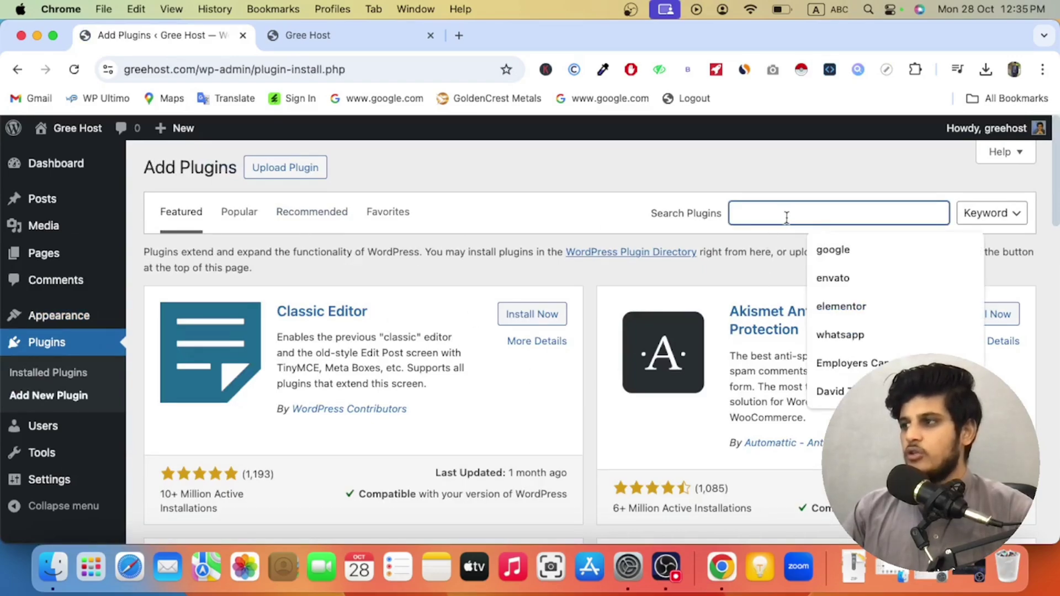
pyautogui.click(833, 270)
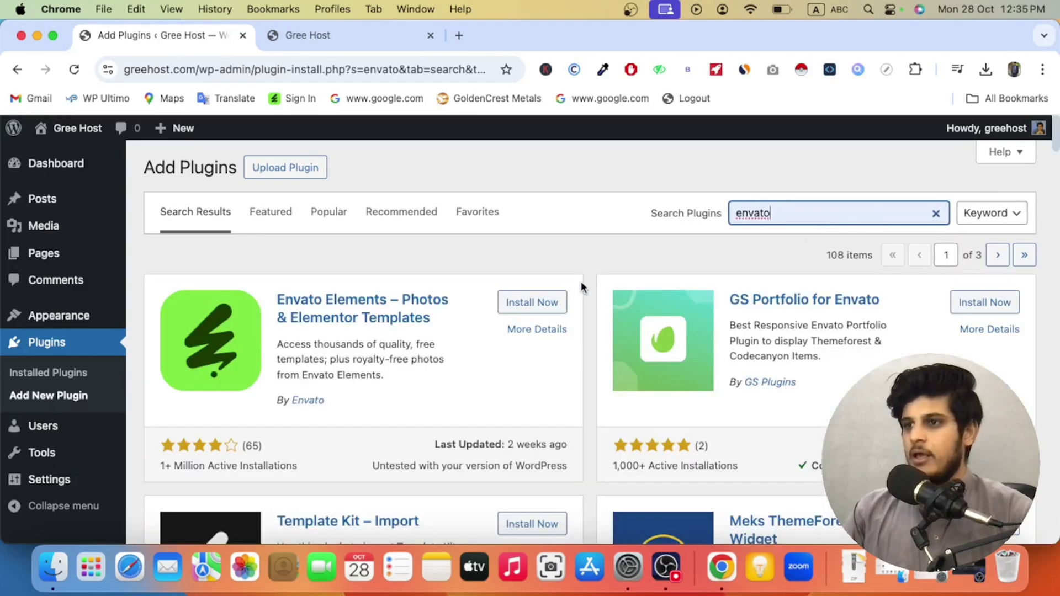
pyautogui.click(530, 304)
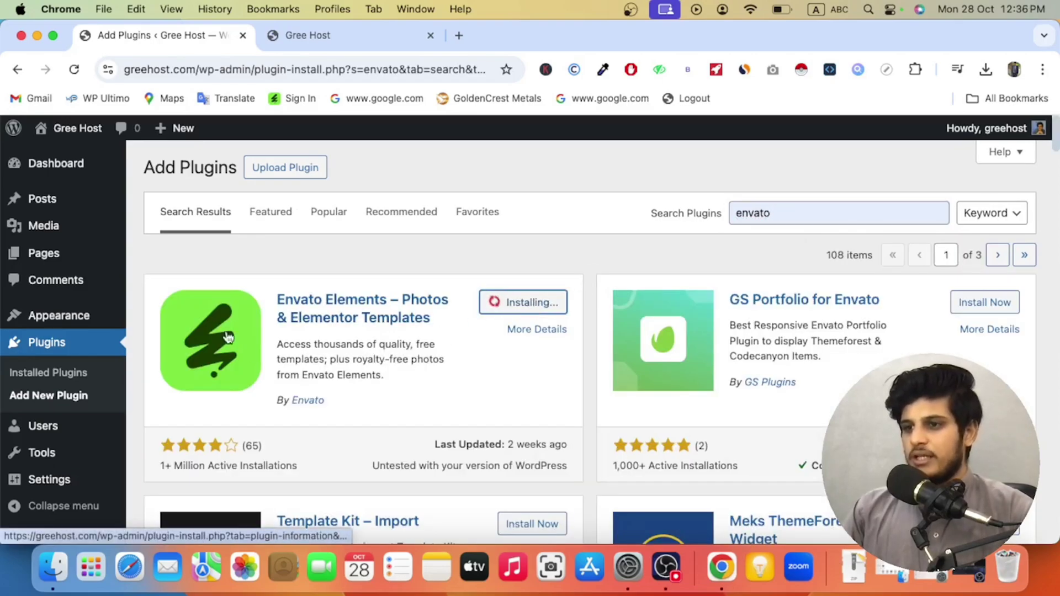
pyautogui.click(534, 308)
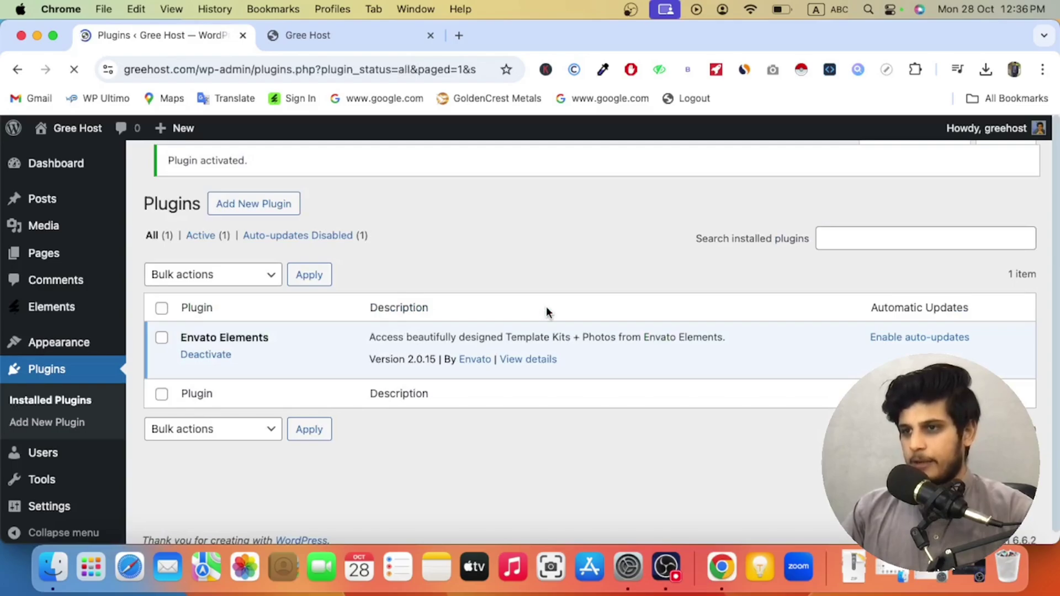
# Step: Load the elements.envato.com home page in a new tab and browse it
pyautogui.click(458, 37)
pyautogui.write('ena')
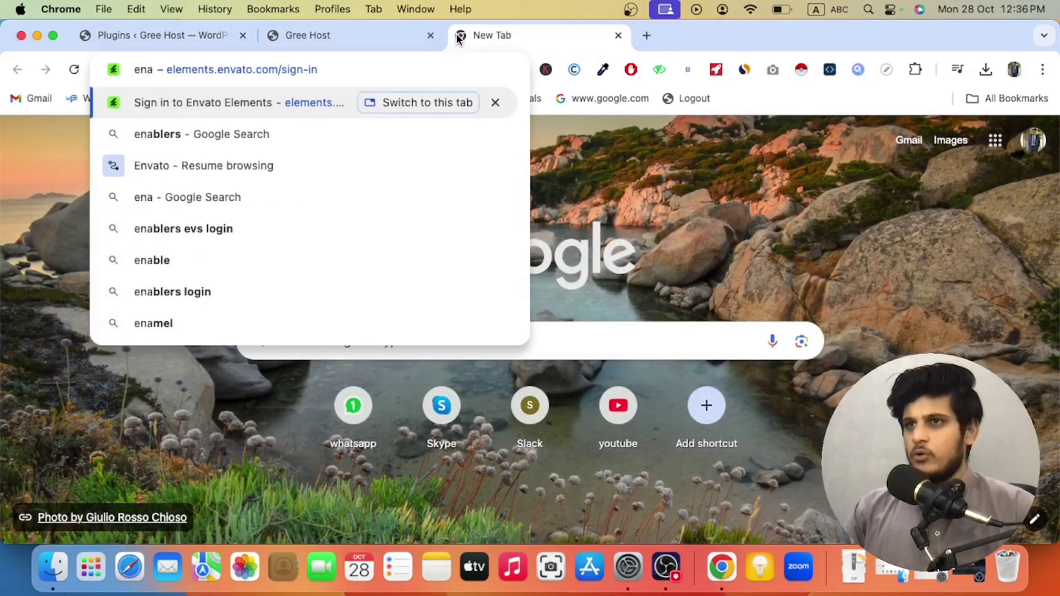
pyautogui.click(267, 104)
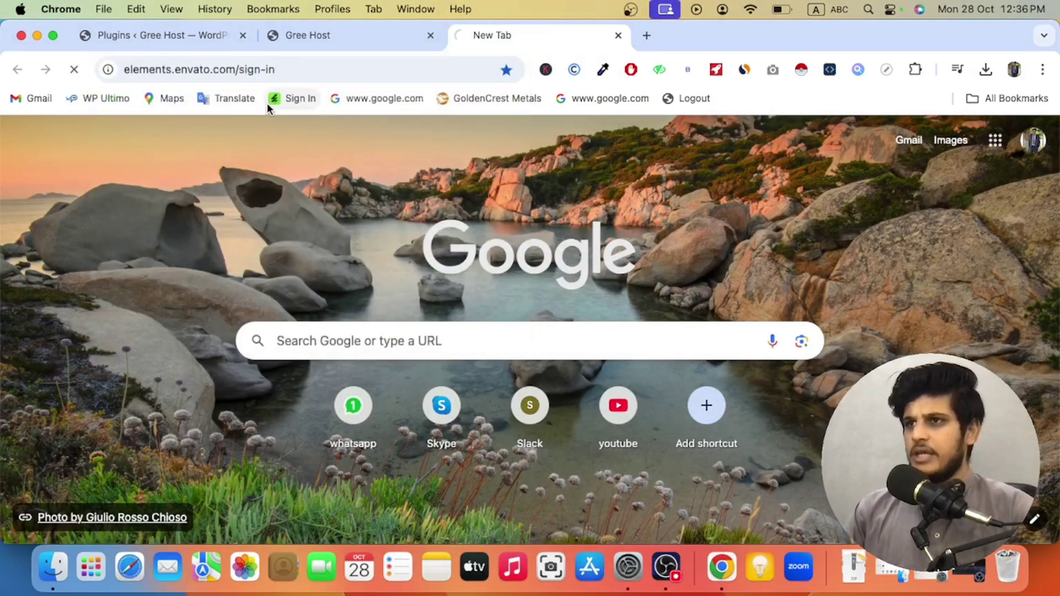
pyautogui.moveTo(277, 70); pyautogui.dragTo(391, 69)
pyautogui.press('BackSpace')
pyautogui.write('s://')
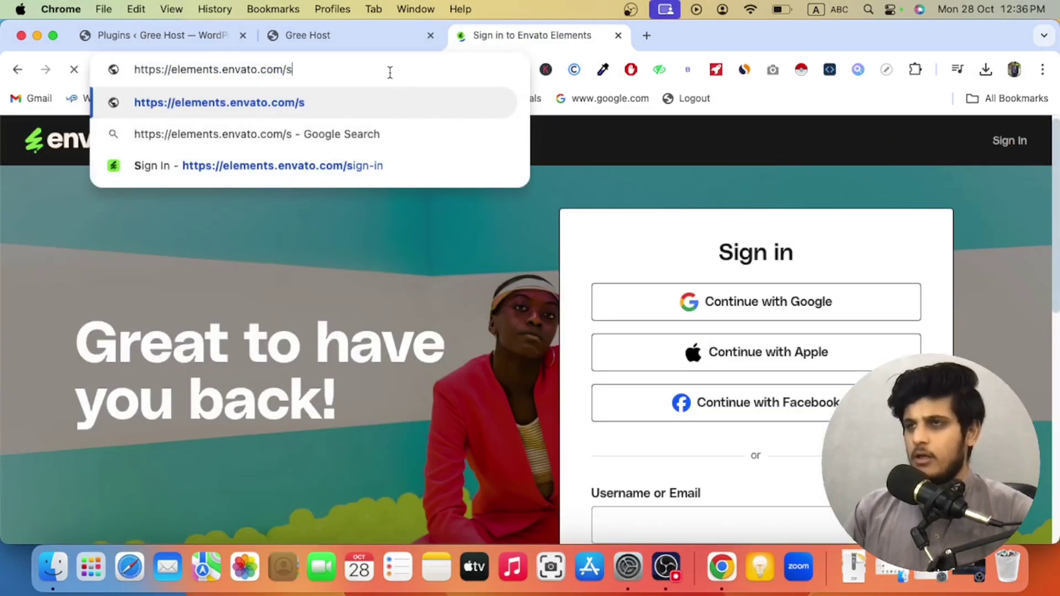
pyautogui.press('BackSpace')
pyautogui.press('Return')
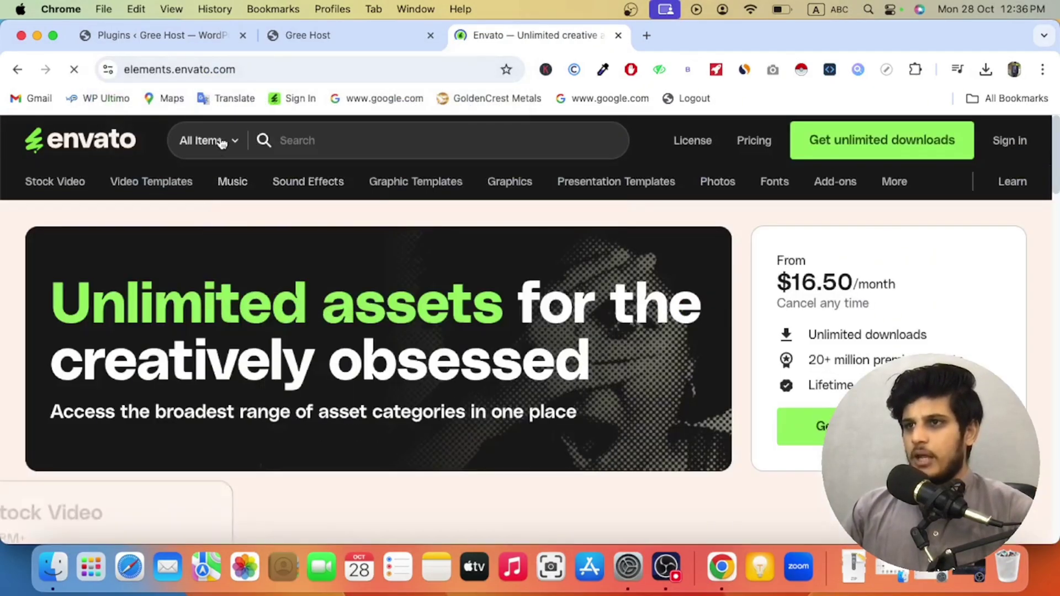
pyautogui.moveTo(329, 182)
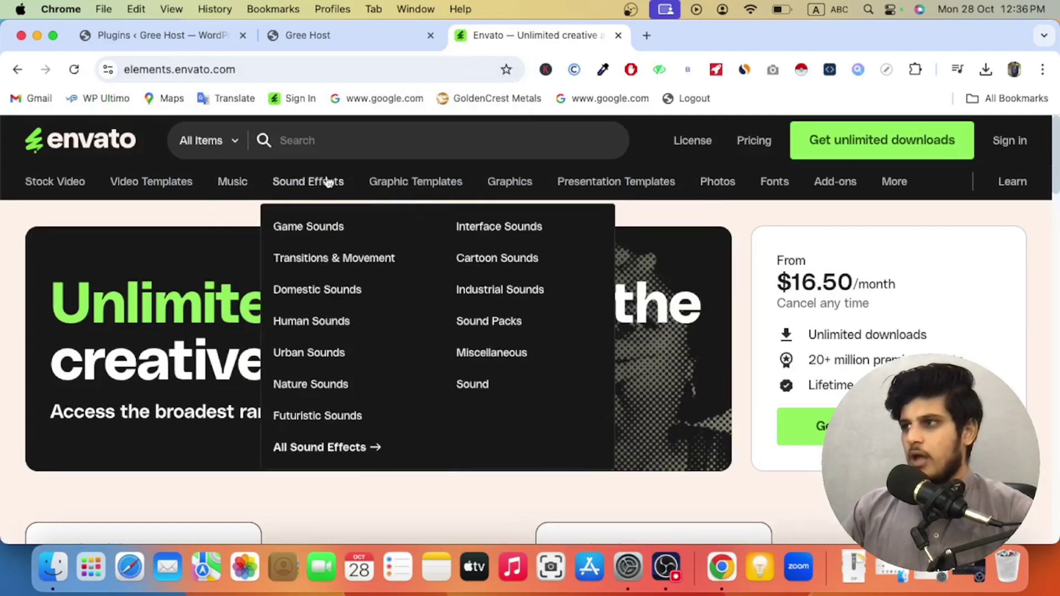
pyautogui.scroll(-5, 395, 277)
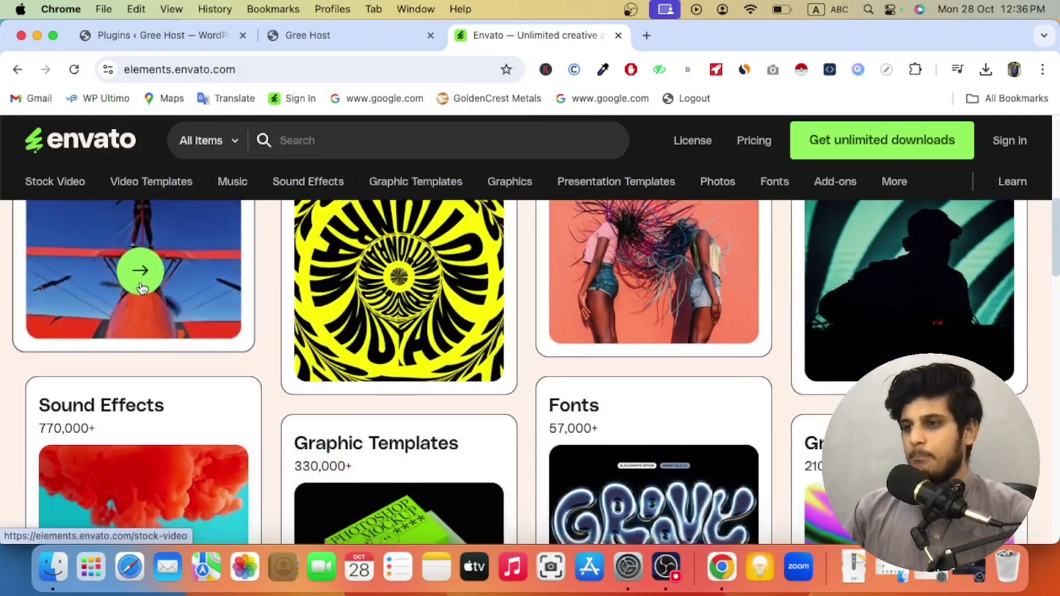
pyautogui.scroll(-5, 142, 285)
pyautogui.scroll(15, 141, 279)
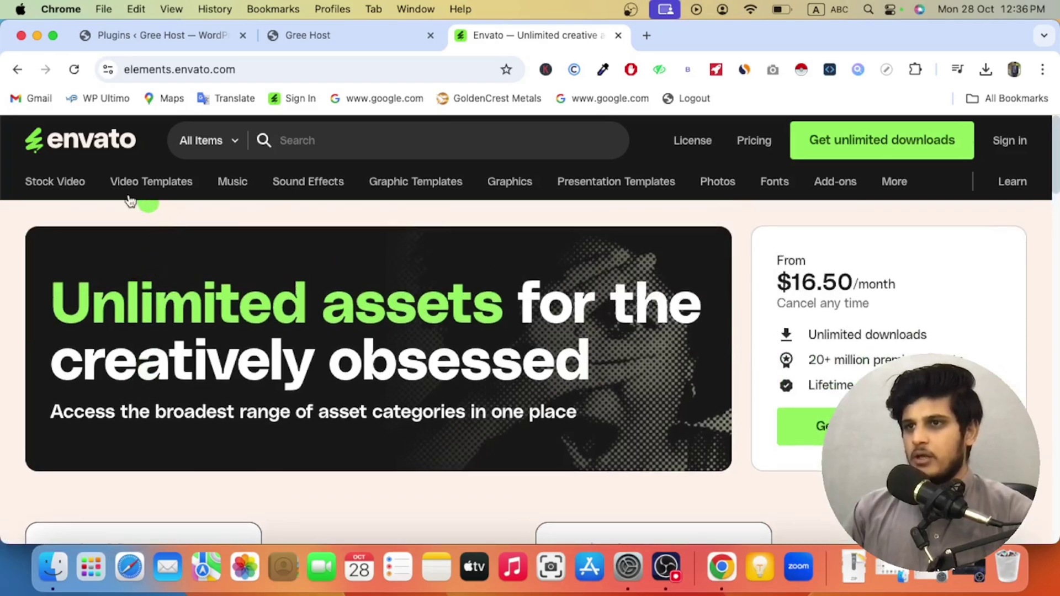
pyautogui.moveTo(153, 198)
pyautogui.moveTo(60, 184)
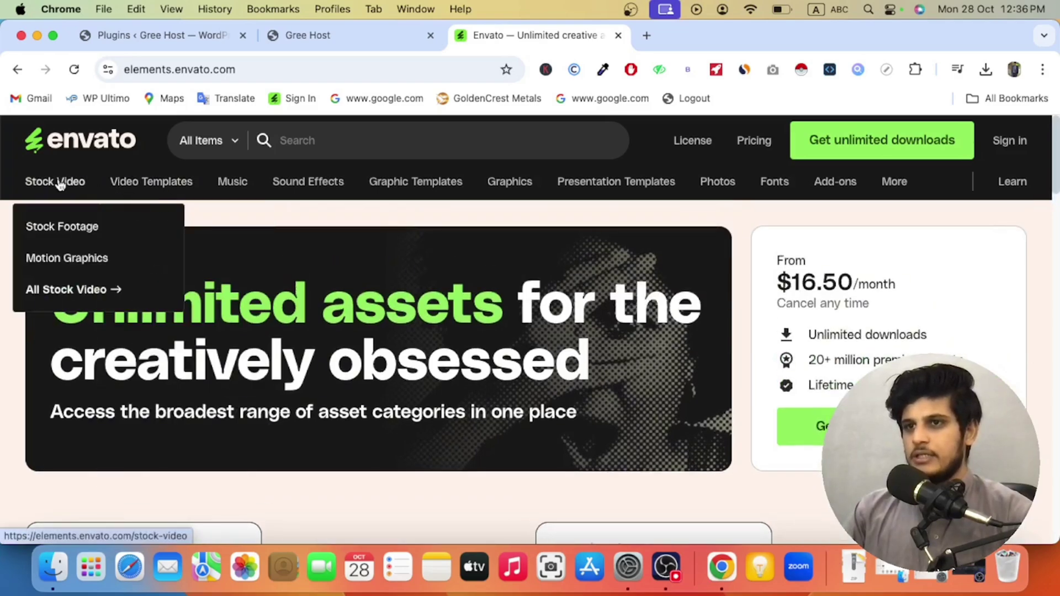
pyautogui.moveTo(381, 184)
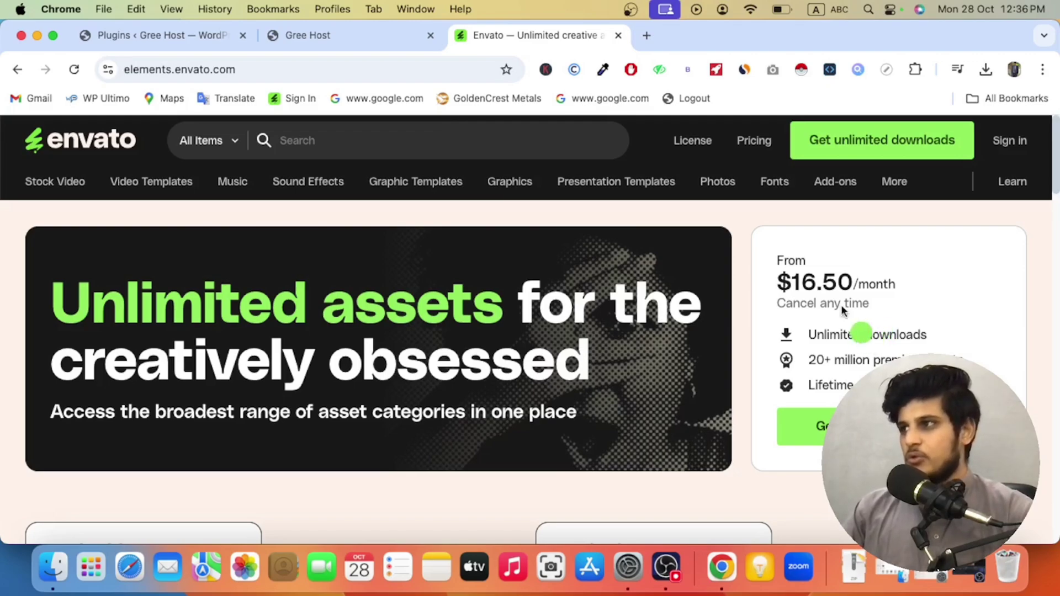
# Step: Set the search category to WordPress and restore page zoom to 100%
pyautogui.click(1042, 69)
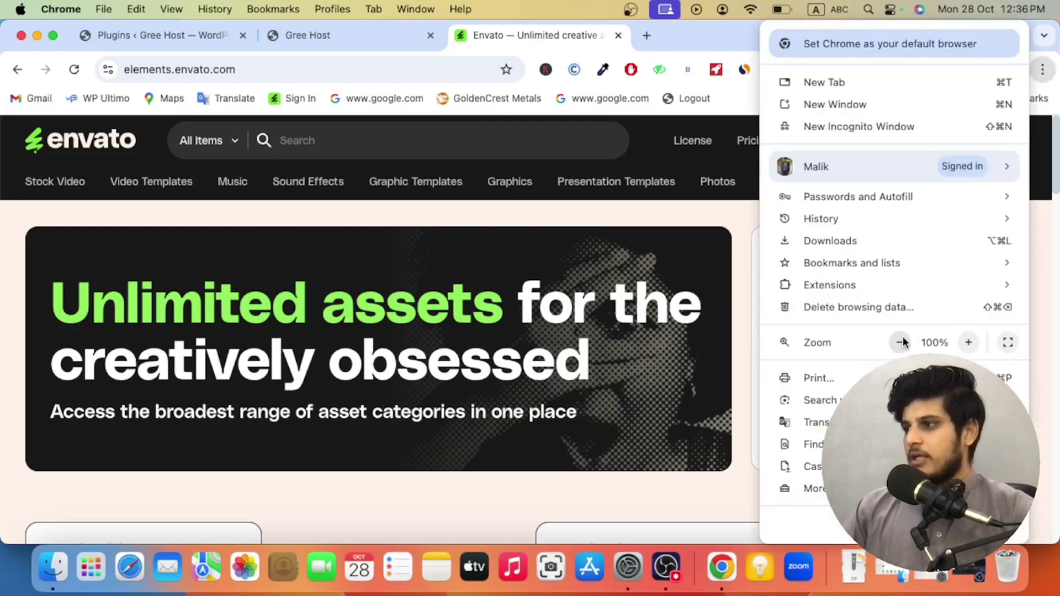
pyautogui.click(899, 342)
pyautogui.click(900, 342)
pyautogui.click(174, 141)
pyautogui.click(174, 141)
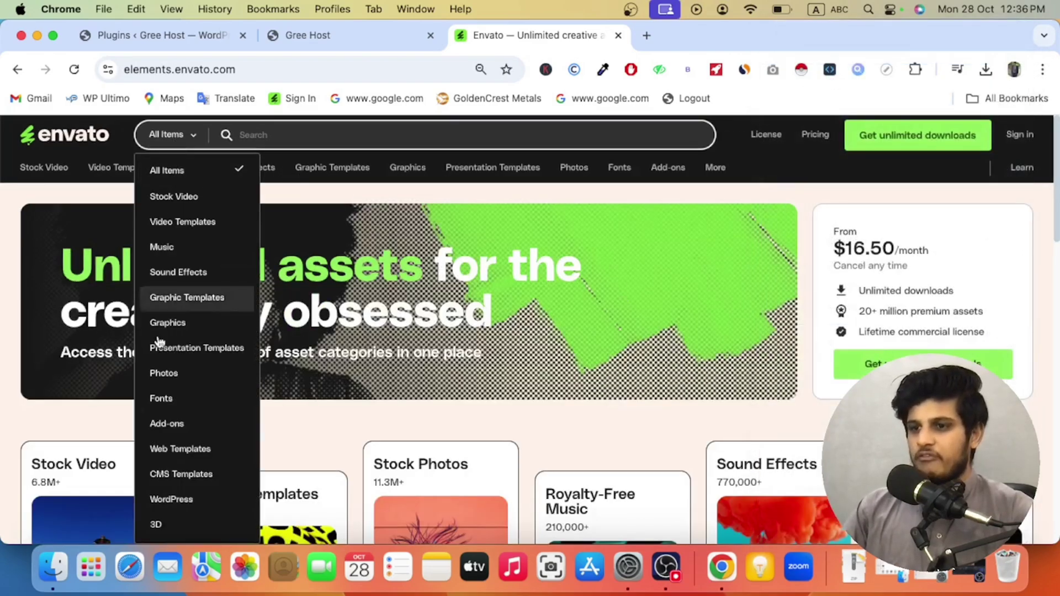
pyautogui.click(159, 499)
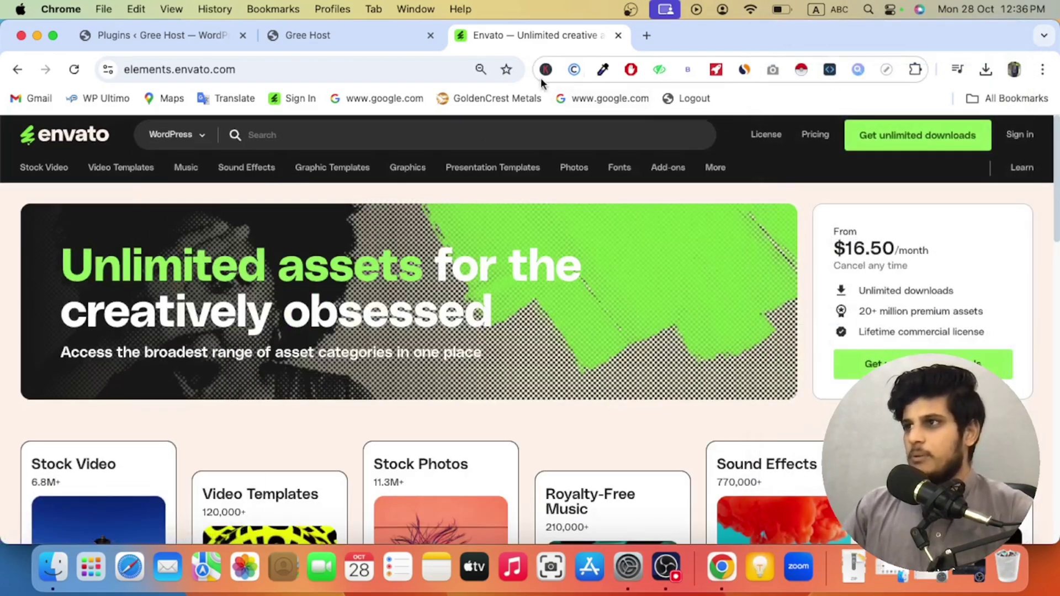
pyautogui.click(481, 68)
pyautogui.click(483, 102)
pyautogui.click(334, 144)
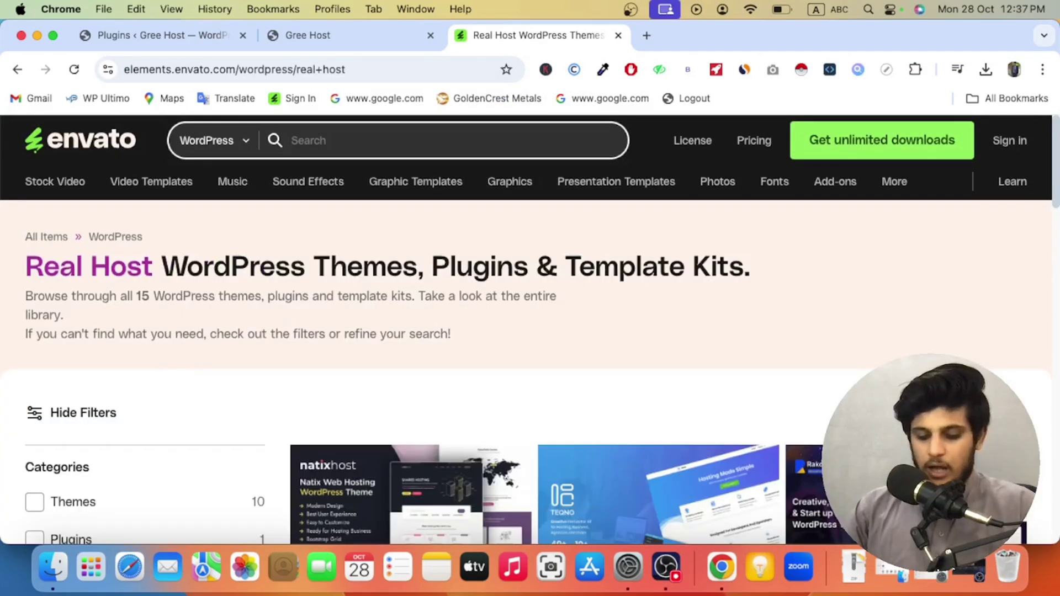
# Step: Search Envato Elements for 'real estate' and filter results to template kits
pyautogui.write('real estate')
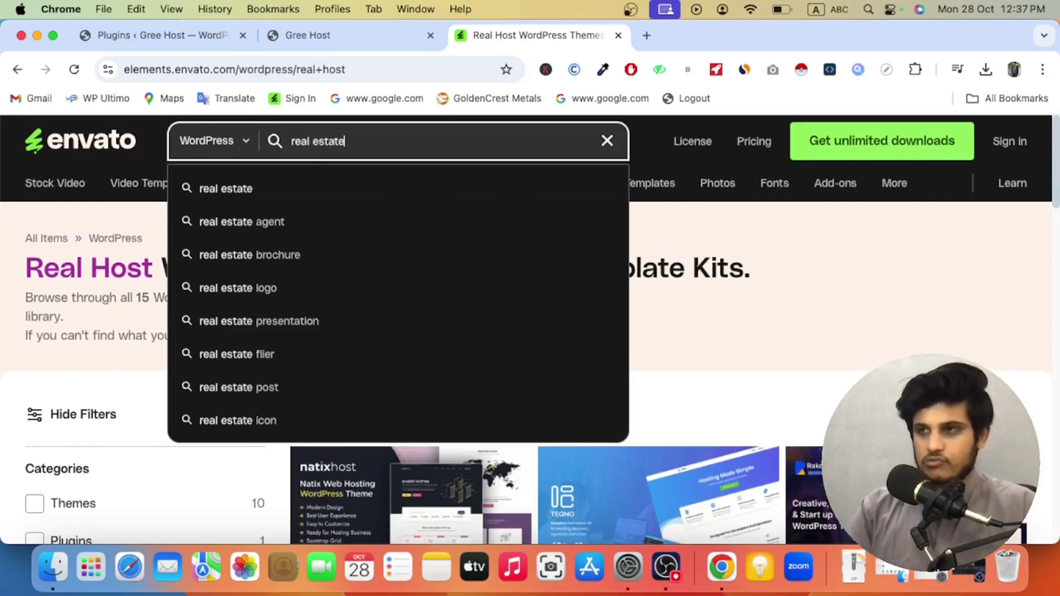
pyautogui.press('Return')
pyautogui.scroll(-5, 254, 333)
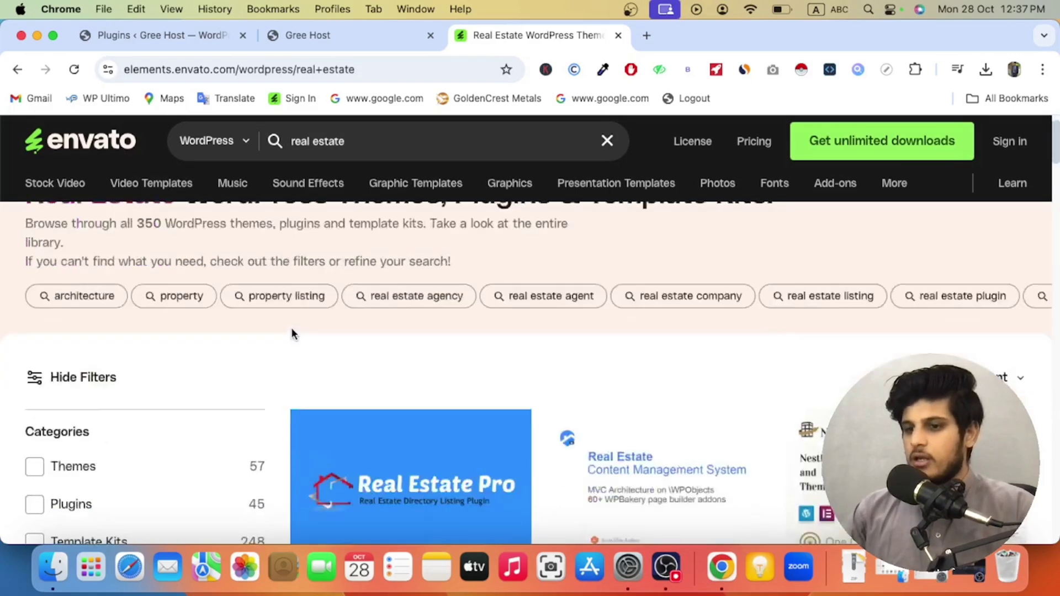
pyautogui.scroll(-2, 296, 332)
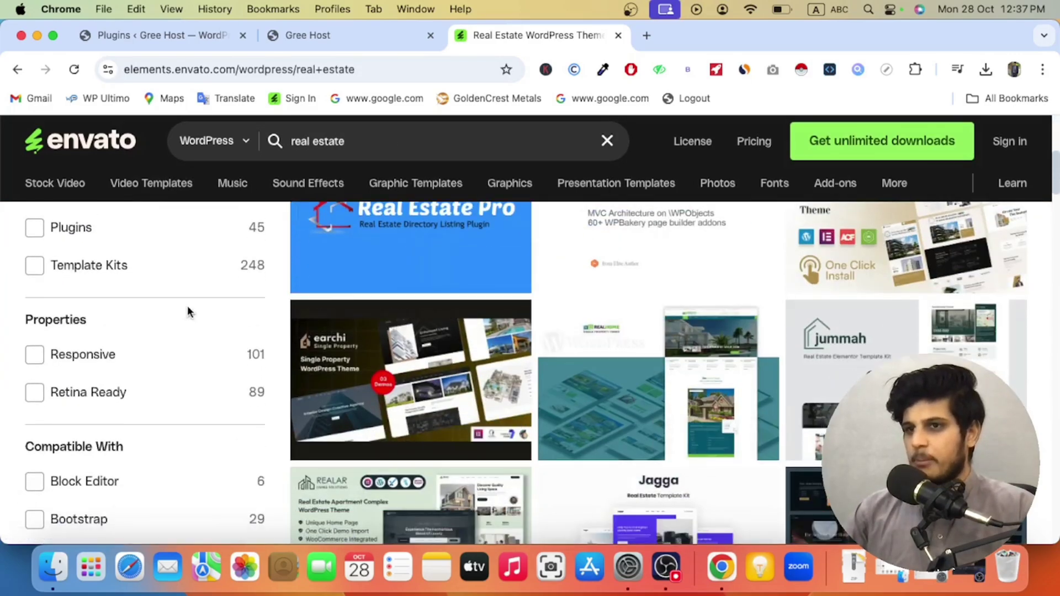
pyautogui.scroll(1, 192, 307)
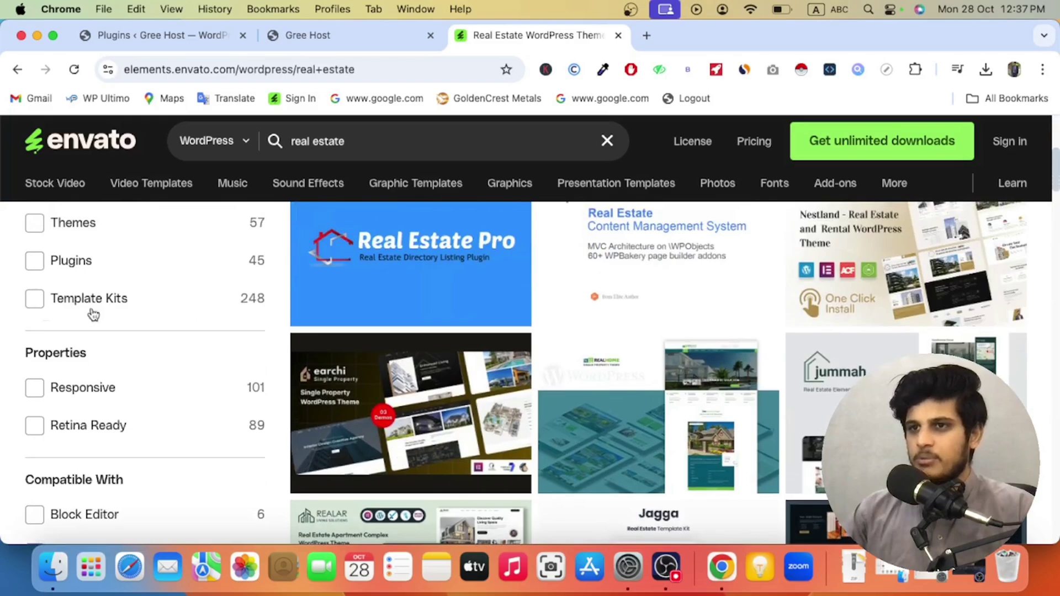
pyautogui.click(37, 305)
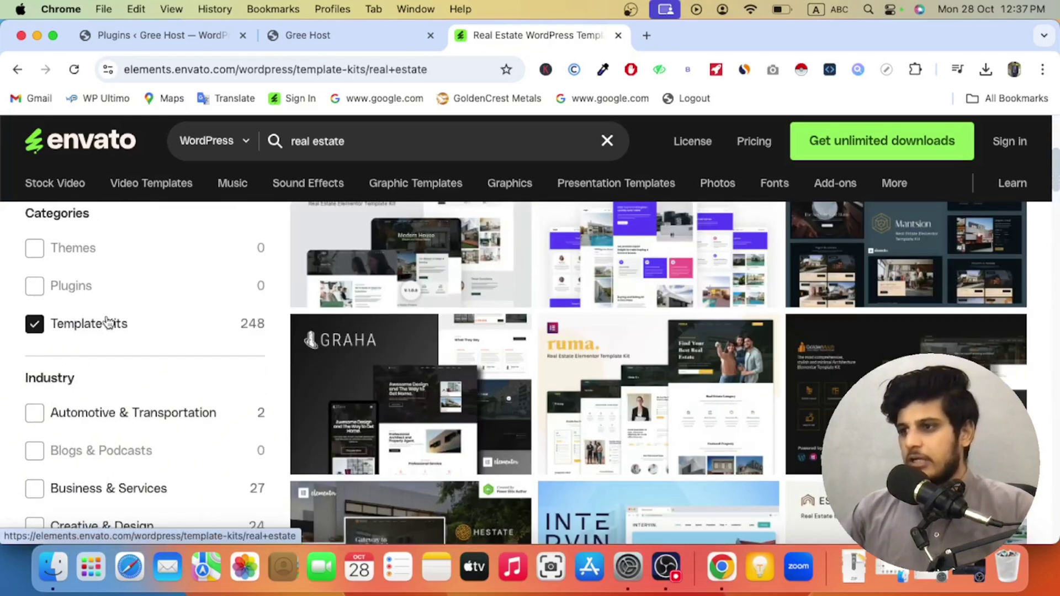
pyautogui.scroll(-6, 386, 353)
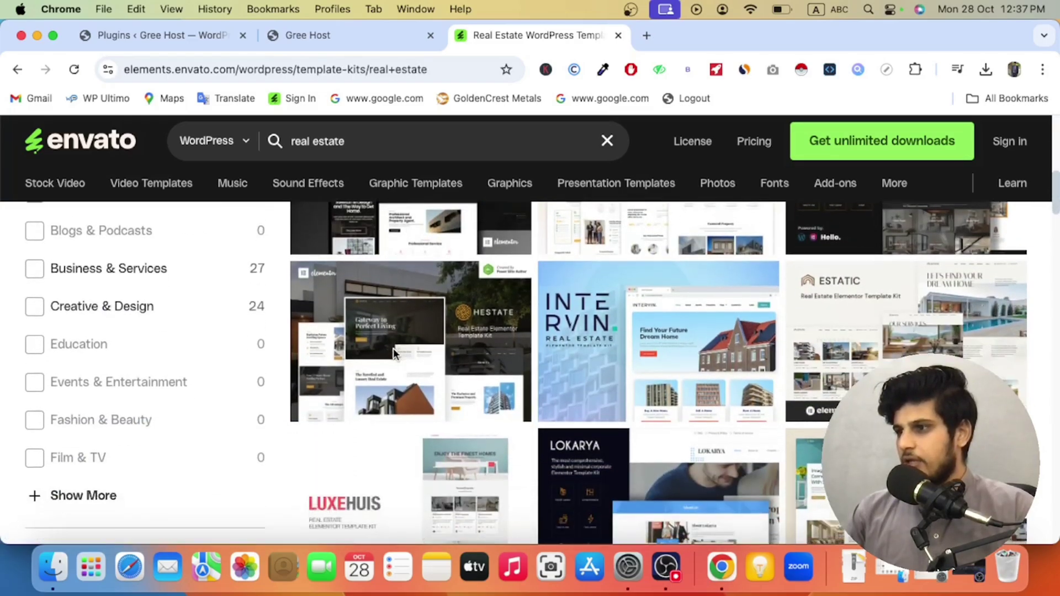
pyautogui.scroll(-5, 394, 353)
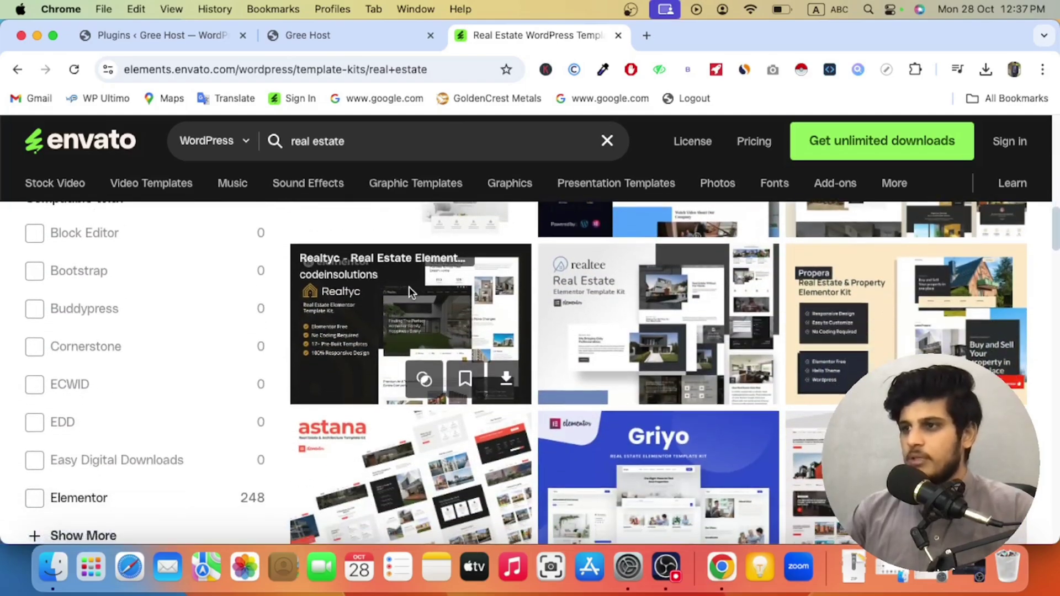
# Step: Open the Realtyc kit's product page in a new tab and launch its live preview
pyautogui.rightClick(424, 308)
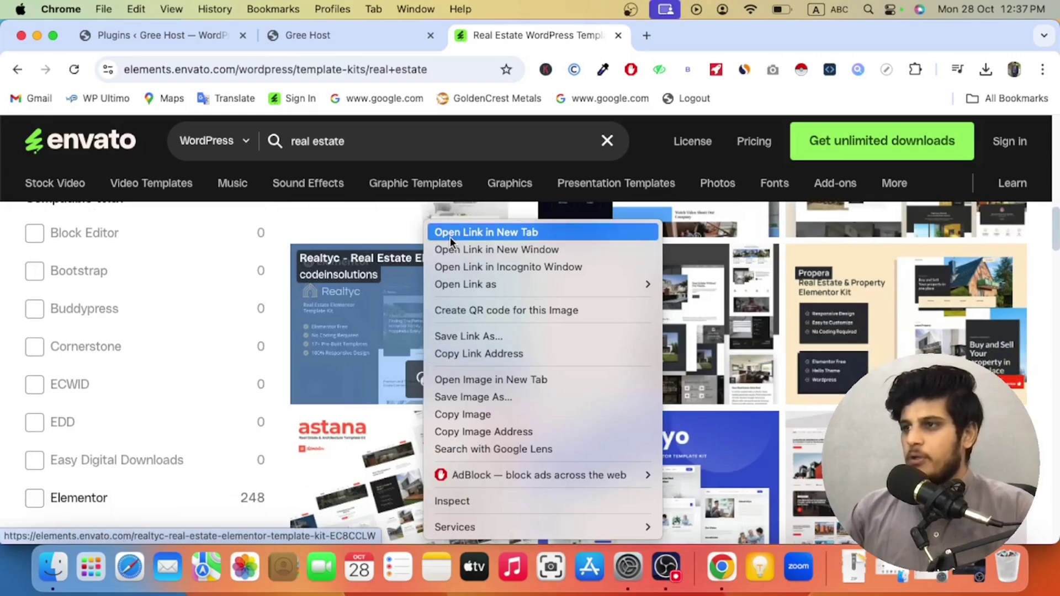
pyautogui.click(449, 232)
pyautogui.click(667, 49)
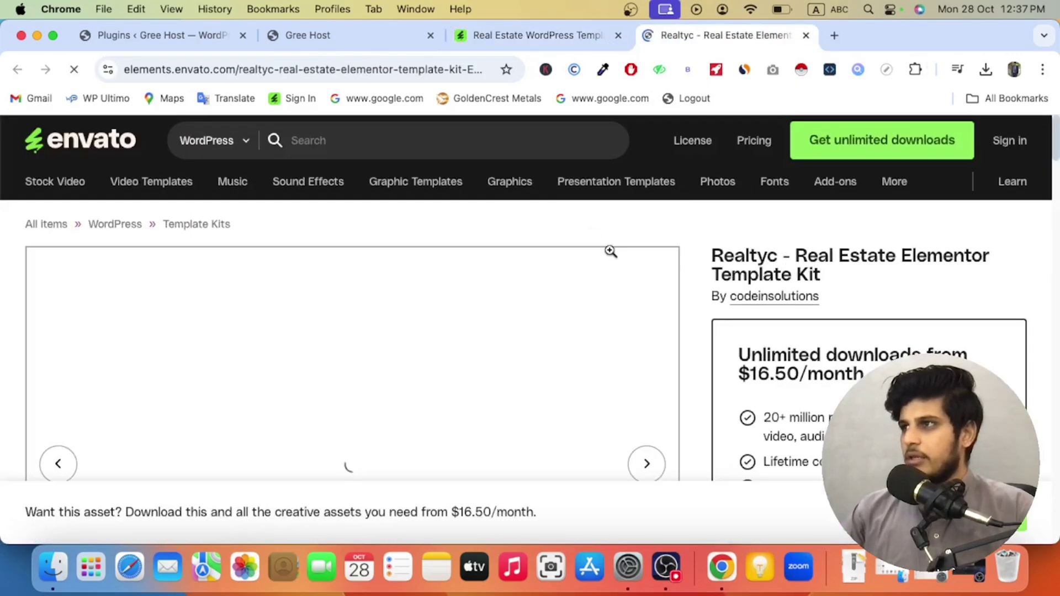
pyautogui.scroll(-15, 649, 279)
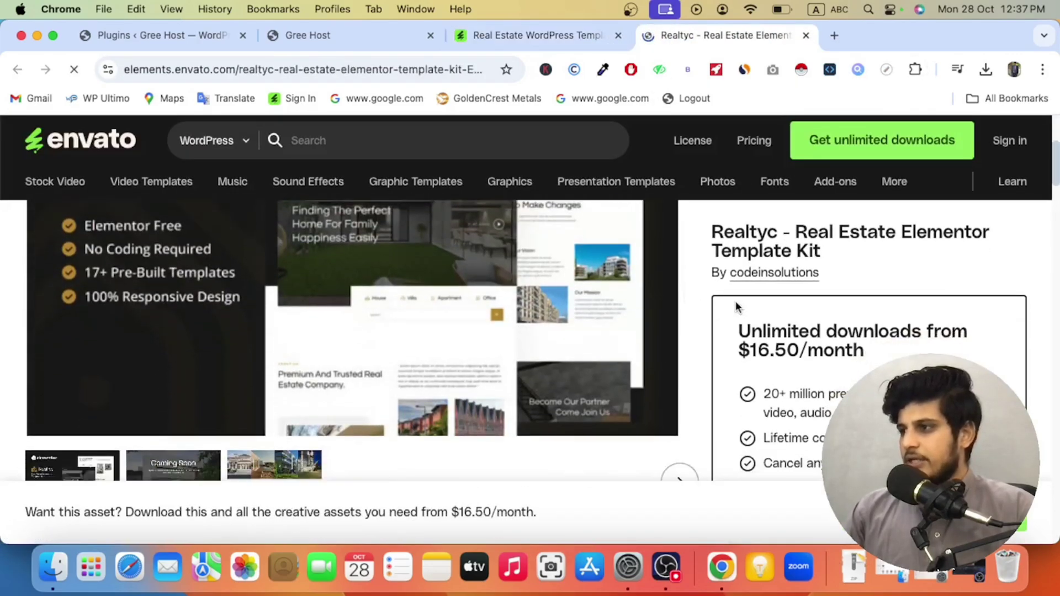
pyautogui.scroll(-5, 852, 307)
pyautogui.scroll(5, 852, 307)
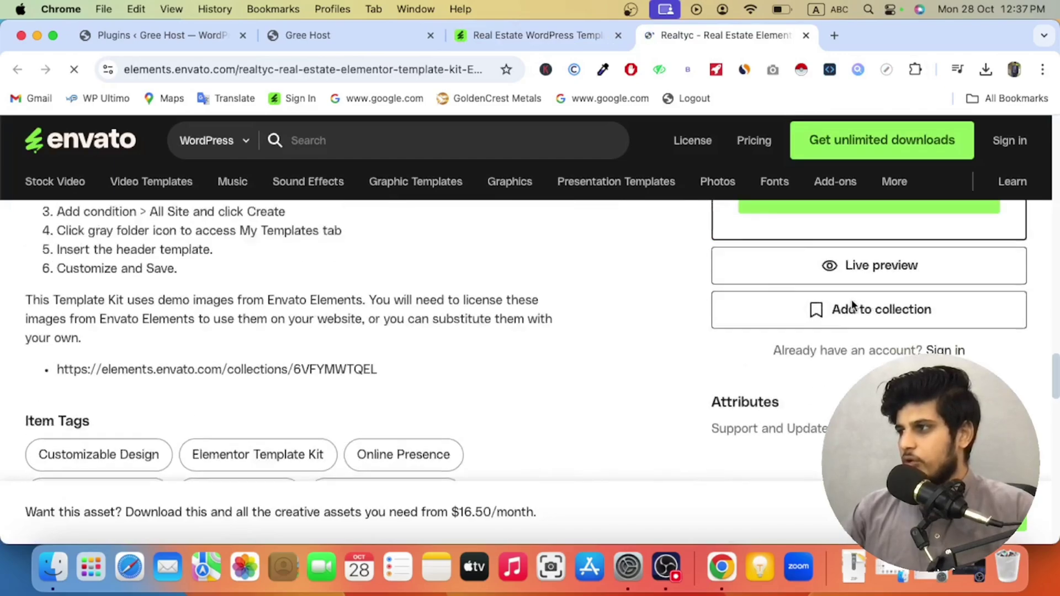
pyautogui.click(821, 349)
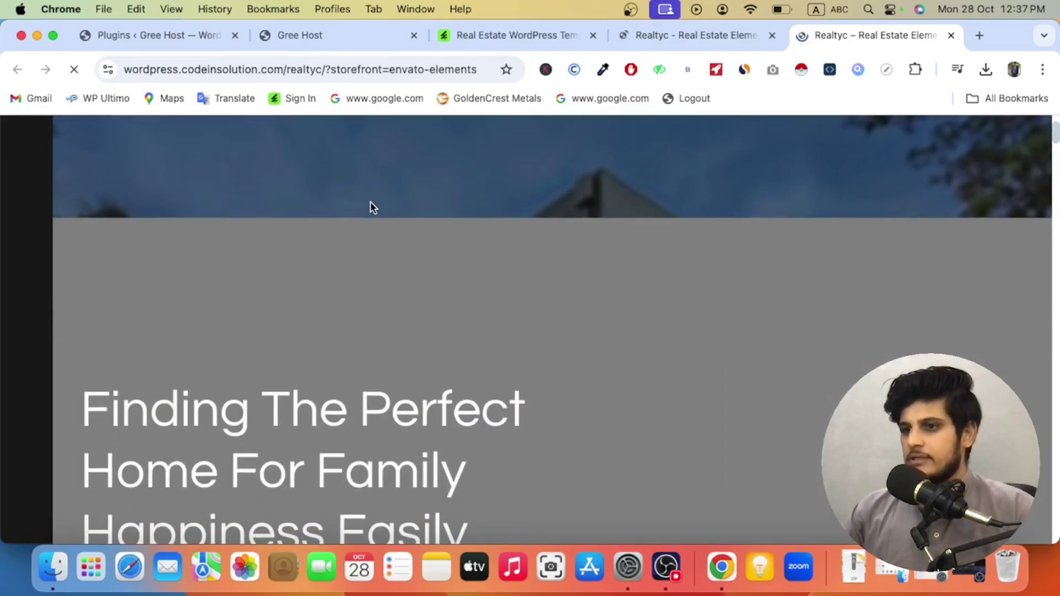
# Step: Scroll through the Realtyc real estate live demo site
pyautogui.scroll(-15, 371, 207)
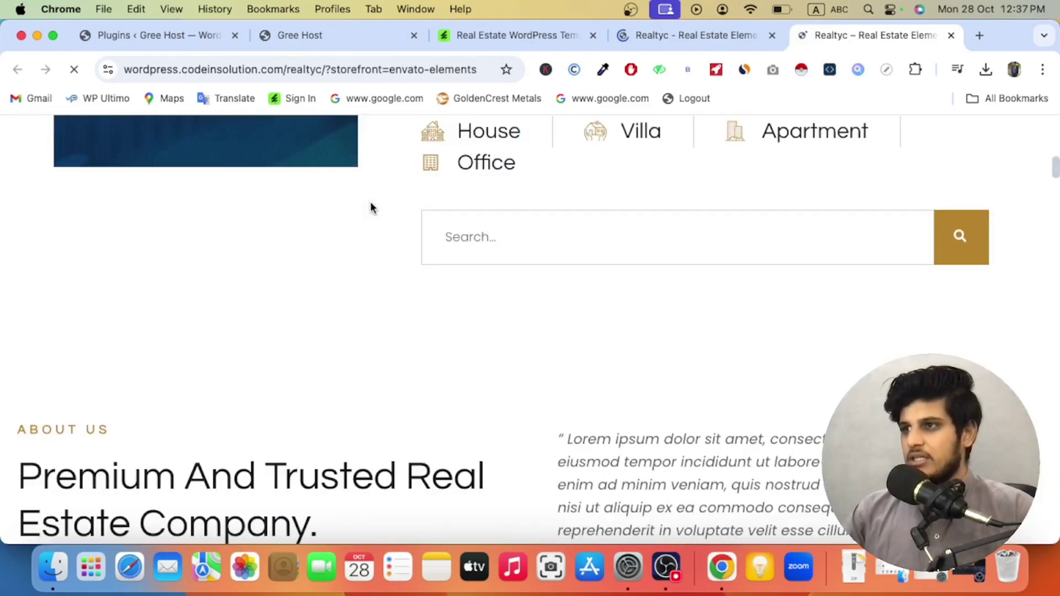
pyautogui.scroll(-15, 370, 204)
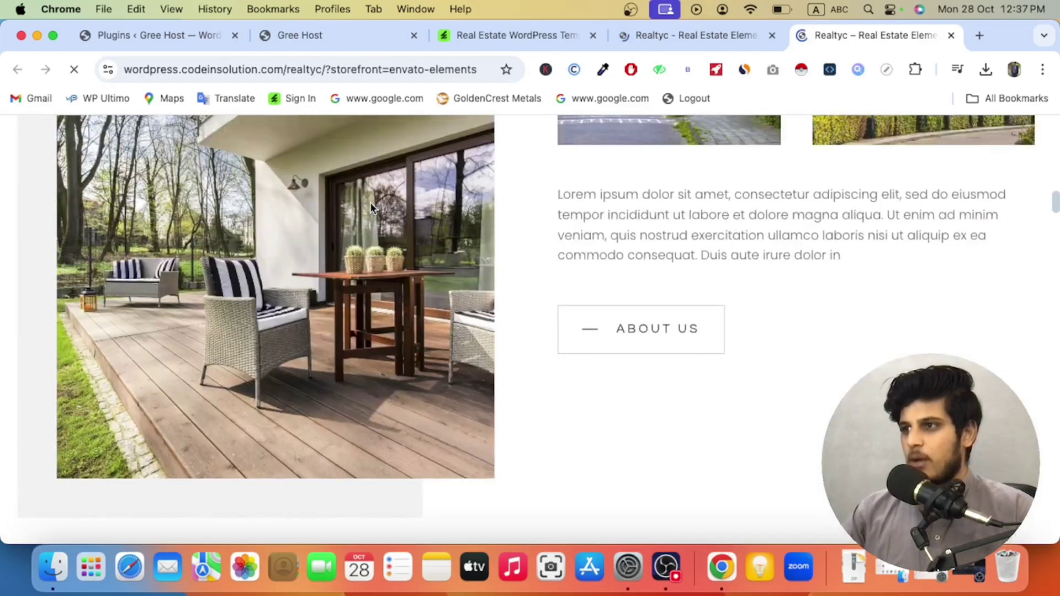
pyautogui.scroll(-15, 370, 210)
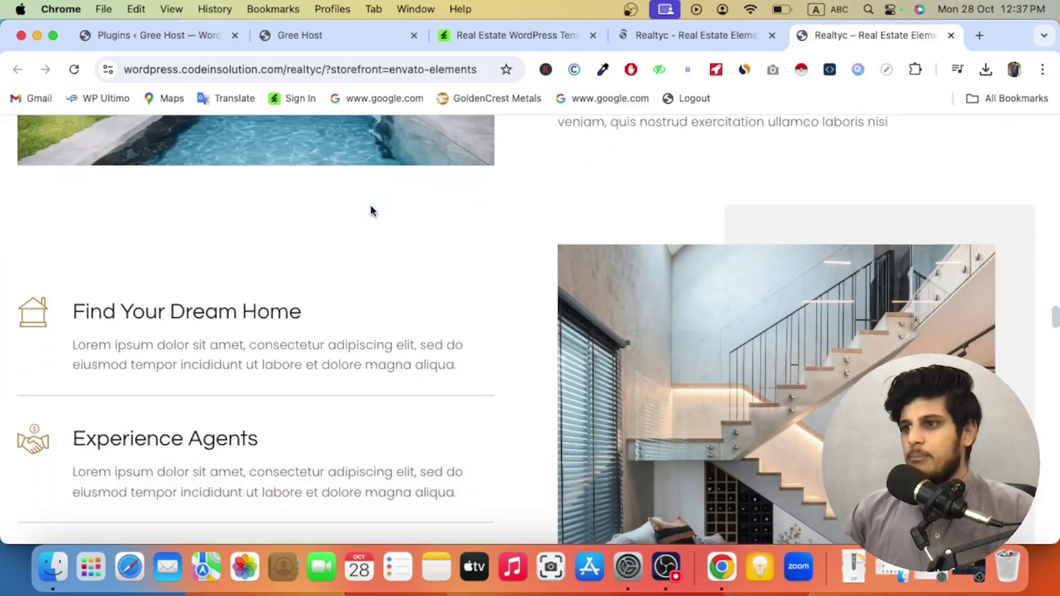
pyautogui.scroll(-15, 371, 212)
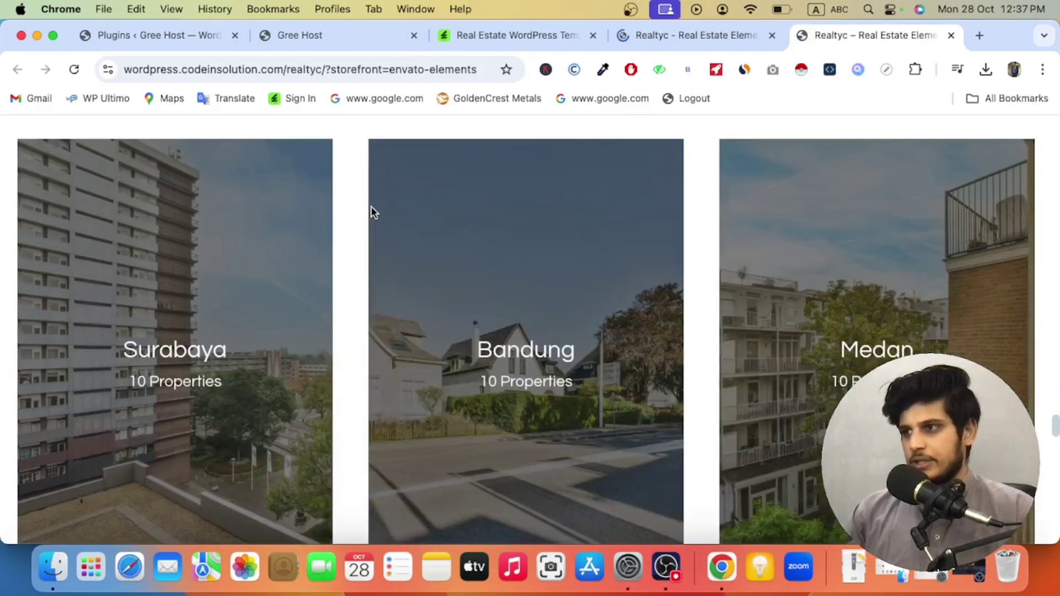
pyautogui.scroll(15, 372, 208)
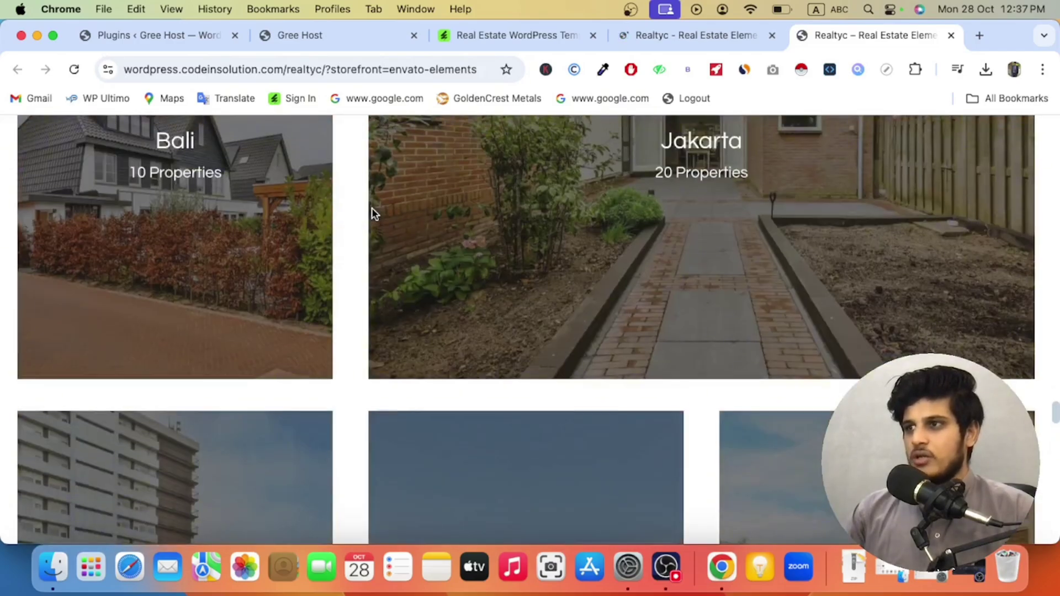
pyautogui.scroll(15, 372, 214)
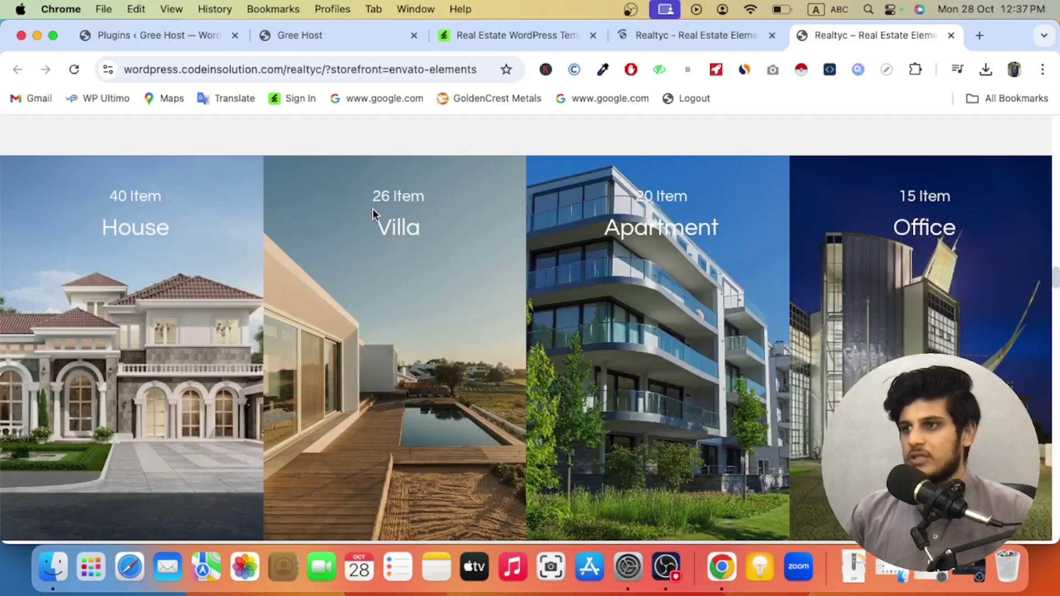
pyautogui.scroll(5, 371, 215)
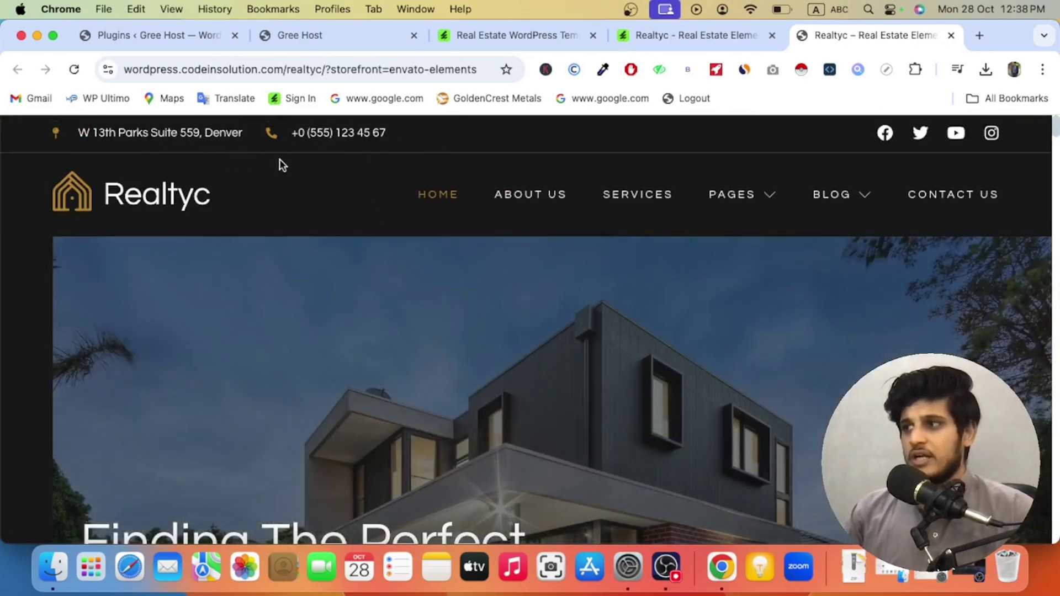
pyautogui.scroll(-8, 363, 200)
pyautogui.scroll(-20, 363, 199)
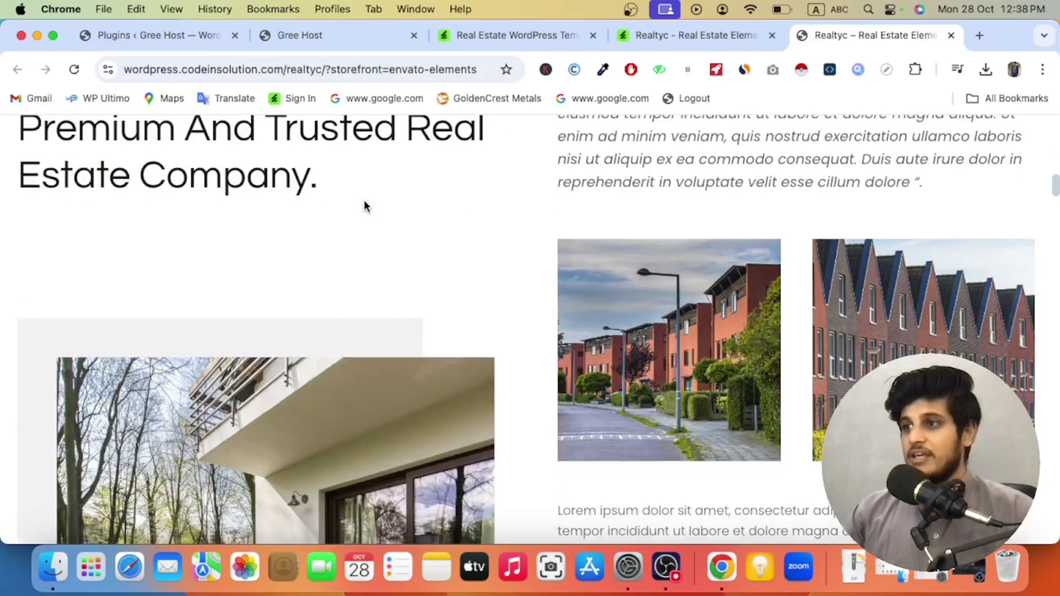
pyautogui.scroll(-3, 365, 202)
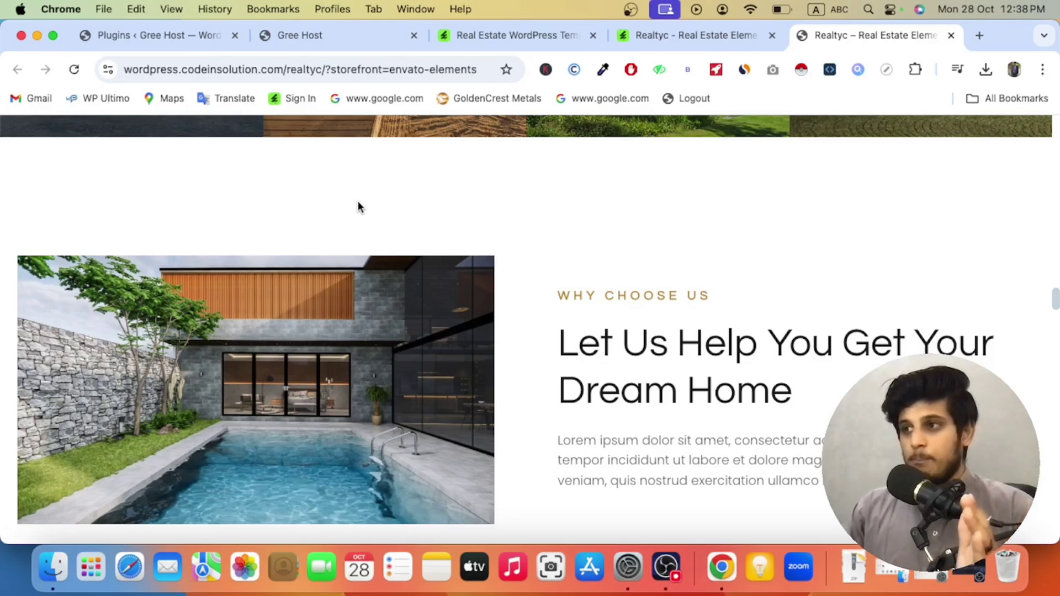
pyautogui.scroll(-10, 357, 215)
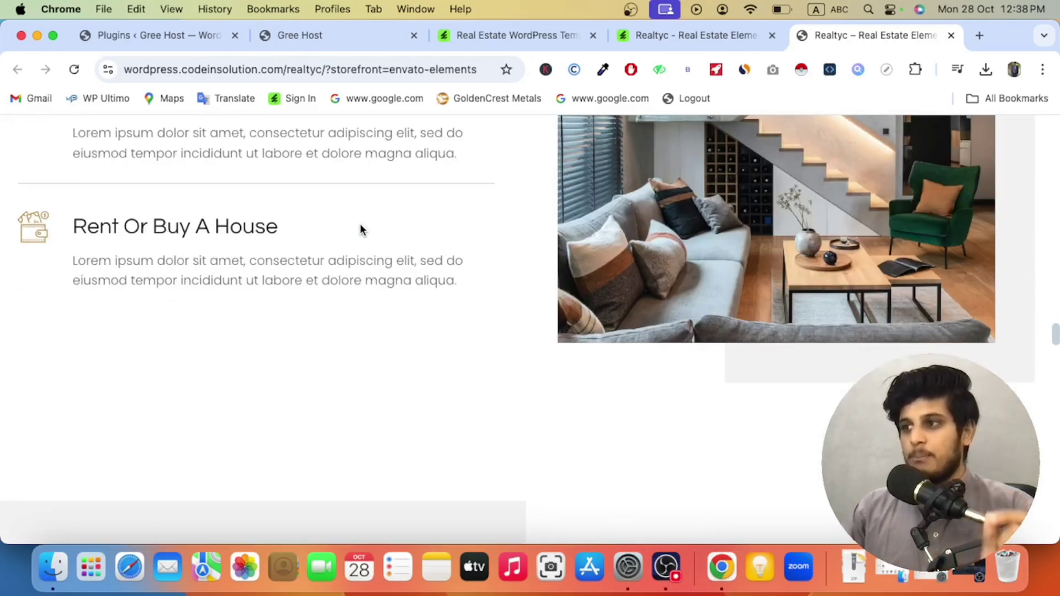
pyautogui.scroll(-5, 359, 229)
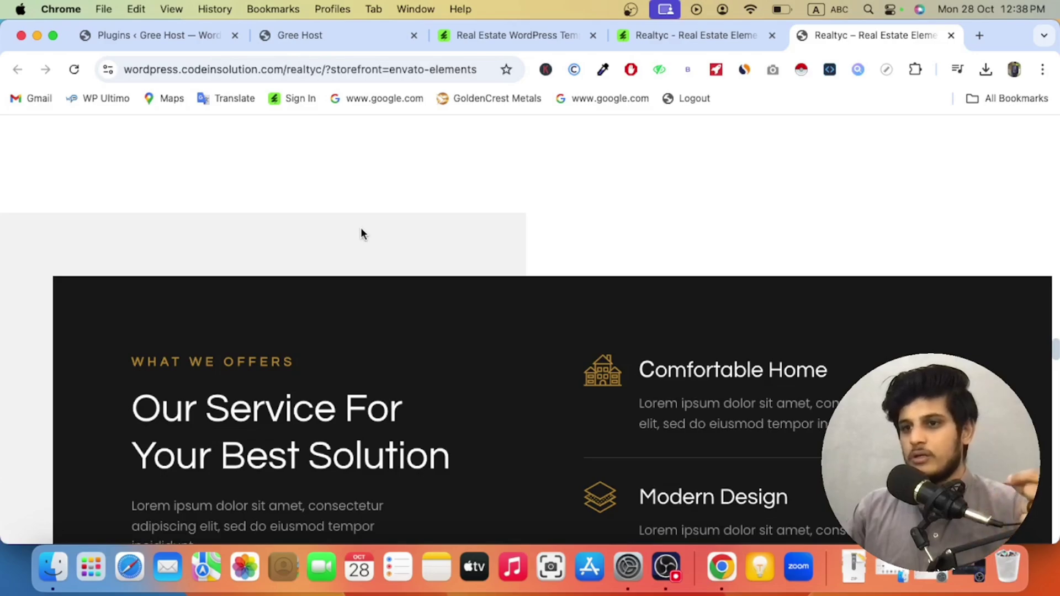
pyautogui.scroll(-10, 362, 234)
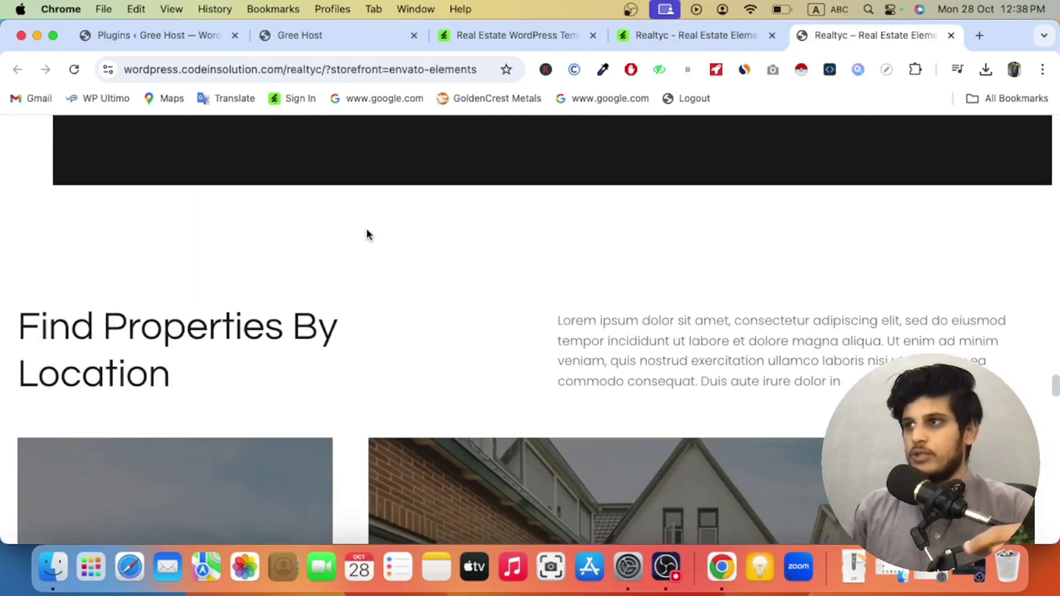
pyautogui.scroll(10, 458, 154)
# Step: Close the three Realtyc tabs and return to the WordPress Plugins page
pyautogui.click(517, 35)
pyautogui.click(772, 35)
pyautogui.click(772, 36)
pyautogui.scroll(15, 509, 262)
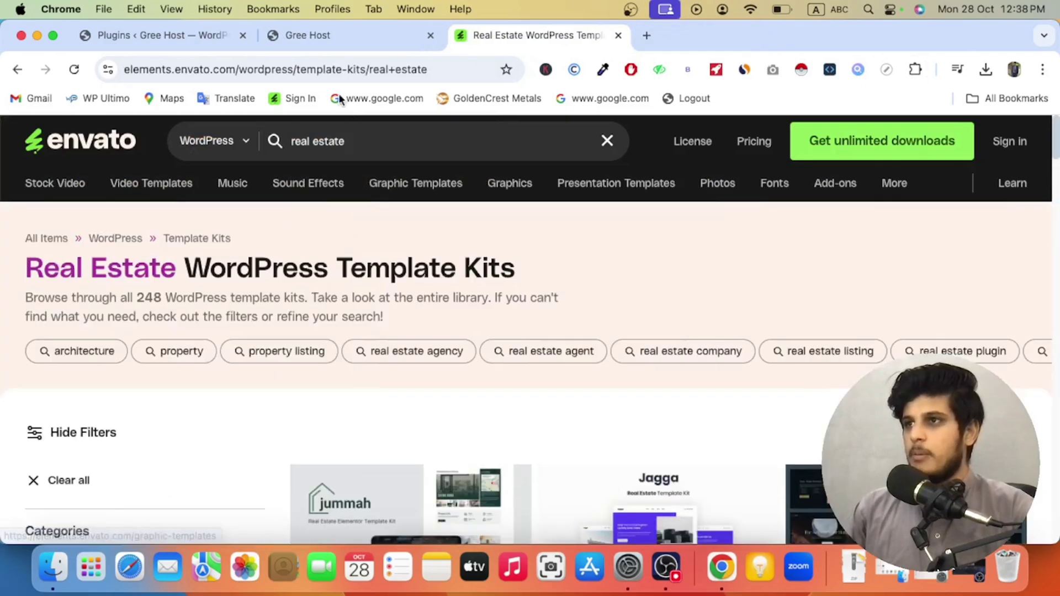
pyautogui.click(316, 38)
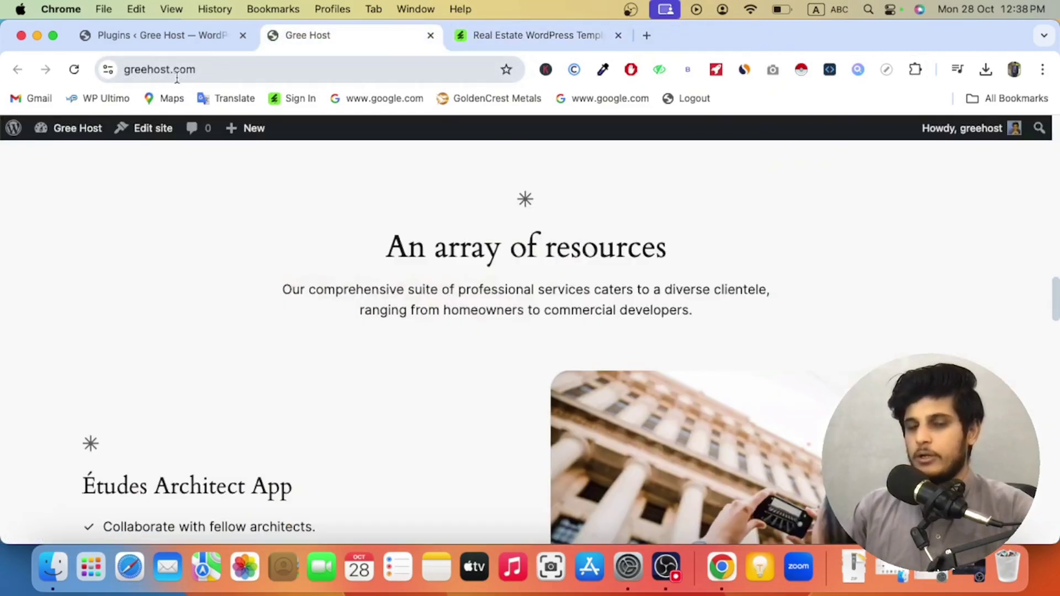
pyautogui.click(475, 39)
pyautogui.scroll(-5, 342, 365)
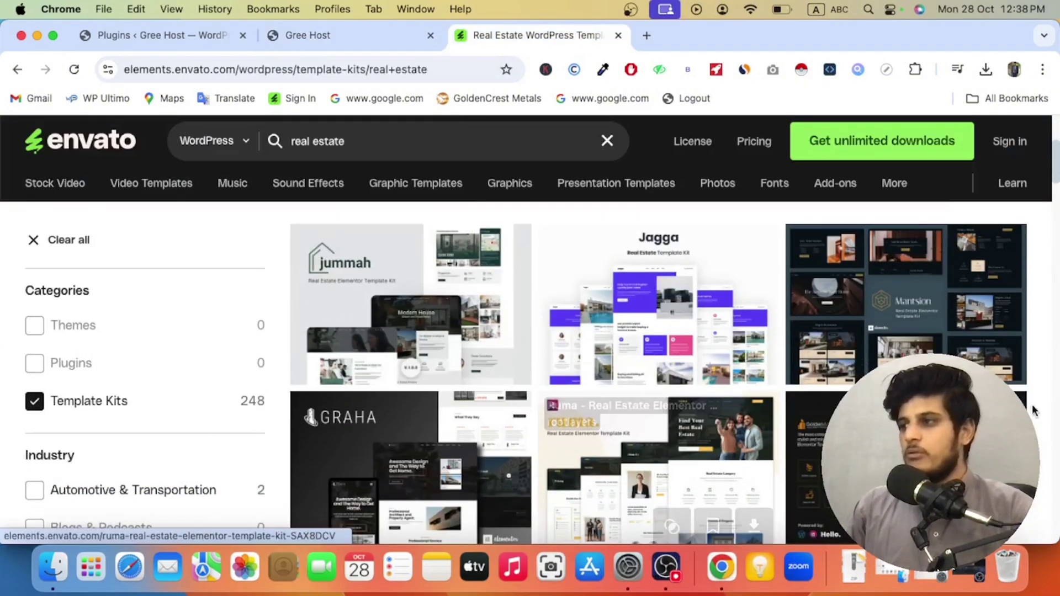
pyautogui.scroll(-6, 386, 353)
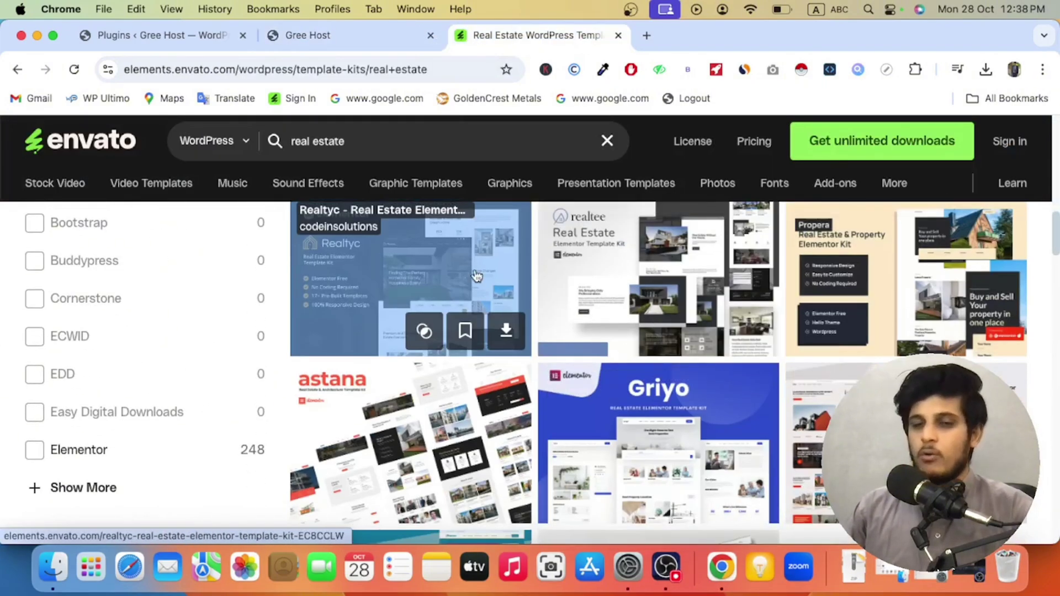
pyautogui.click(156, 45)
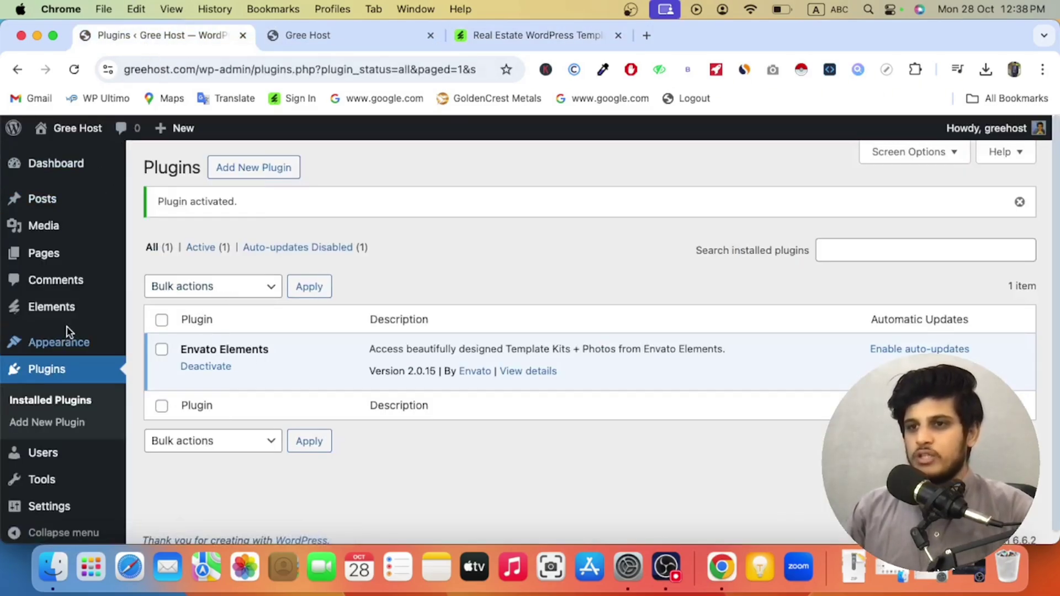
# Step: Upload the truelink template kit ZIP from Downloads under Elements > Installed Kits
pyautogui.moveTo(88, 310)
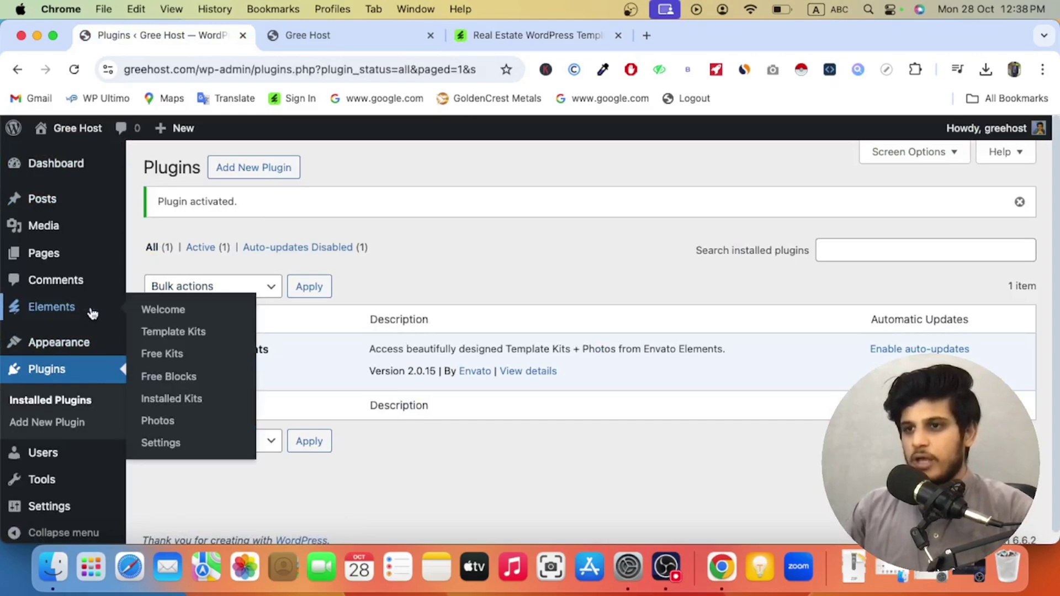
pyautogui.click(172, 400)
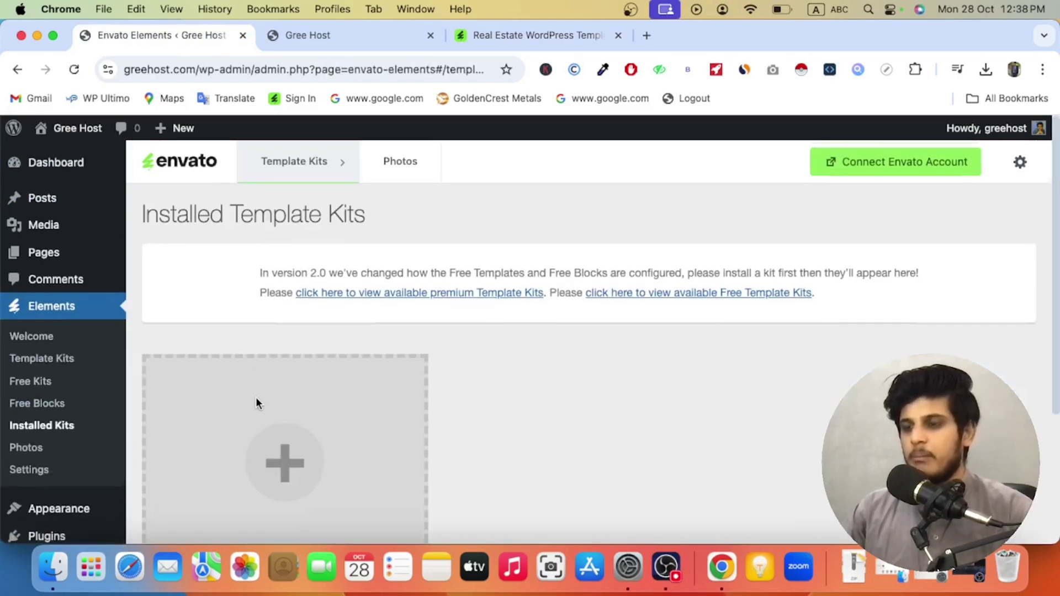
pyautogui.scroll(-3, 256, 398)
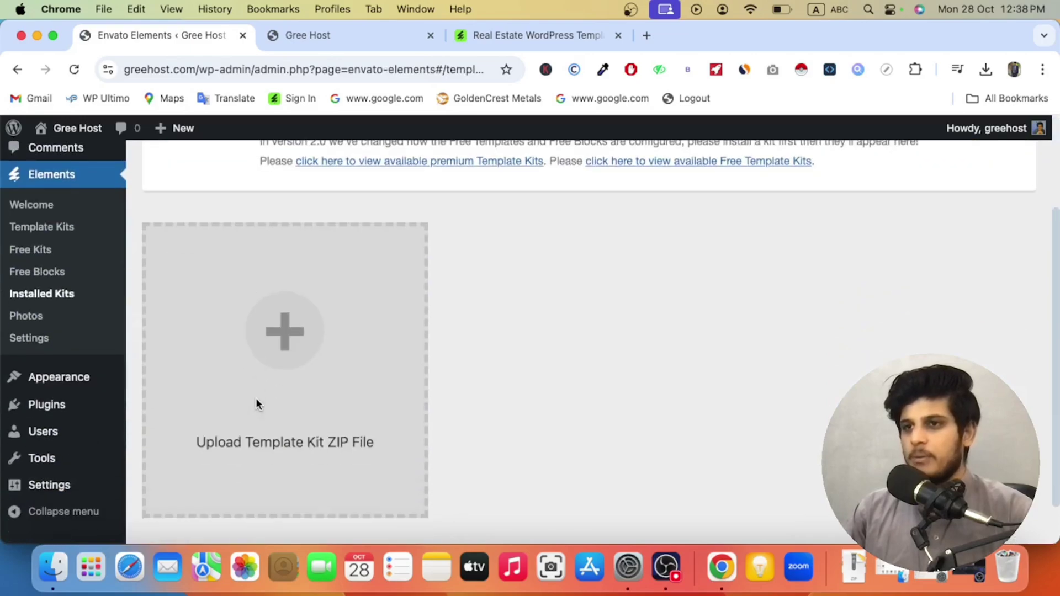
pyautogui.click(288, 331)
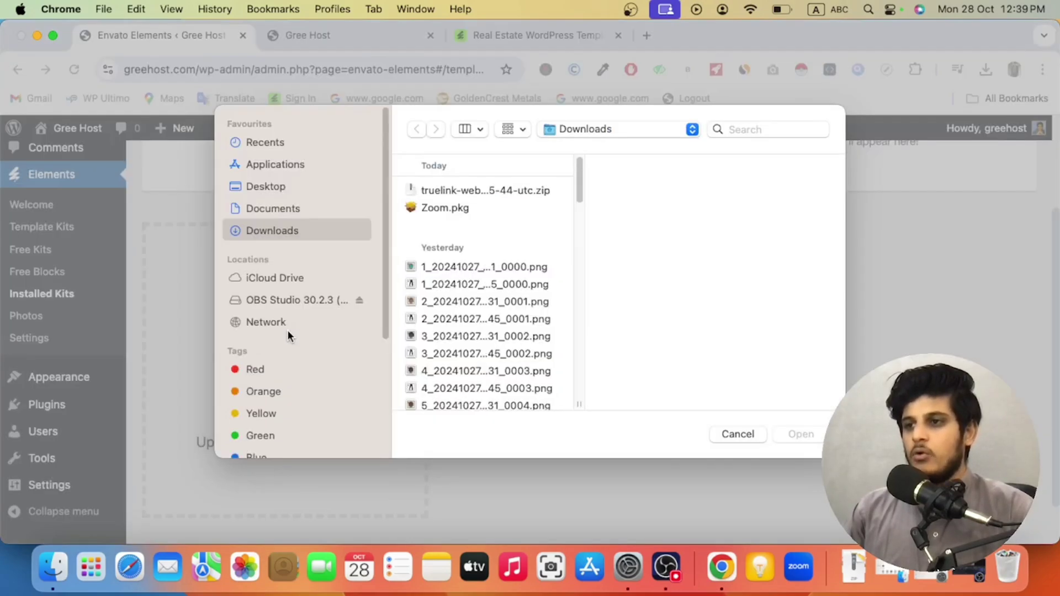
pyautogui.click(486, 189)
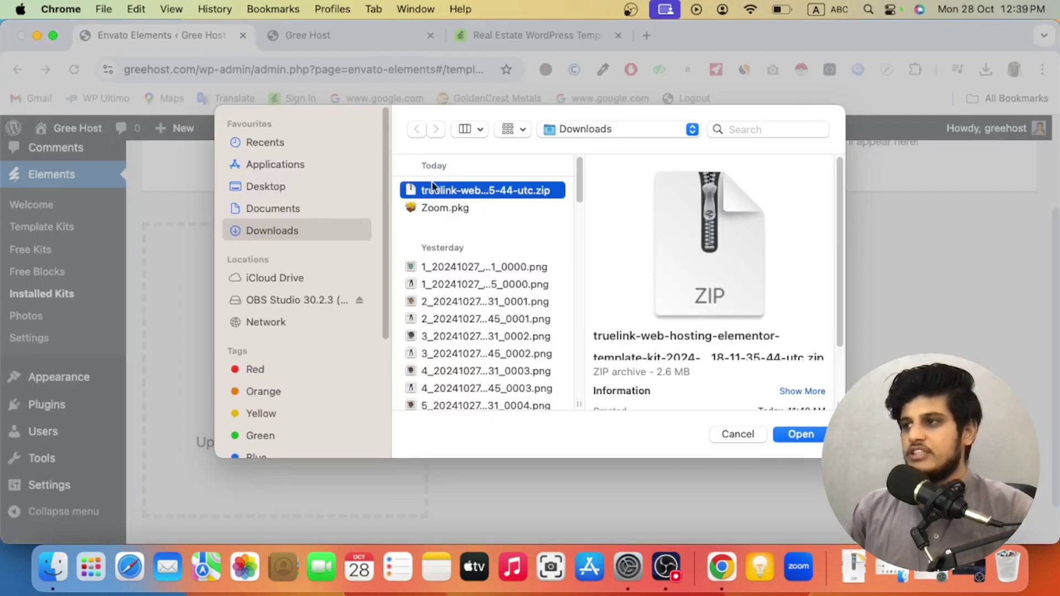
pyautogui.click(784, 436)
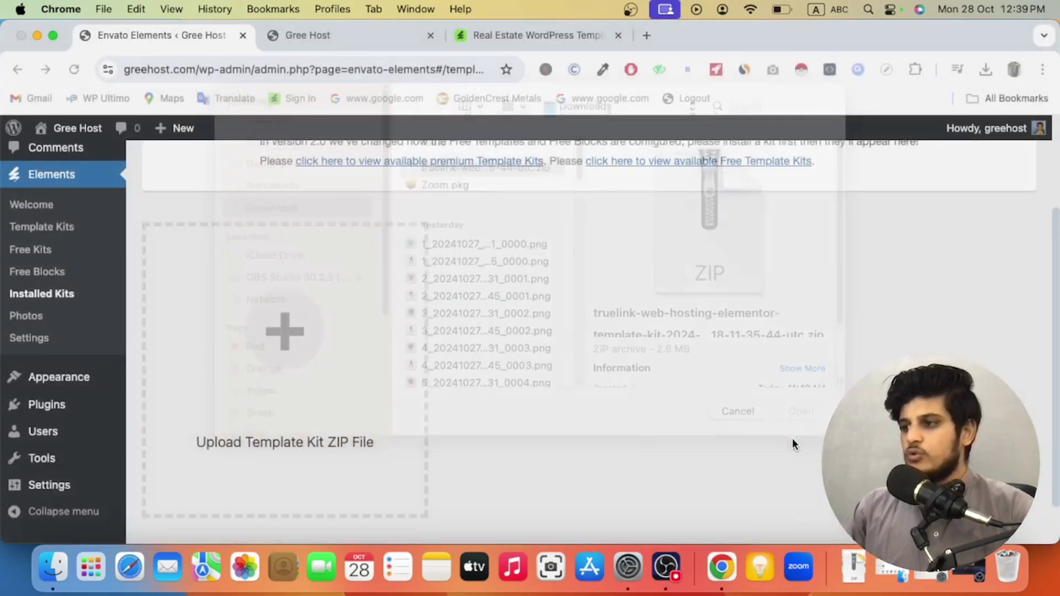
pyautogui.scroll(-2, 398, 364)
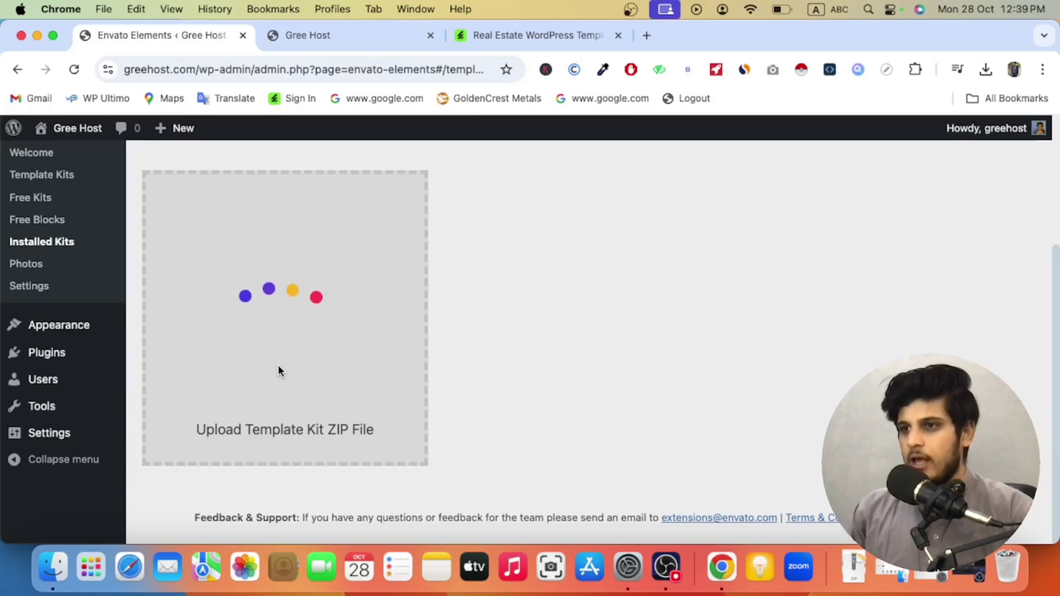
pyautogui.scroll(3, 278, 365)
pyautogui.scroll(-3, 279, 365)
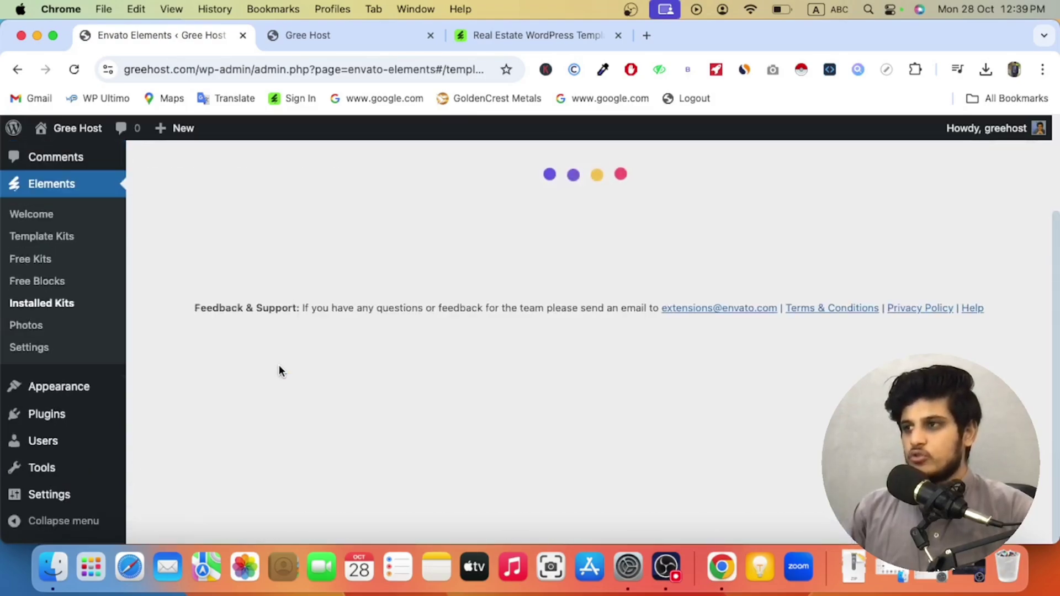
pyautogui.scroll(-2, 343, 369)
pyautogui.scroll(-20, 346, 368)
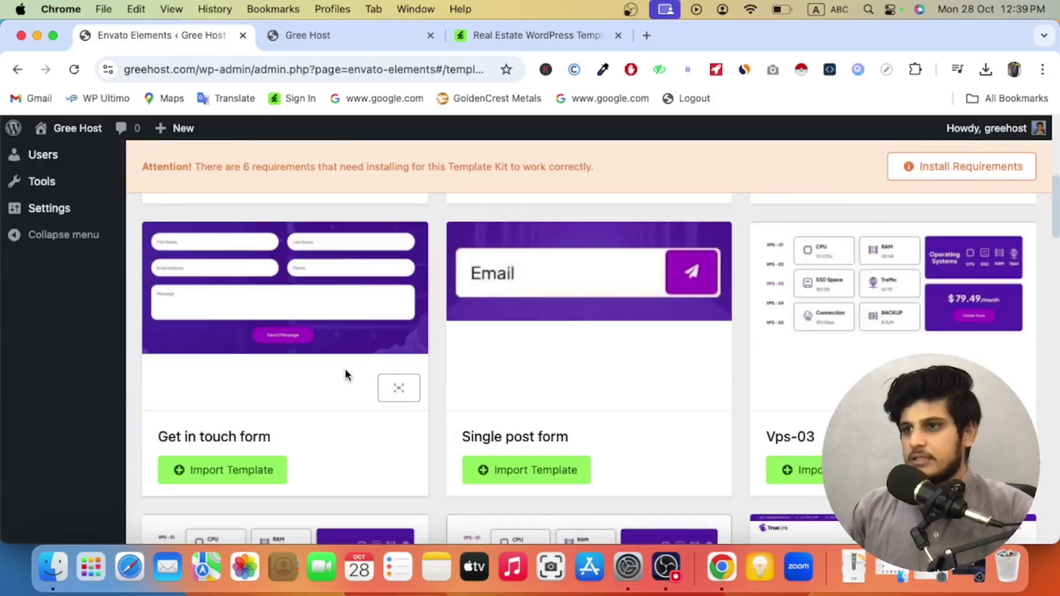
pyautogui.scroll(20, 346, 369)
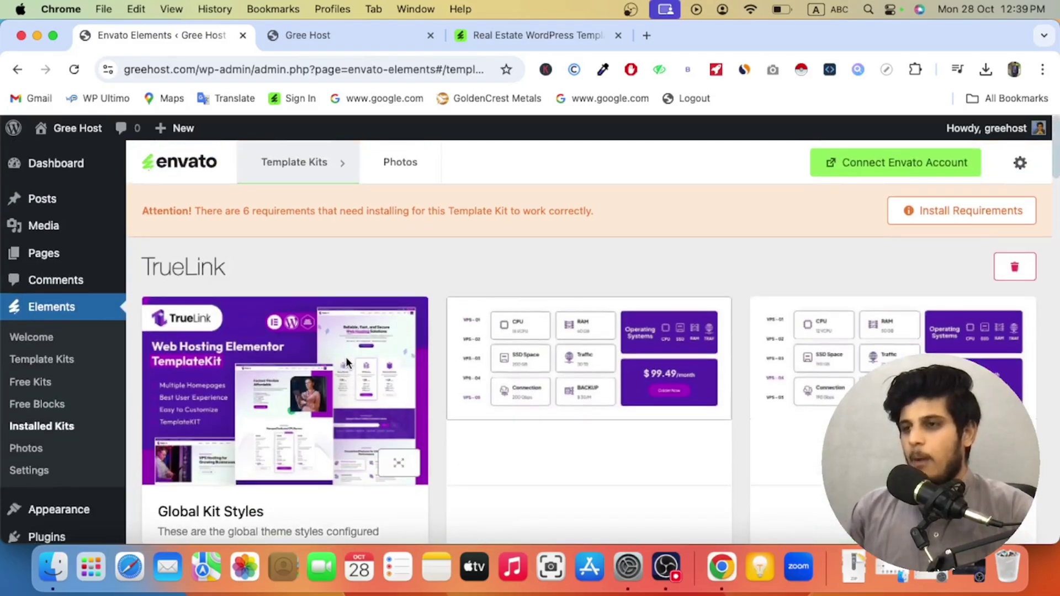
pyautogui.scroll(-1, 345, 357)
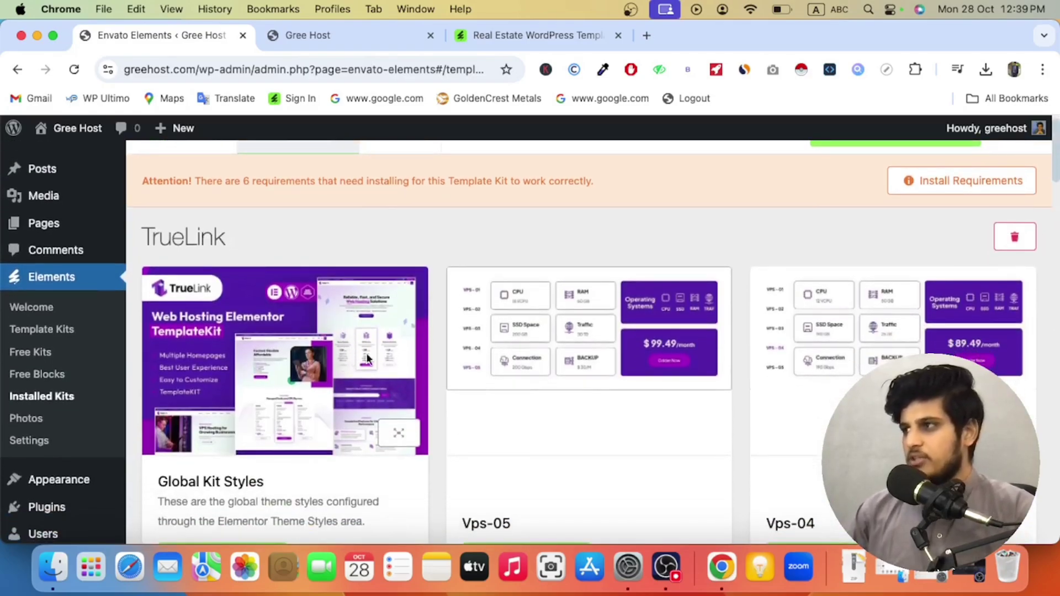
# Step: Install all six missing TrueLink requirements, including Jeg Elementor Kit, and close the dialog
pyautogui.click(925, 188)
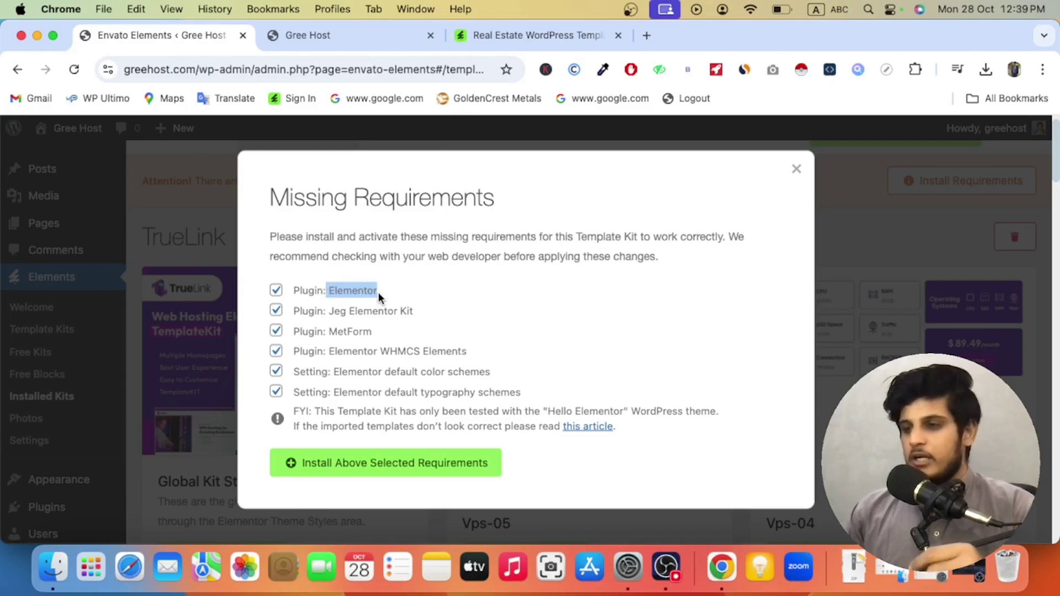
pyautogui.tripleClick(335, 309)
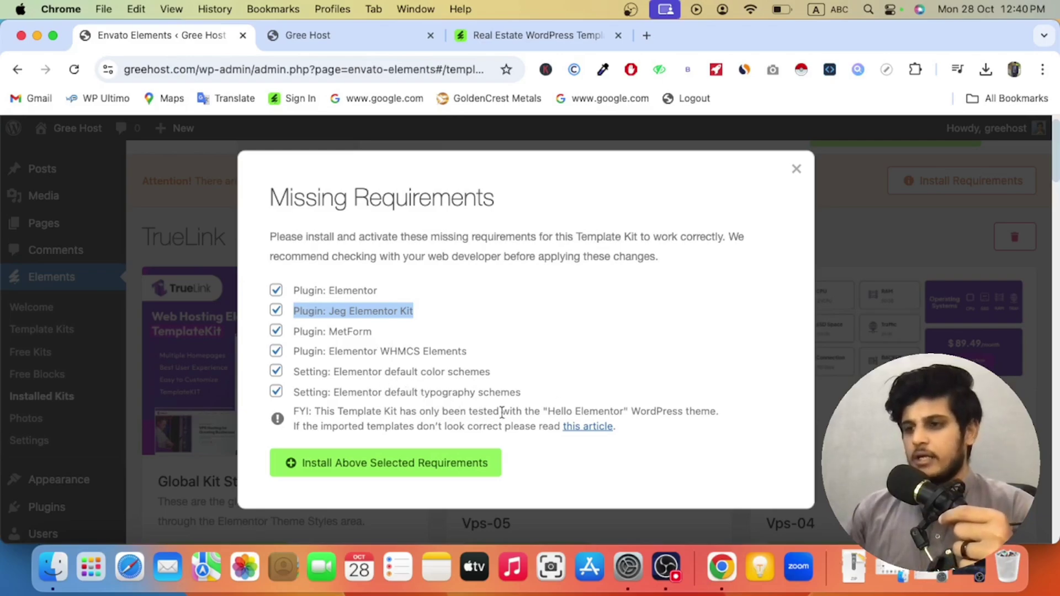
pyautogui.click(415, 463)
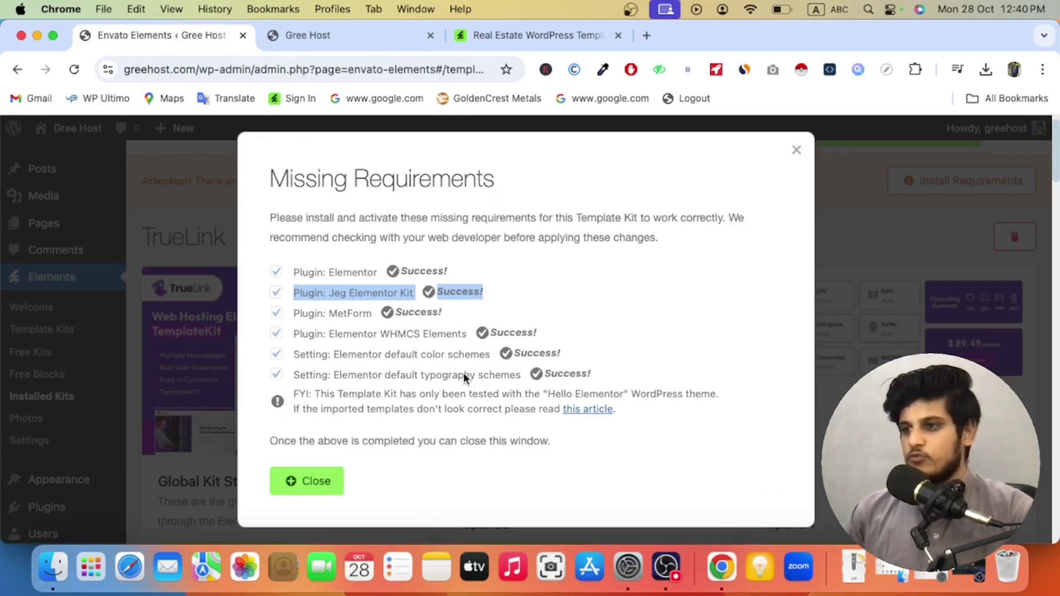
pyautogui.click(312, 480)
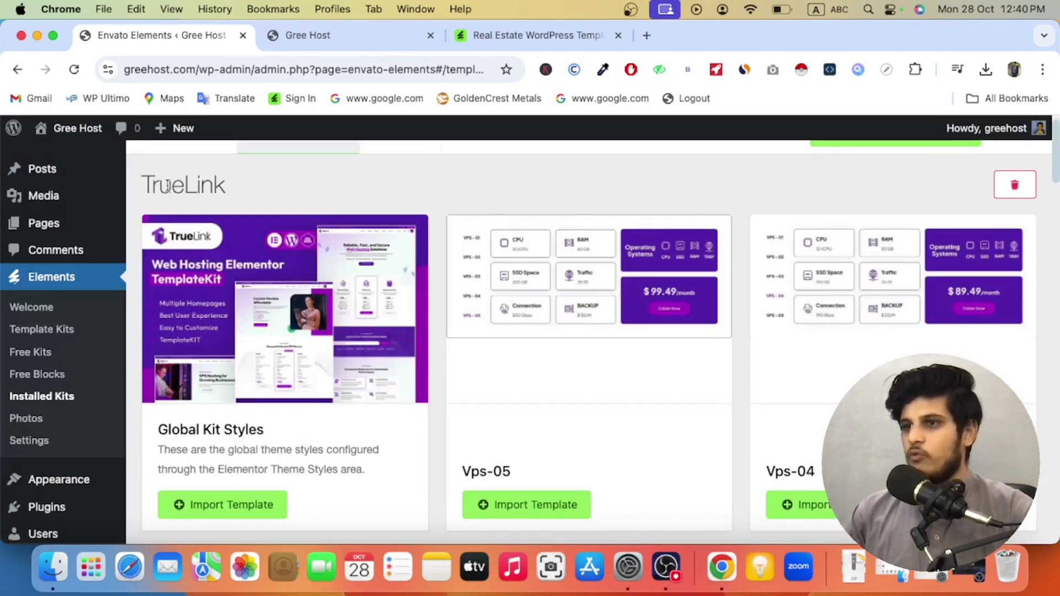
pyautogui.scroll(1, 458, 358)
pyautogui.scroll(-7, 459, 357)
pyautogui.scroll(8, 458, 356)
pyautogui.scroll(-6, 459, 358)
pyautogui.scroll(6, 442, 362)
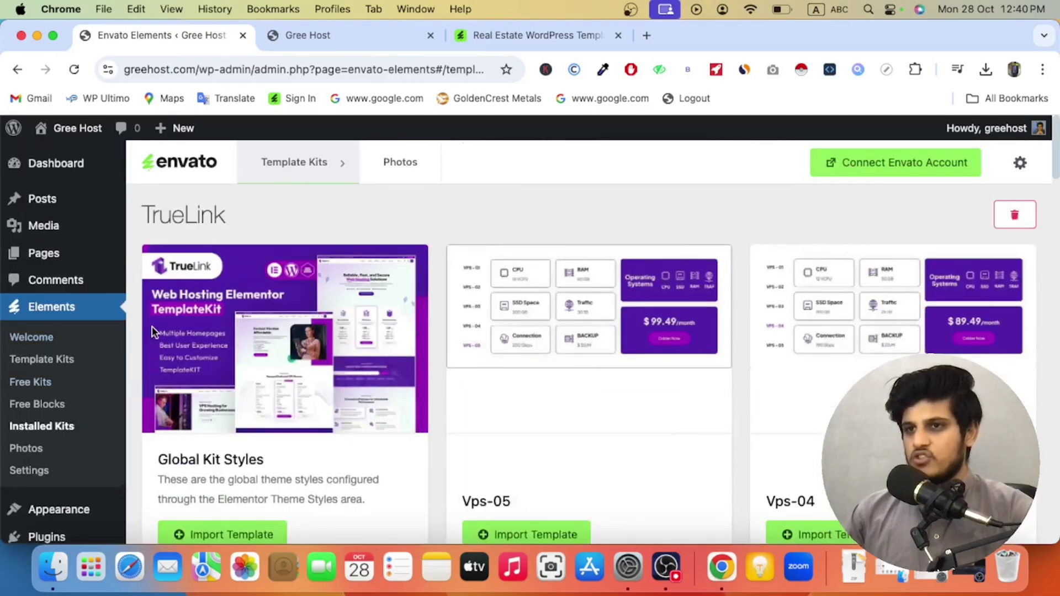
pyautogui.scroll(-1, 34, 375)
pyautogui.scroll(-5, 25, 409)
pyautogui.scroll(6, 16, 394)
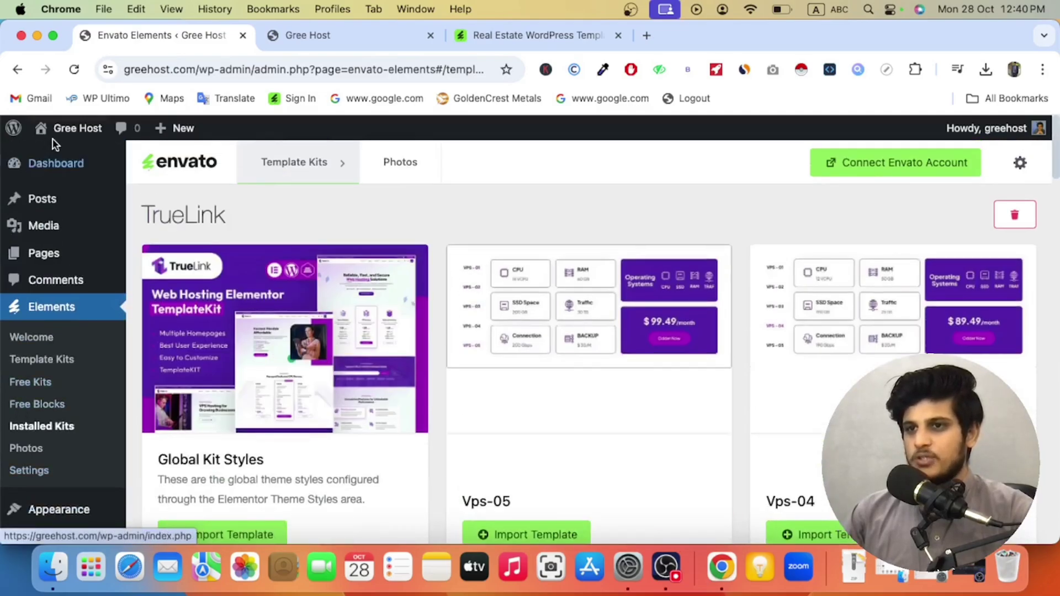
pyautogui.scroll(-4, 252, 356)
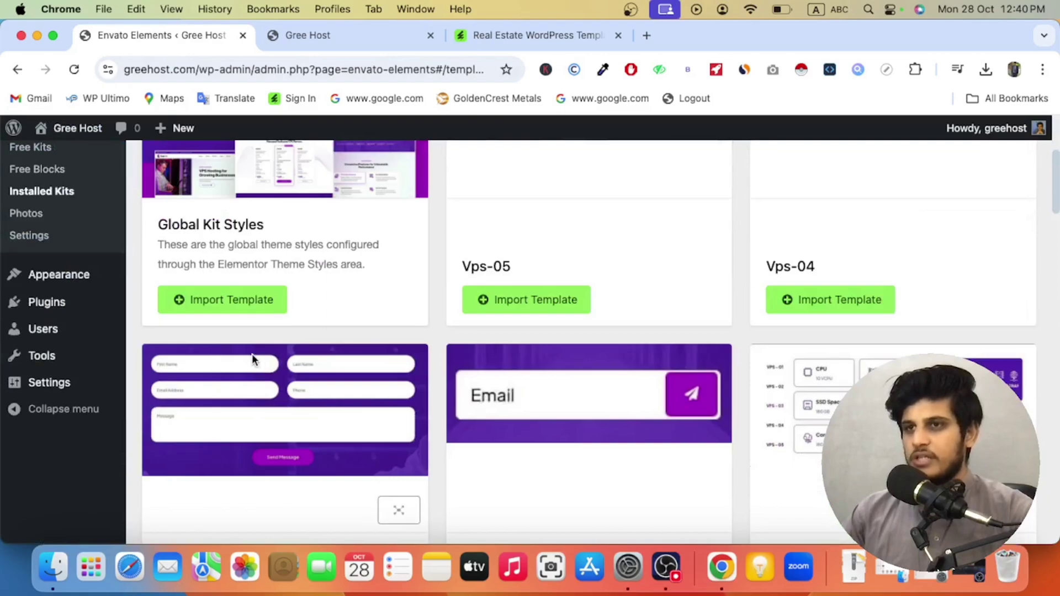
pyautogui.click(77, 72)
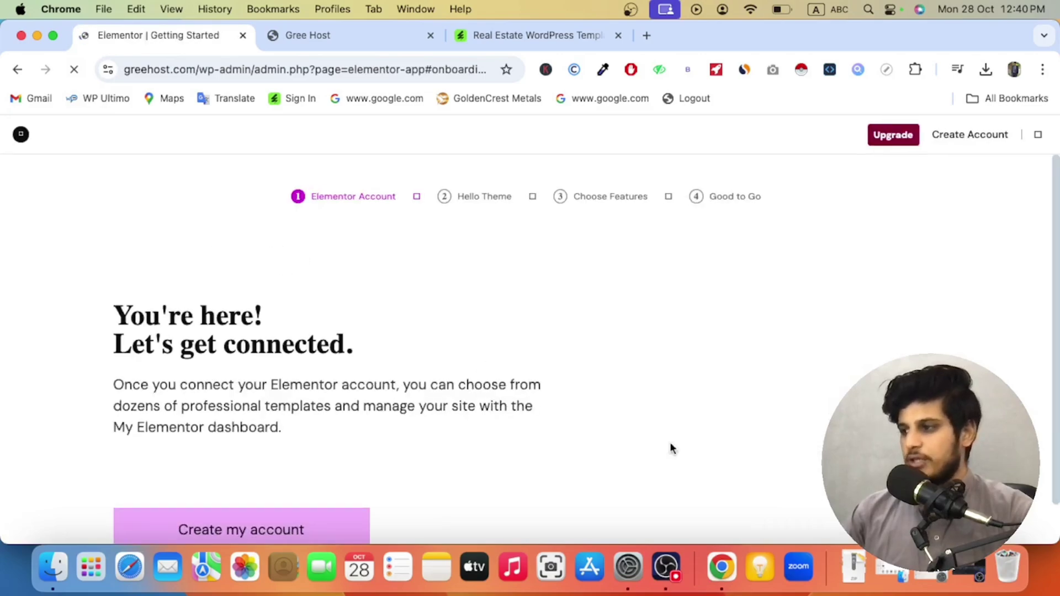
pyautogui.scroll(-5, 530, 331)
pyautogui.click(923, 486)
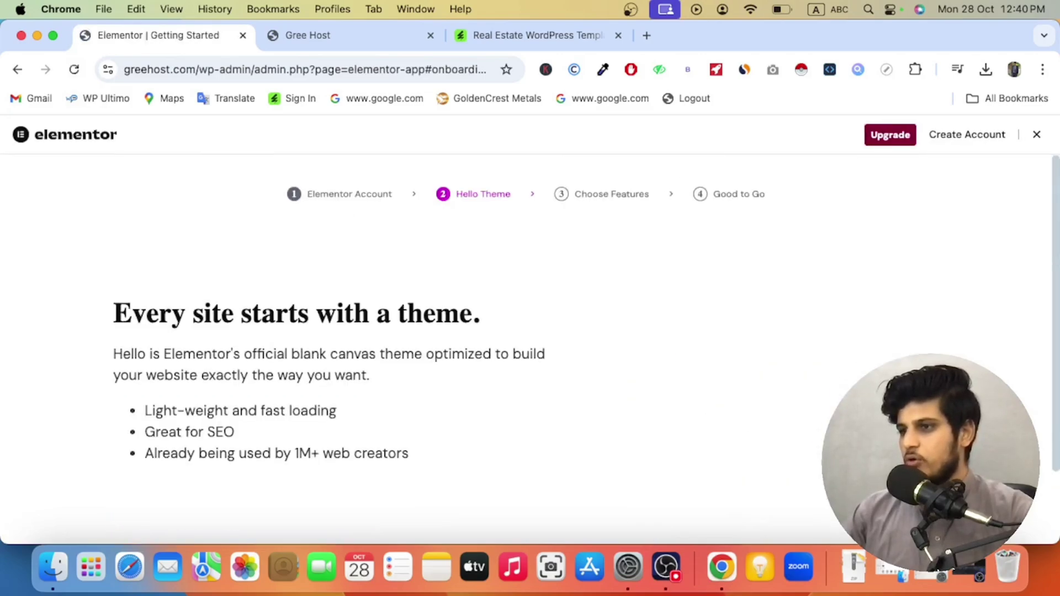
pyautogui.scroll(-5, 923, 486)
pyautogui.click(923, 486)
pyautogui.scroll(-5, 923, 486)
pyautogui.click(923, 486)
pyautogui.scroll(-3, 922, 486)
pyautogui.click(923, 485)
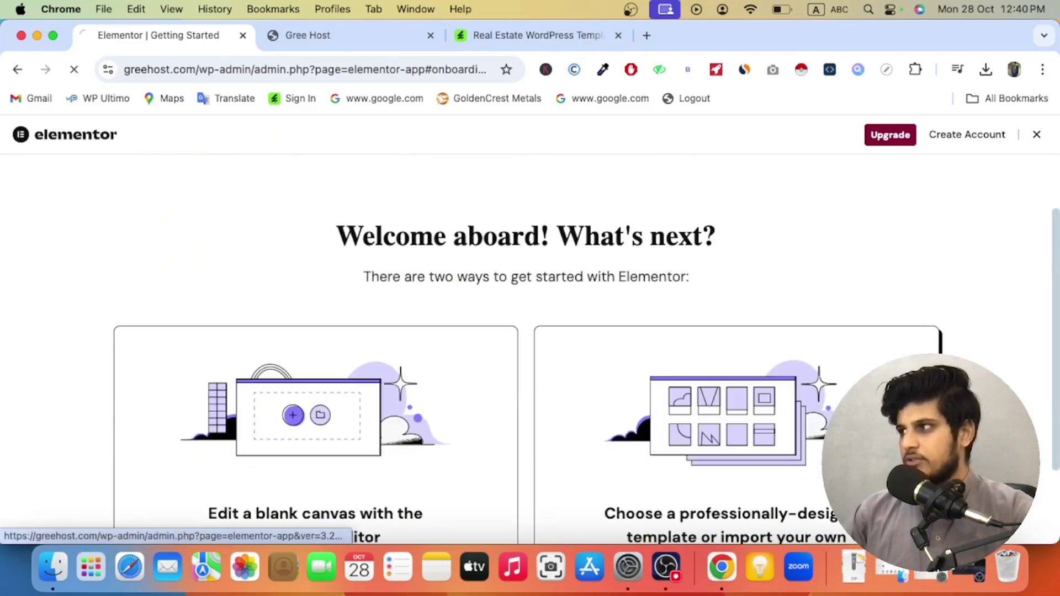
pyautogui.scroll(-4, 922, 486)
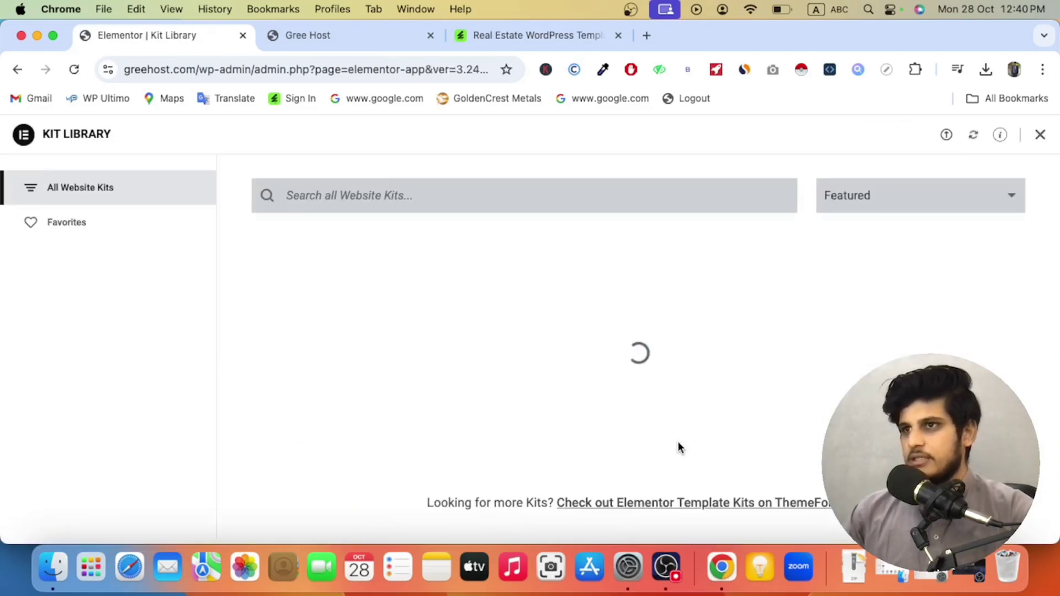
# Step: Go back and trim the address to greehost.com/wp-admin/ to load the dashboard
pyautogui.click(17, 71)
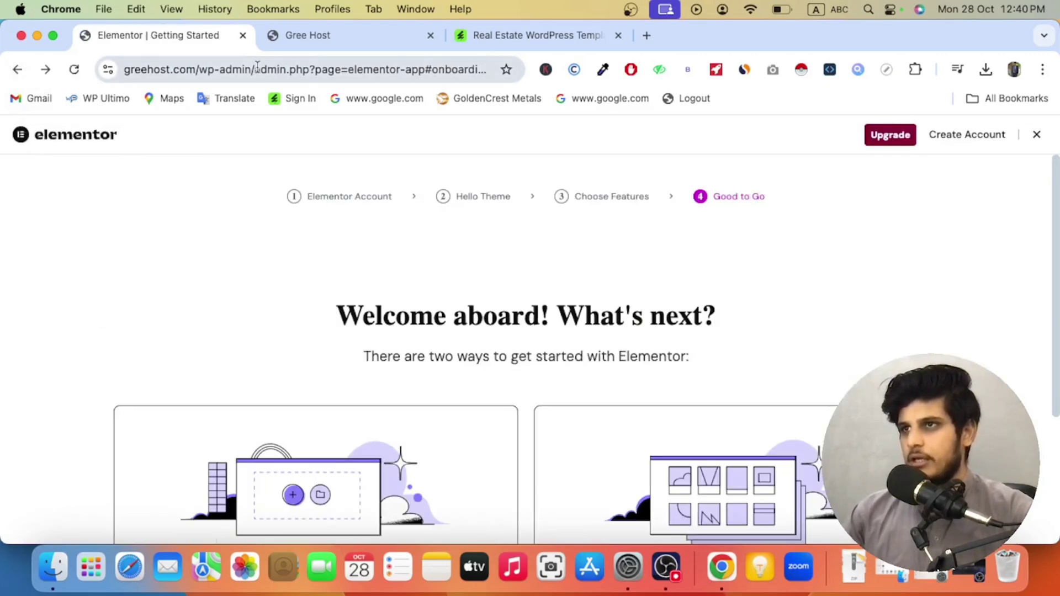
pyautogui.moveTo(257, 67); pyautogui.dragTo(491, 69)
pyautogui.press('BackSpace')
pyautogui.press('Return')
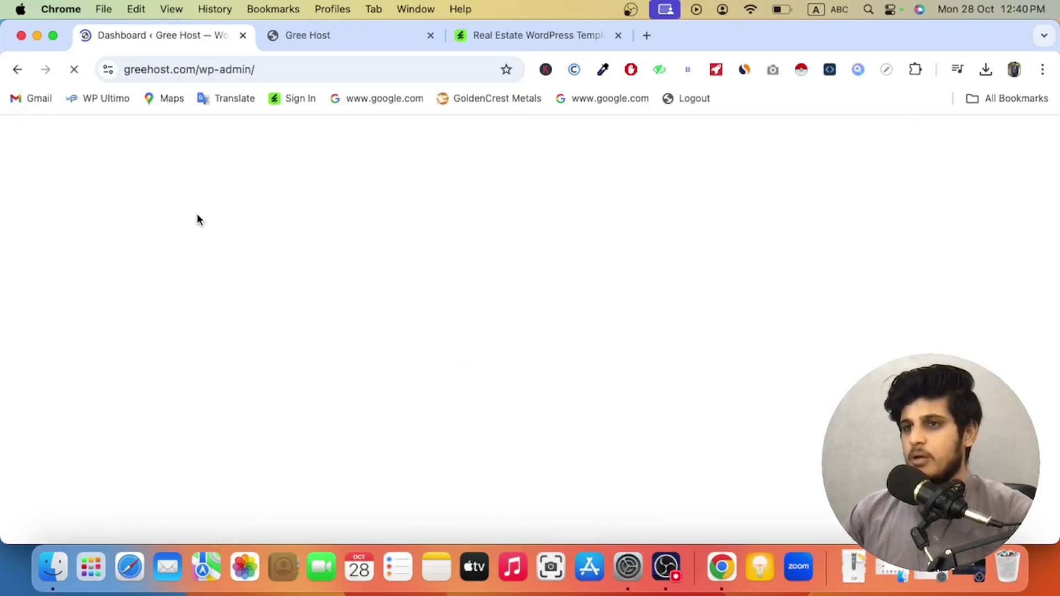
# Step: Open Elements > Installed Kits and view the TrueLink kit's templates
pyautogui.scroll(-10, 69, 349)
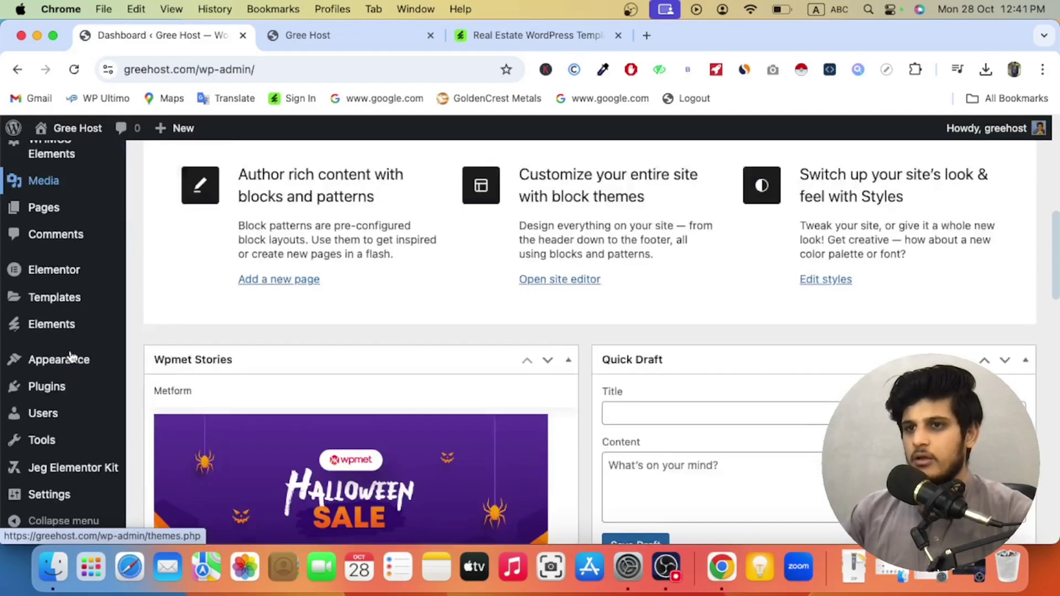
pyautogui.scroll(3, 74, 364)
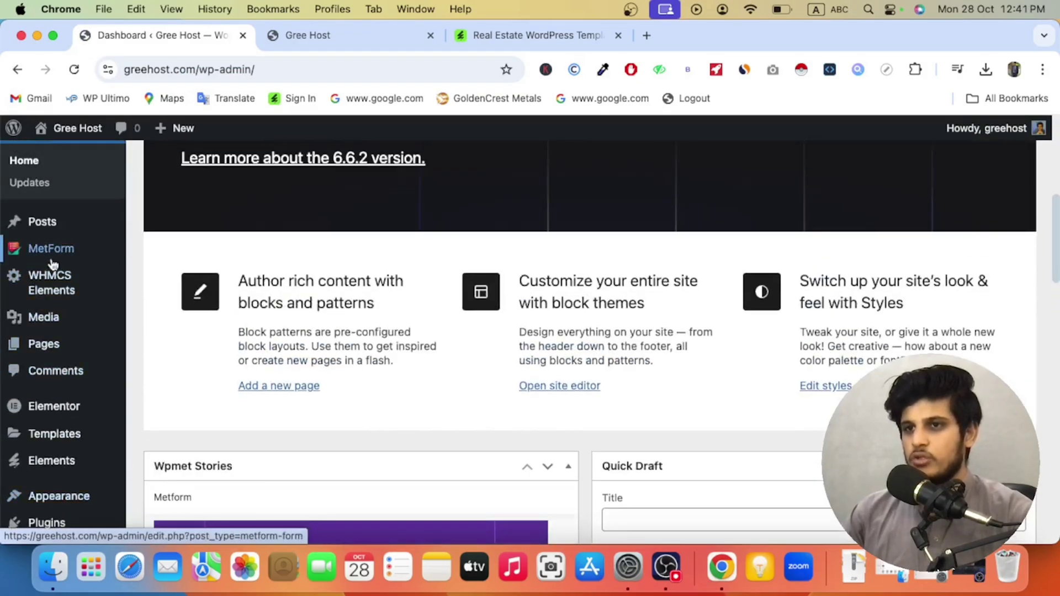
pyautogui.scroll(-8, 31, 375)
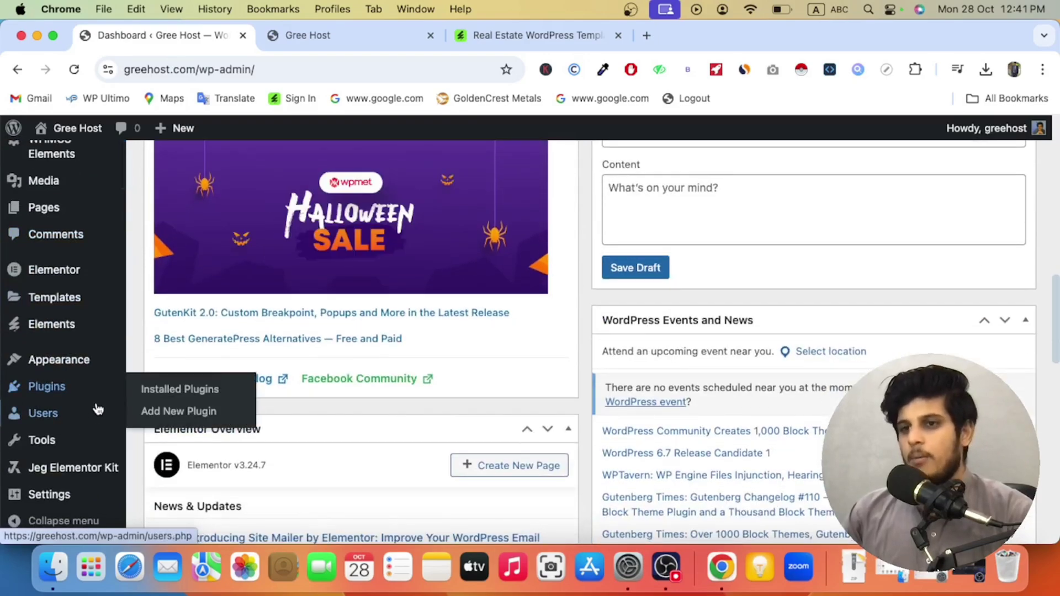
pyautogui.moveTo(73, 327)
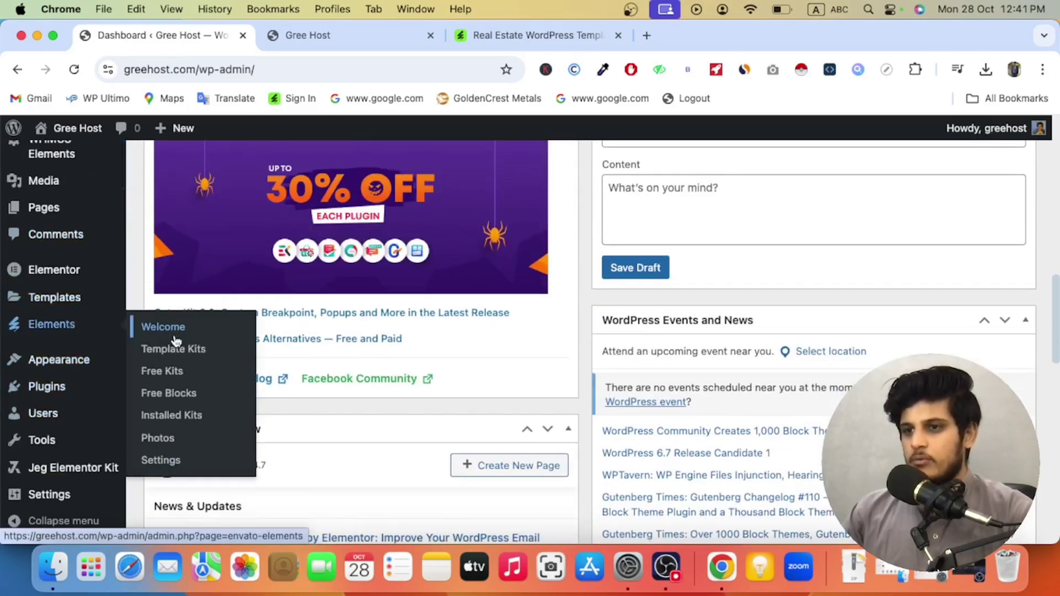
pyautogui.click(175, 421)
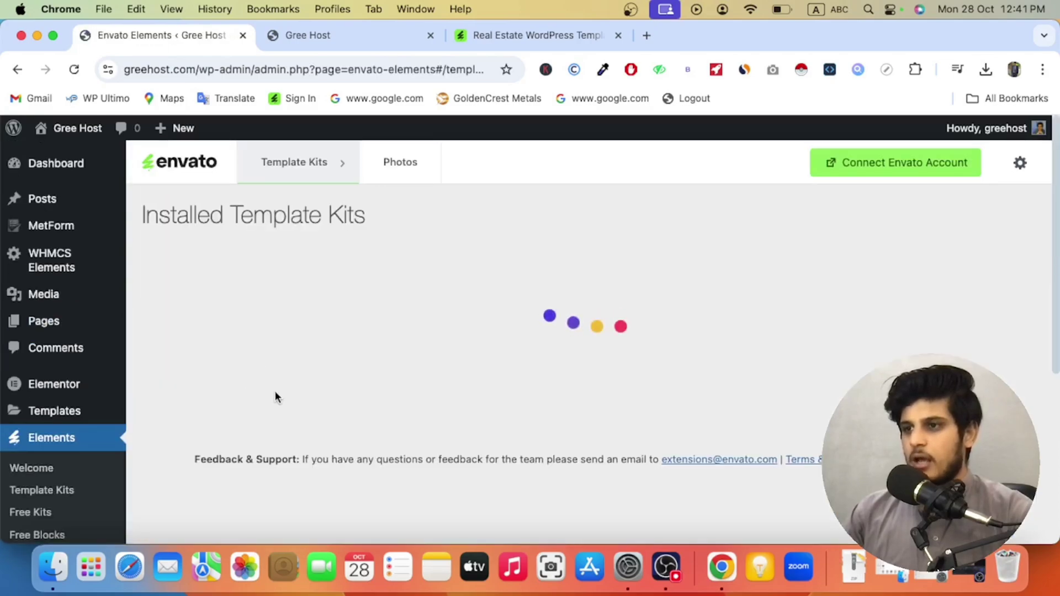
pyautogui.scroll(-5, 287, 346)
pyautogui.click(289, 274)
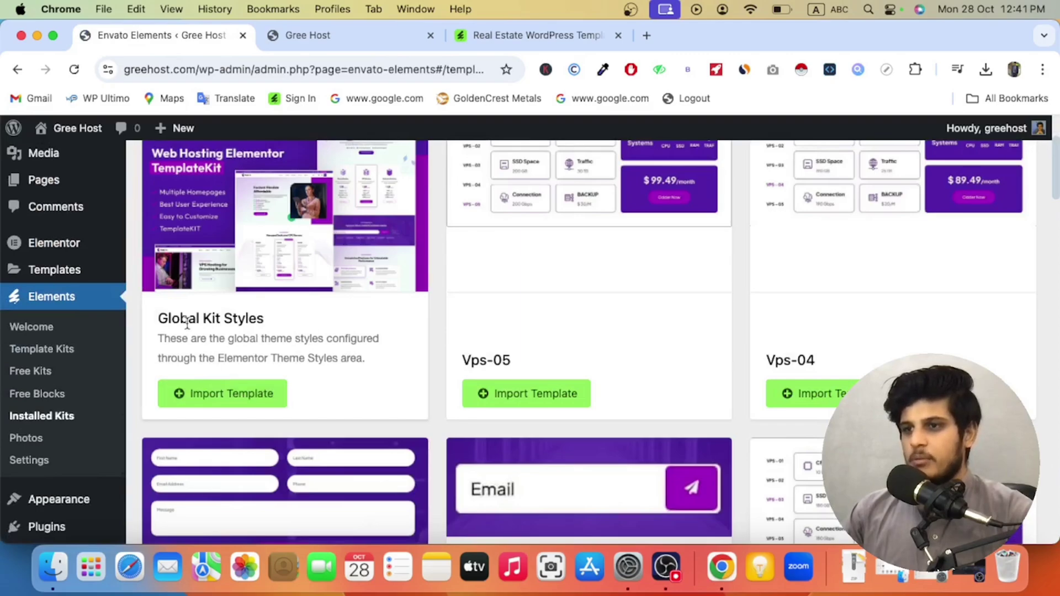
# Step: Import the TrueLink Global Kit Styles template, then view the live Gree Host front page
pyautogui.click(238, 402)
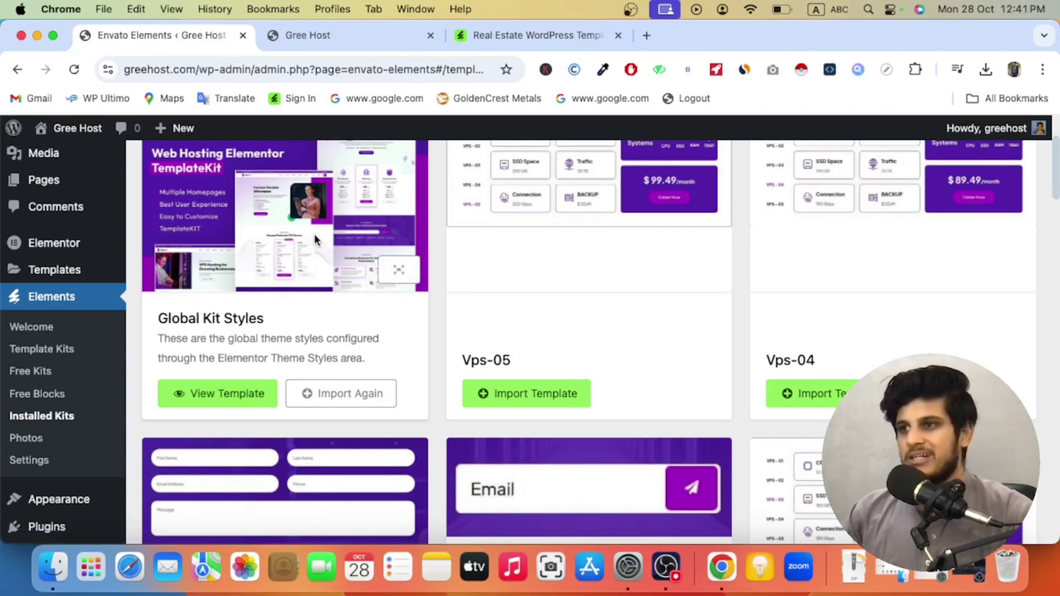
pyautogui.scroll(-15, 309, 287)
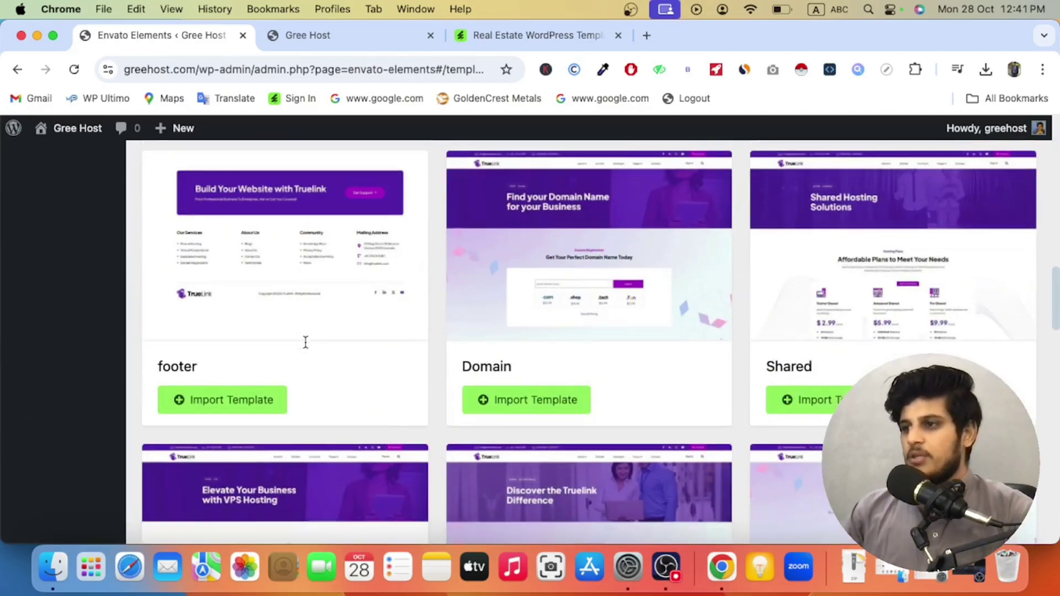
pyautogui.scroll(15, 305, 342)
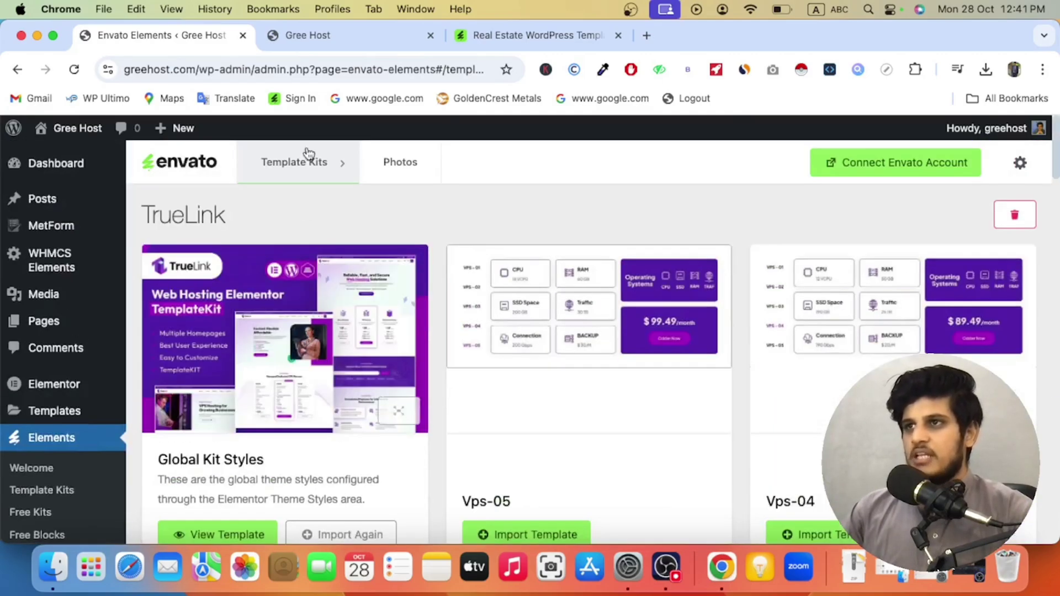
pyautogui.click(306, 45)
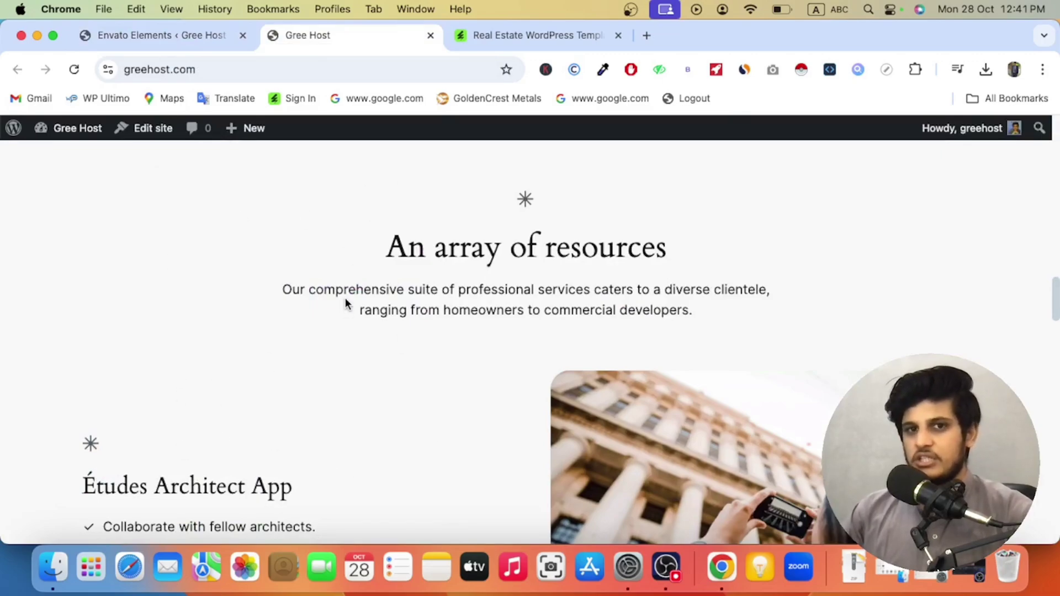
# Step: Return to the Envato Elements admin page and go to Plugins > Add New Plugin
pyautogui.click(183, 36)
pyautogui.scroll(-8, 134, 308)
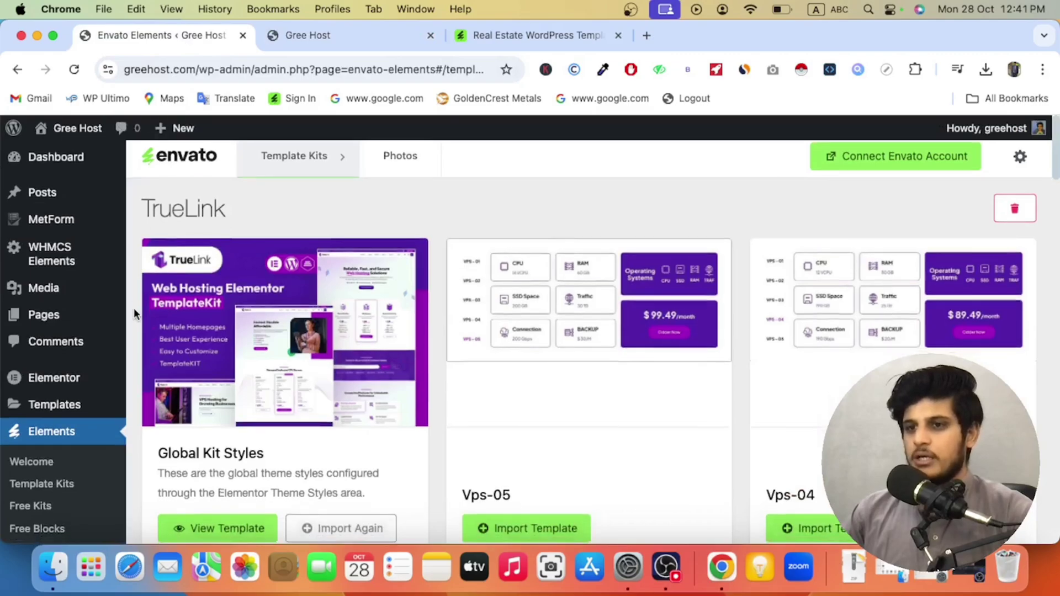
pyautogui.scroll(1, 97, 347)
pyautogui.scroll(-1, 100, 348)
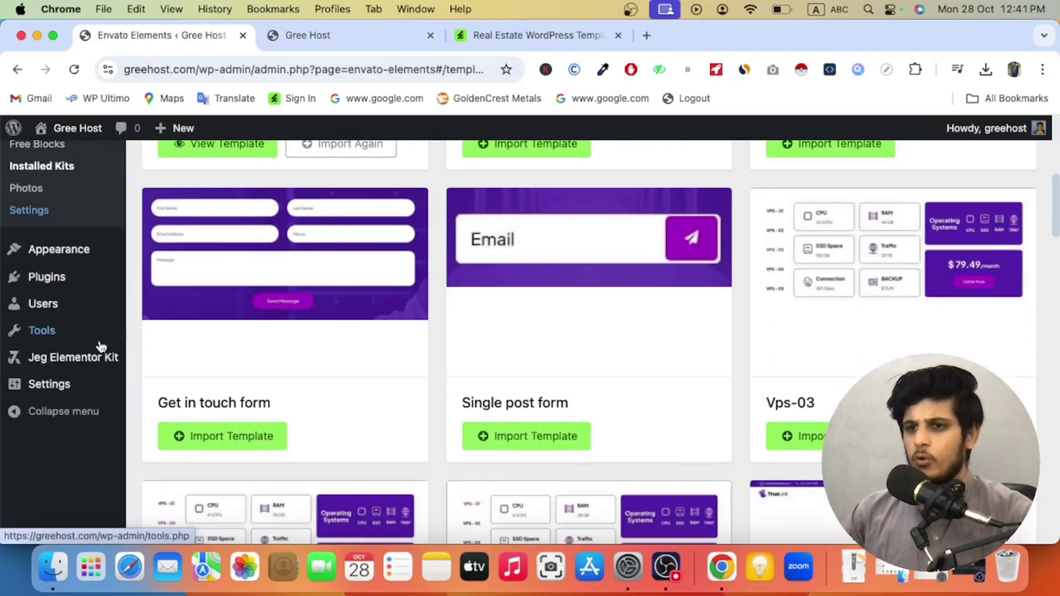
pyautogui.moveTo(103, 365)
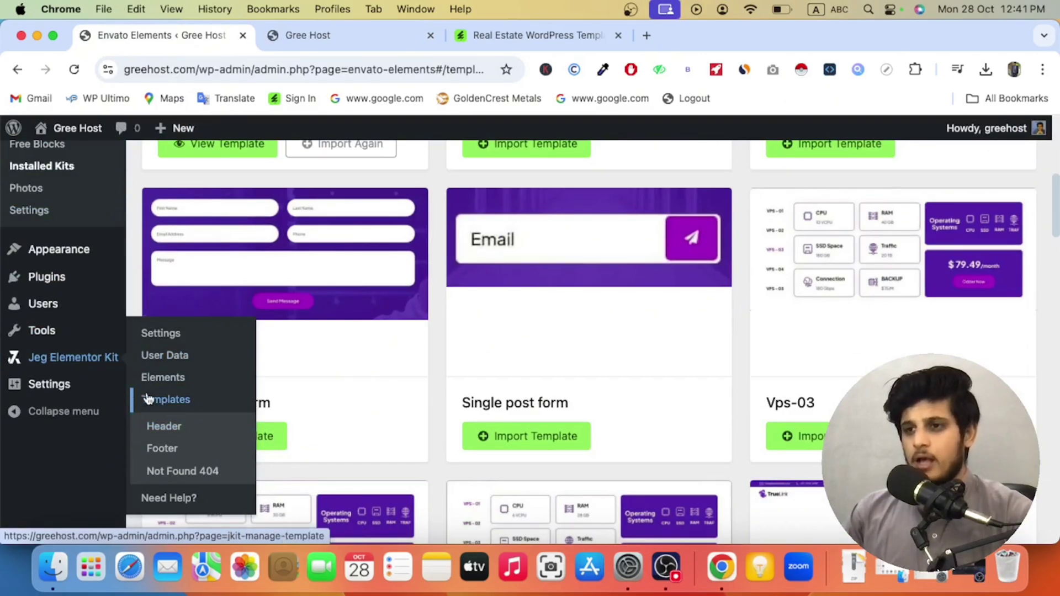
pyautogui.scroll(-1, 99, 447)
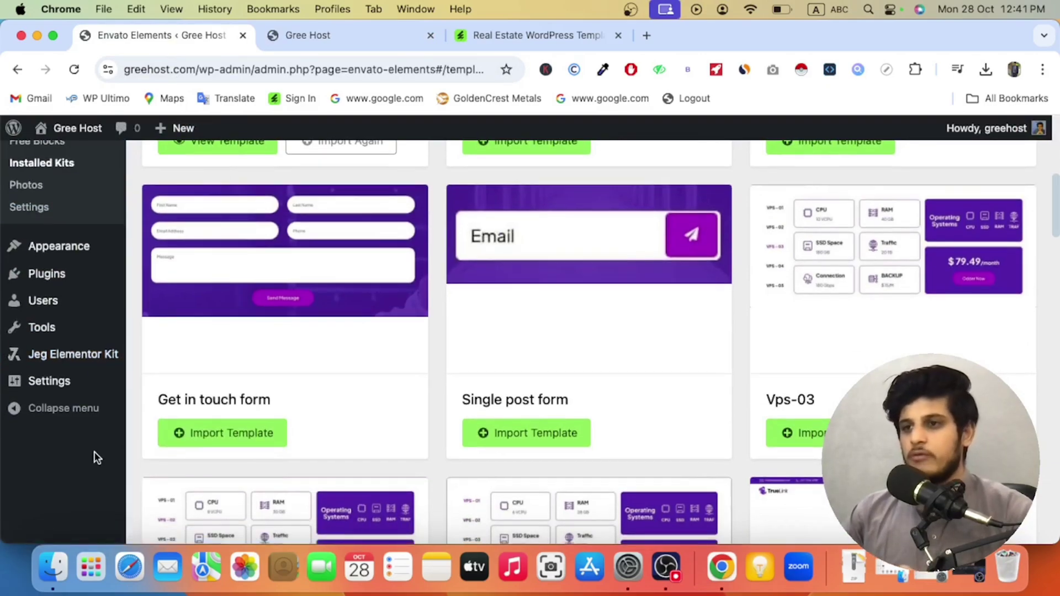
pyautogui.scroll(1, 95, 454)
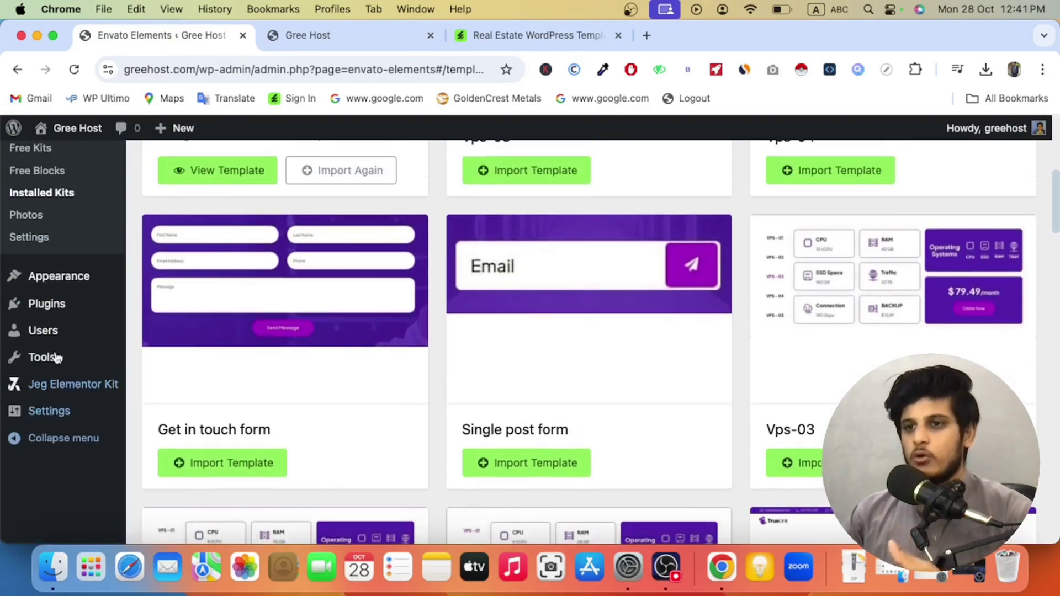
pyautogui.moveTo(78, 384)
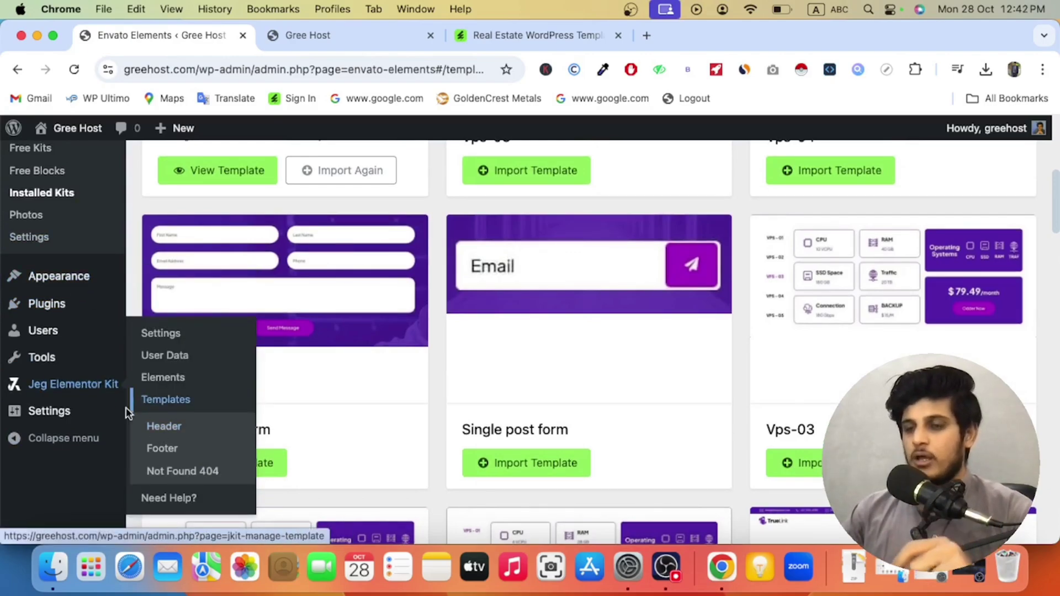
pyautogui.scroll(3, 98, 422)
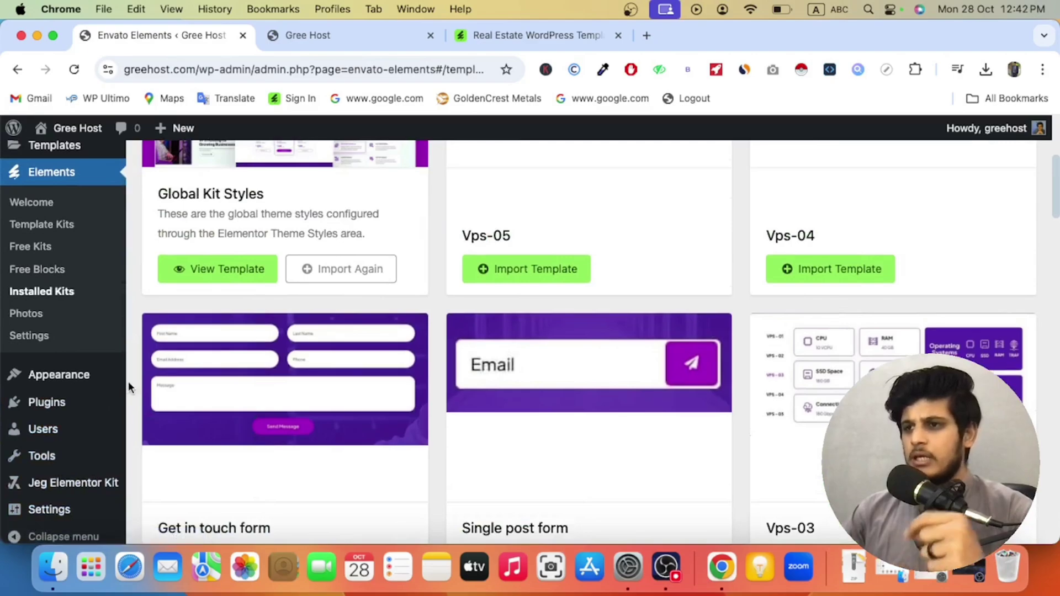
pyautogui.moveTo(85, 408)
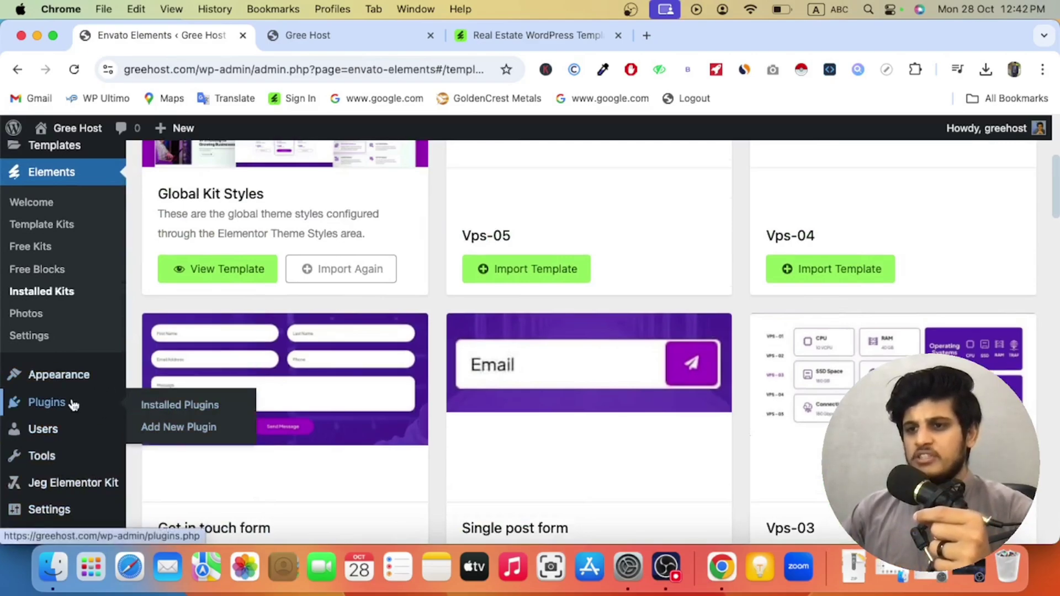
pyautogui.click(153, 432)
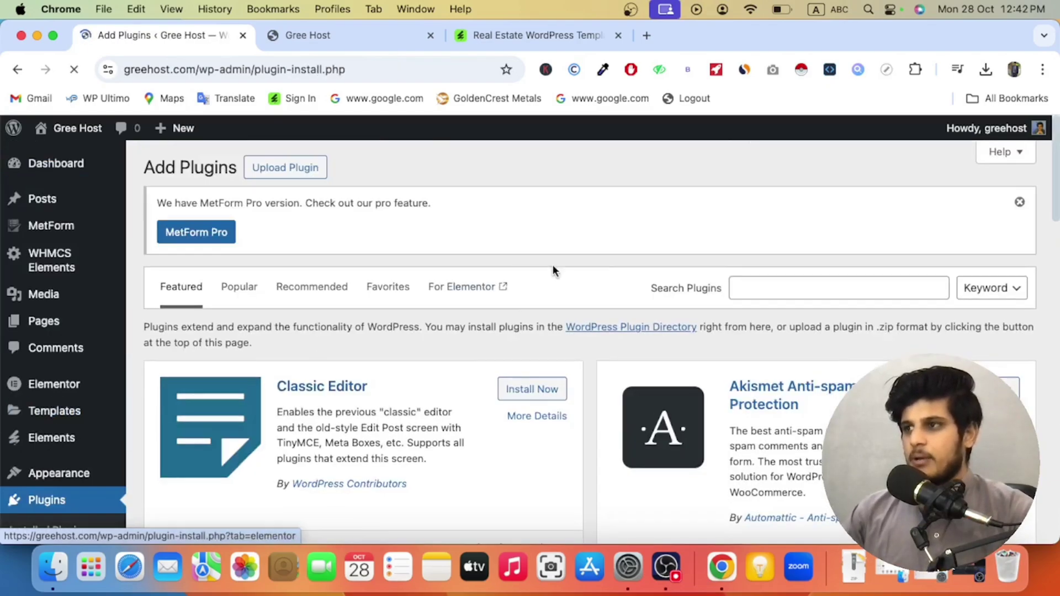
# Step: Search plugins for 'elementor', then install and activate ElementsKit Elementor addons
pyautogui.click(795, 286)
pyautogui.click(836, 381)
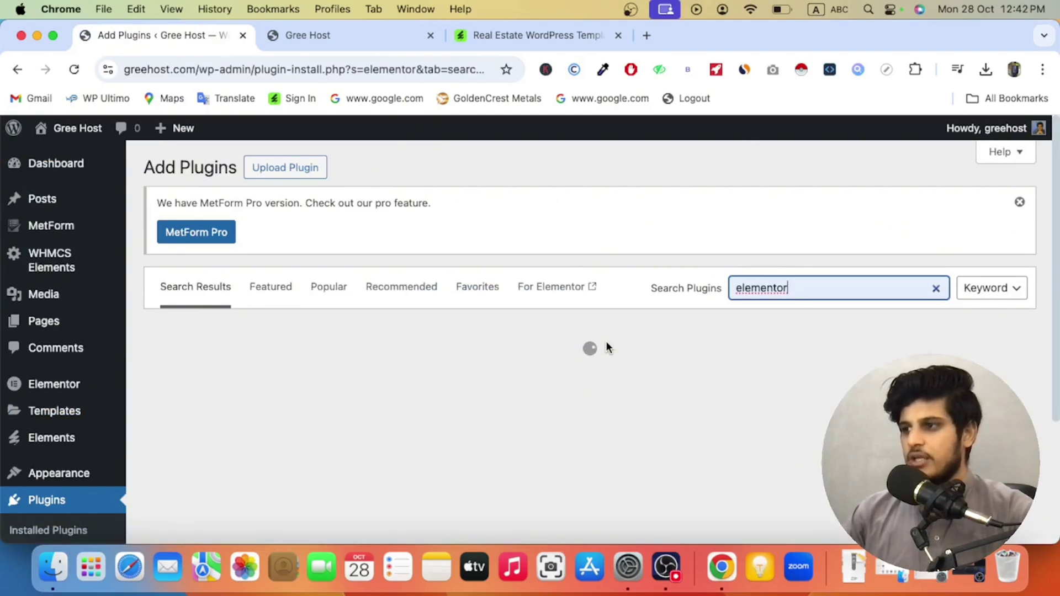
pyautogui.scroll(-3, 607, 348)
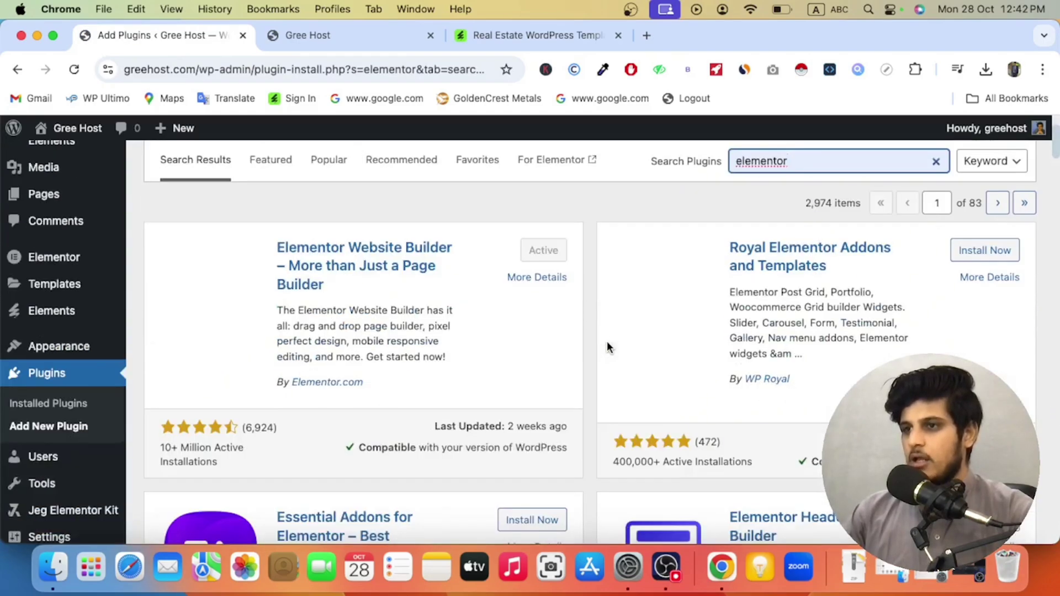
pyautogui.scroll(-9, 607, 342)
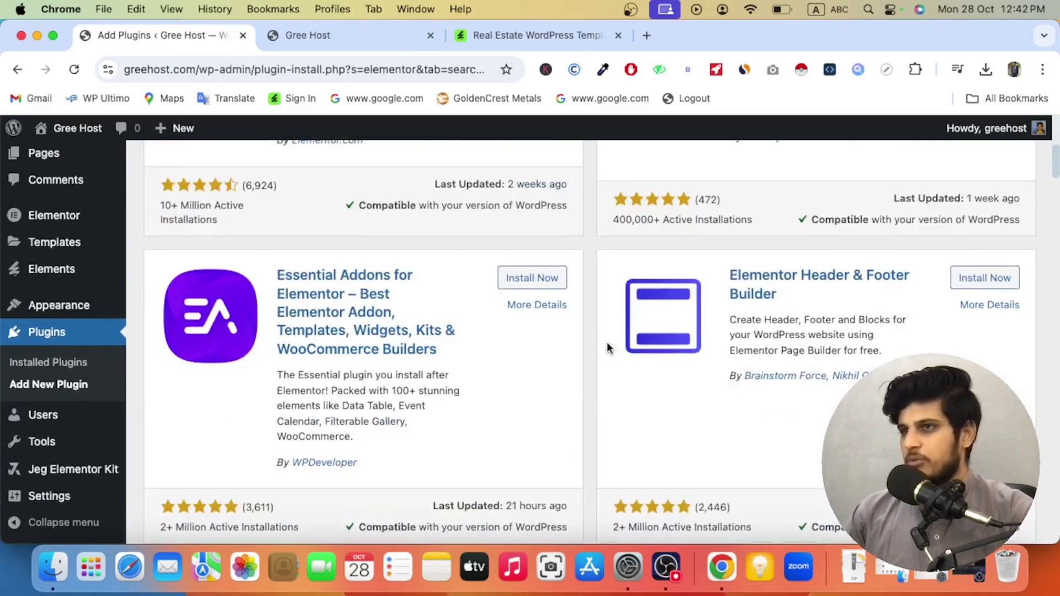
pyautogui.scroll(-3, 607, 342)
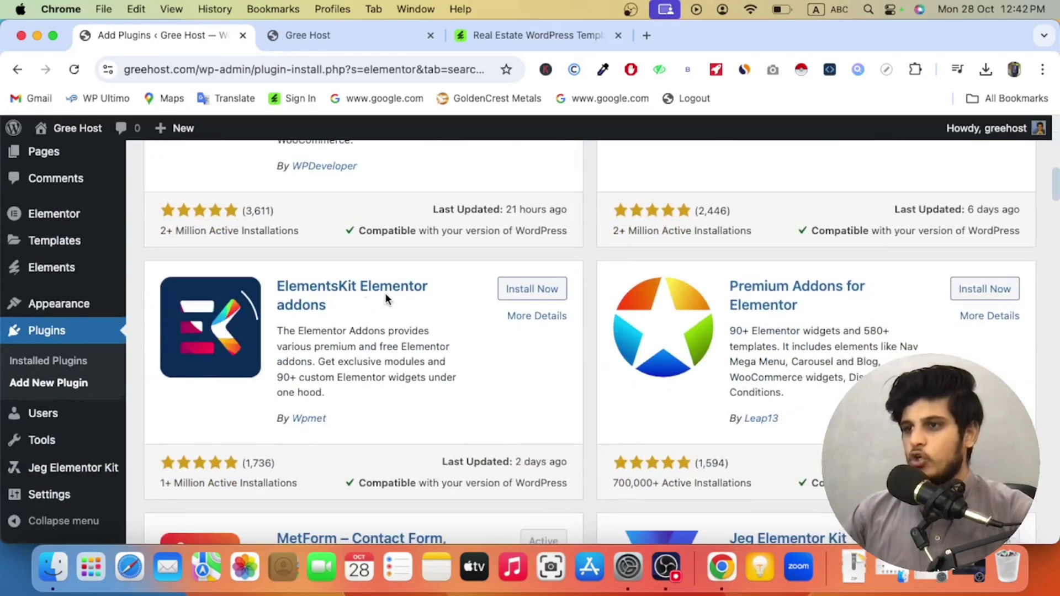
pyautogui.click(523, 298)
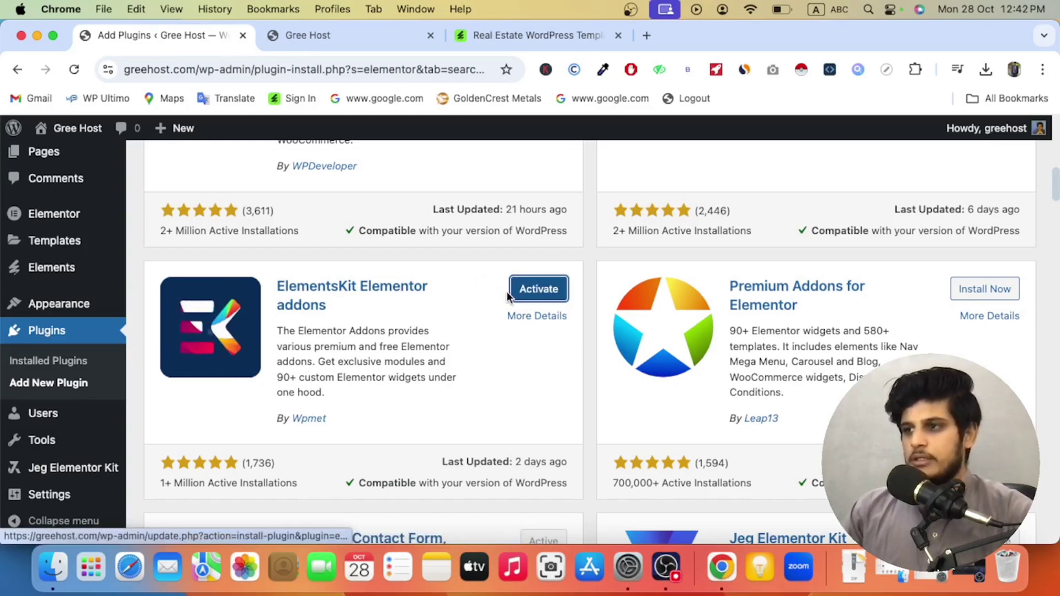
pyautogui.click(532, 297)
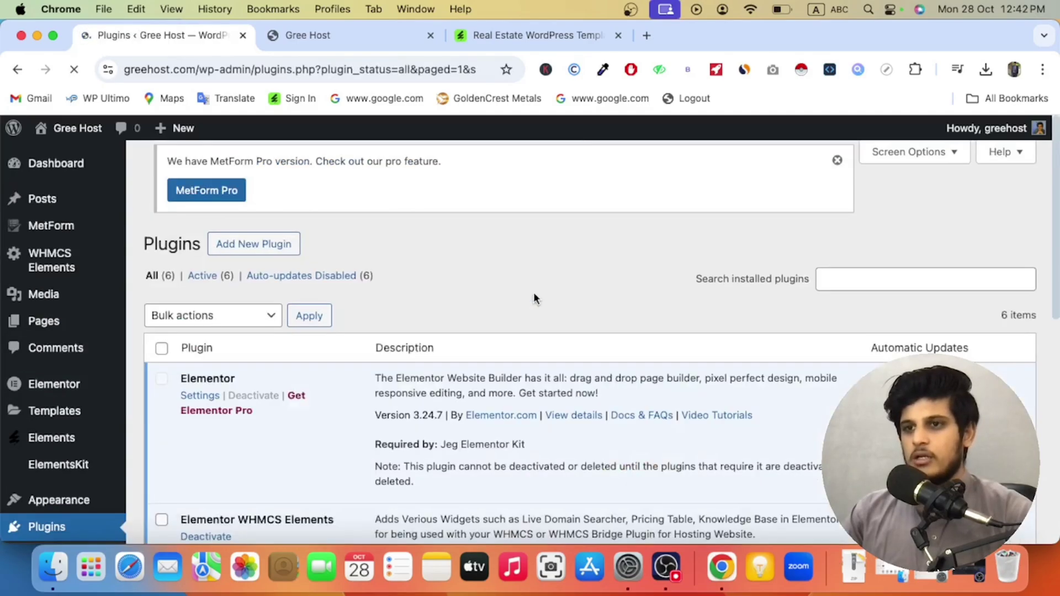
# Step: Open ElementsKit's setup wizard and advance it past the sign-up page
pyautogui.scroll(-5, 340, 334)
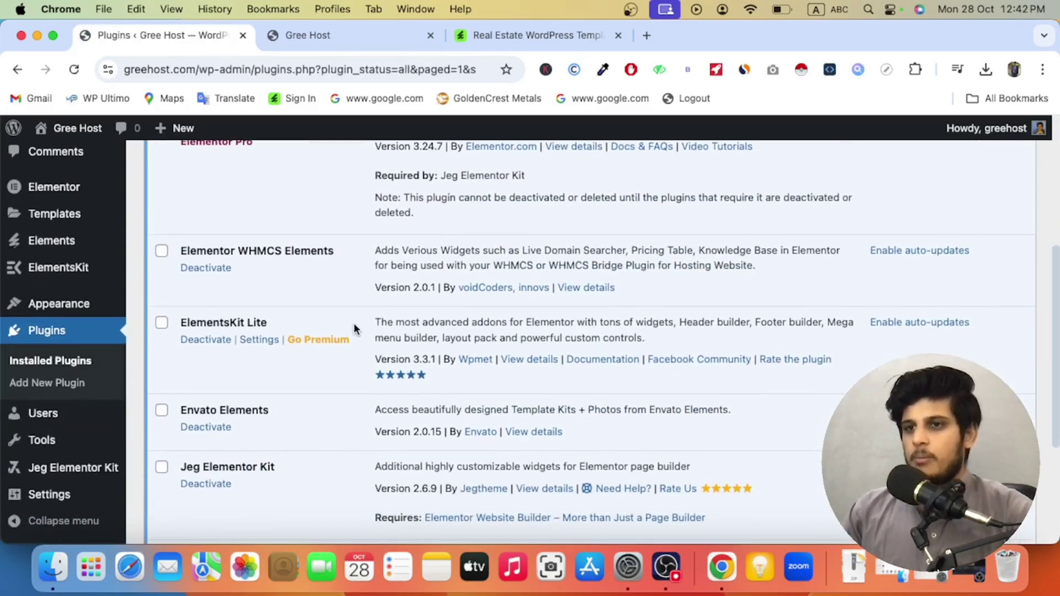
pyautogui.moveTo(82, 269)
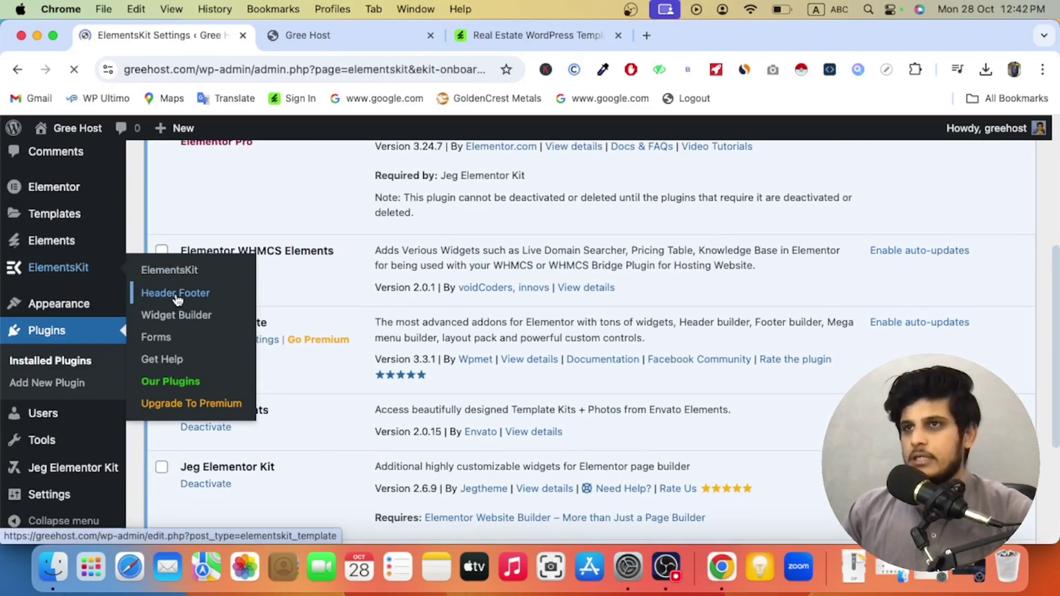
pyautogui.scroll(-20, 286, 313)
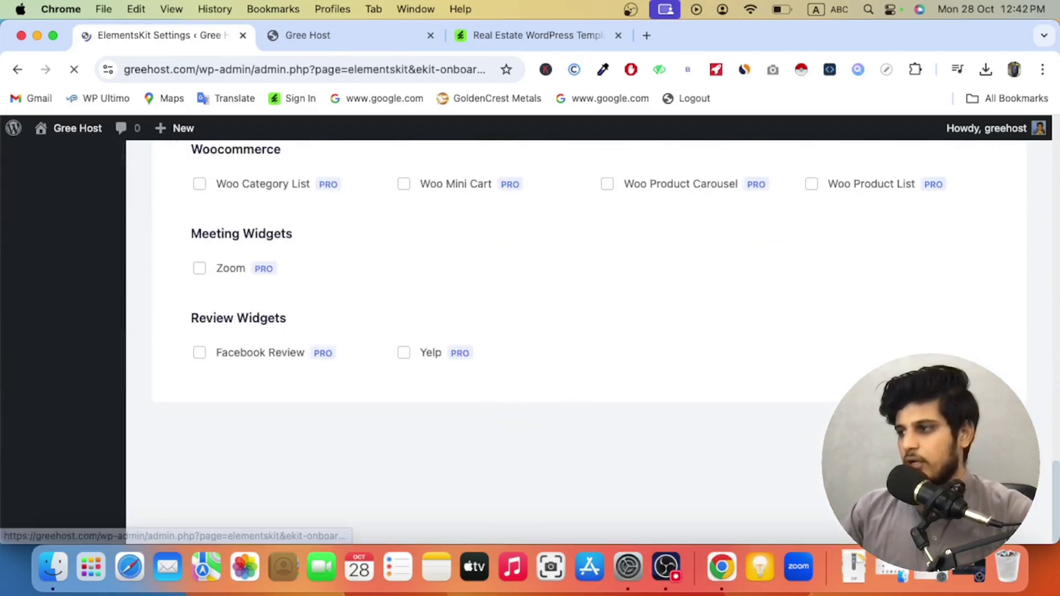
pyautogui.click(947, 453)
pyautogui.scroll(-6, 792, 436)
pyautogui.click(781, 364)
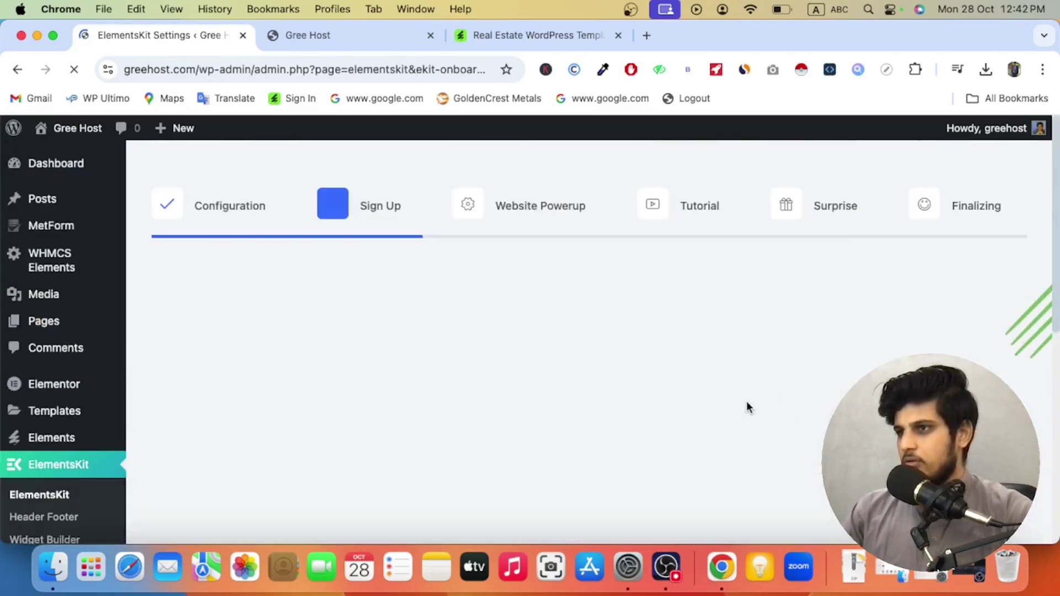
pyautogui.scroll(-10, 747, 408)
pyautogui.click(883, 446)
# Step: Continue through the remaining wizard steps with the Basic widget setup and save changes
pyautogui.scroll(-10, 676, 404)
pyautogui.click(883, 446)
pyautogui.scroll(-10, 780, 417)
pyautogui.click(883, 447)
pyautogui.scroll(-5, 684, 418)
pyautogui.click(627, 403)
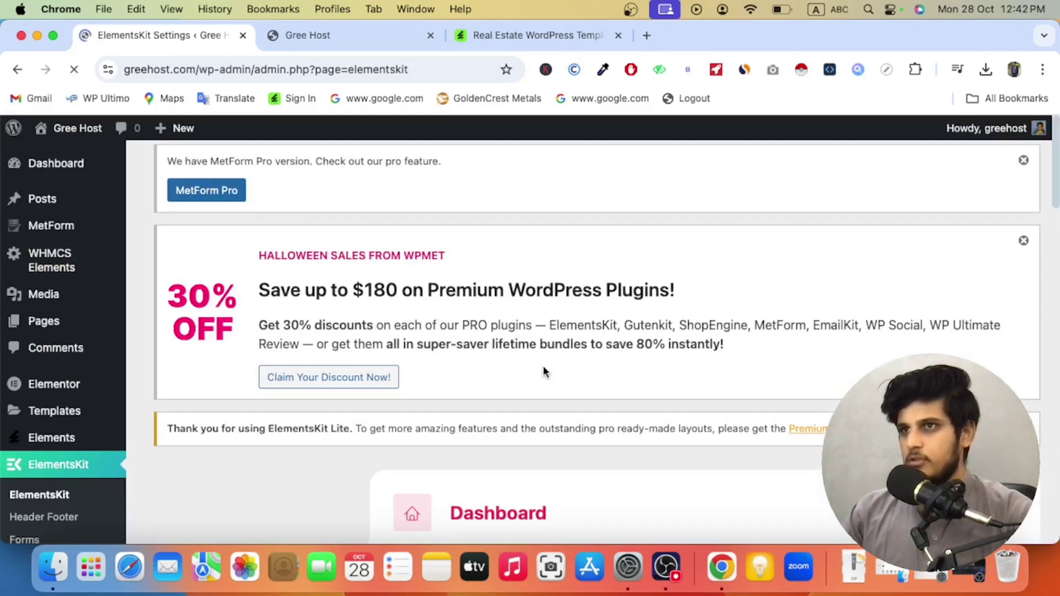
pyautogui.scroll(-5, 463, 376)
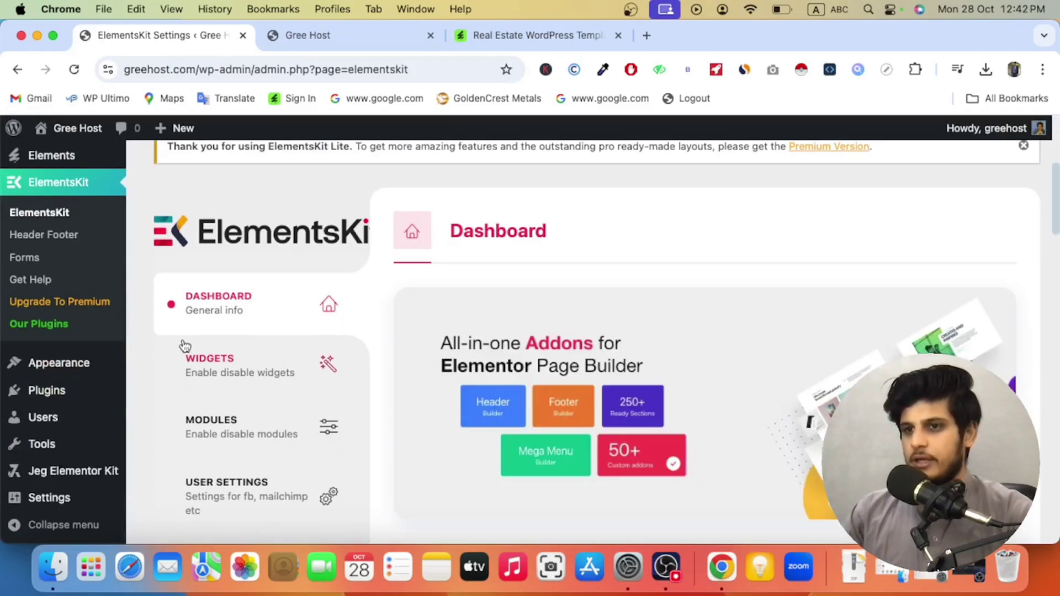
# Step: Install Hello Elementor from Add New Theme and activate it, replacing Twenty Twenty-Four
pyautogui.moveTo(99, 362)
pyautogui.click(168, 368)
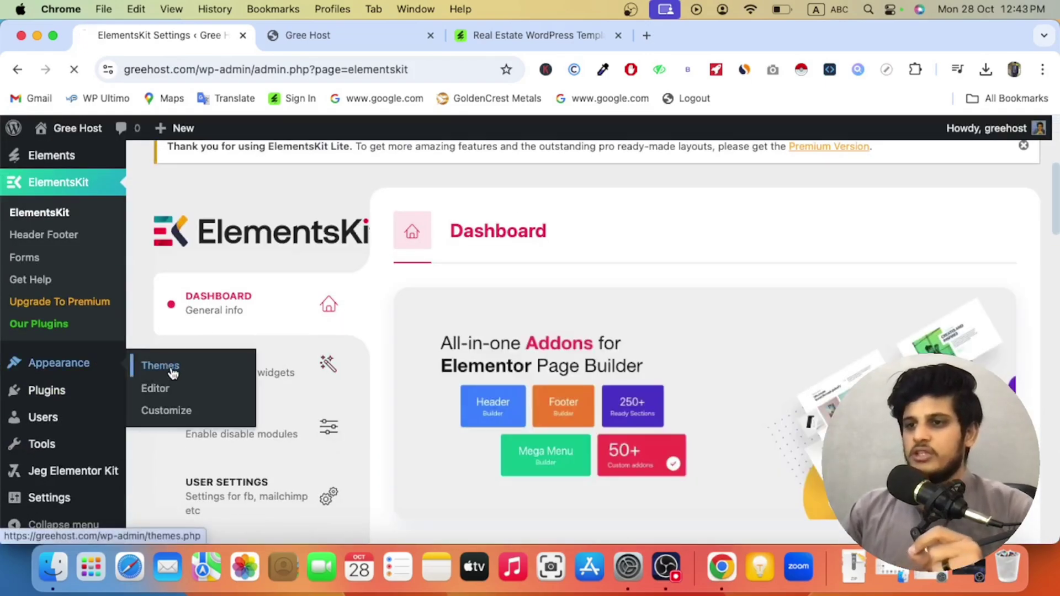
pyautogui.scroll(-3, 337, 378)
pyautogui.scroll(3, 338, 379)
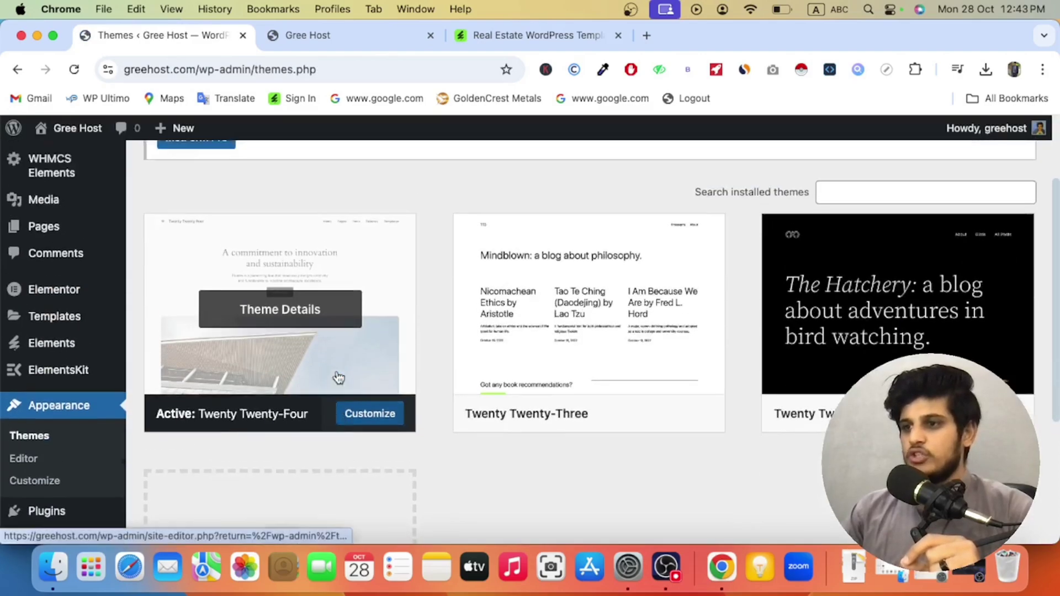
pyautogui.click(298, 175)
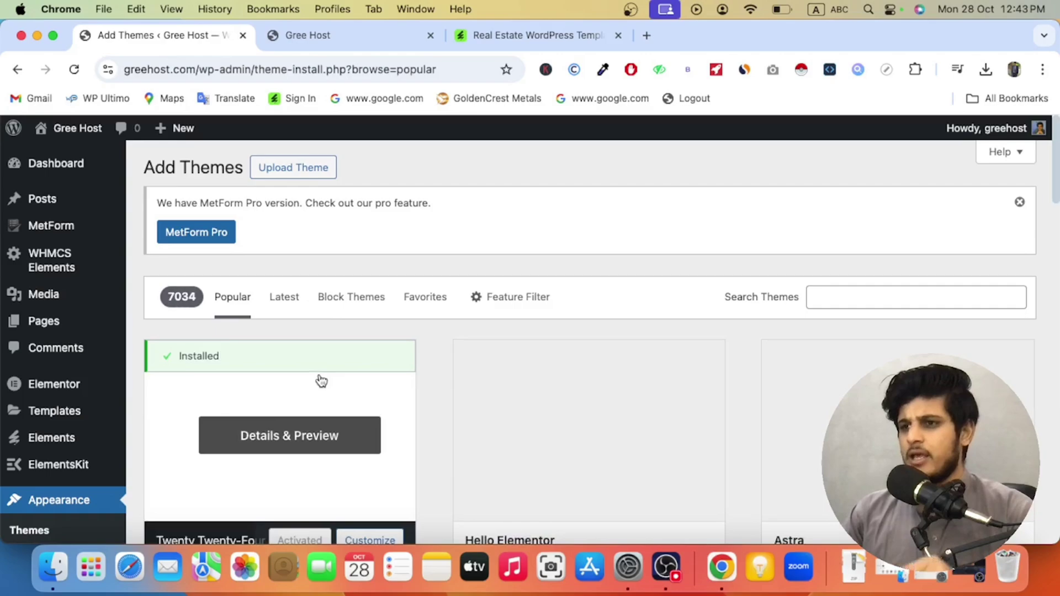
pyautogui.scroll(-2, 518, 423)
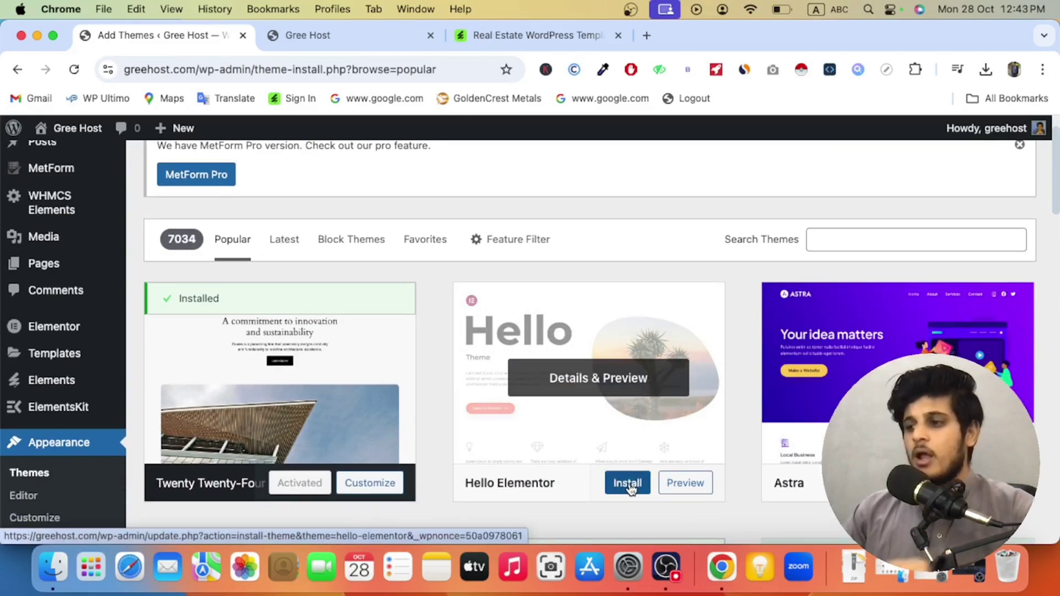
pyautogui.click(628, 485)
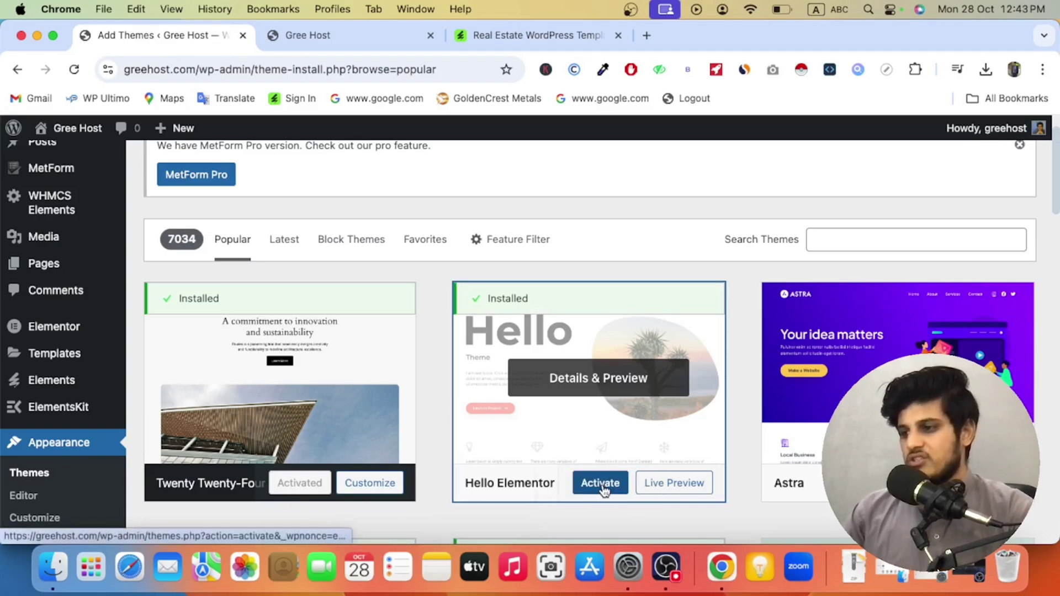
pyautogui.click(613, 475)
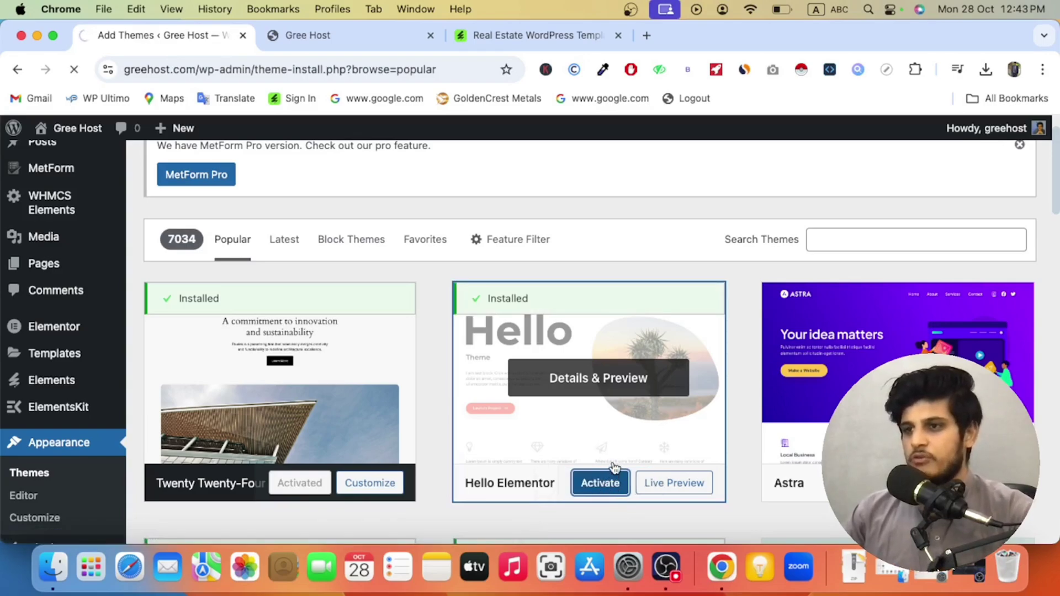
pyautogui.scroll(-4, 557, 484)
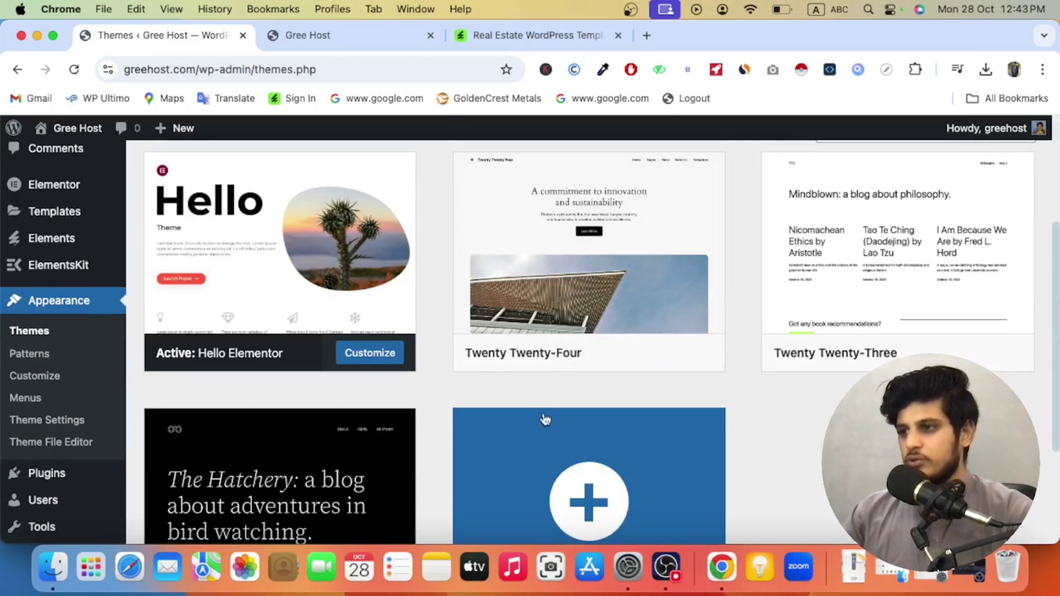
pyautogui.scroll(1, 309, 364)
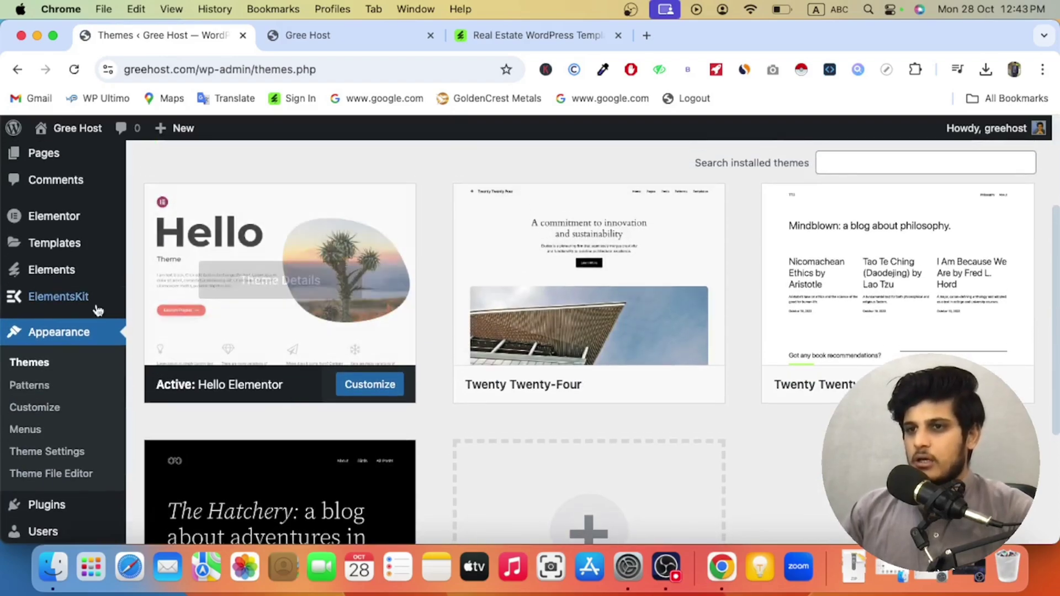
pyautogui.click(154, 331)
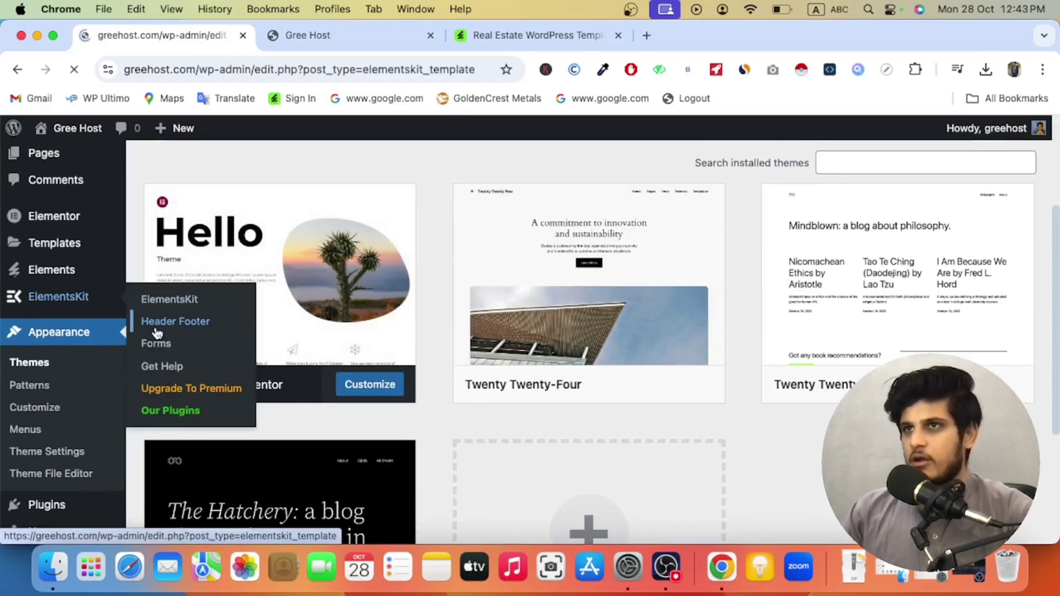
# Step: Add a new ElementsKit template titled Header, type Header, condition Entire Site, switched on
pyautogui.scroll(-4, 282, 373)
pyautogui.scroll(10, 281, 331)
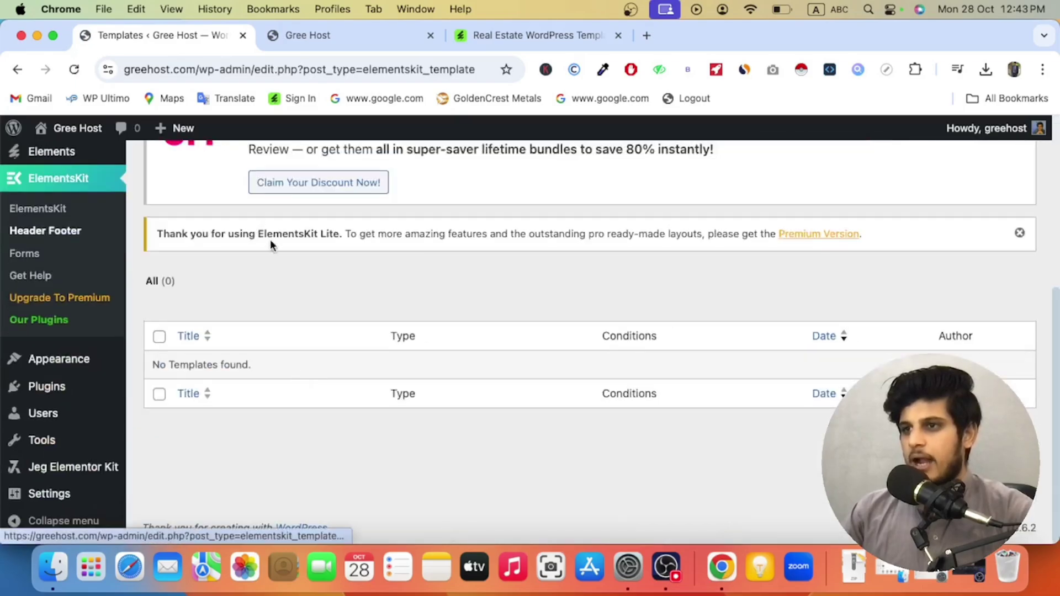
pyautogui.click(260, 167)
pyautogui.click(485, 199)
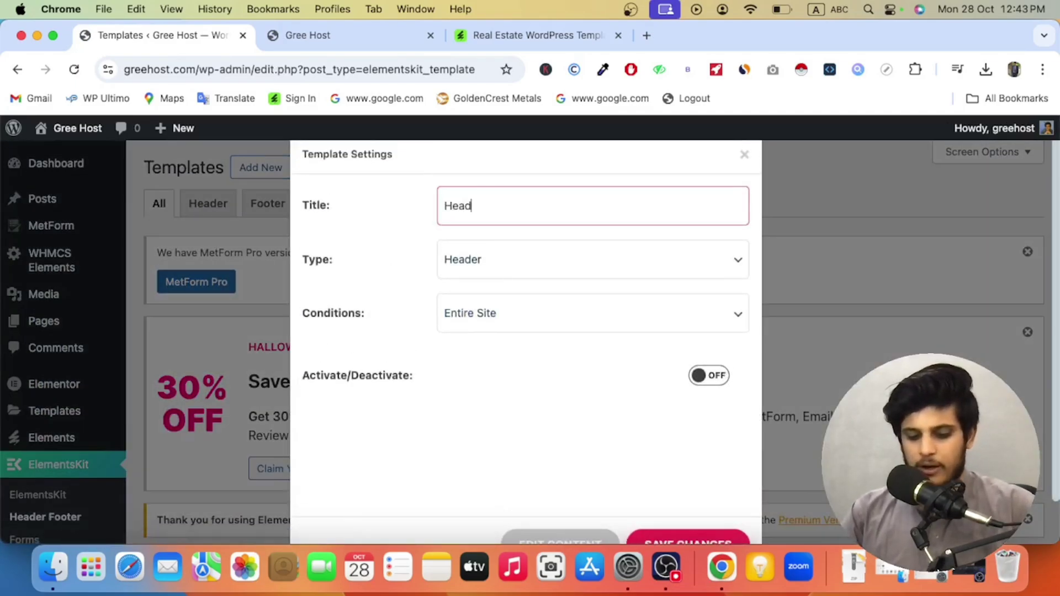
pyautogui.click(479, 264)
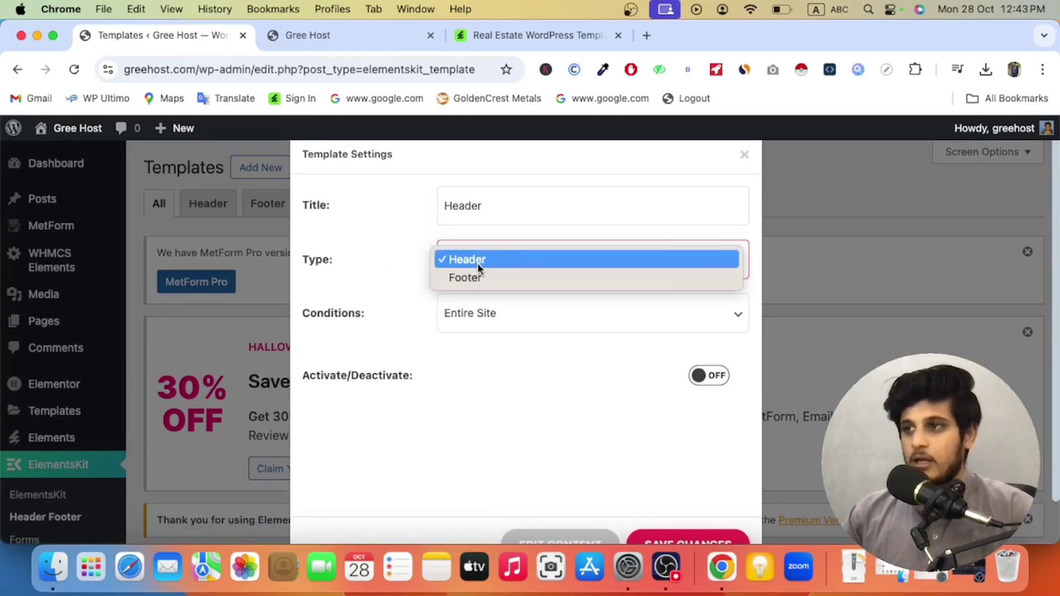
pyautogui.click(478, 263)
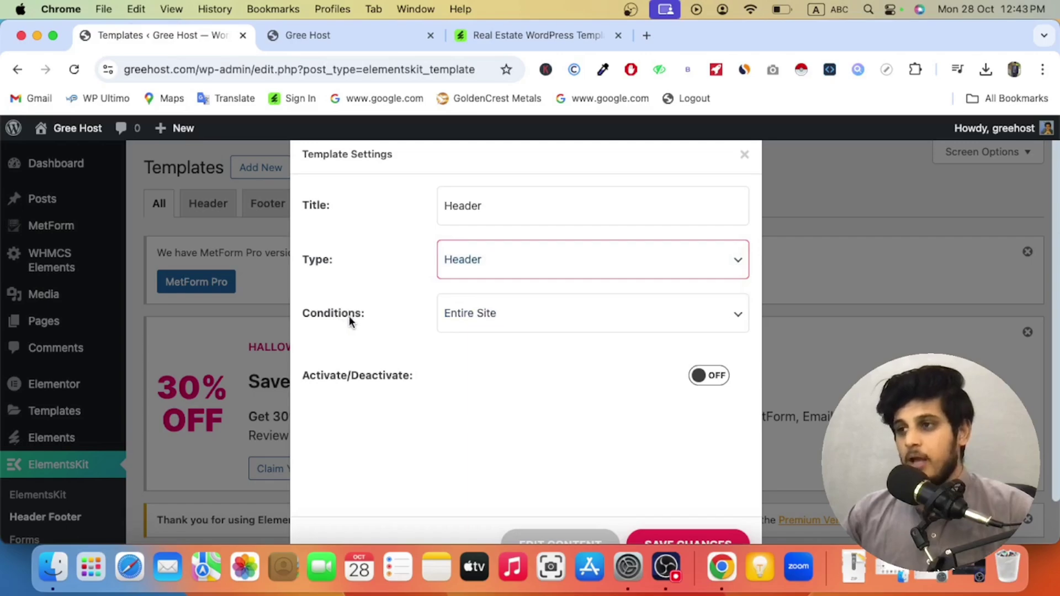
pyautogui.click(475, 325)
pyautogui.click(474, 316)
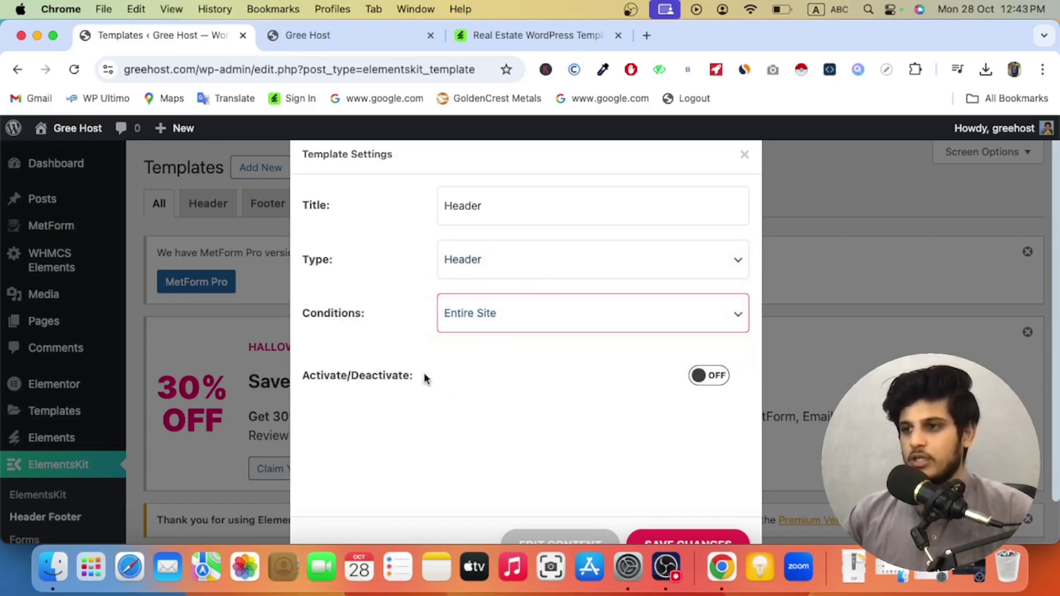
pyautogui.click(709, 376)
# Step: Check the live front page, then save the Header template and reopen it for editing
pyautogui.click(293, 35)
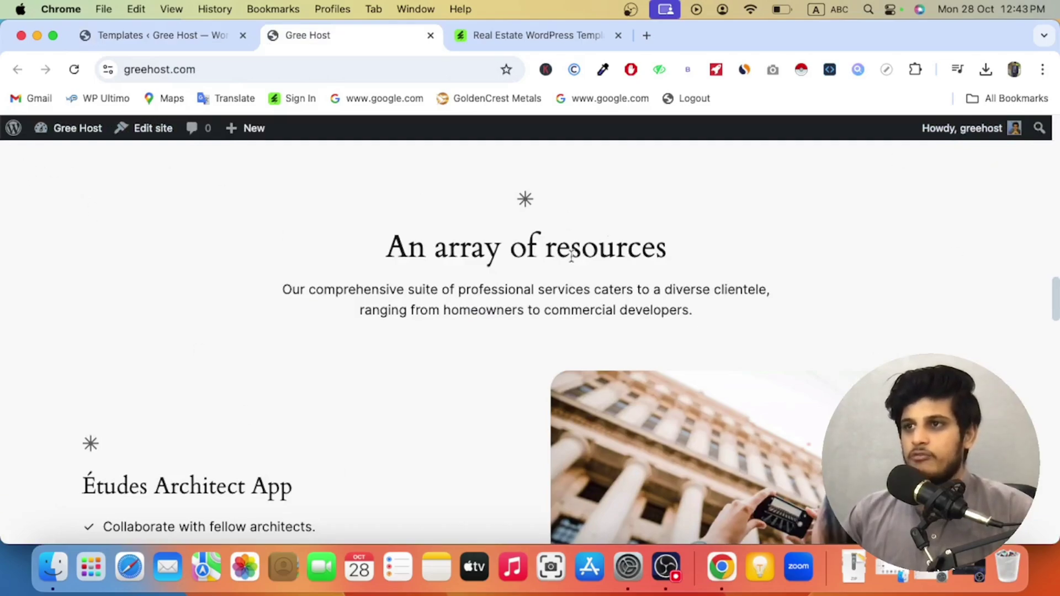
pyautogui.click(205, 34)
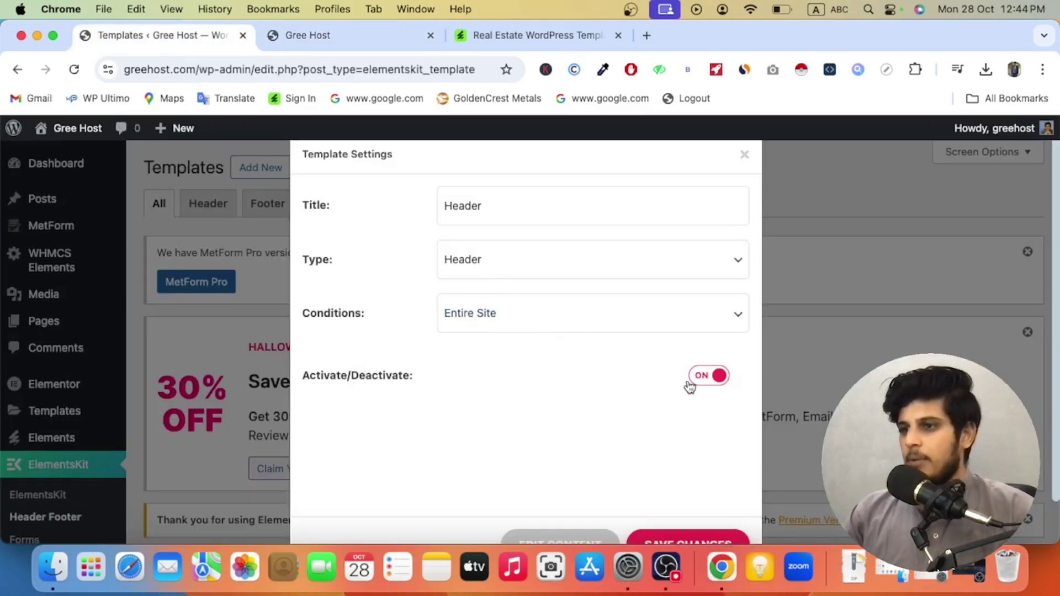
pyautogui.scroll(-2, 690, 386)
pyautogui.click(715, 494)
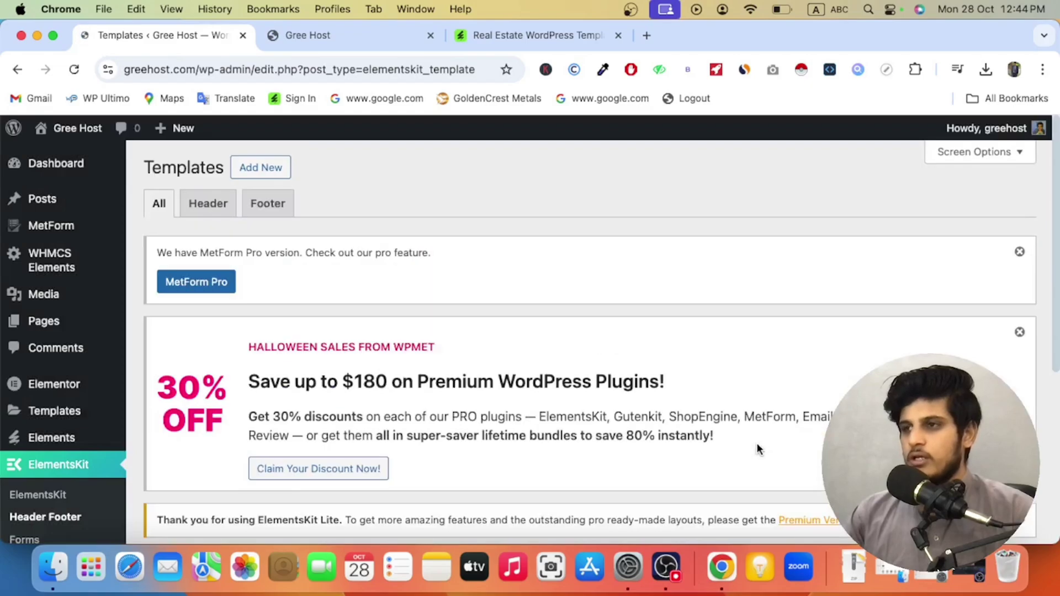
pyautogui.scroll(-6, 586, 456)
pyautogui.moveTo(284, 397)
pyautogui.click(188, 402)
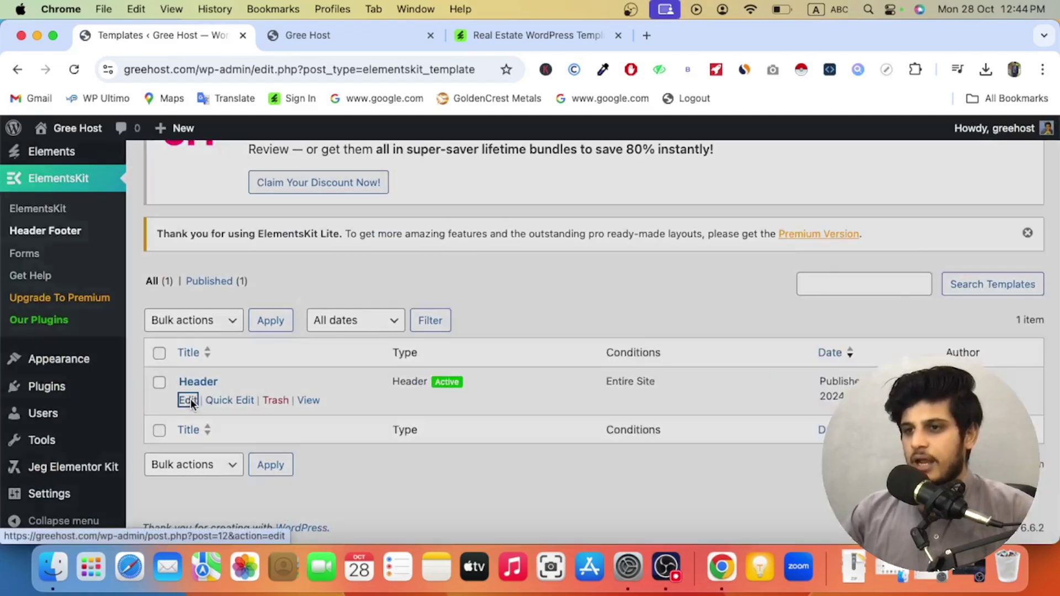
# Step: Open the Header template in Elementor, zoom the browser to 90%, and dismiss the AI popups
pyautogui.click(580, 497)
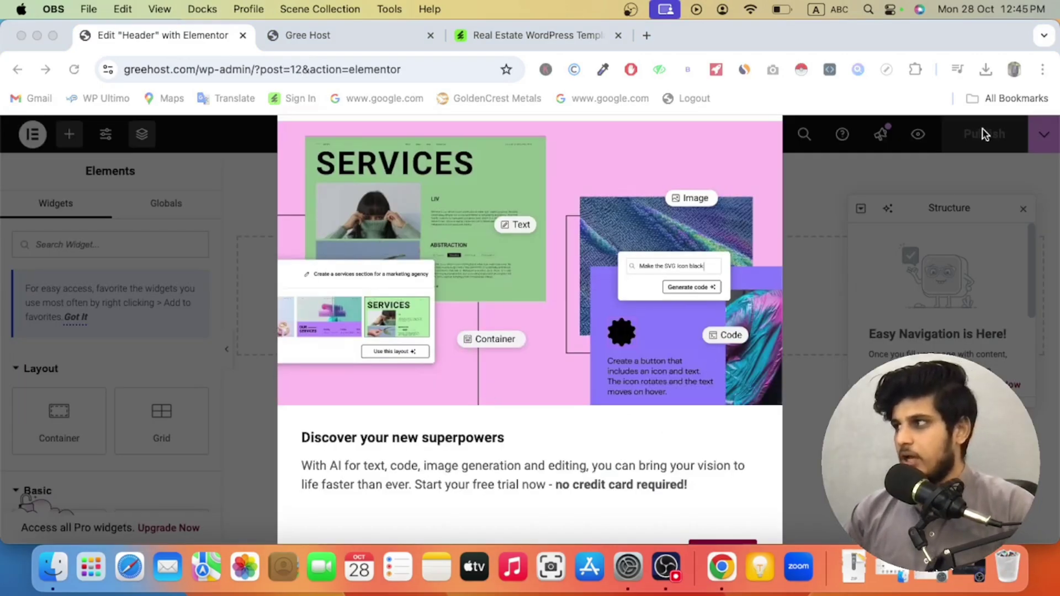
pyautogui.click(1042, 69)
pyautogui.click(899, 342)
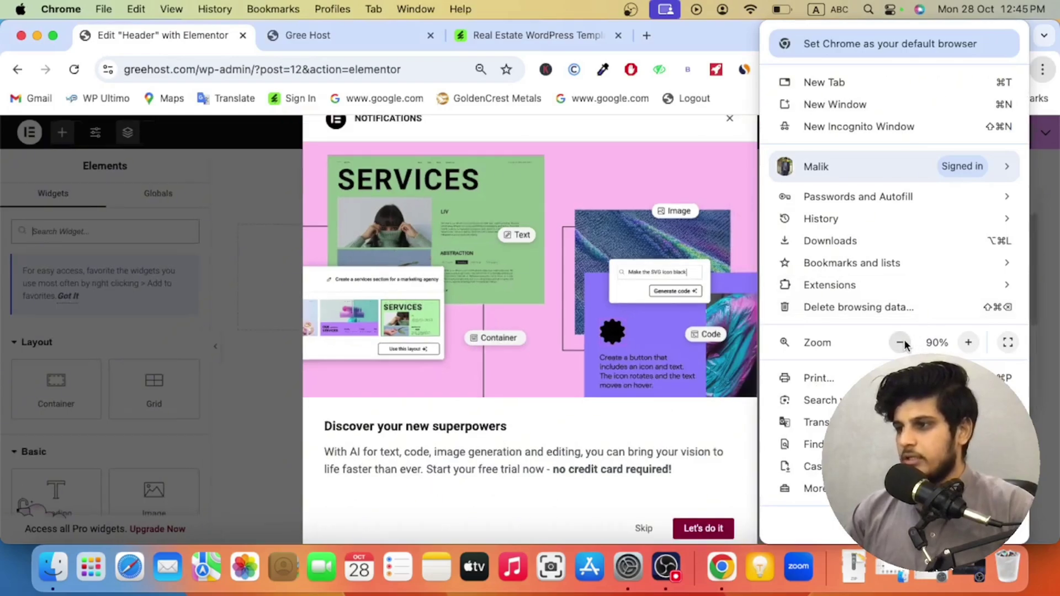
pyautogui.click(703, 525)
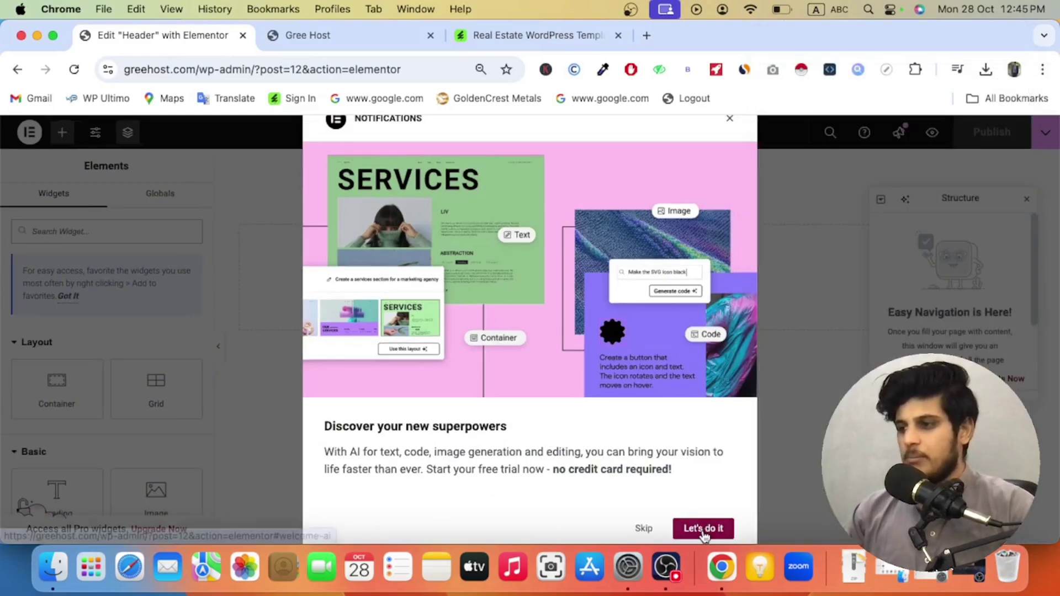
pyautogui.click(702, 528)
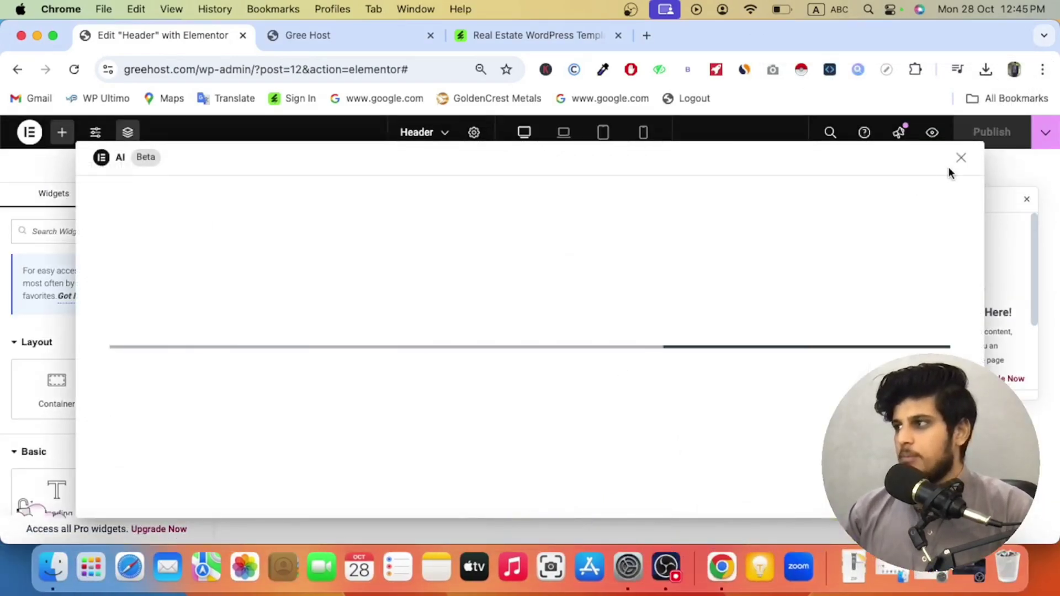
pyautogui.click(960, 160)
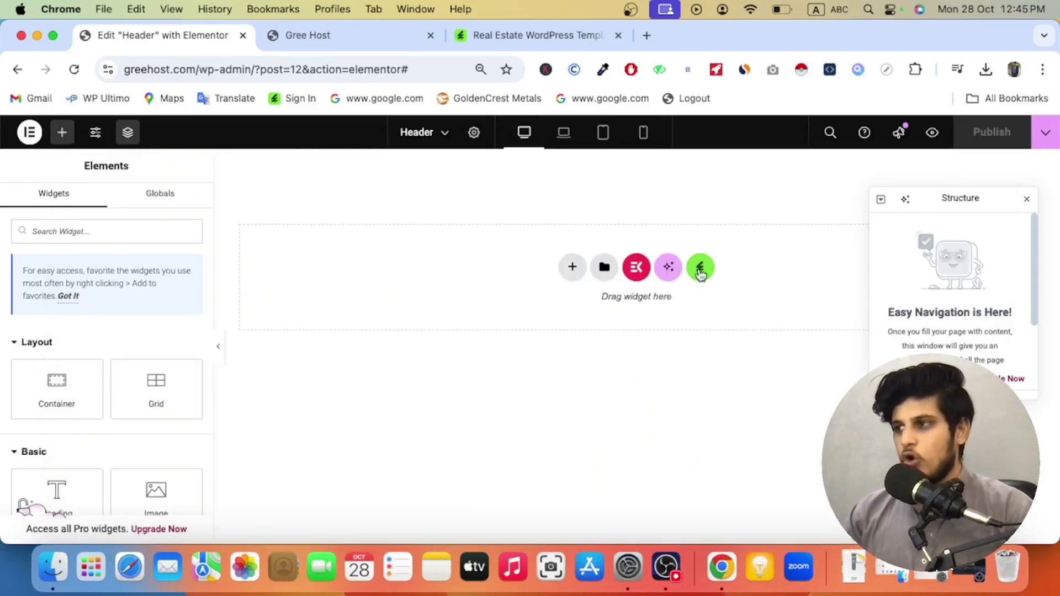
# Step: Insert the TrueLink kit's Header template from the installed template kits
pyautogui.click(700, 273)
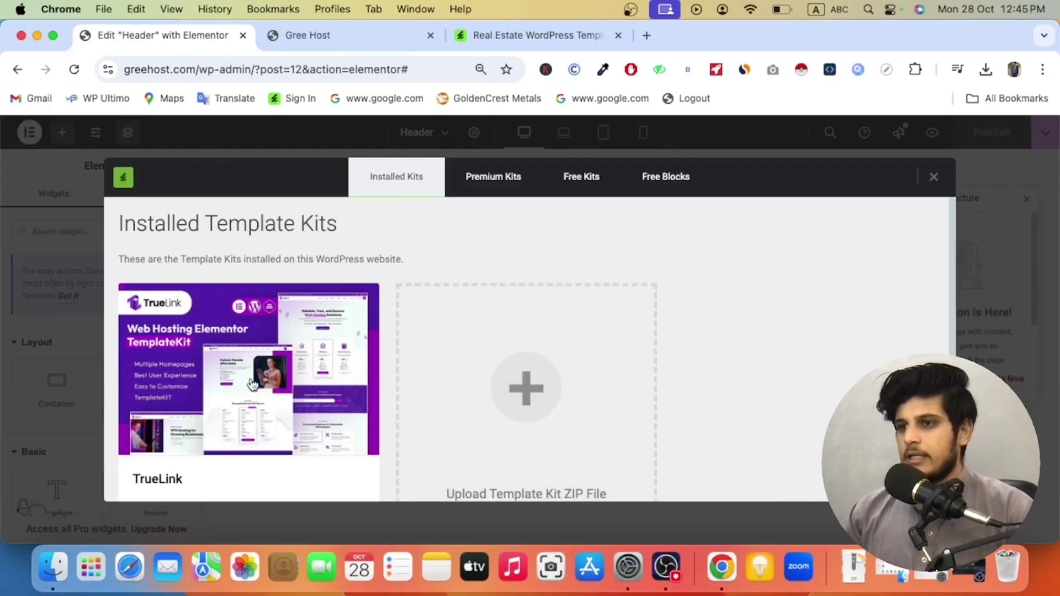
pyautogui.click(246, 385)
pyautogui.scroll(-10, 396, 392)
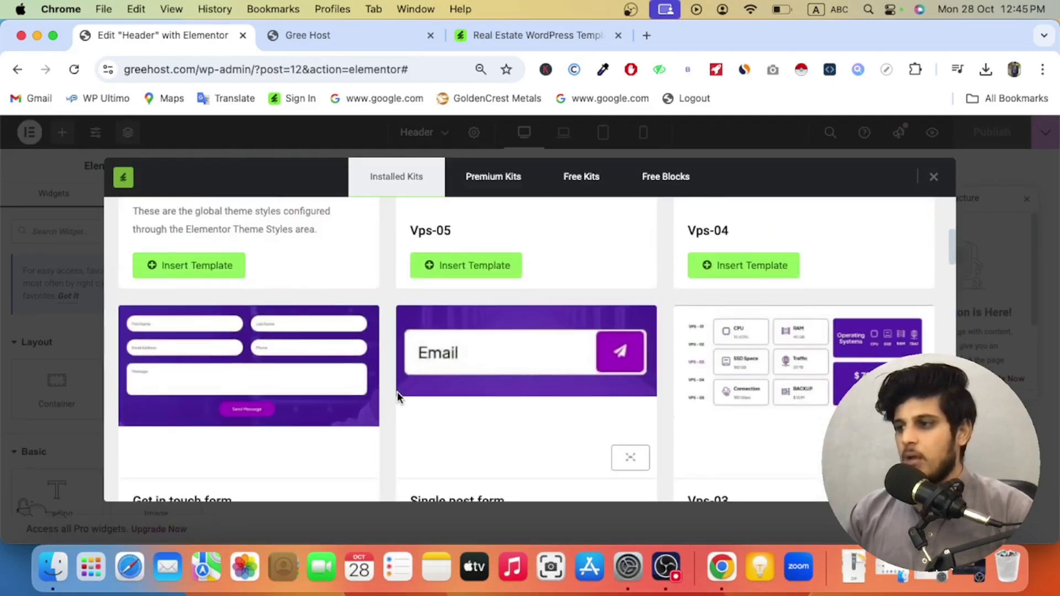
pyautogui.scroll(10, 397, 392)
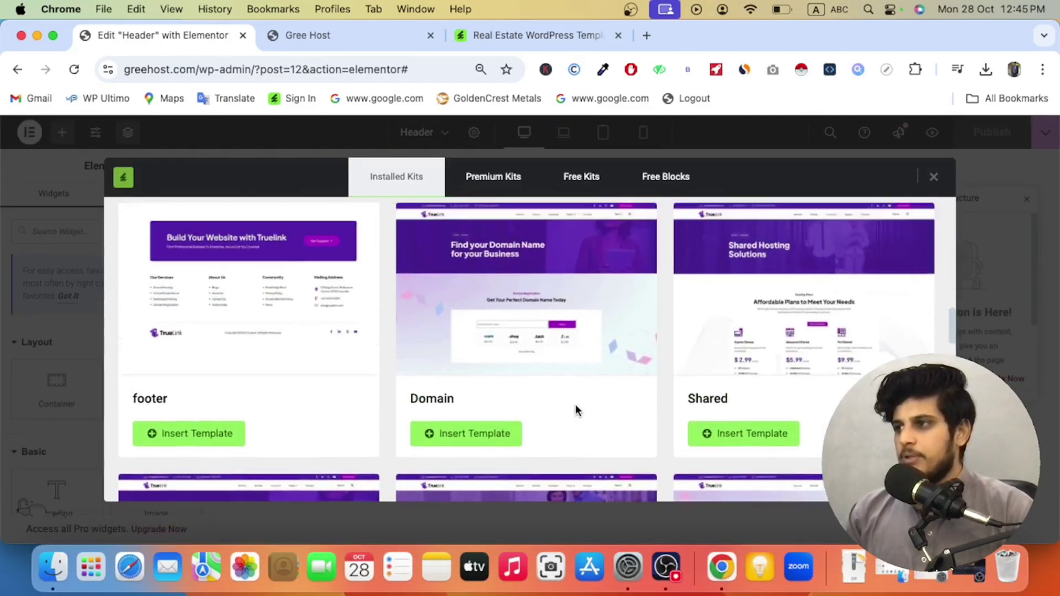
pyautogui.click(747, 431)
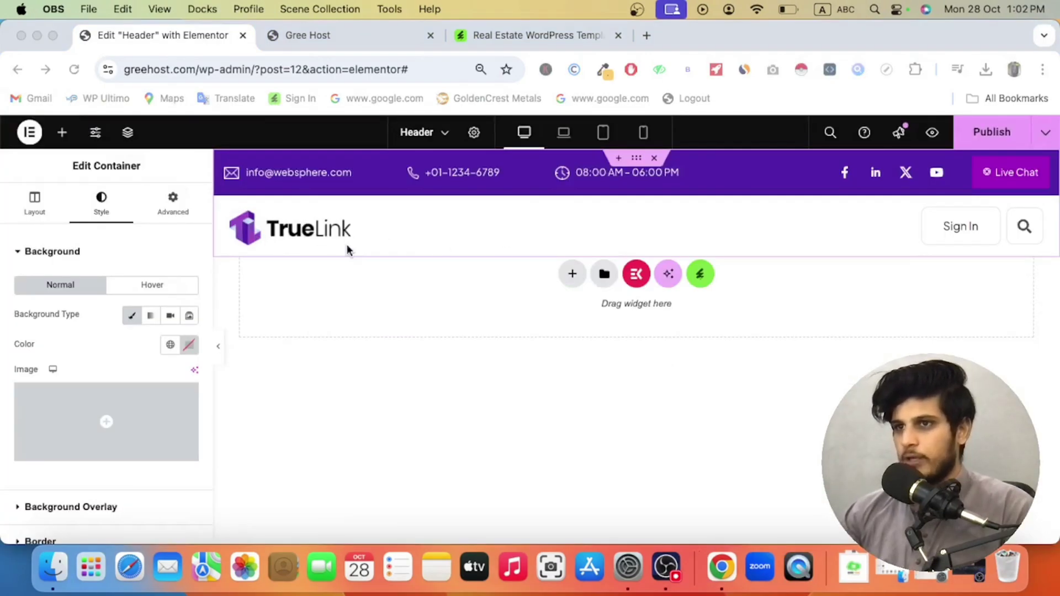
# Step: Upload Cloud Server Logo.png from Downloads as the header logo, then open a blank tab
pyautogui.click(268, 235)
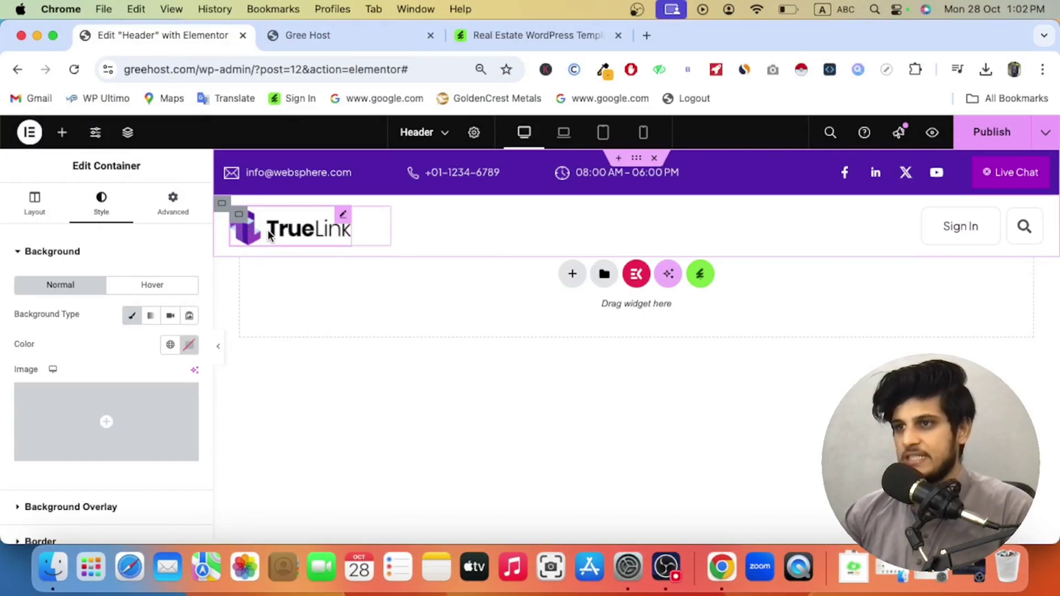
pyautogui.click(268, 235)
pyautogui.click(157, 298)
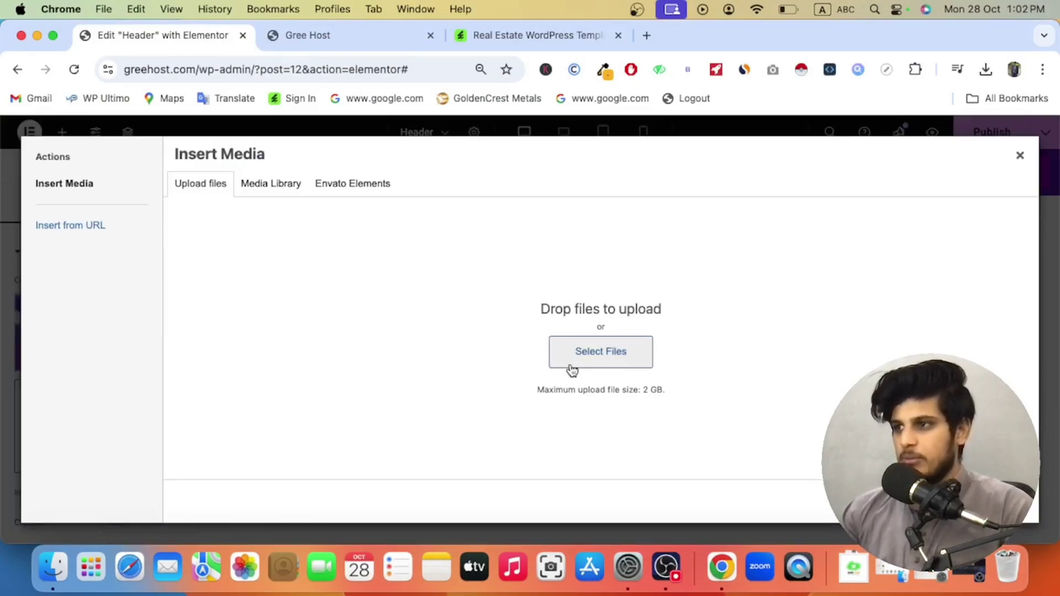
pyautogui.click(595, 362)
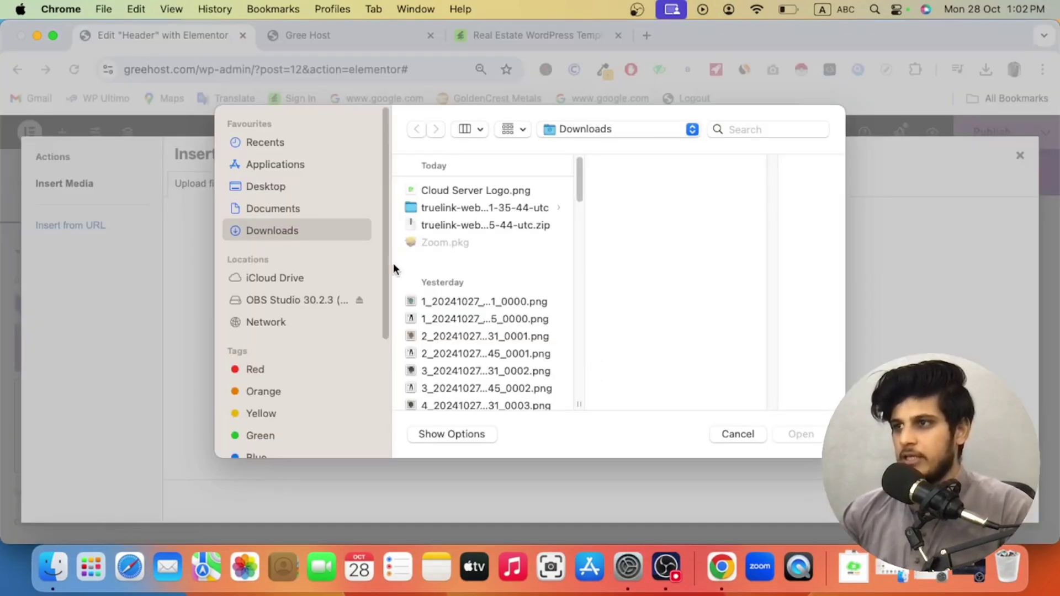
pyautogui.click(442, 193)
pyautogui.click(797, 429)
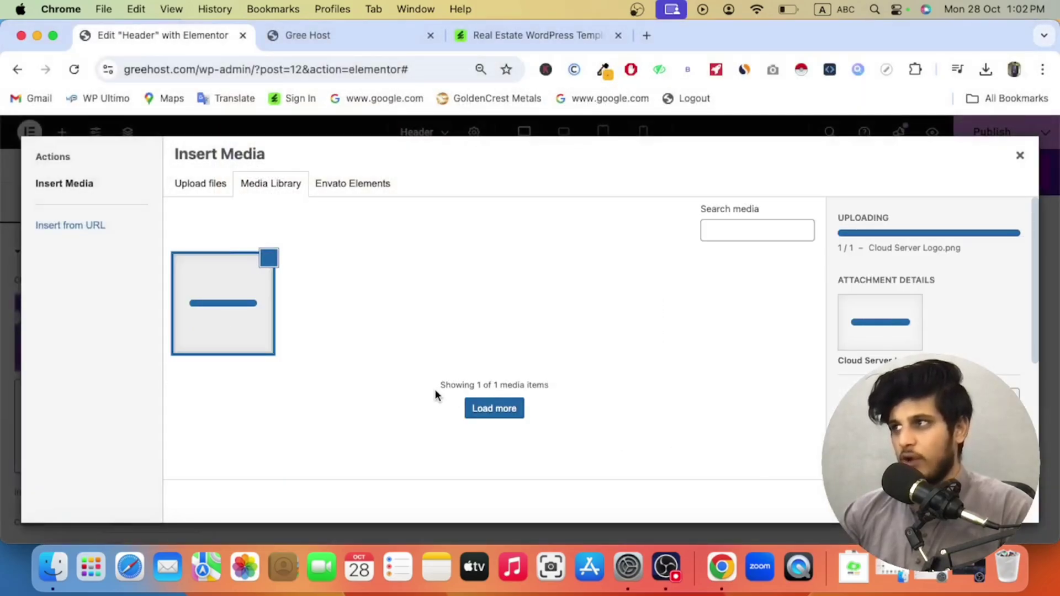
pyautogui.click(646, 35)
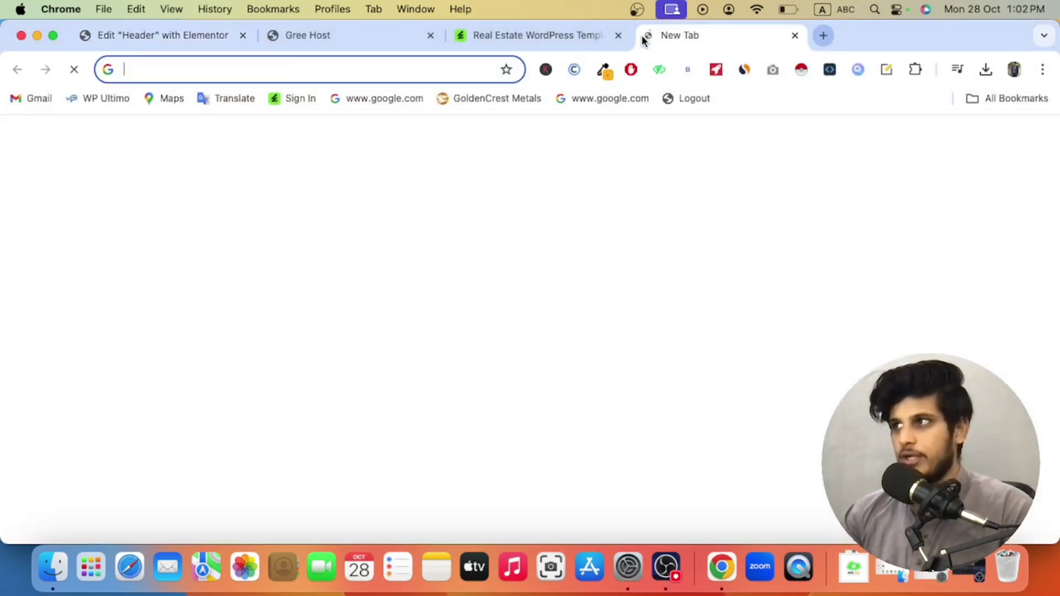
# Step: Go to canva.com, search 'real estate logo', browse the results, then close the Canva tab
pyautogui.write('ca')
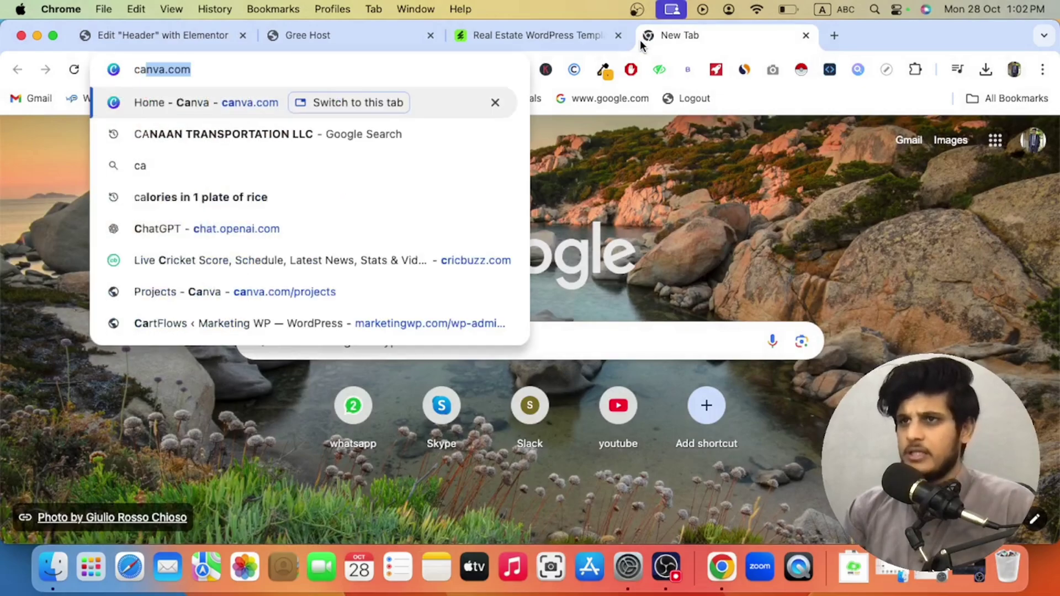
pyautogui.press('Return')
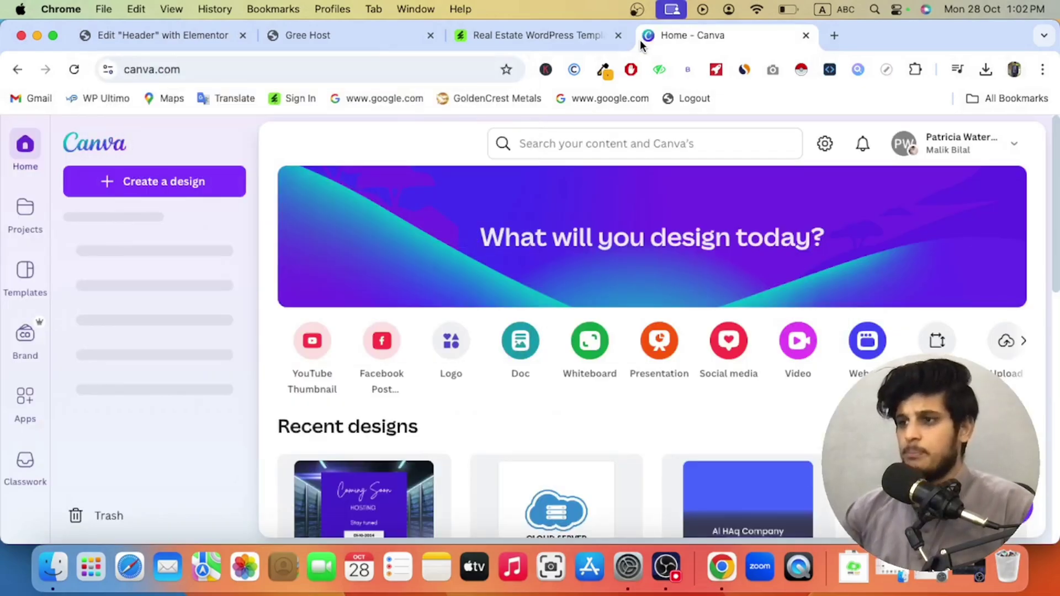
pyautogui.scroll(-5, 584, 273)
pyautogui.scroll(-4, 585, 273)
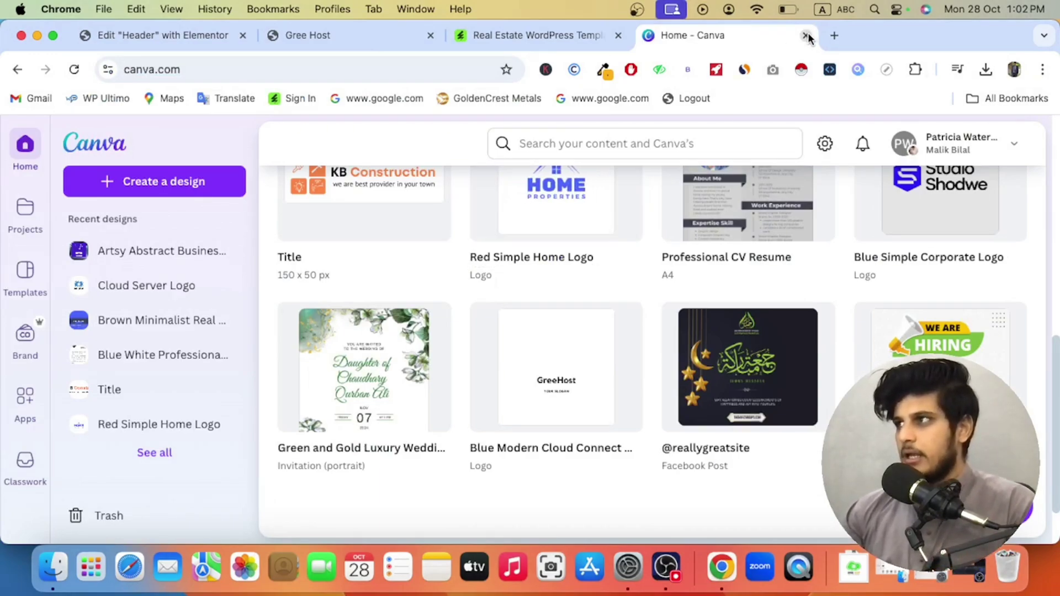
pyautogui.click(616, 144)
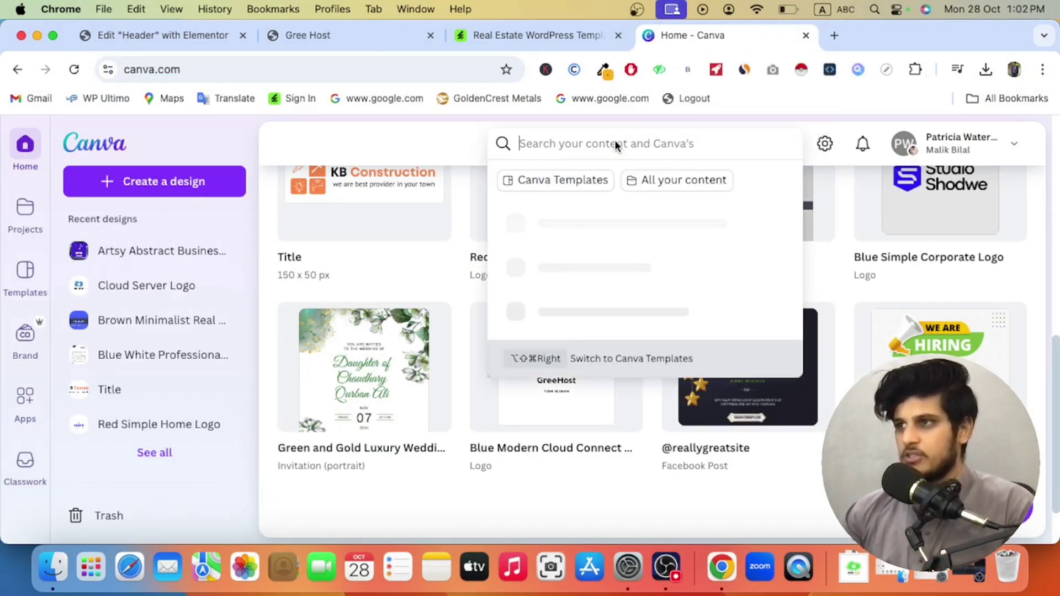
pyautogui.write('real estate ')
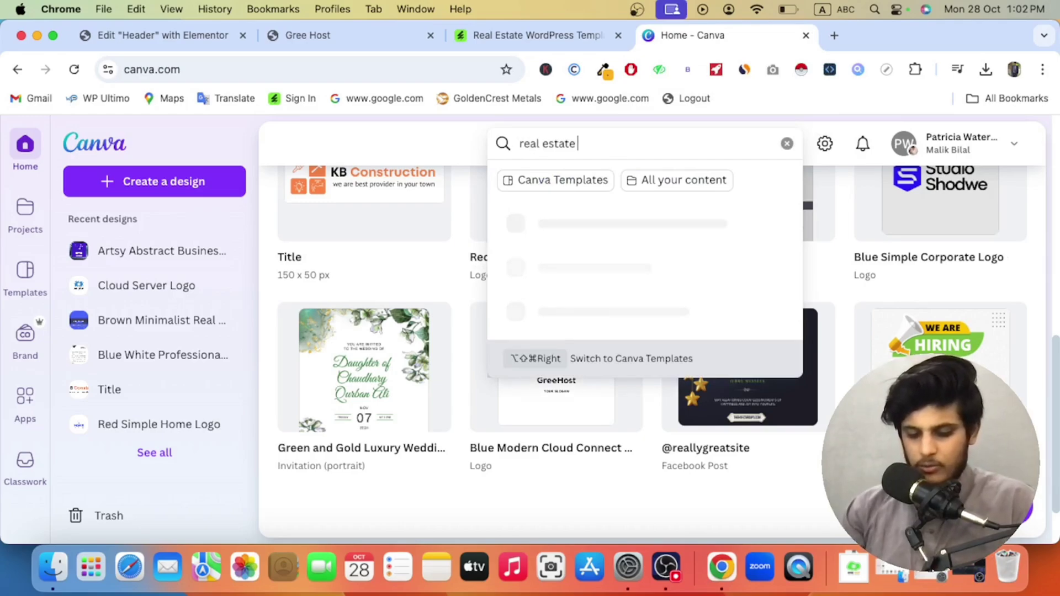
pyautogui.write('logo')
pyautogui.press('Return')
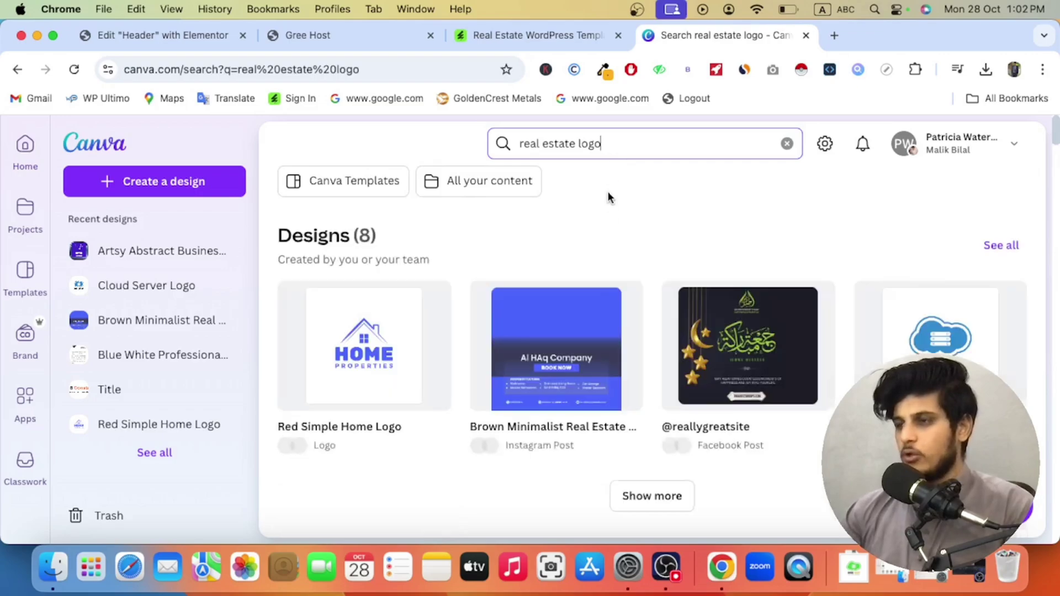
pyautogui.scroll(-10, 497, 259)
pyautogui.scroll(-3, 538, 283)
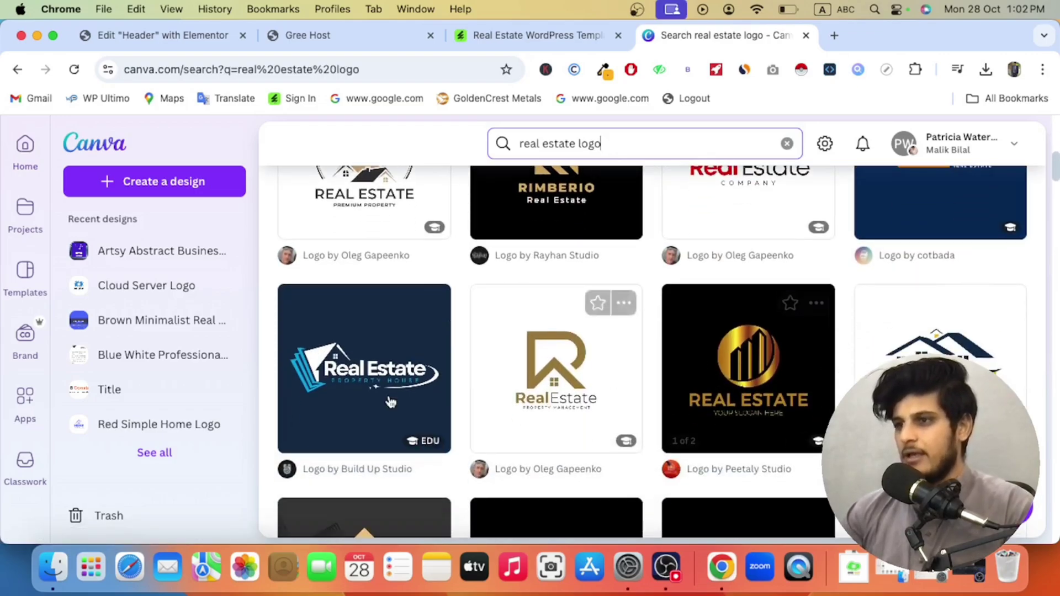
pyautogui.click(804, 36)
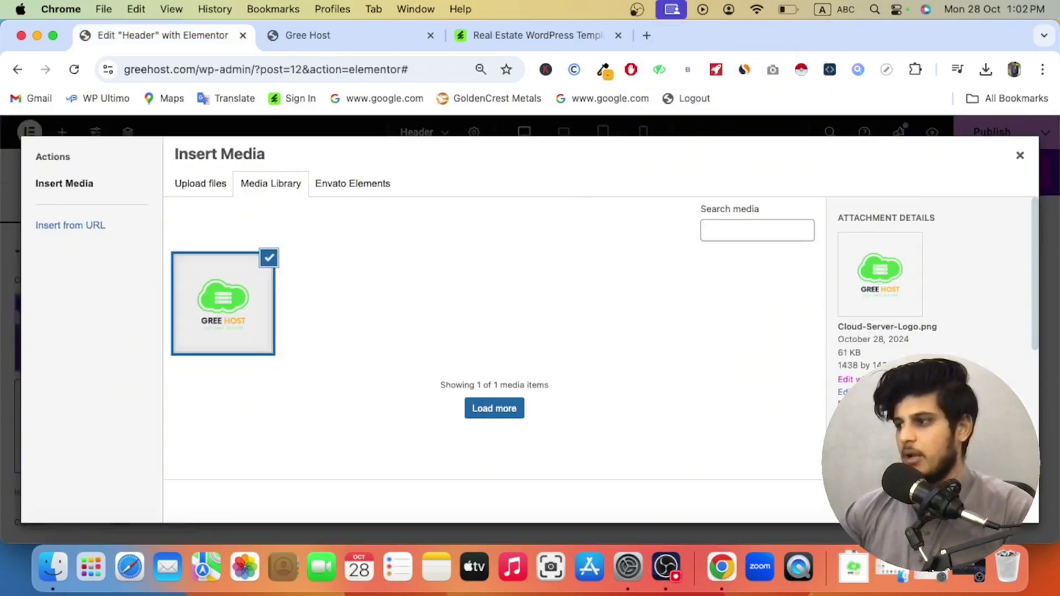
# Step: Insert the Gree Host logo at 43% width and reopen it from the media library for editing
pyautogui.click(1007, 501)
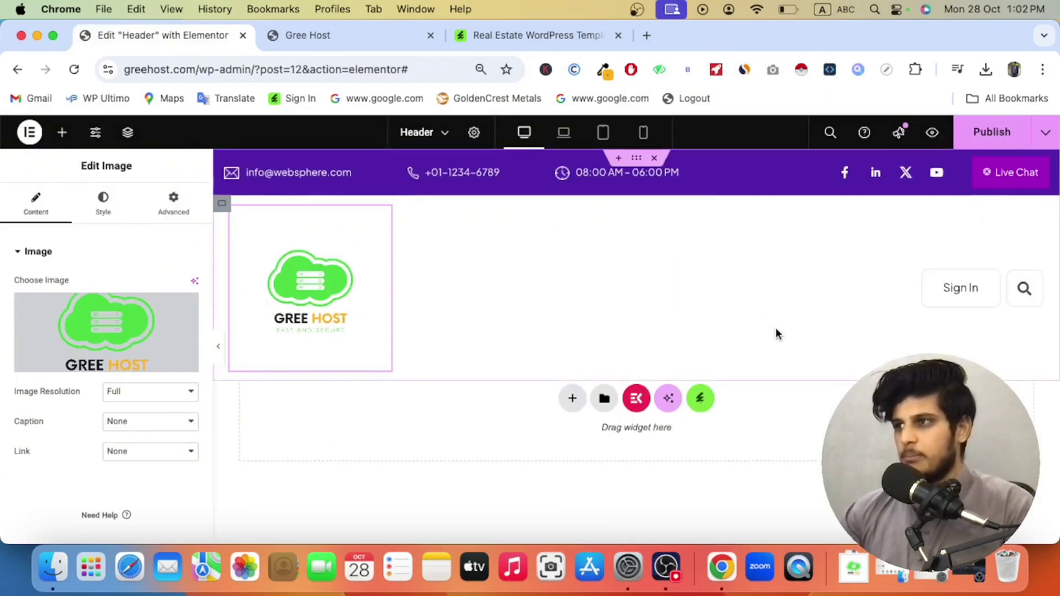
pyautogui.click(104, 212)
pyautogui.moveTo(17, 332); pyautogui.dragTo(77, 335)
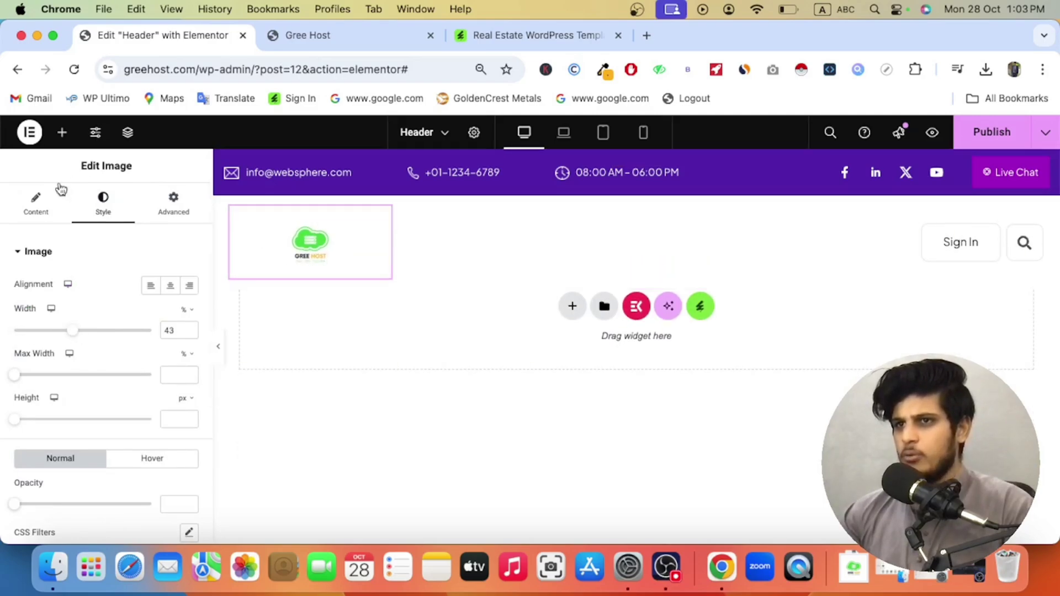
pyautogui.click(39, 203)
pyautogui.click(66, 331)
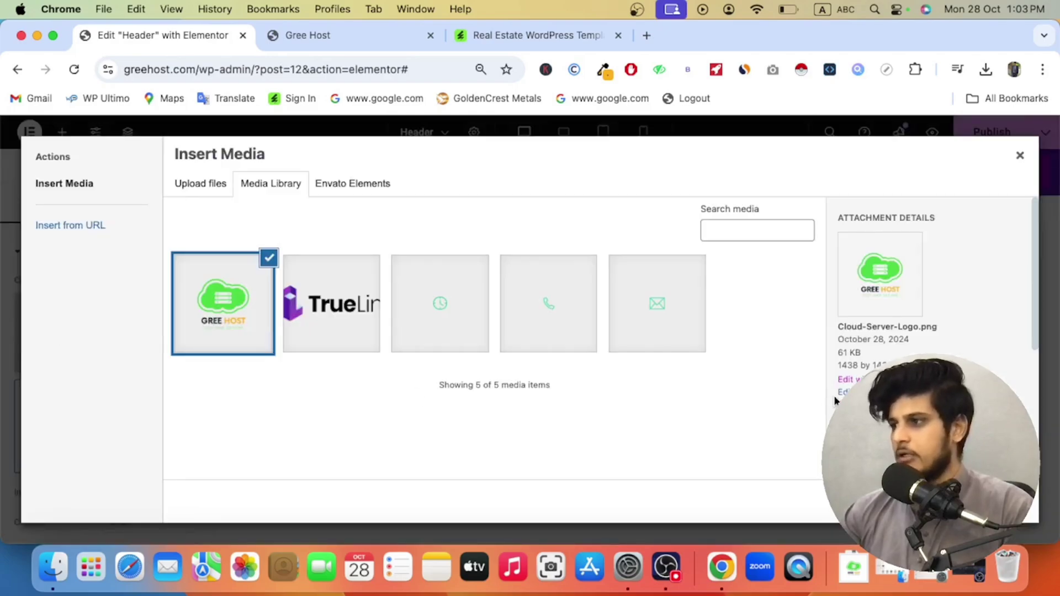
pyautogui.click(833, 398)
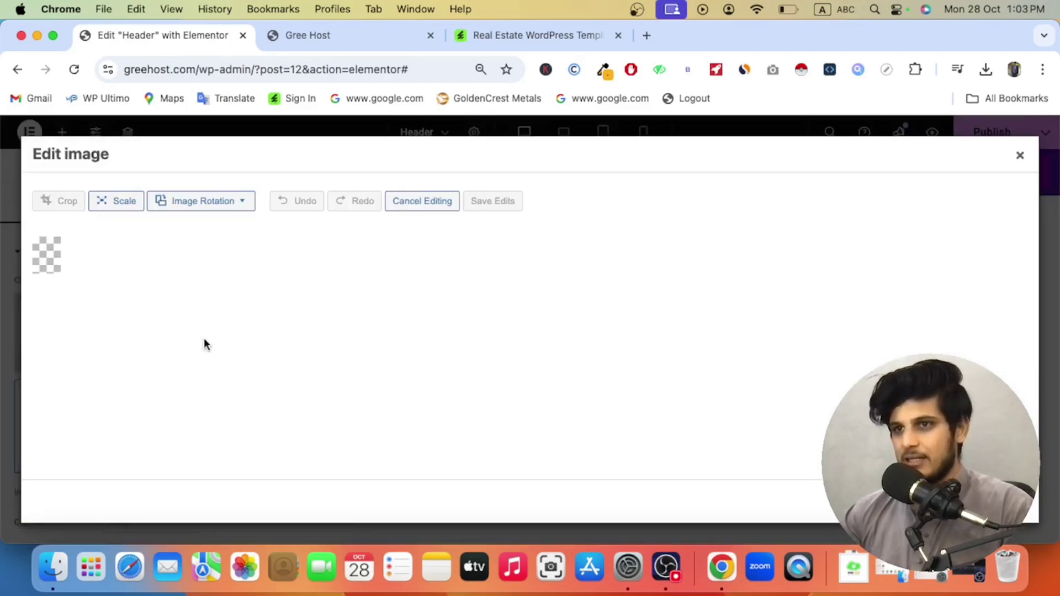
# Step: Draw a crop selection tightly around the Gree Host cloud and text
pyautogui.scroll(-5, 257, 331)
pyautogui.scroll(4, 250, 330)
pyautogui.click(58, 186)
pyautogui.scroll(-3, 104, 326)
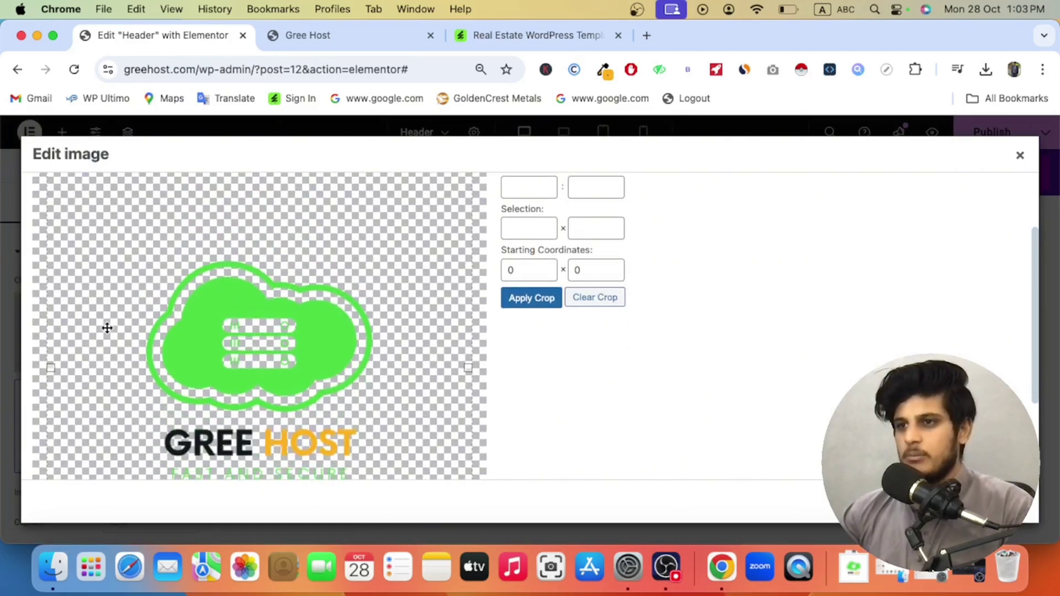
pyautogui.moveTo(126, 232); pyautogui.dragTo(127, 346)
pyautogui.scroll(3, 127, 342)
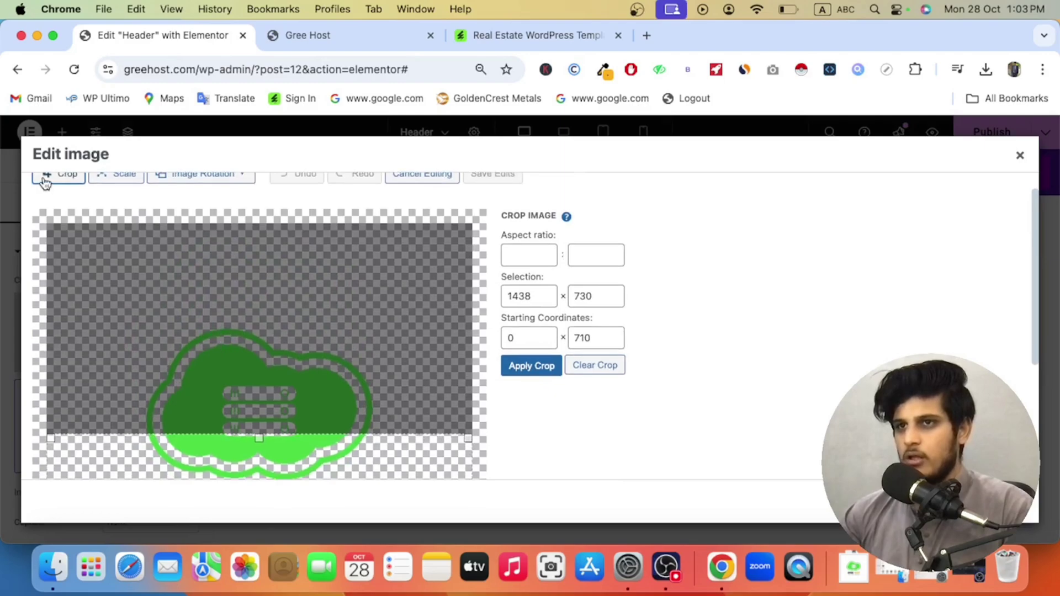
pyautogui.click(46, 182)
pyautogui.scroll(-3, 113, 276)
pyautogui.moveTo(111, 217); pyautogui.dragTo(378, 449)
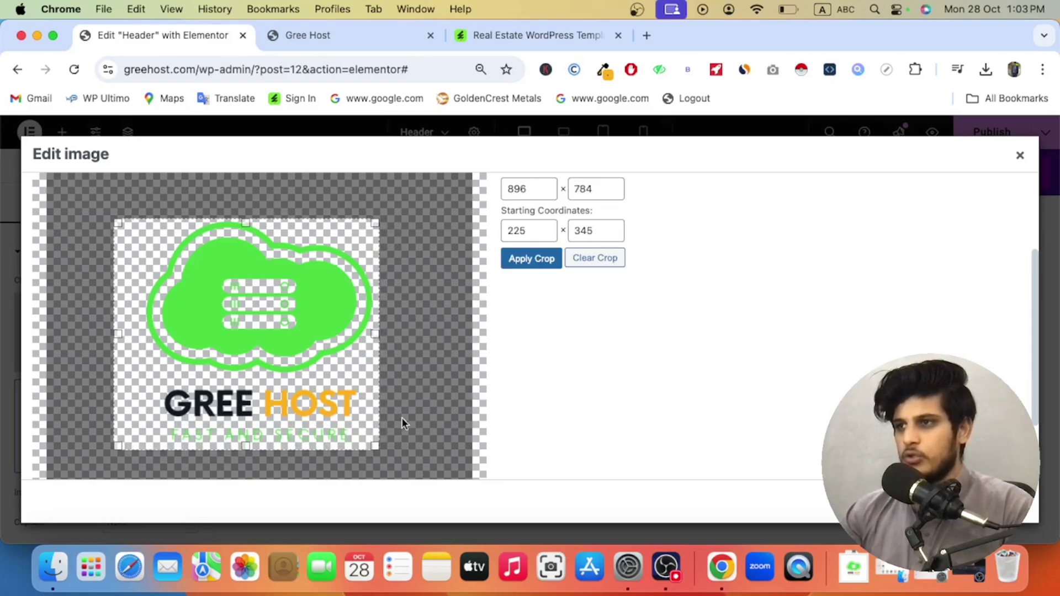
pyautogui.moveTo(287, 339); pyautogui.dragTo(295, 340)
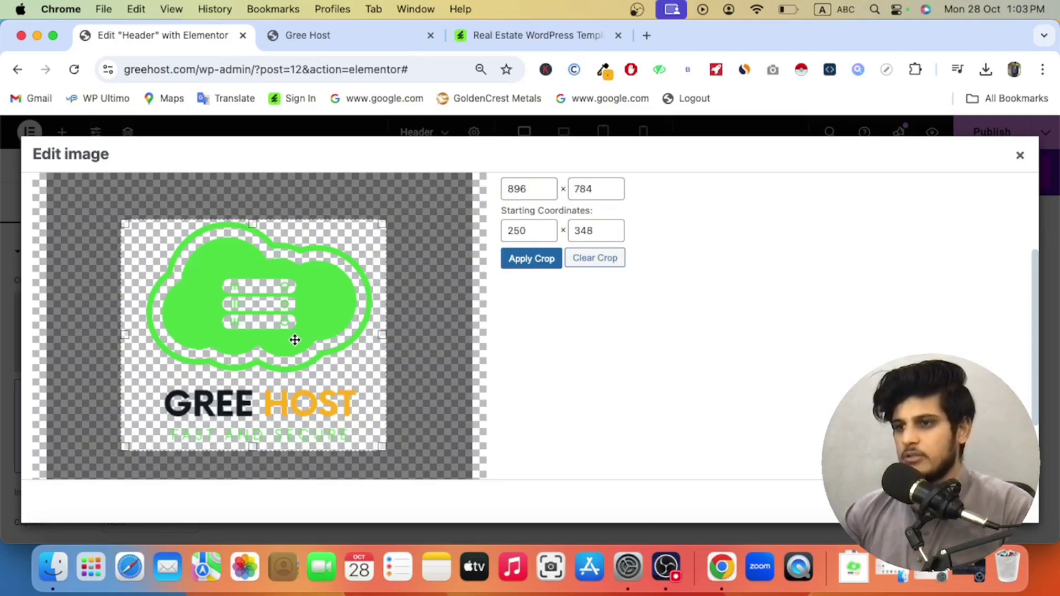
# Step: Apply the crop to 896 × 783, save the edits, and insert the cropped logo into the header
pyautogui.scroll(2, 295, 340)
pyautogui.scroll(-5, 294, 339)
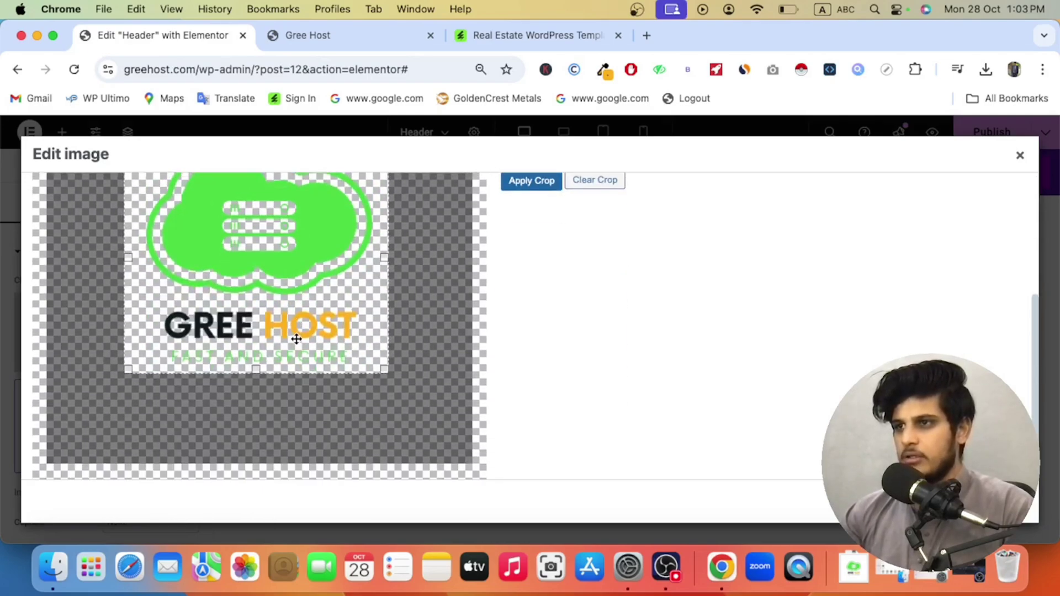
pyautogui.scroll(5, 409, 244)
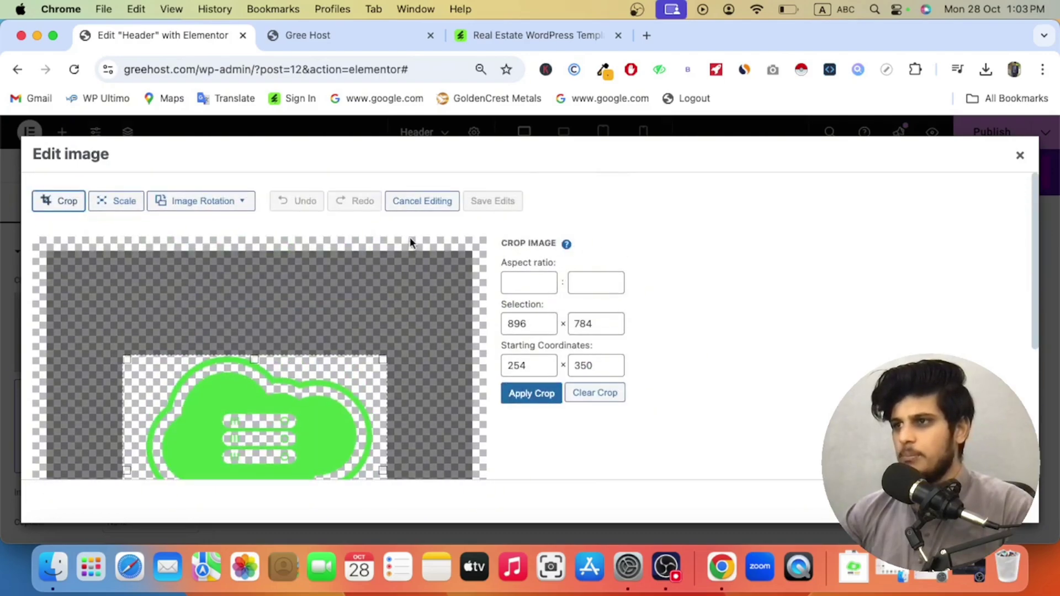
pyautogui.click(528, 394)
pyautogui.scroll(-4, 357, 362)
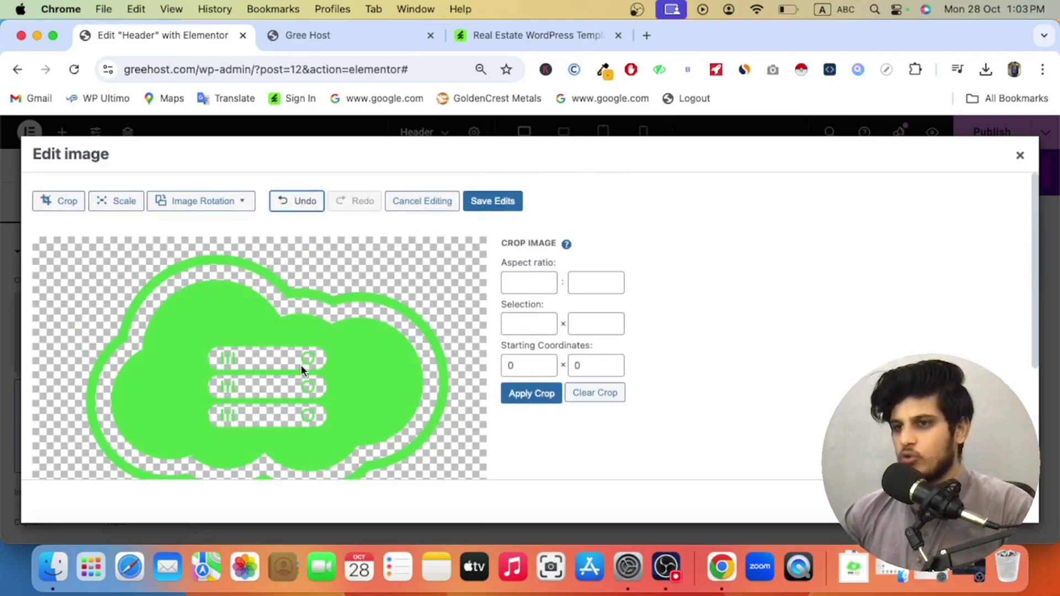
pyautogui.scroll(-4, 390, 350)
pyautogui.scroll(4, 467, 265)
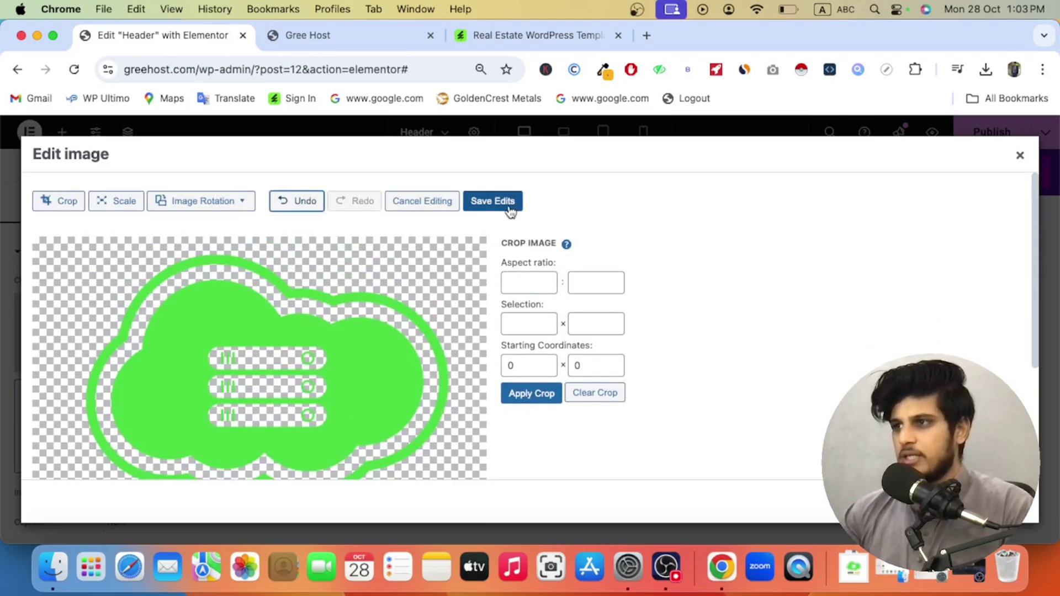
pyautogui.click(511, 214)
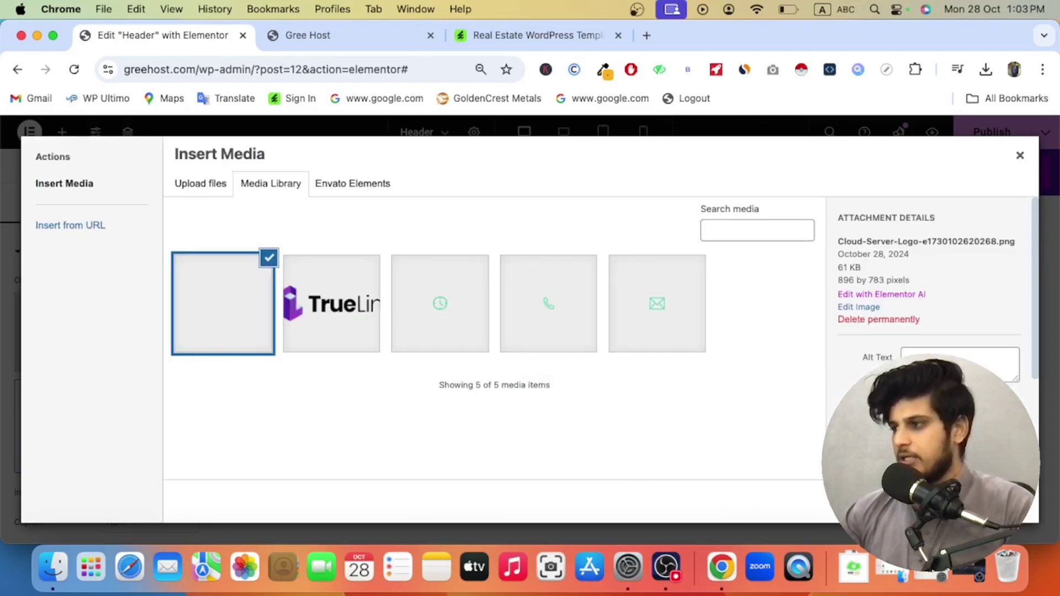
pyautogui.click(1023, 521)
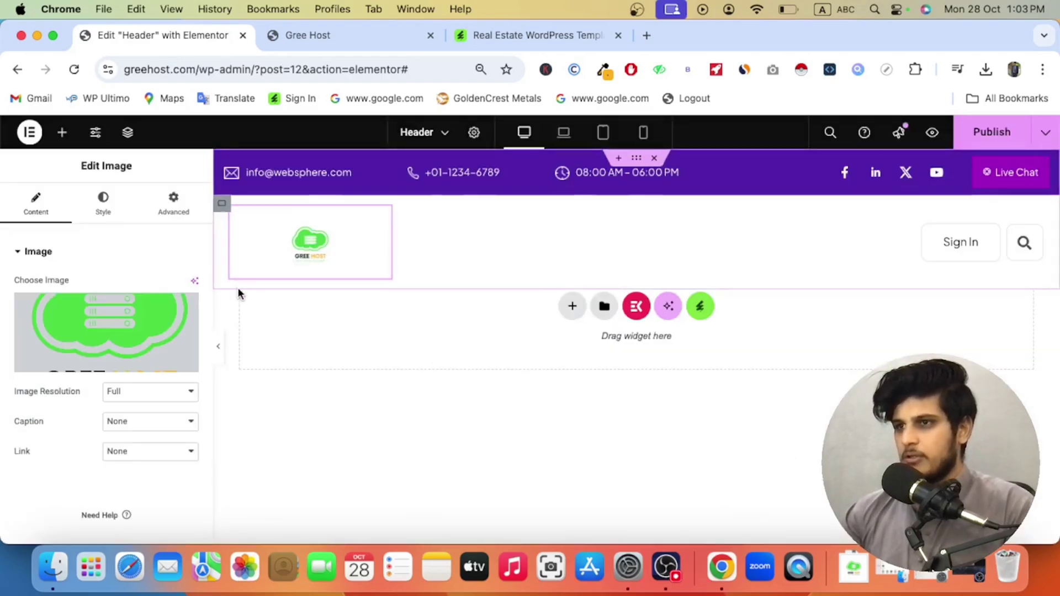
# Step: Try out Gree Host logo widths and heights, clear the height, and settle on about 42% width
pyautogui.click(103, 204)
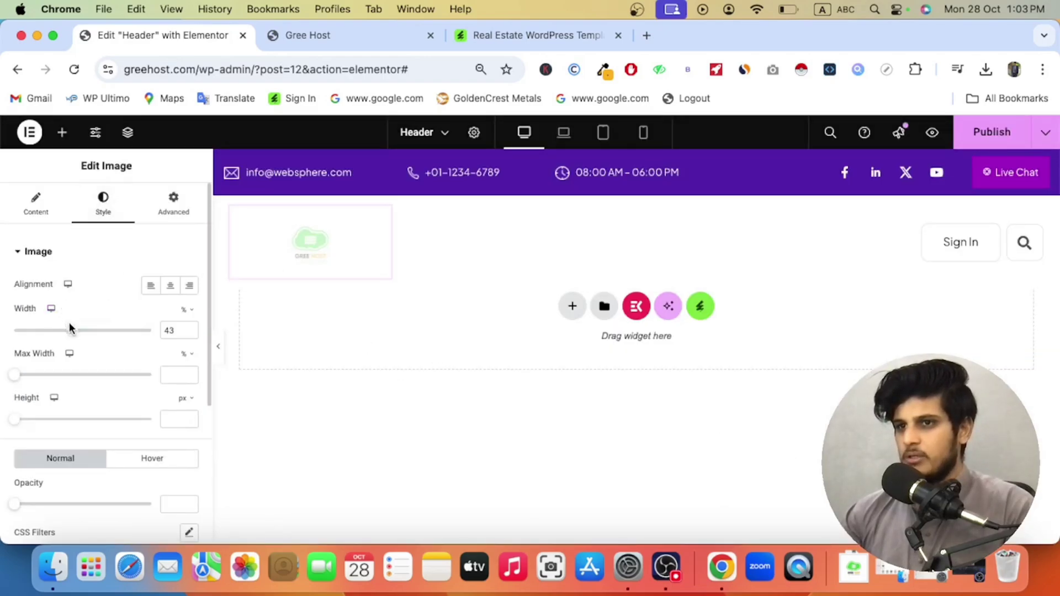
pyautogui.moveTo(75, 335); pyautogui.dragTo(69, 338)
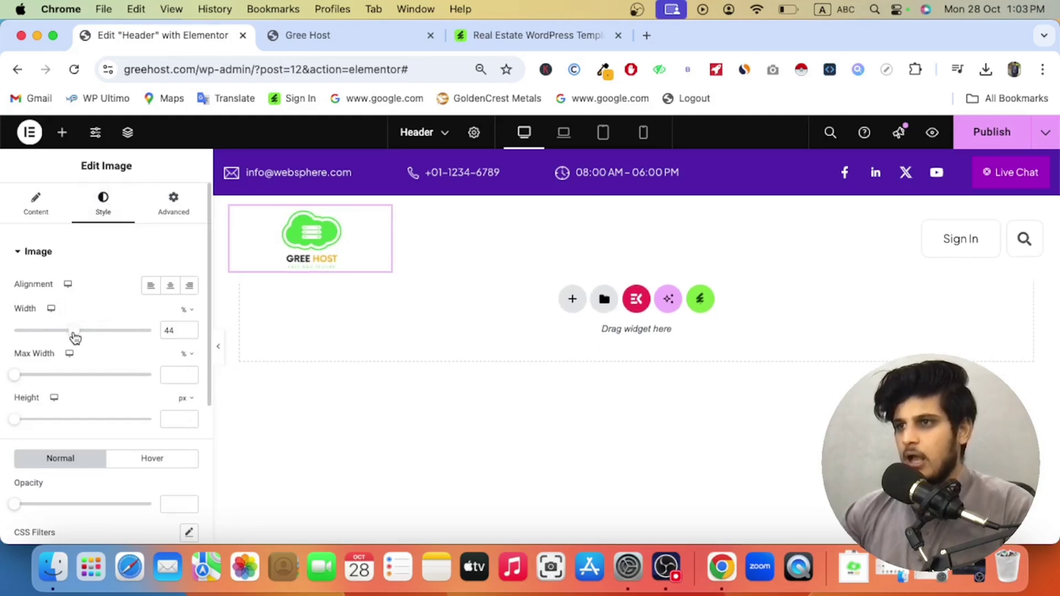
pyautogui.click(34, 207)
pyautogui.click(103, 206)
pyautogui.moveTo(74, 336); pyautogui.dragTo(151, 338)
pyautogui.moveTo(42, 418); pyautogui.dragTo(130, 419)
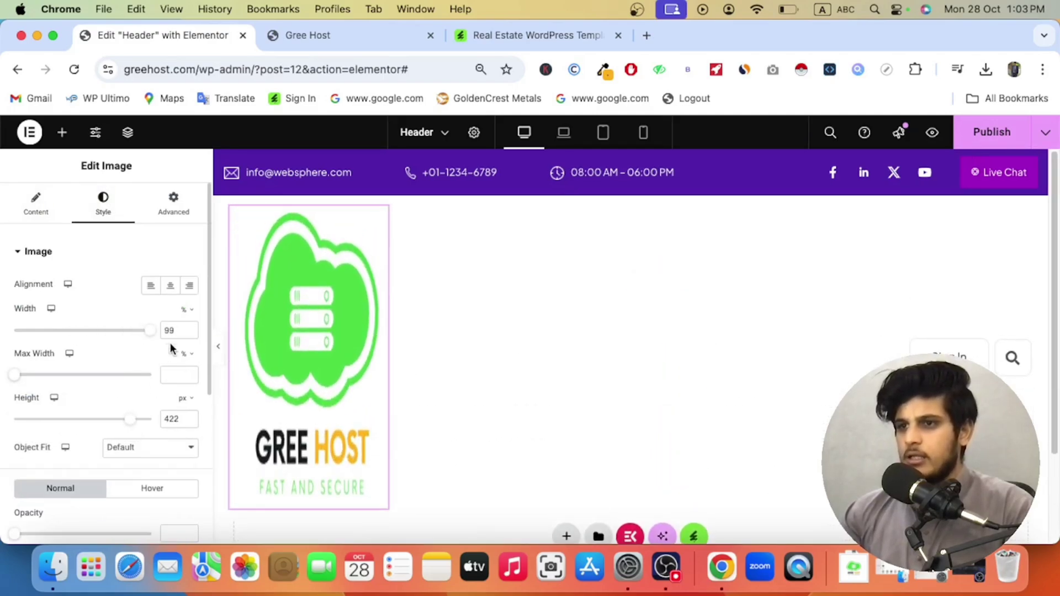
pyautogui.press('BackSpace')
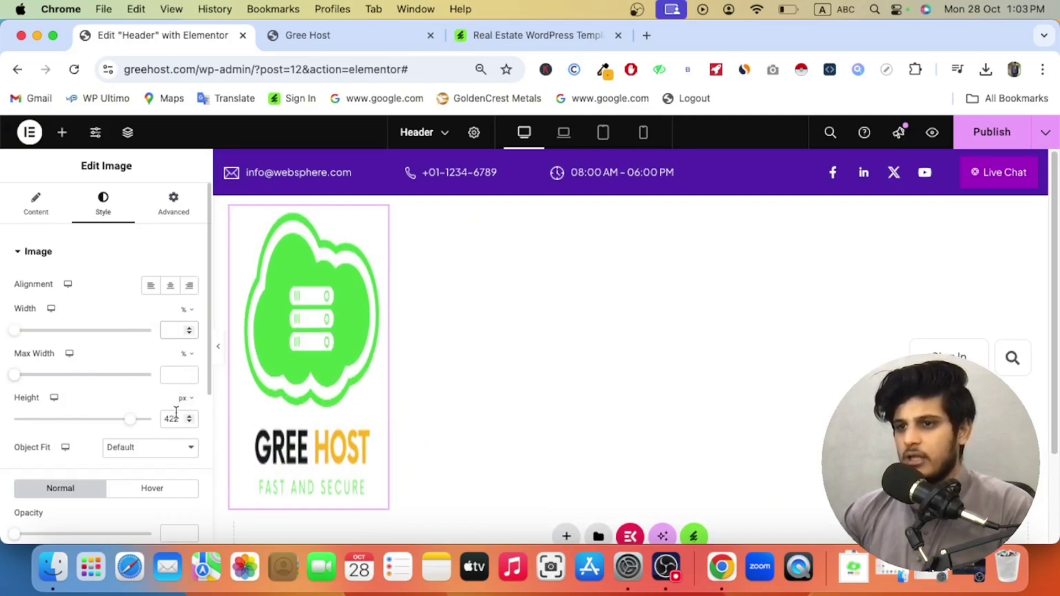
pyautogui.doubleClick(176, 411)
pyautogui.press('BackSpace')
pyautogui.moveTo(15, 331); pyautogui.dragTo(70, 338)
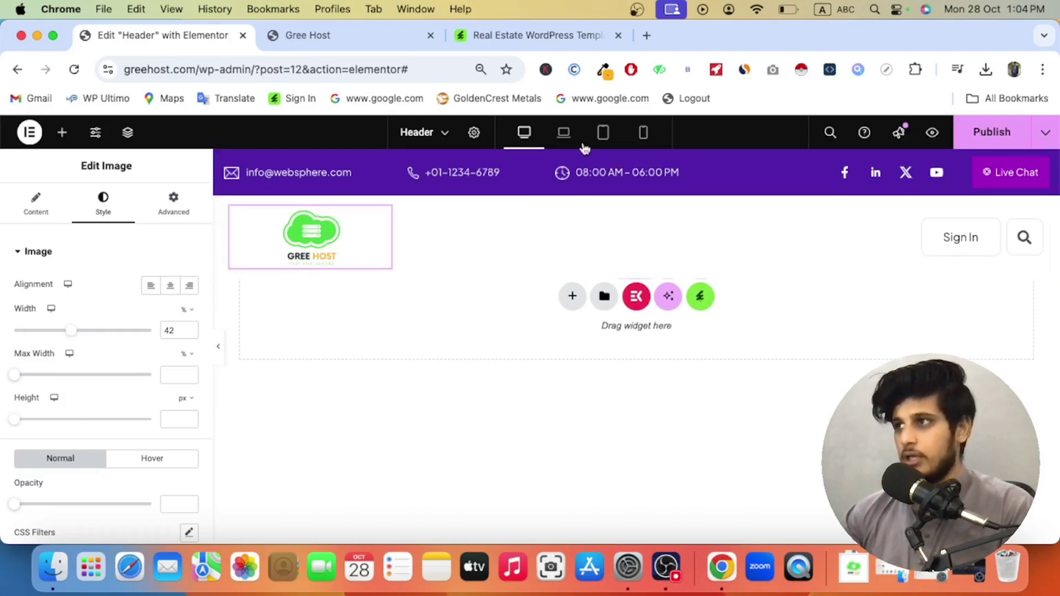
# Step: Use ColorZilla's page picker to copy the logo's green, #55DB4E
pyautogui.click(603, 70)
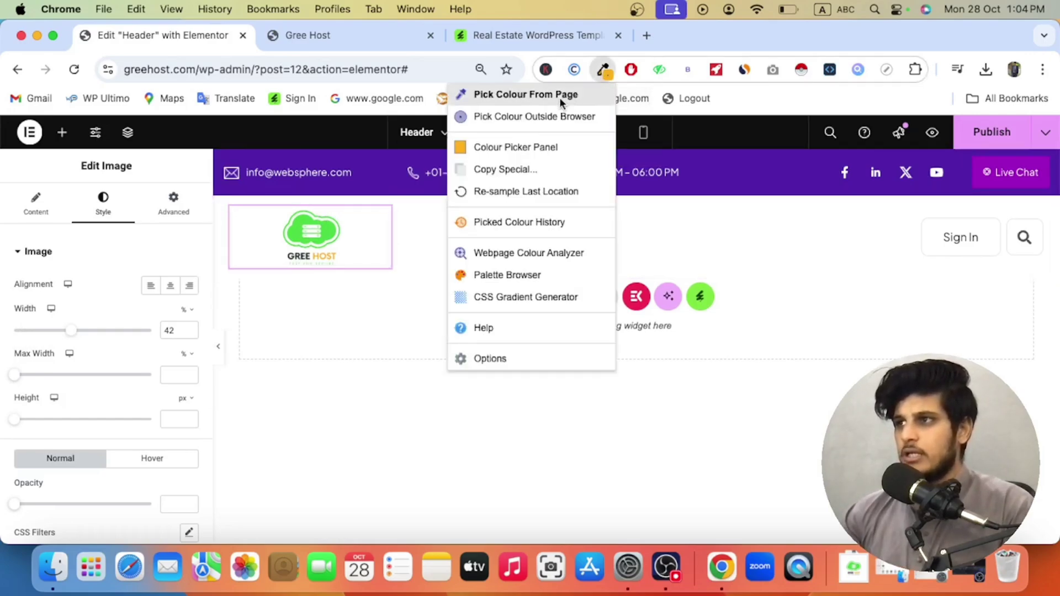
pyautogui.click(530, 95)
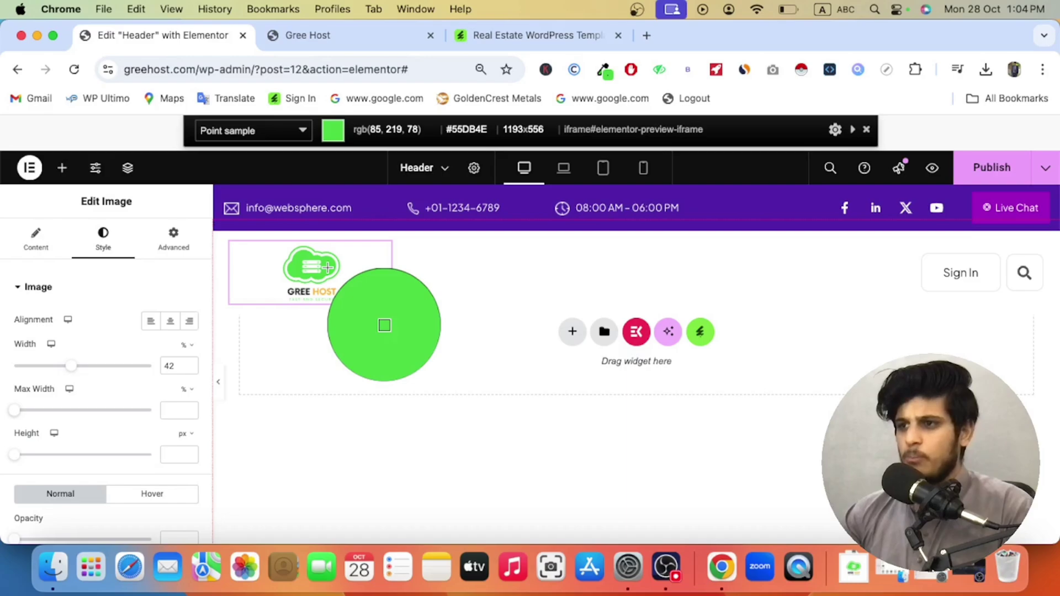
pyautogui.click(328, 267)
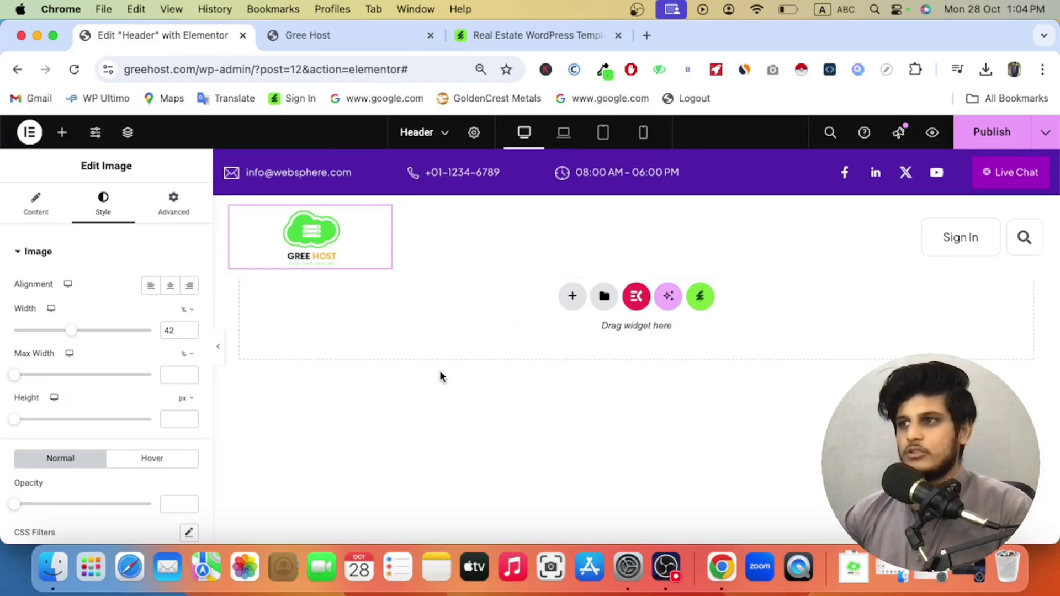
# Step: Replace the top-bar email's domain with the Gree one and change the phone number to +92
pyautogui.click(316, 173)
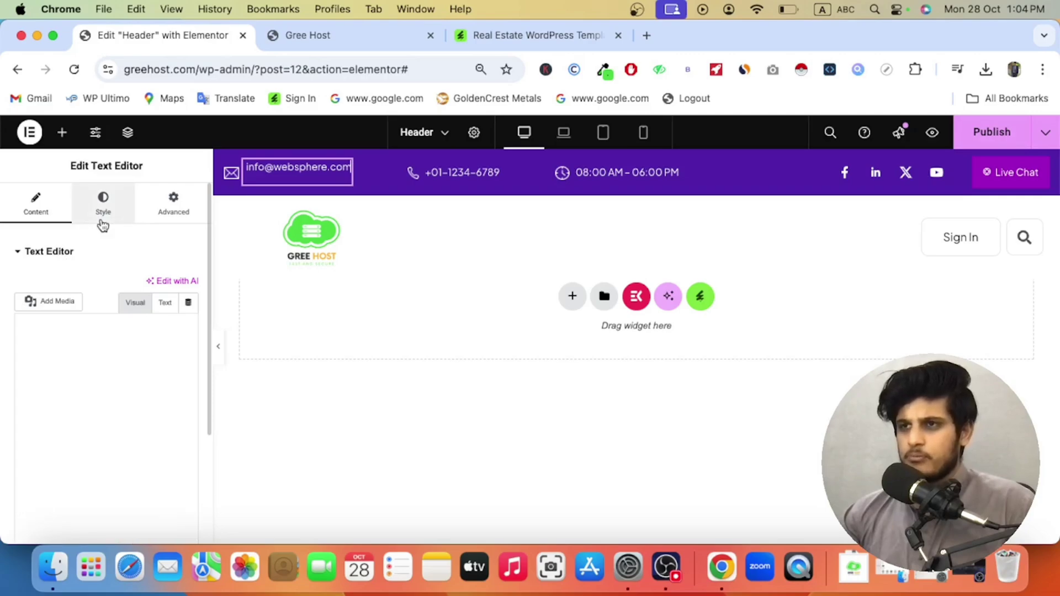
pyautogui.doubleClick(94, 380)
pyautogui.click(51, 379)
pyautogui.moveTo(52, 380); pyautogui.dragTo(132, 381)
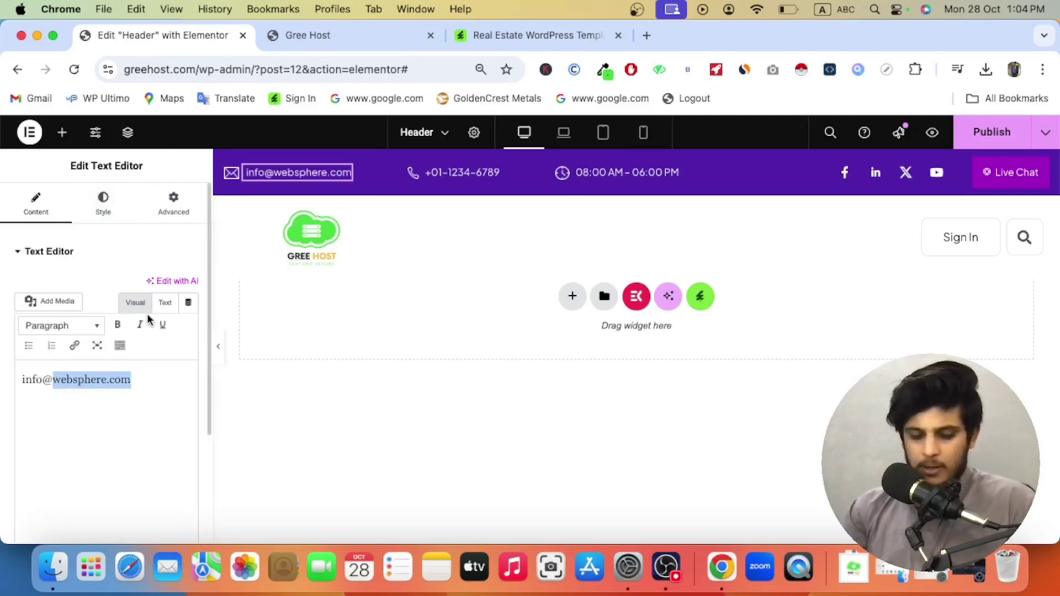
pyautogui.write('greehost')
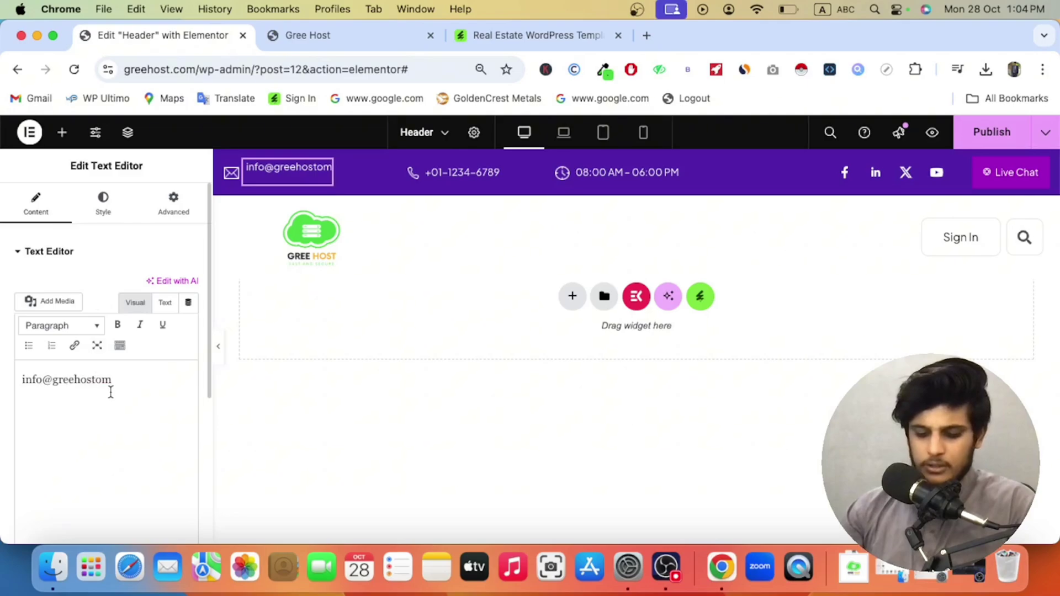
pyautogui.write('c')
pyautogui.click(462, 172)
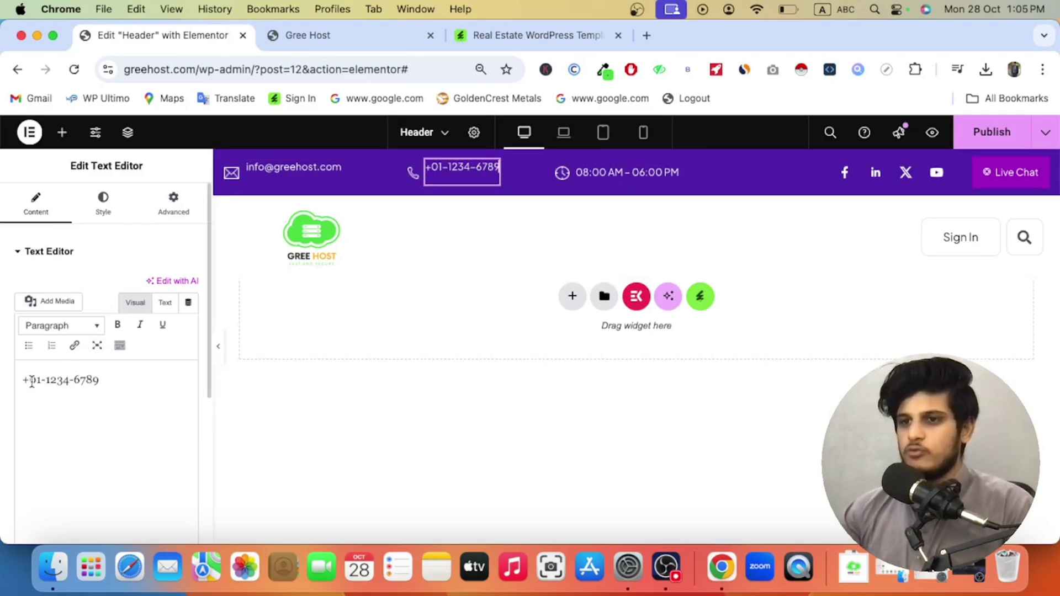
pyautogui.moveTo(30, 380); pyautogui.dragTo(178, 376)
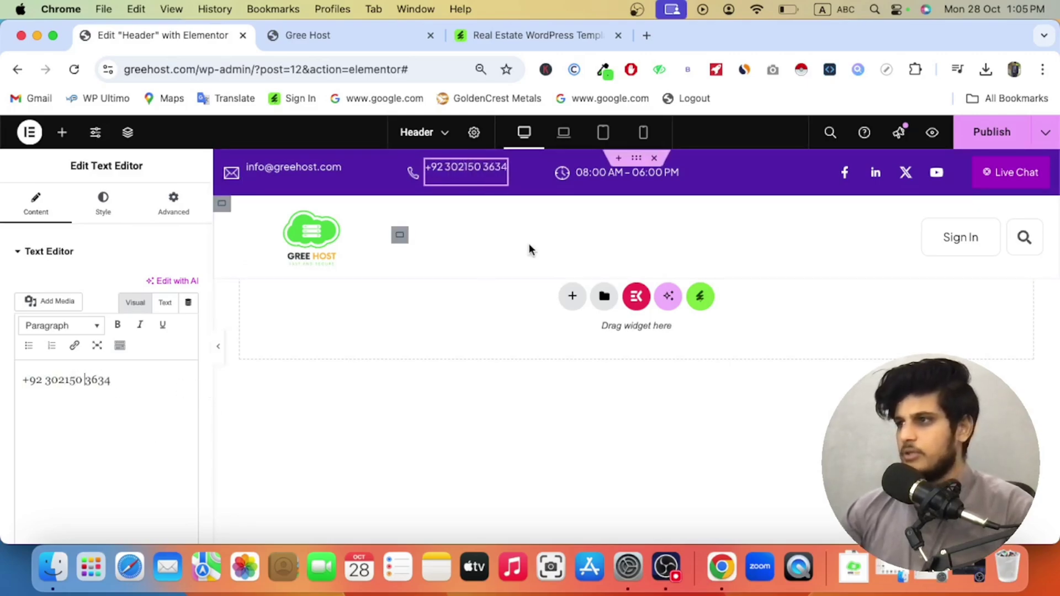
# Step: Change the hours text to '24 Hours Support' and open the clock image's media library
pyautogui.click(610, 180)
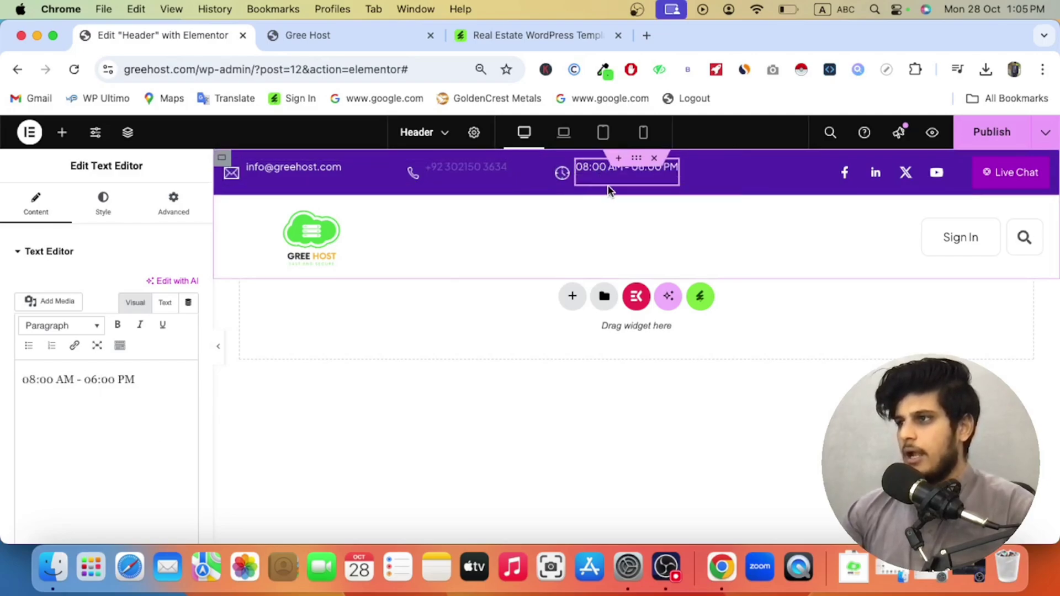
pyautogui.tripleClick(102, 381)
pyautogui.press('BackSpace')
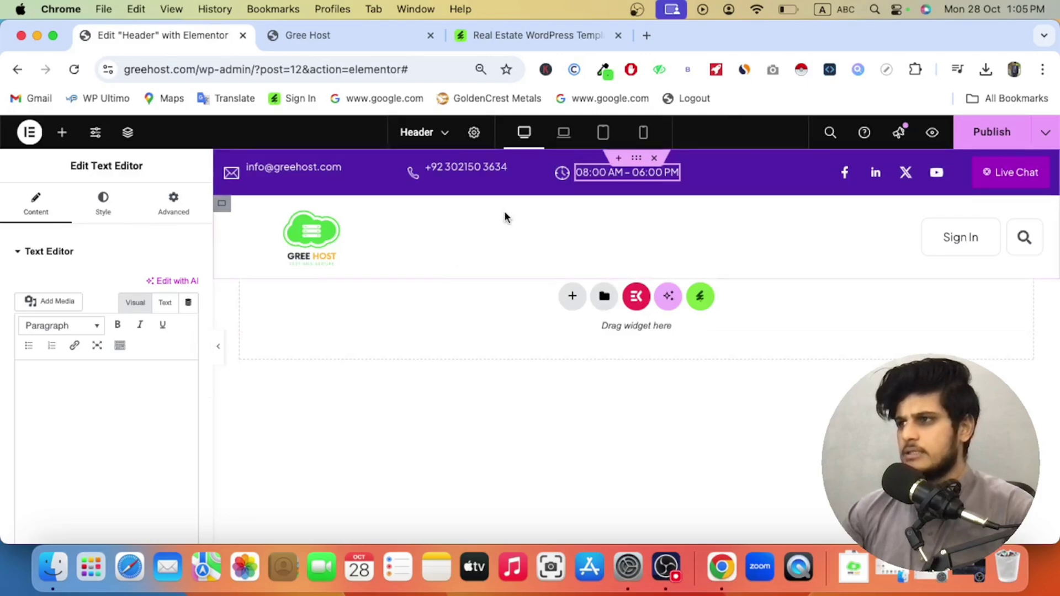
pyautogui.write('24 Hour')
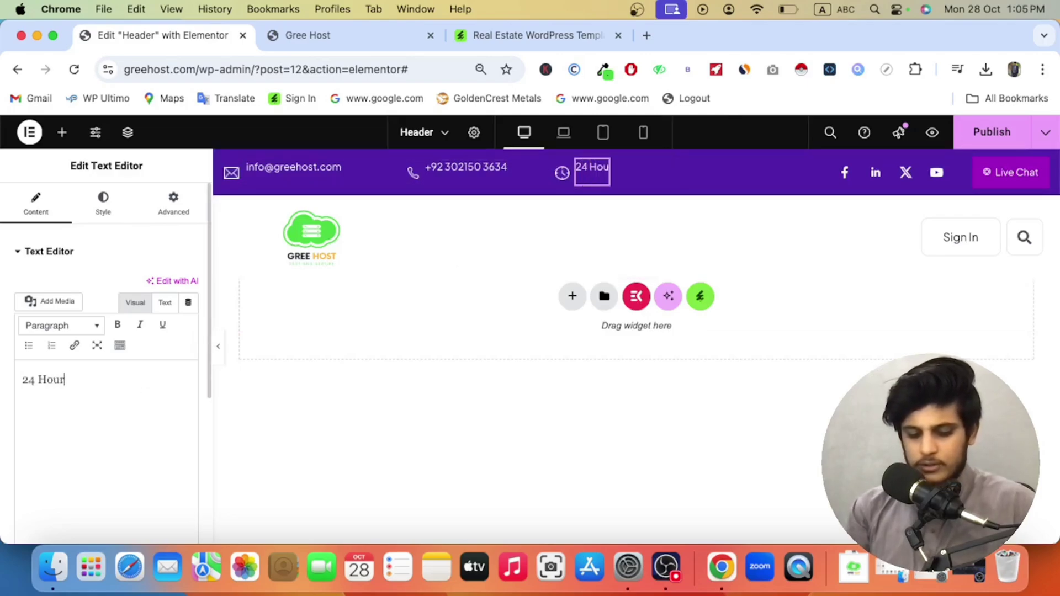
pyautogui.write('t')
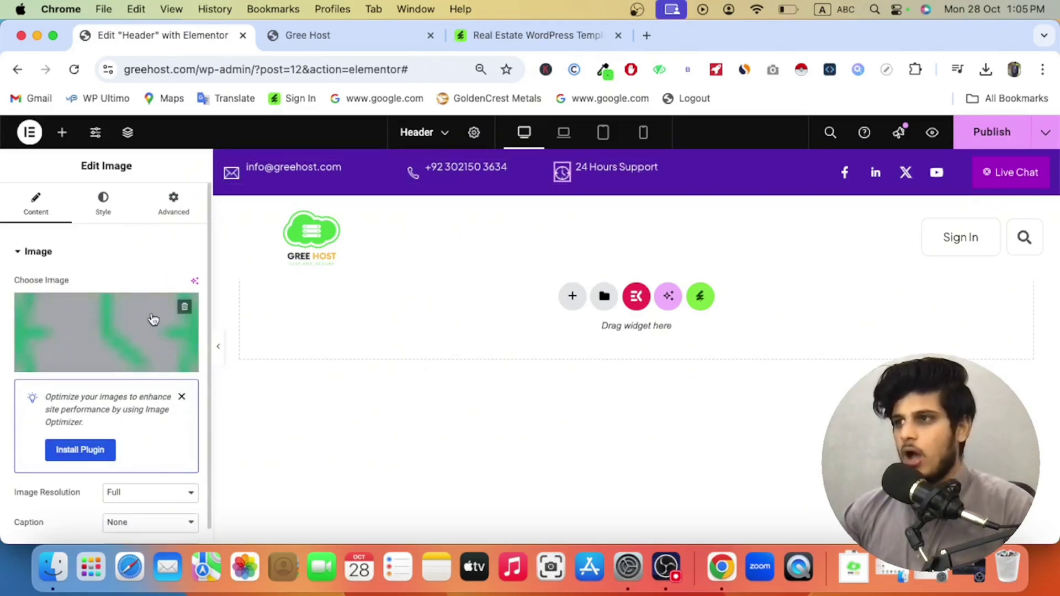
pyautogui.click(118, 320)
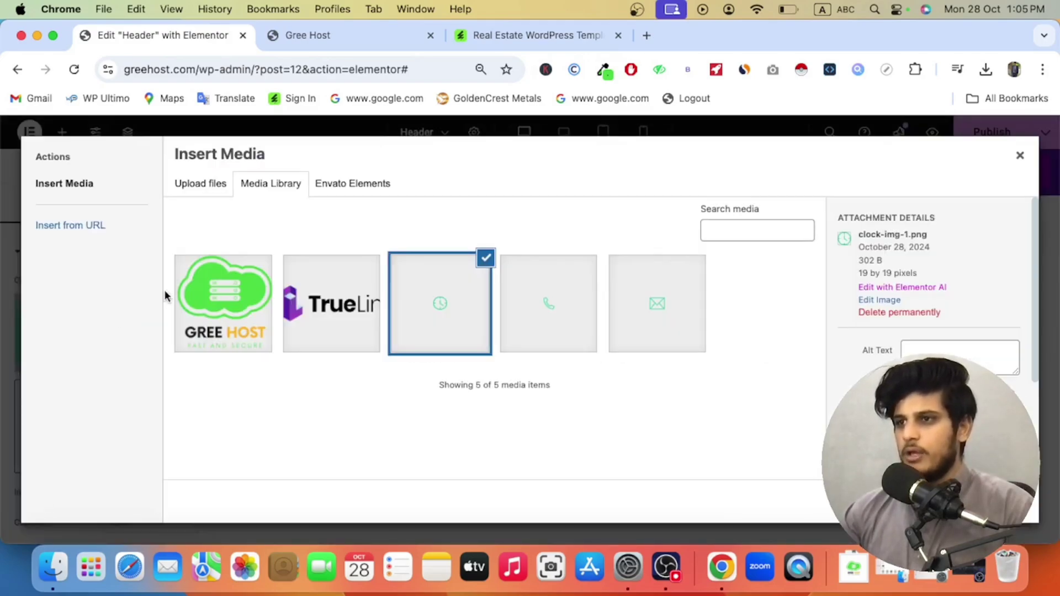
pyautogui.click(645, 36)
pyautogui.write('flatico')
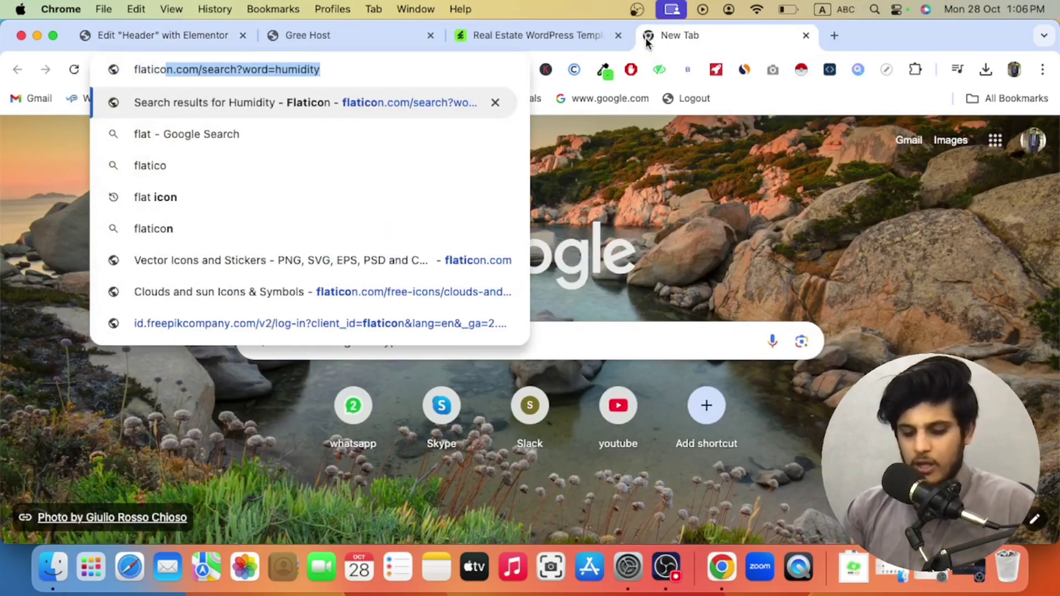
pyautogui.press('Return')
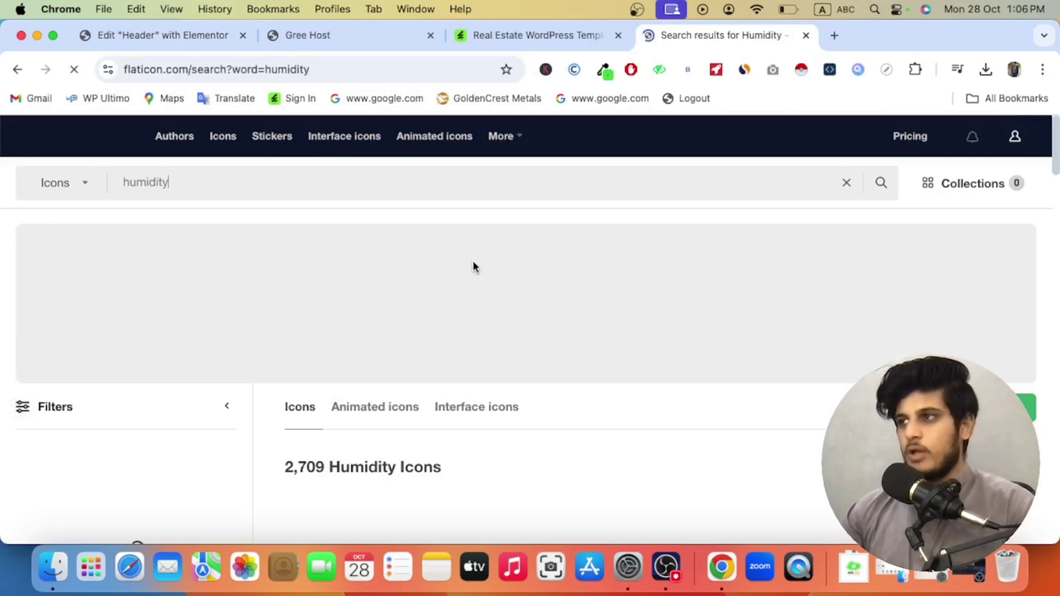
pyautogui.click(806, 35)
# Step: Add an Icon widget to the header's top bar beside the 24 Hours Support item
pyautogui.click(1020, 160)
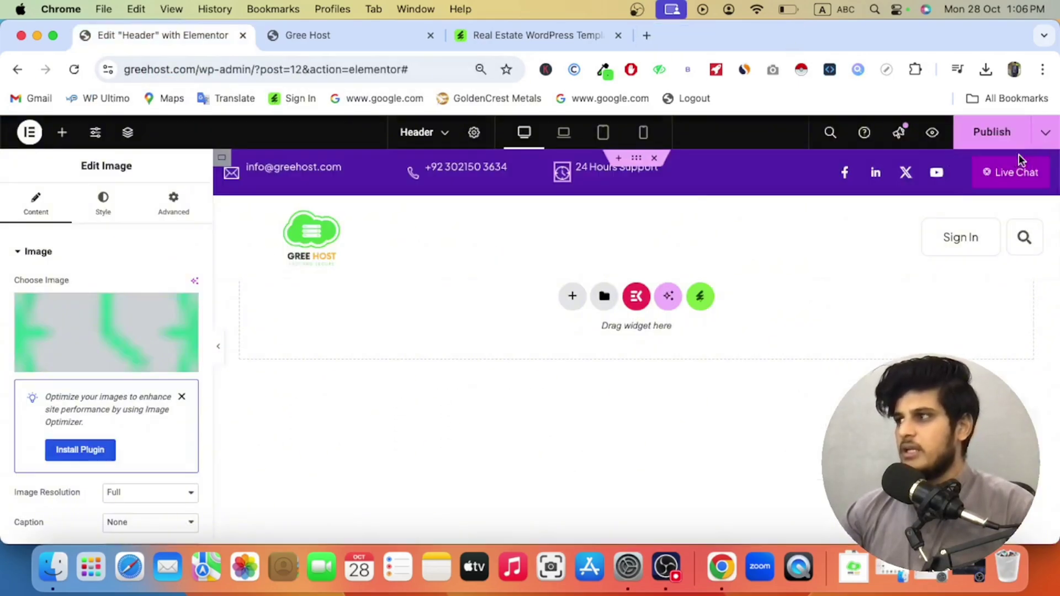
pyautogui.click(62, 132)
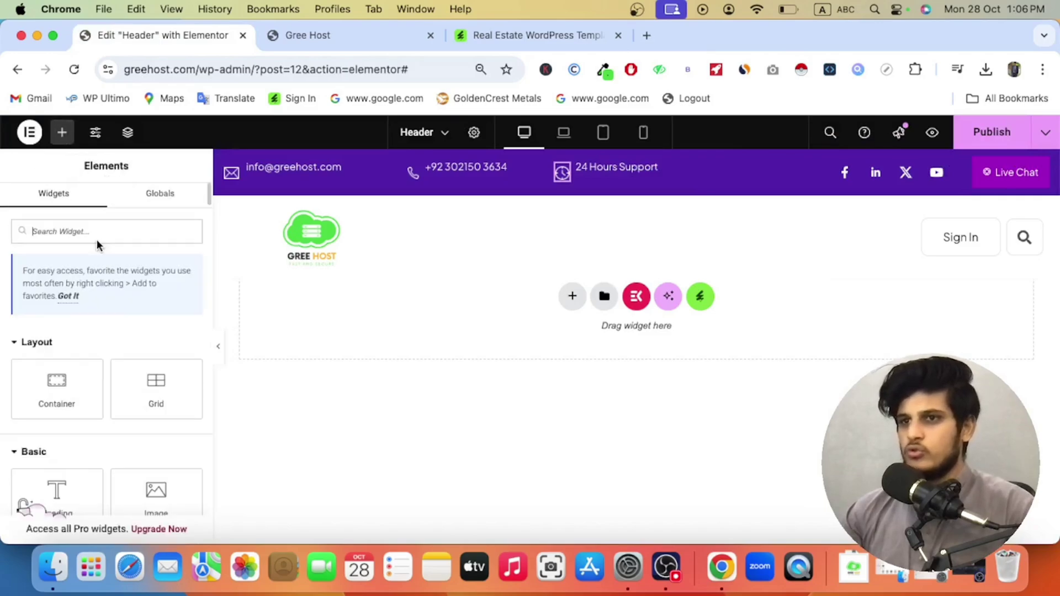
pyautogui.write('icon')
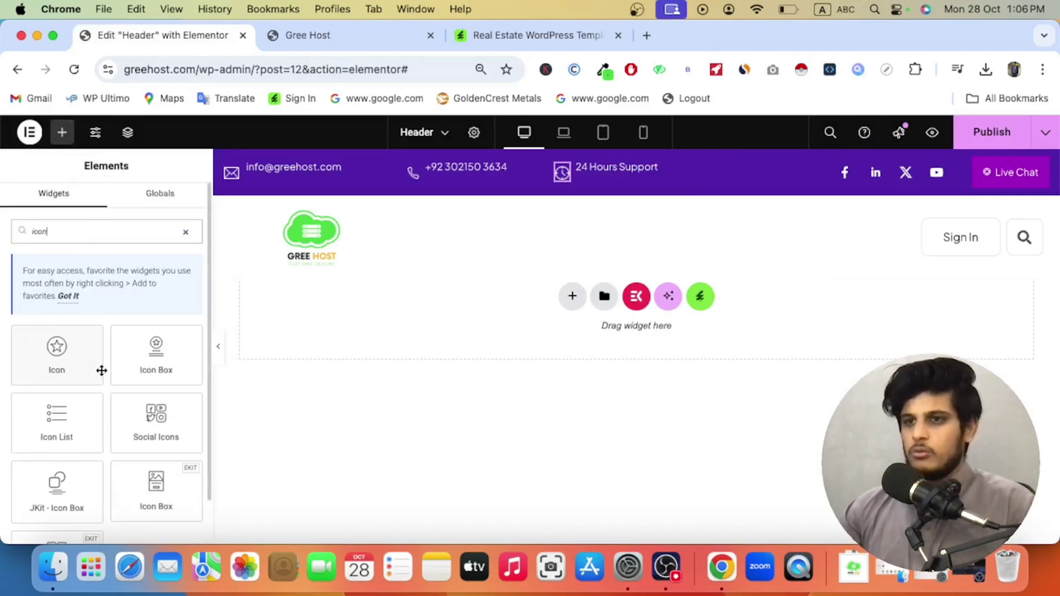
pyautogui.moveTo(101, 370); pyautogui.dragTo(563, 184)
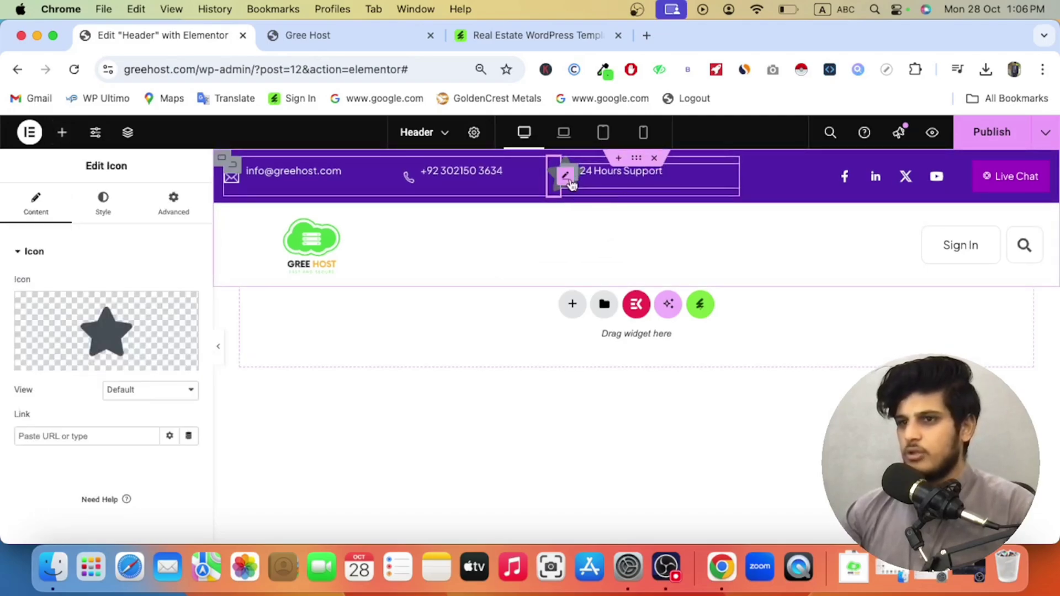
# Step: Remove the clock picture from its image element and move the emptied element into the header's second row
pyautogui.click(572, 187)
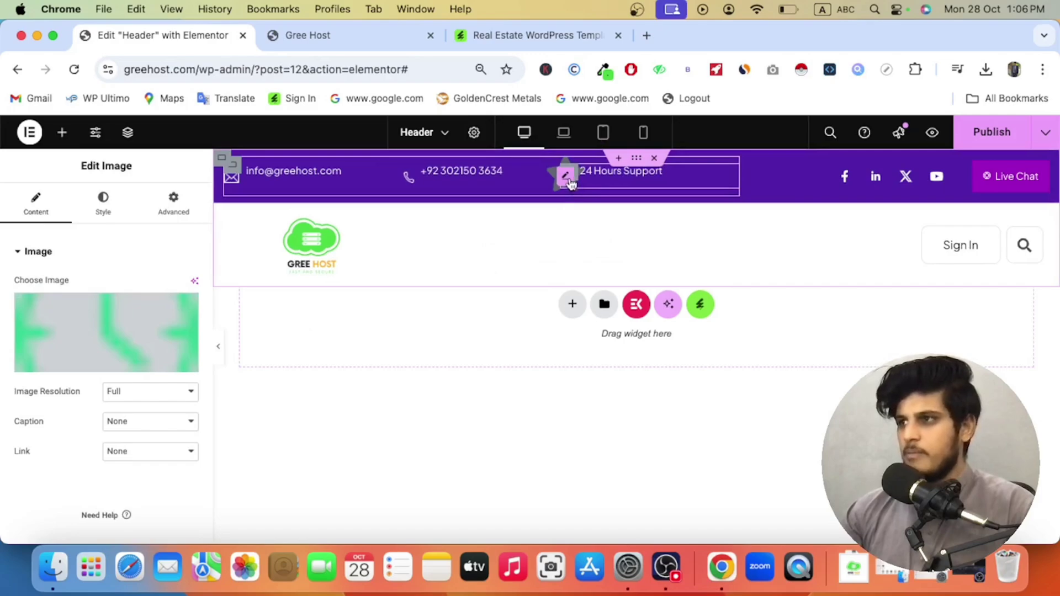
pyautogui.click(187, 314)
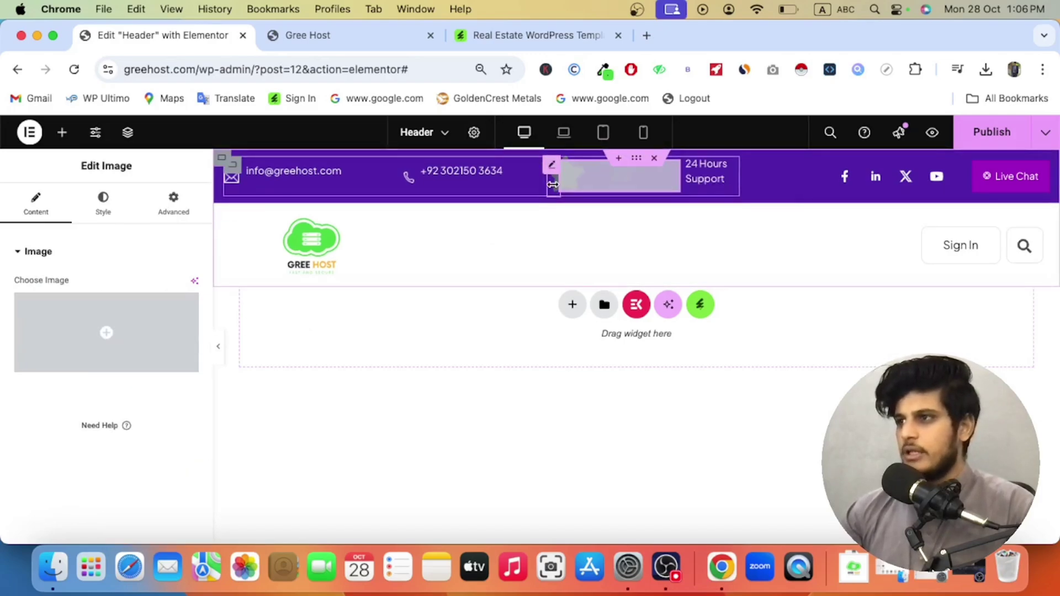
pyautogui.click(557, 193)
pyautogui.click(587, 178)
pyautogui.rightClick(587, 177)
pyautogui.click(651, 492)
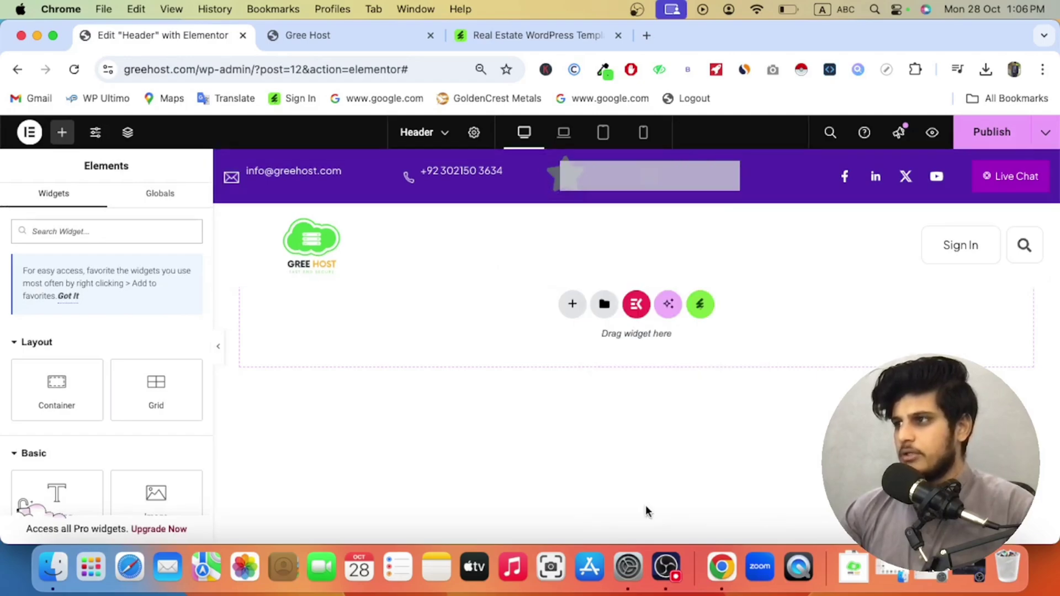
pyautogui.click(641, 172)
pyautogui.moveTo(641, 172); pyautogui.dragTo(441, 240)
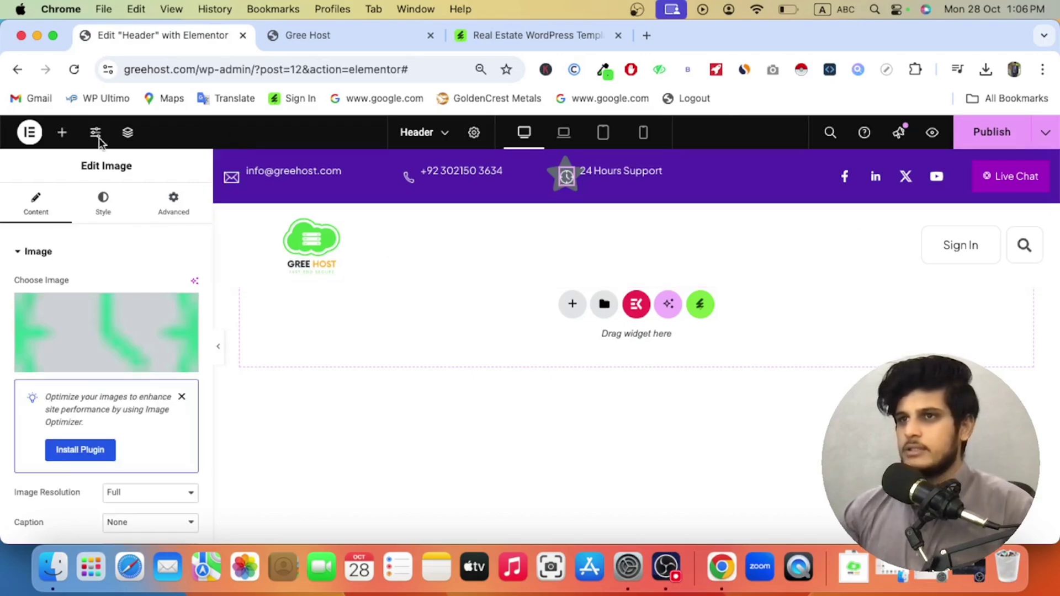
# Step: In the Navigator, locate the star icon element and temporarily hide it
pyautogui.click(127, 136)
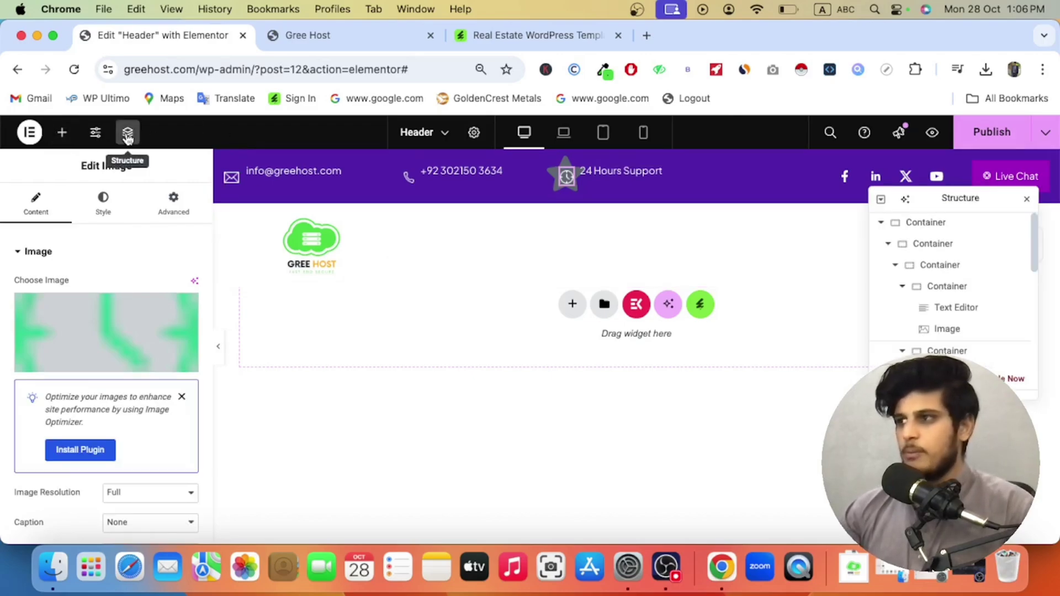
pyautogui.click(947, 313)
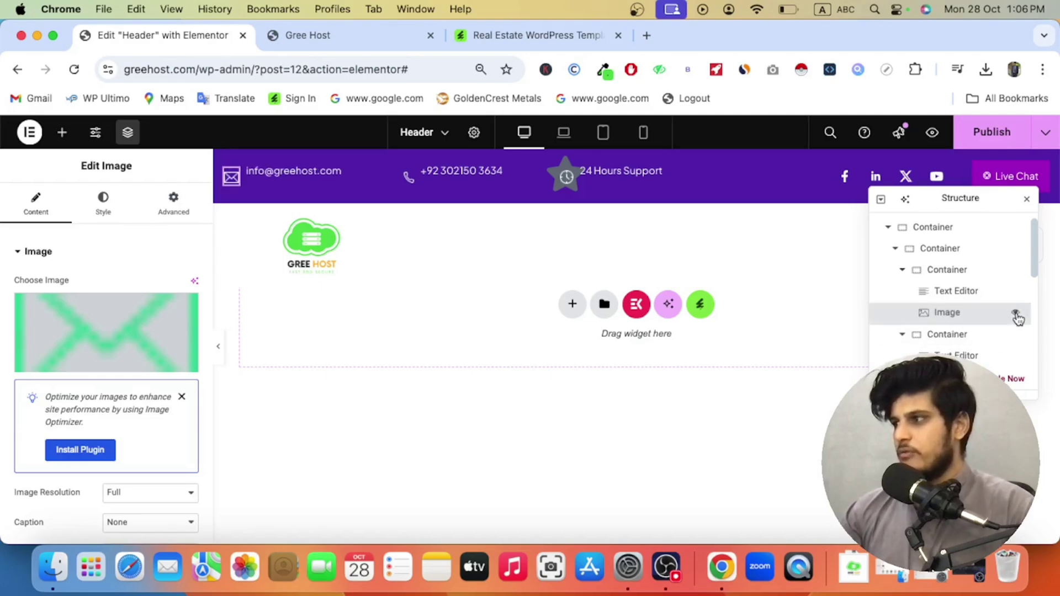
pyautogui.scroll(-5, 938, 309)
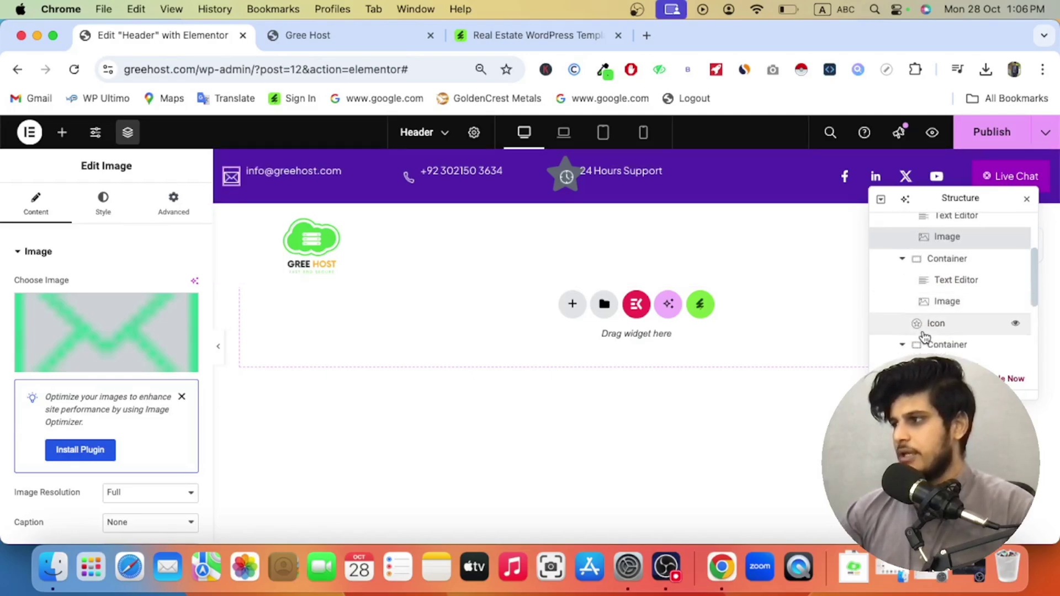
pyautogui.click(970, 274)
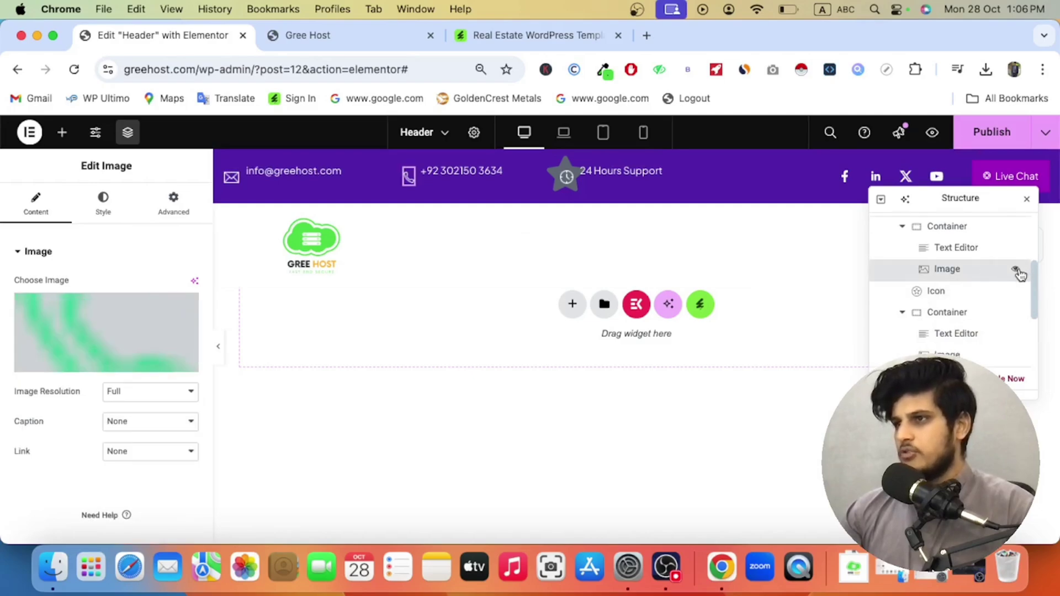
pyautogui.scroll(-1, 980, 310)
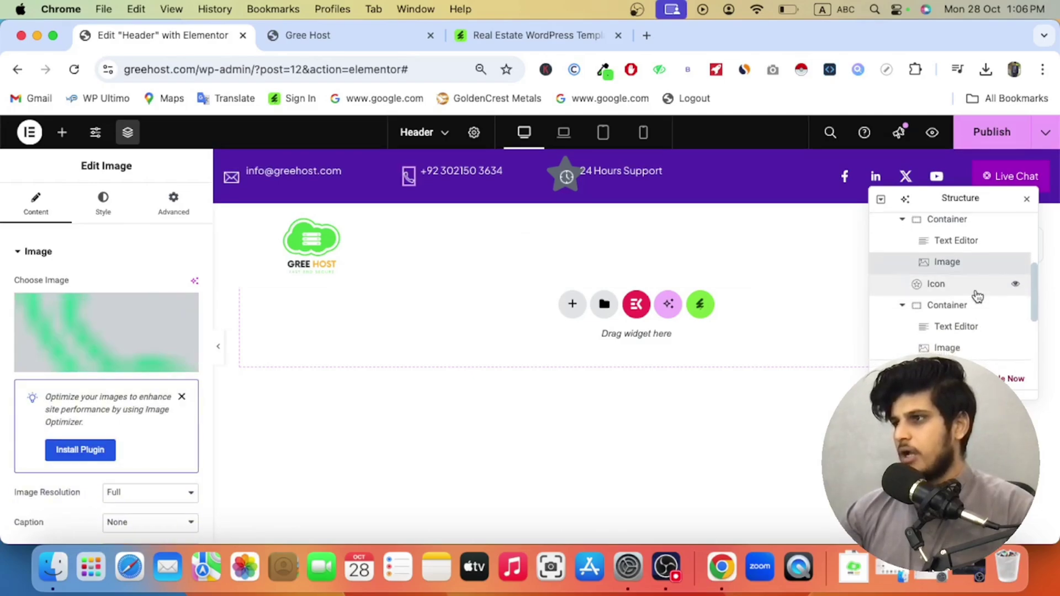
pyautogui.click(976, 291)
pyautogui.click(1014, 285)
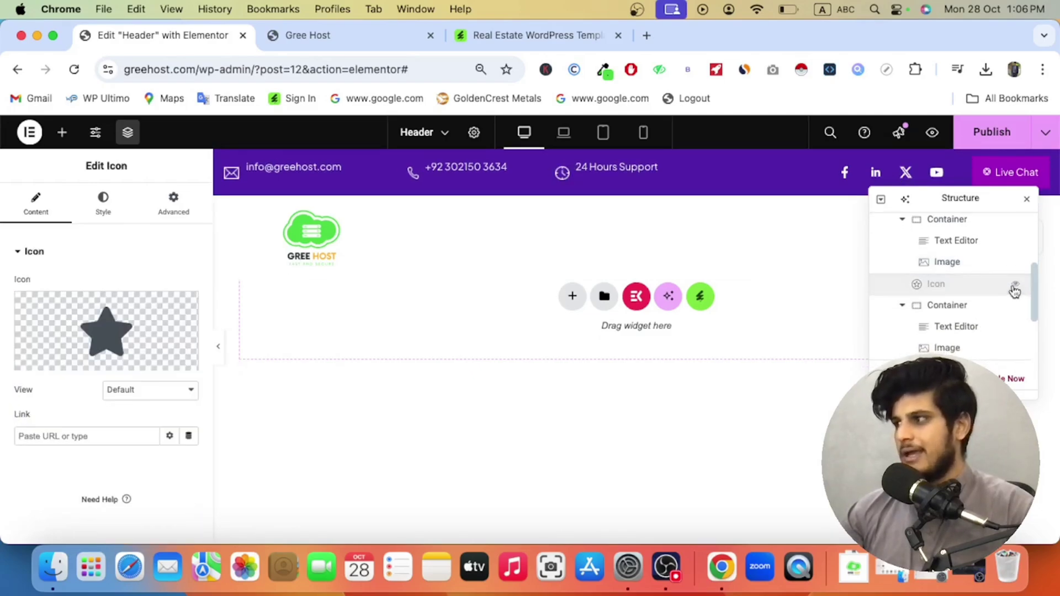
pyautogui.rightClick(965, 284)
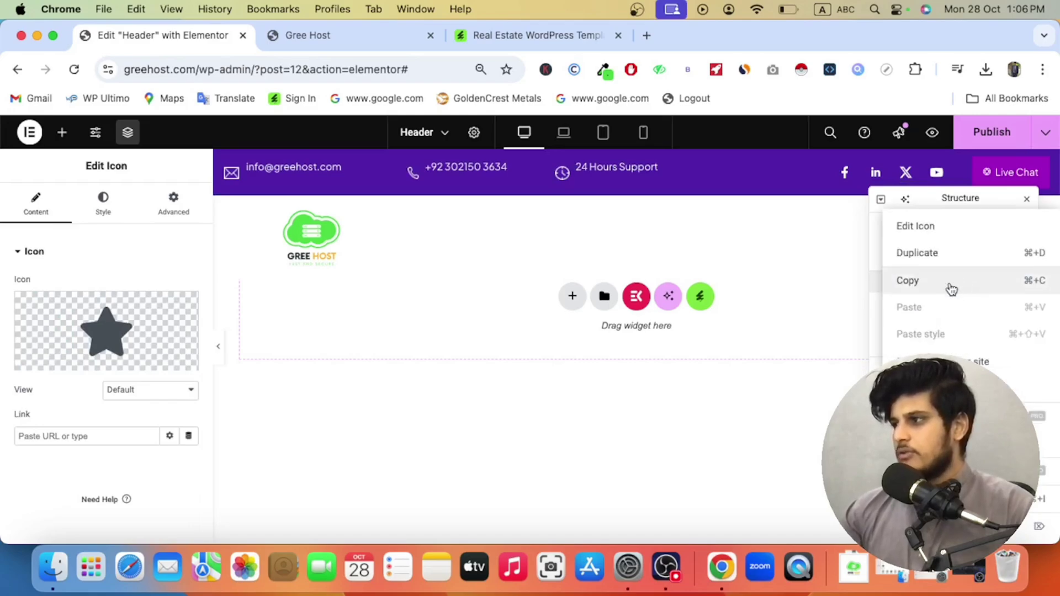
pyautogui.click(874, 286)
pyautogui.scroll(-1, 959, 286)
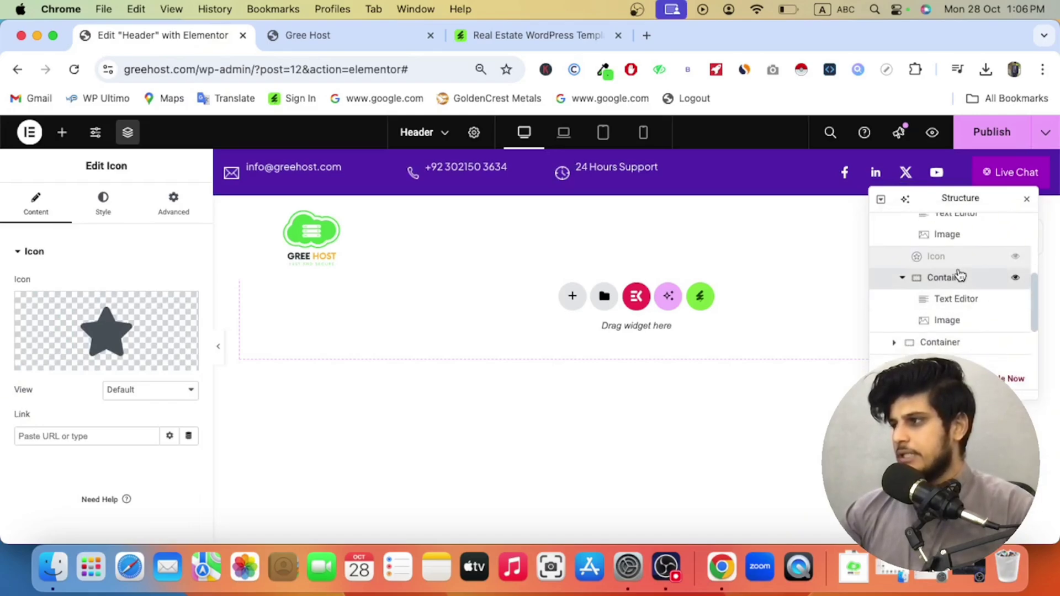
# Step: Move the star icon into the 24 Hours Support block, hide the clock image, and show the star
pyautogui.moveTo(958, 260); pyautogui.dragTo(970, 325)
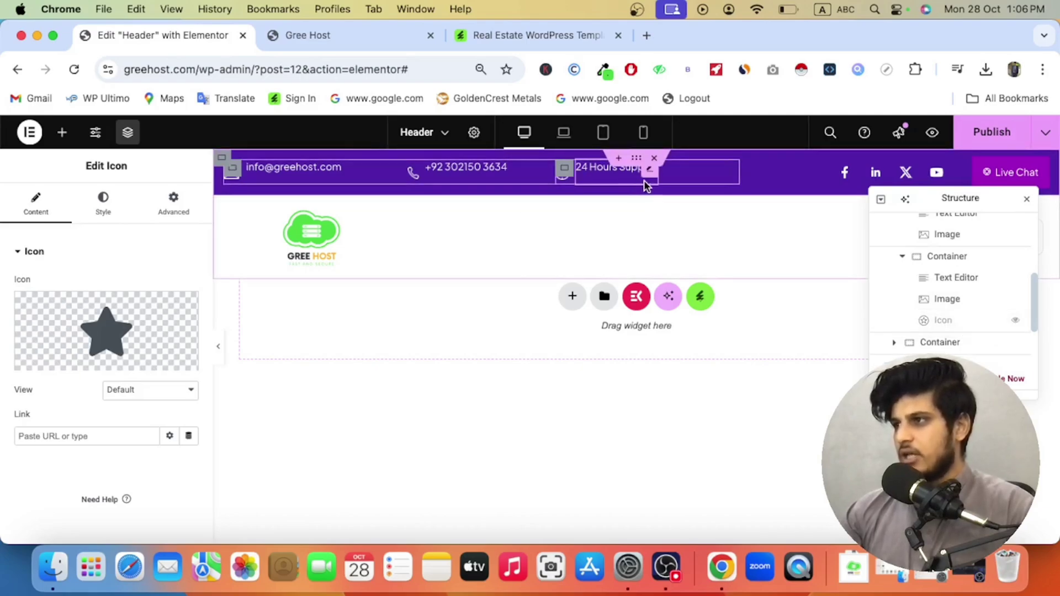
pyautogui.click(977, 301)
pyautogui.click(1014, 299)
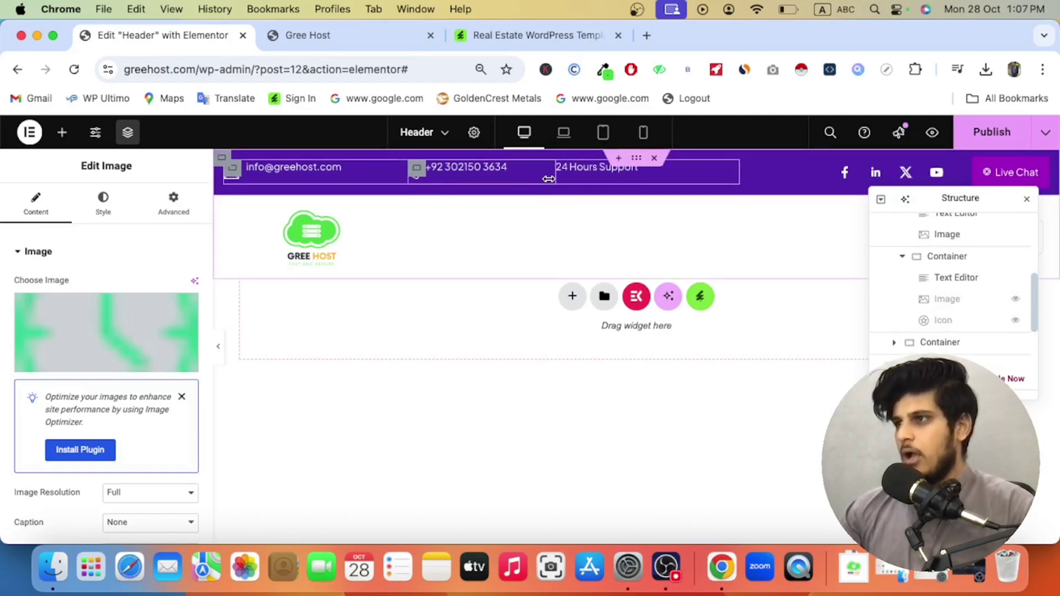
pyautogui.click(1015, 320)
pyautogui.click(572, 174)
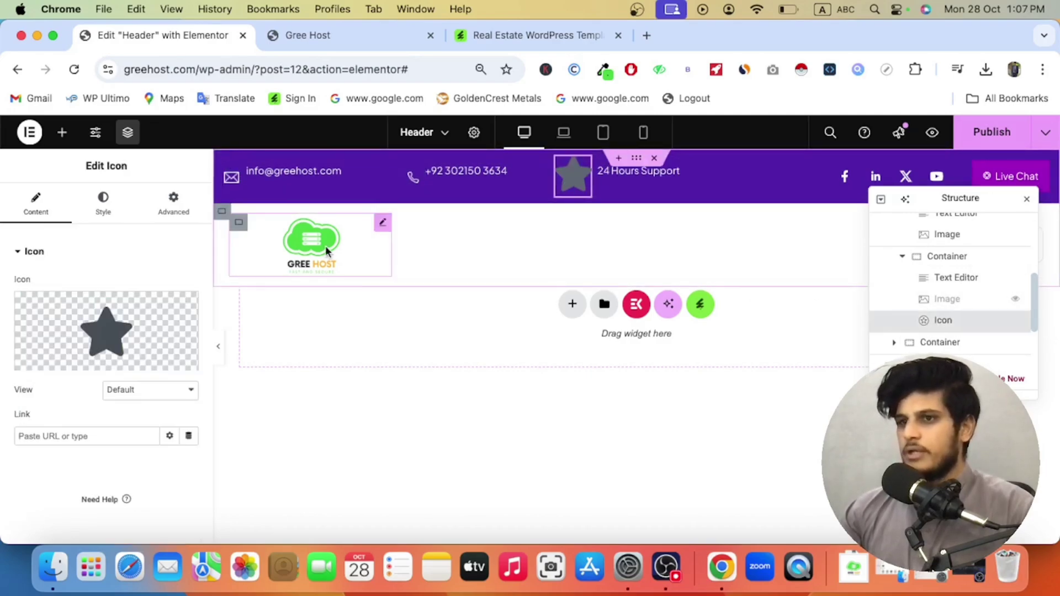
pyautogui.click(88, 320)
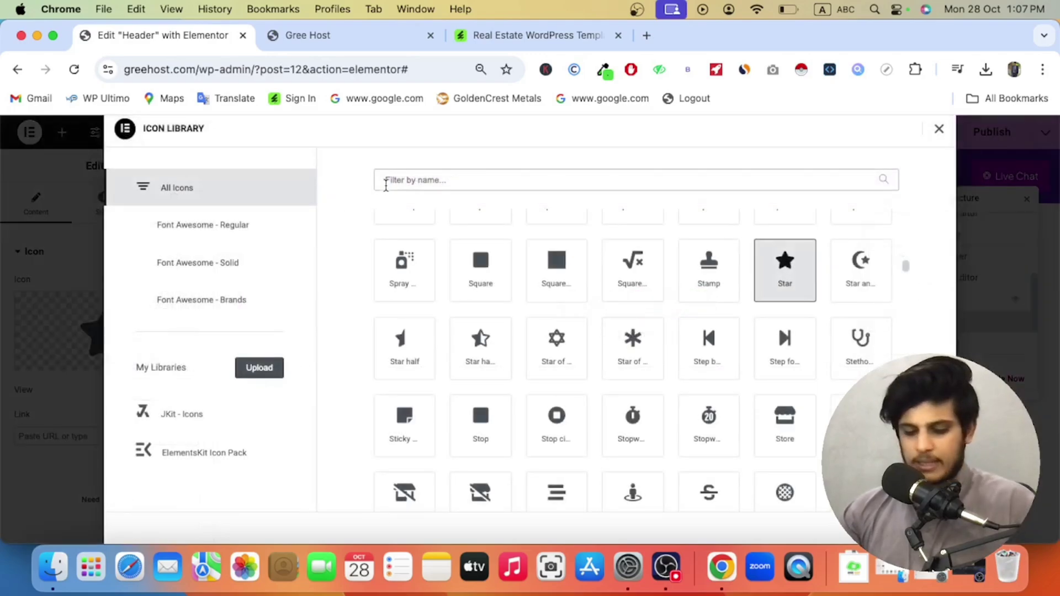
# Step: Replace the star with the headset support icon, sized 24 px in white #FAFAFA
pyautogui.write('suppo')
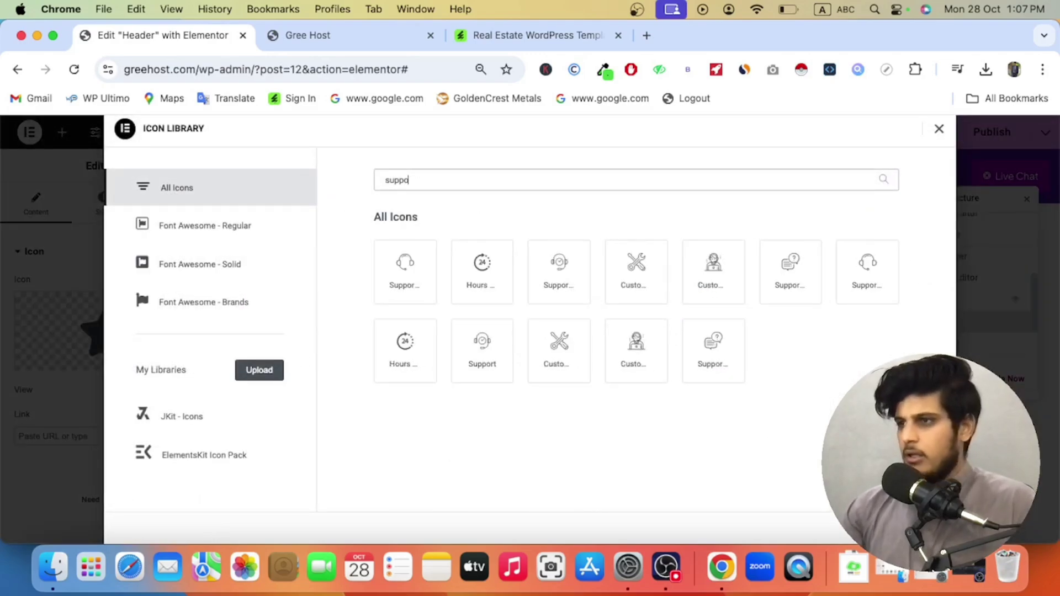
pyautogui.click(397, 264)
pyautogui.click(916, 528)
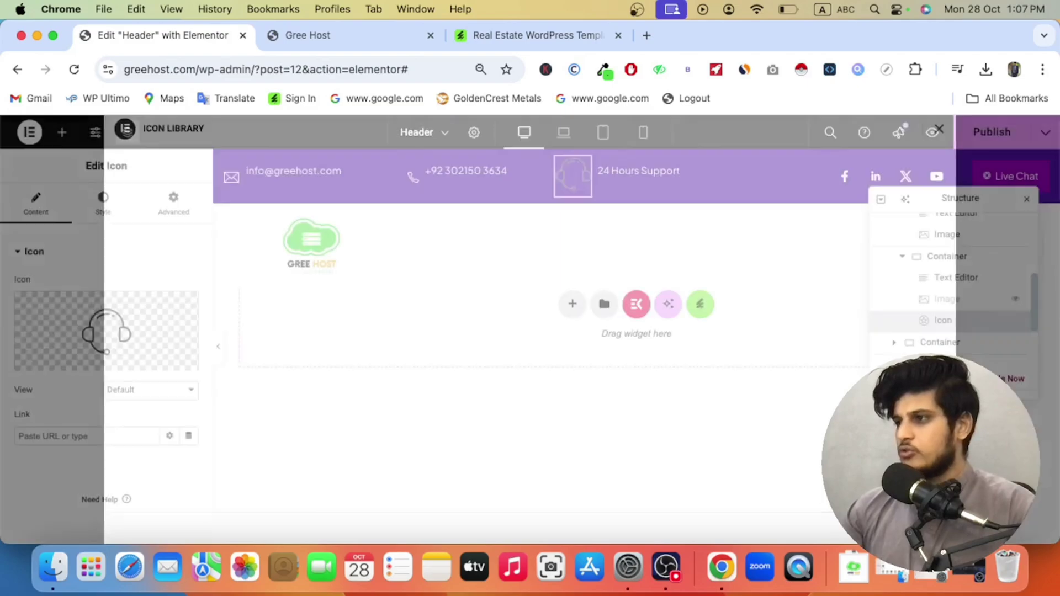
pyautogui.click(123, 207)
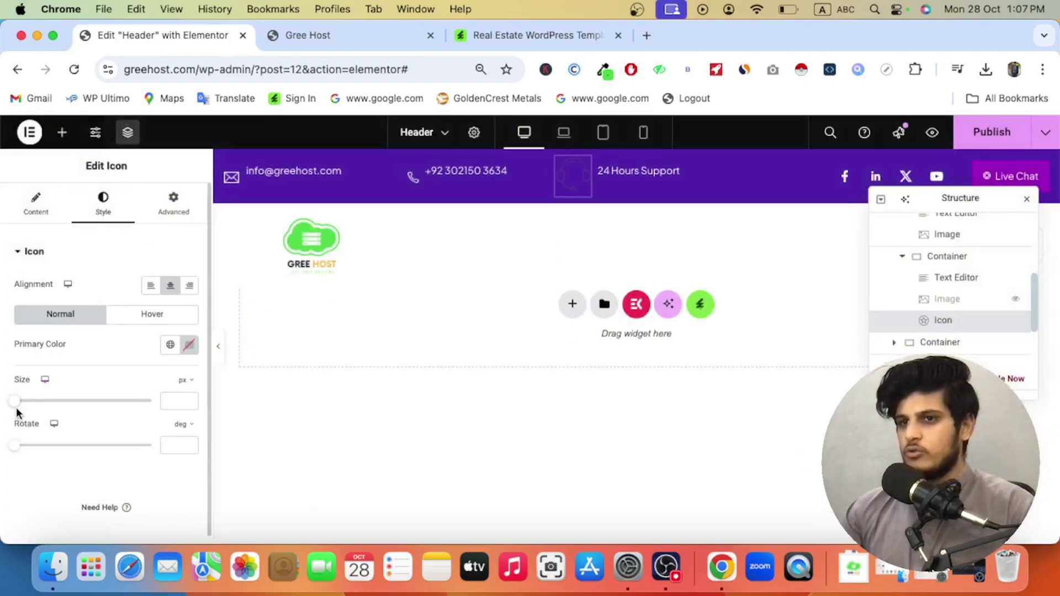
pyautogui.moveTo(16, 406); pyautogui.dragTo(23, 407)
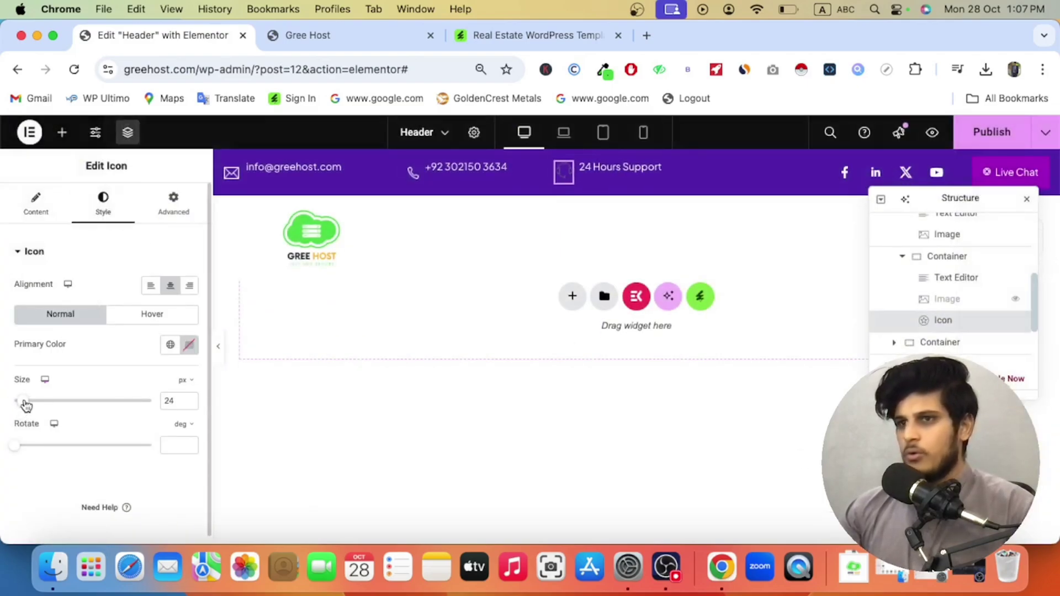
pyautogui.click(189, 345)
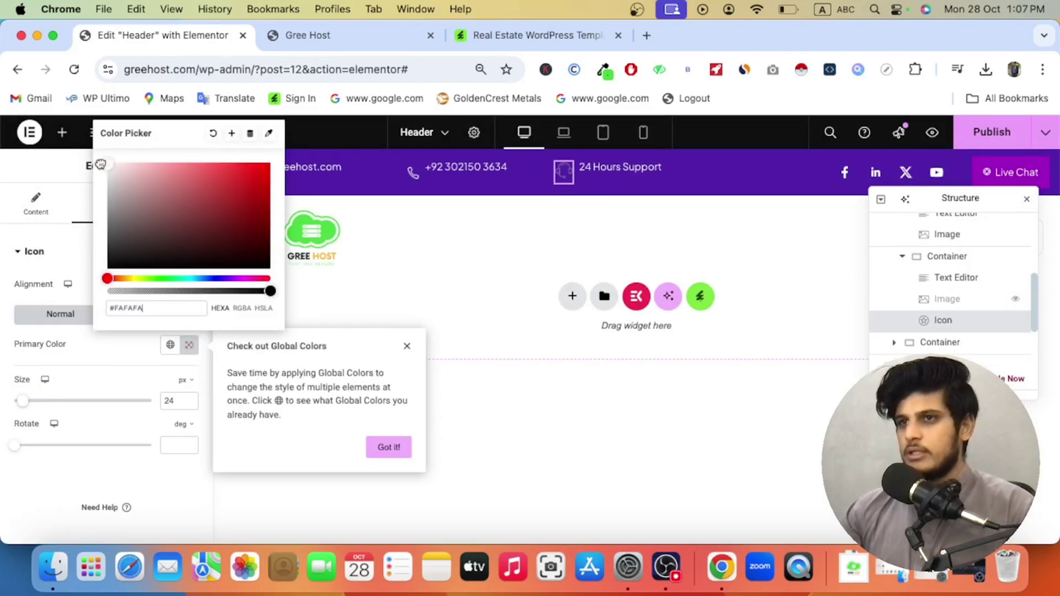
pyautogui.click(123, 359)
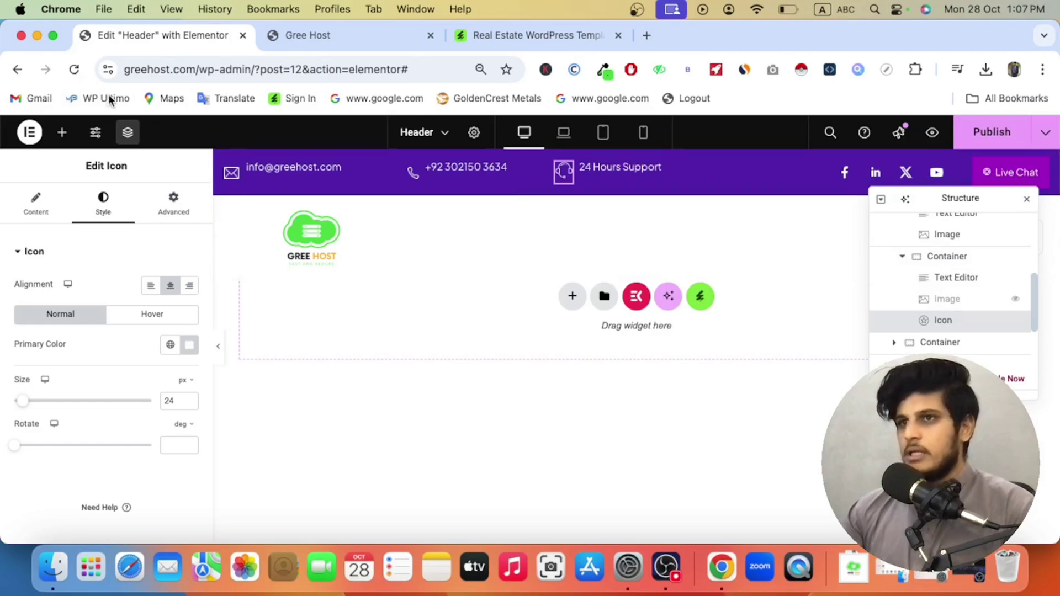
# Step: Toggle the 24 Hours Support block's visibility off and back on
pyautogui.click(890, 258)
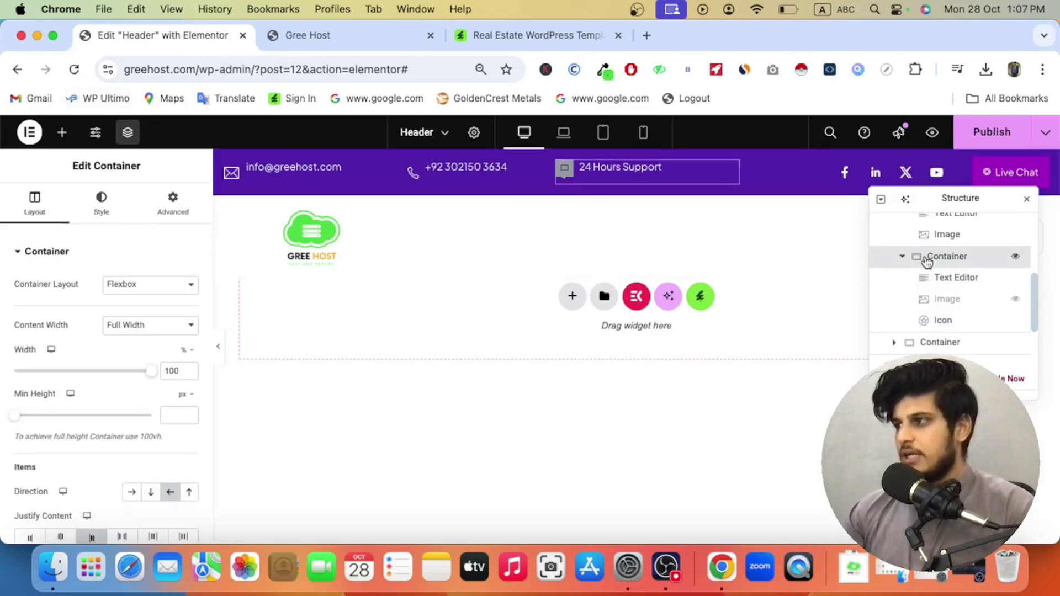
pyautogui.click(1016, 258)
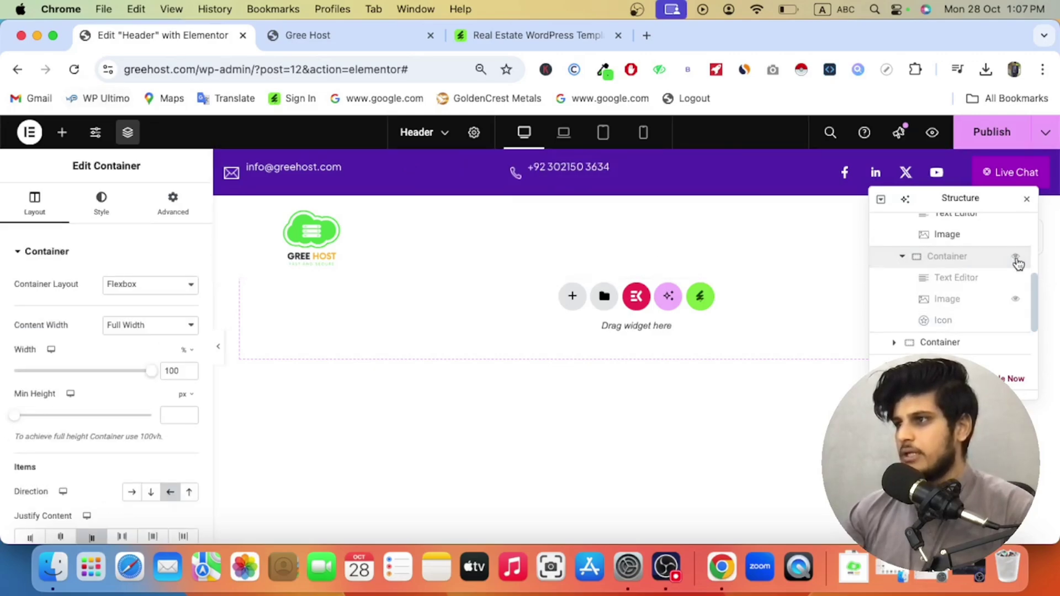
pyautogui.click(1016, 259)
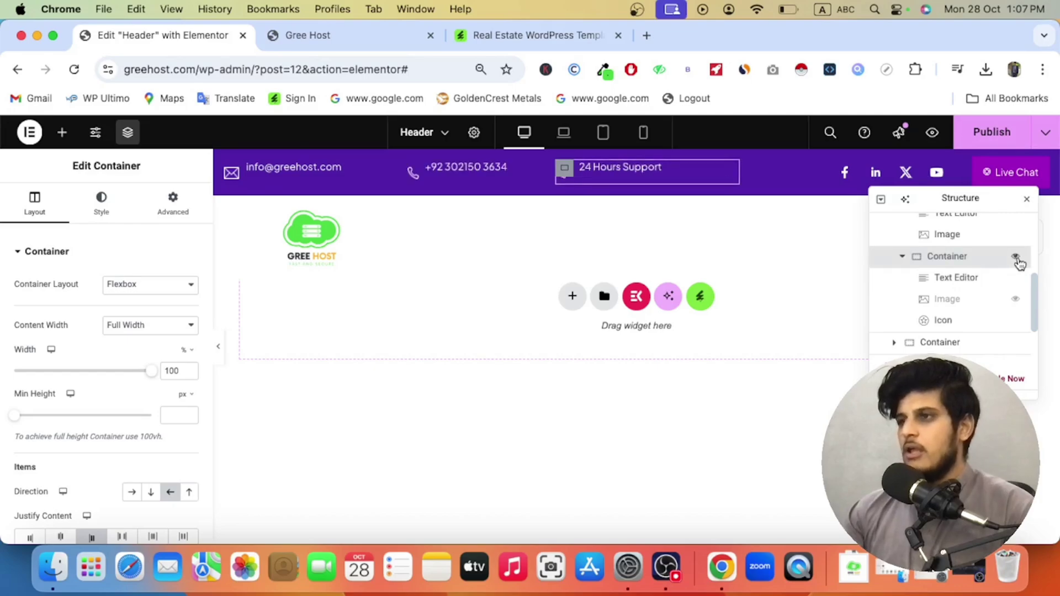
# Step: Remove the LinkedIn, X and YouTube social icons and duplicate the Facebook icon
pyautogui.click(1026, 201)
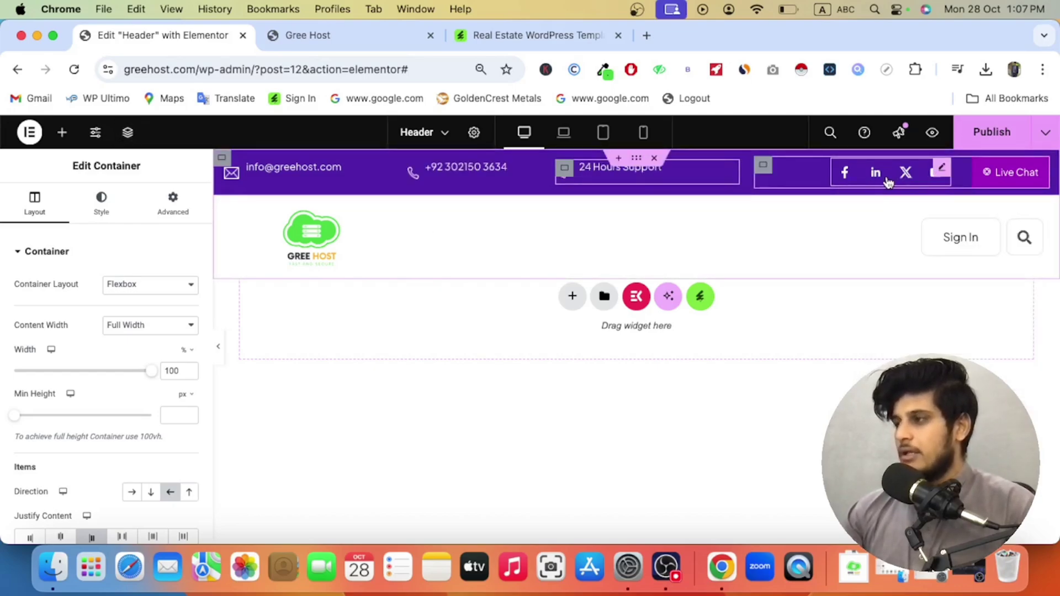
pyautogui.click(919, 182)
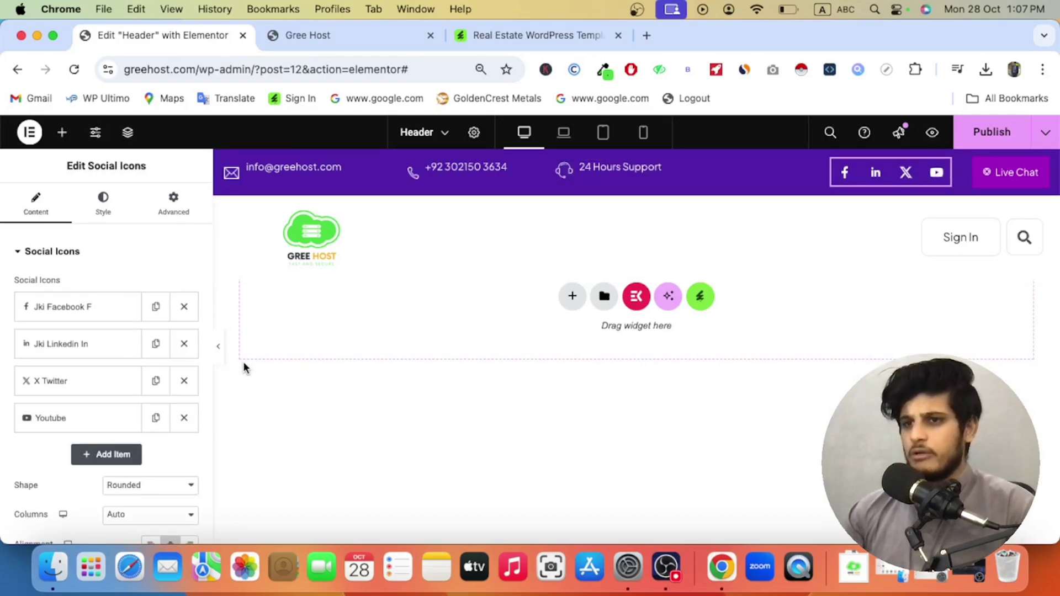
pyautogui.click(178, 346)
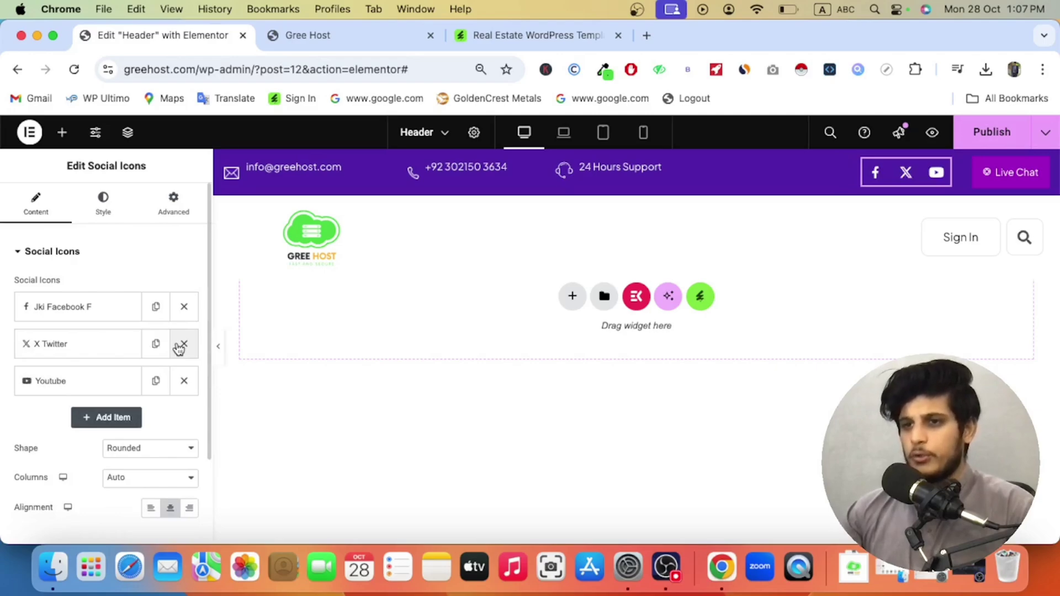
pyautogui.click(178, 347)
pyautogui.click(178, 347)
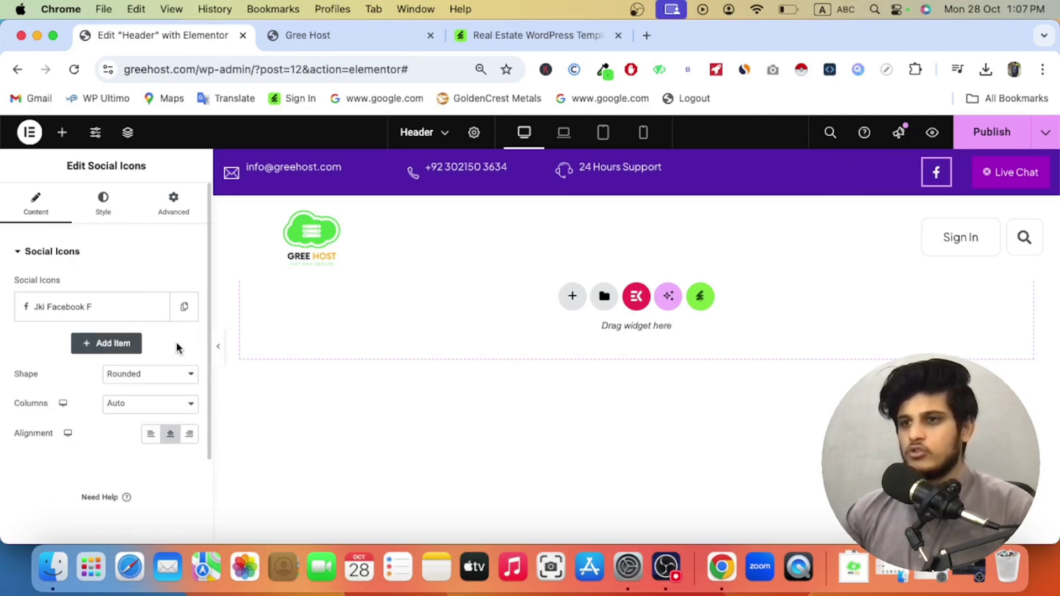
pyautogui.click(155, 307)
# Step: Change the duplicated social icon to Instagram from the Icon Library
pyautogui.click(126, 346)
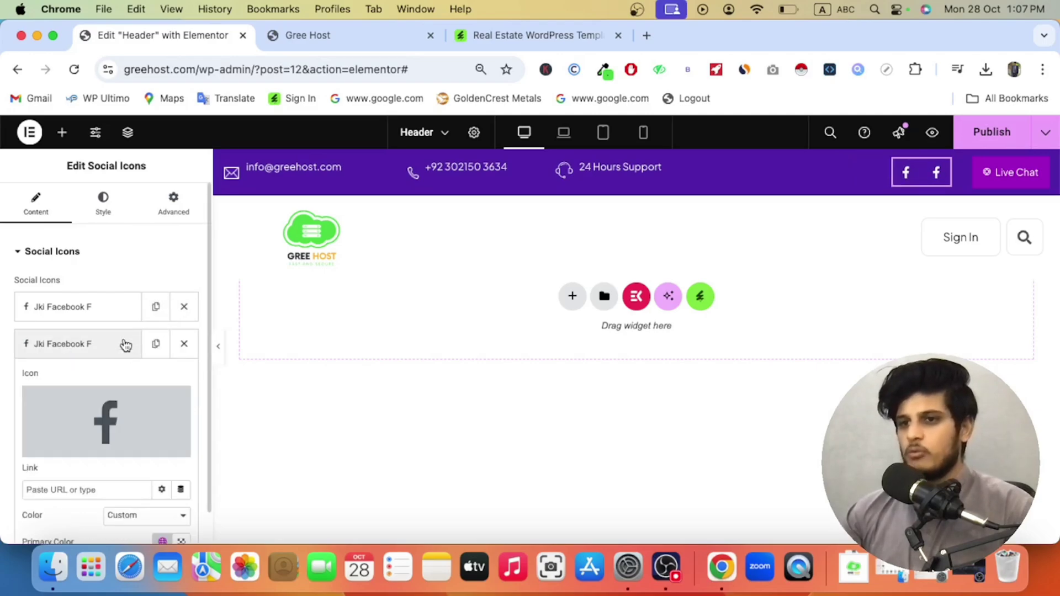
pyautogui.click(113, 425)
pyautogui.click(440, 180)
pyautogui.write('inst')
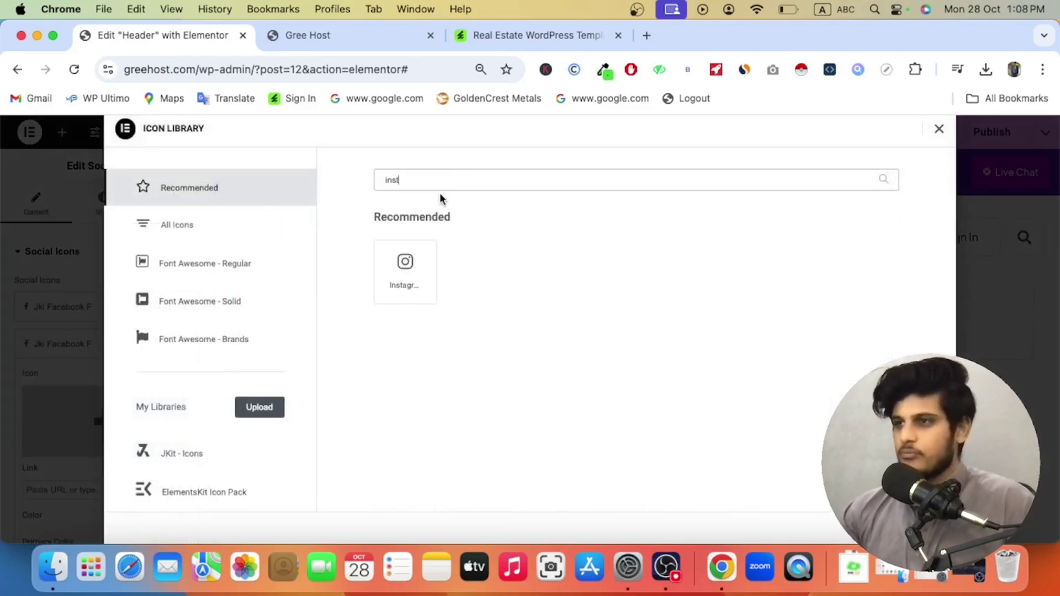
pyautogui.click(404, 270)
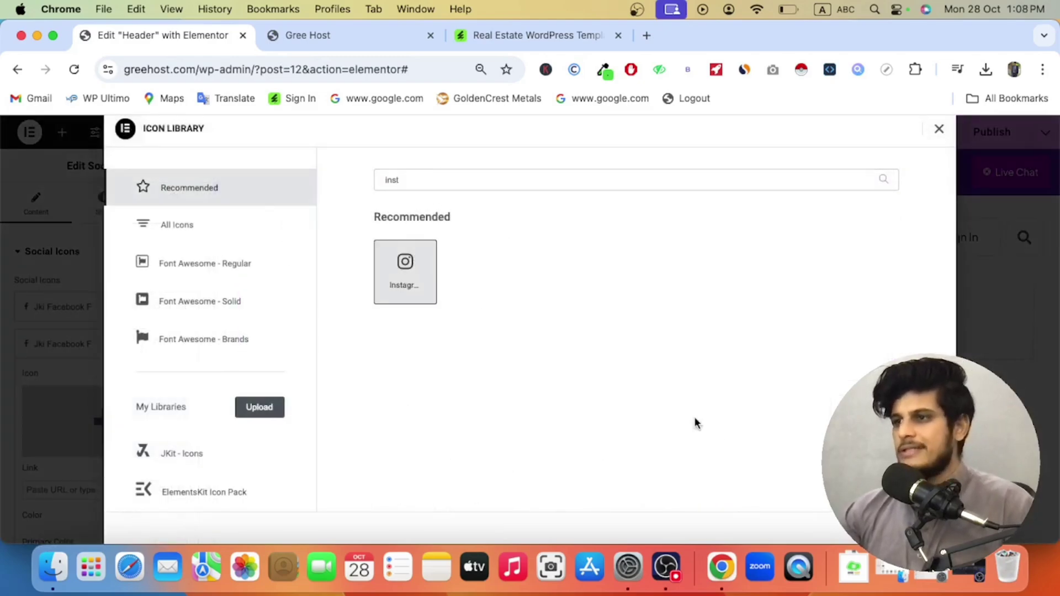
pyautogui.click(918, 528)
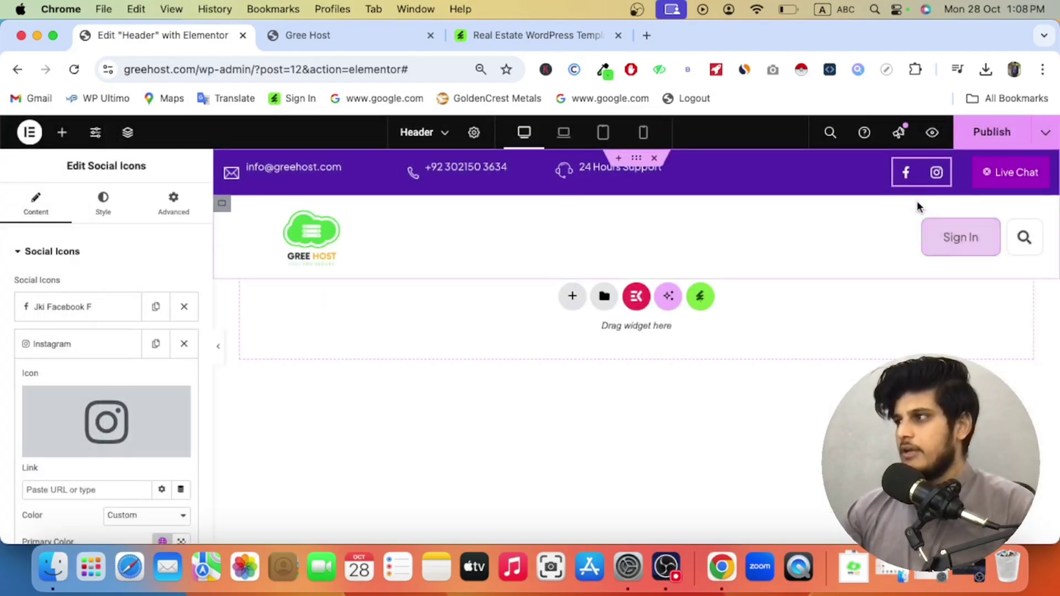
# Step: Publish the header changes and switch to the Gree Host site tab
pyautogui.click(1002, 175)
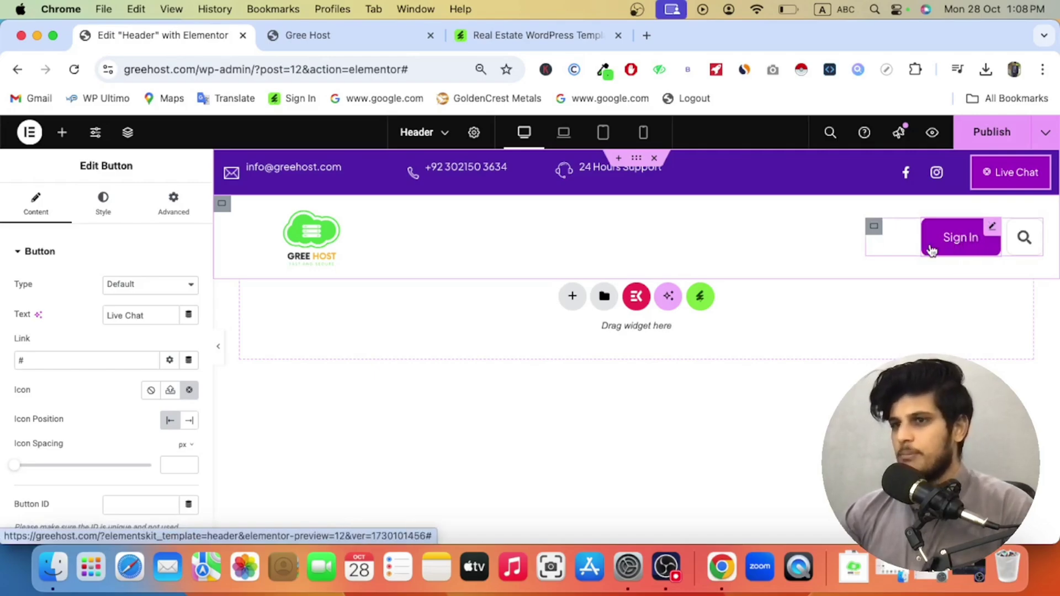
pyautogui.rightClick(953, 241)
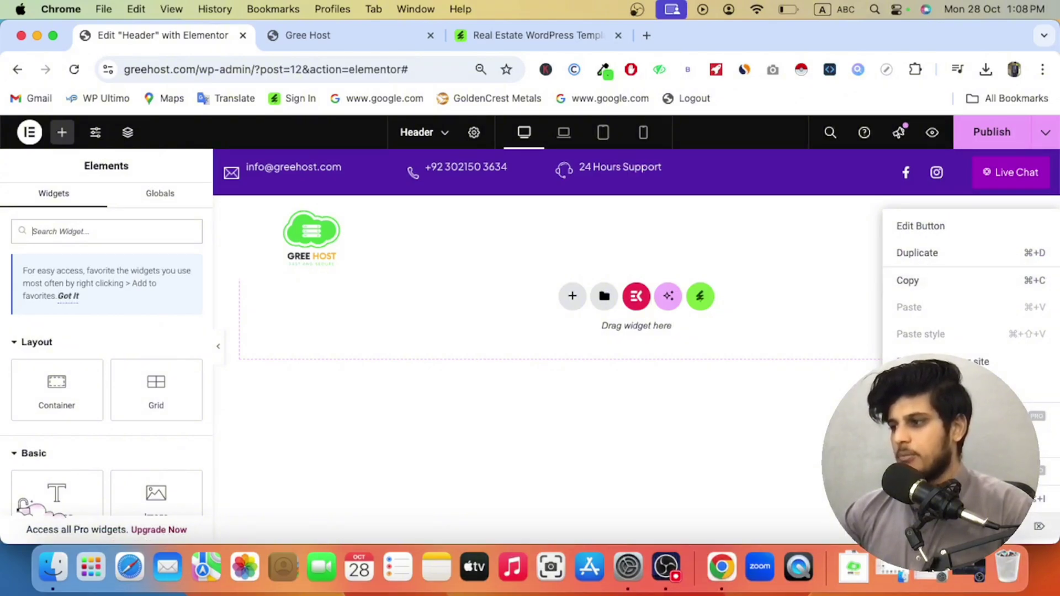
pyautogui.click(765, 497)
pyautogui.click(994, 132)
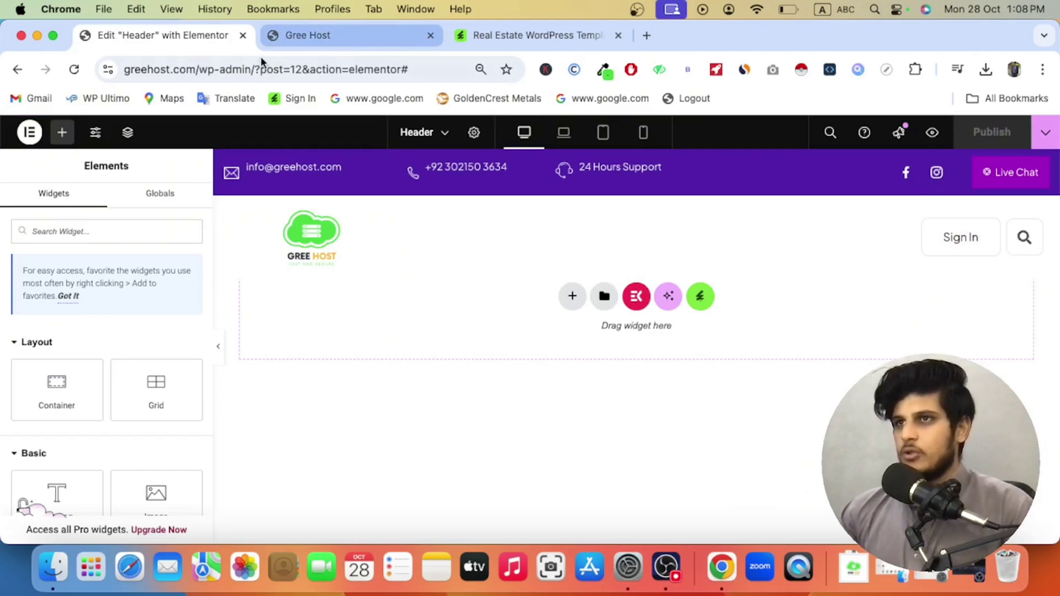
pyautogui.click(324, 36)
# Step: From the Dashboard, start a new ElementsKit header/footer template
pyautogui.click(78, 159)
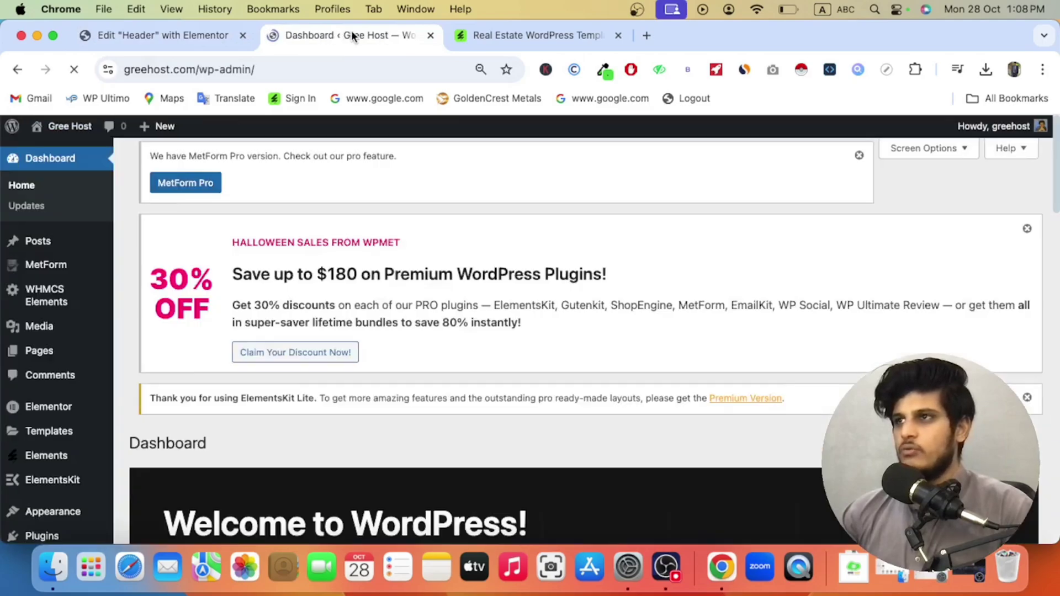
pyautogui.moveTo(330, 30); pyautogui.dragTo(168, 32)
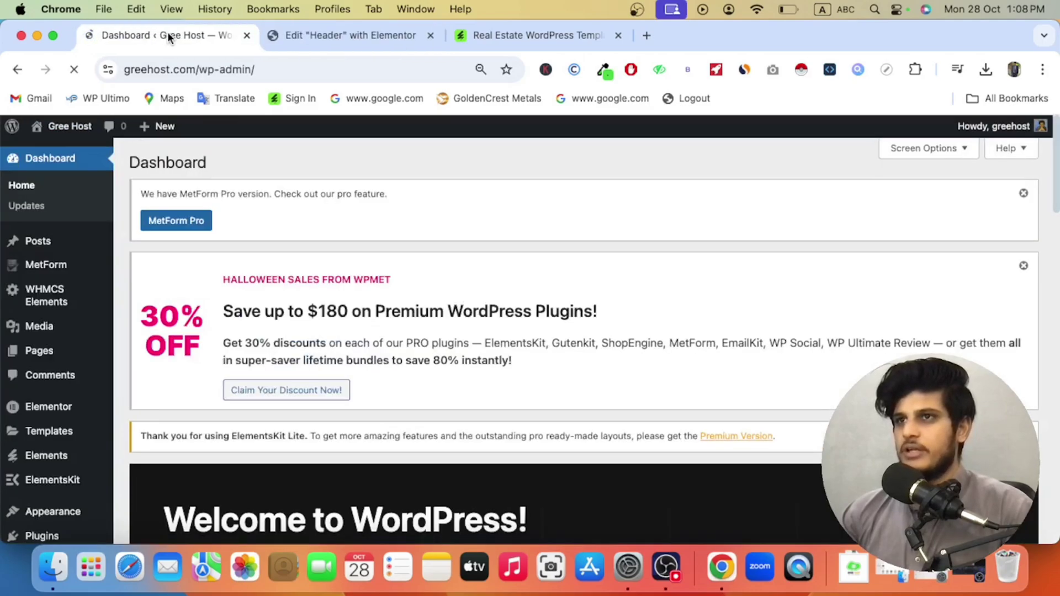
pyautogui.scroll(-5, 117, 308)
pyautogui.moveTo(64, 345)
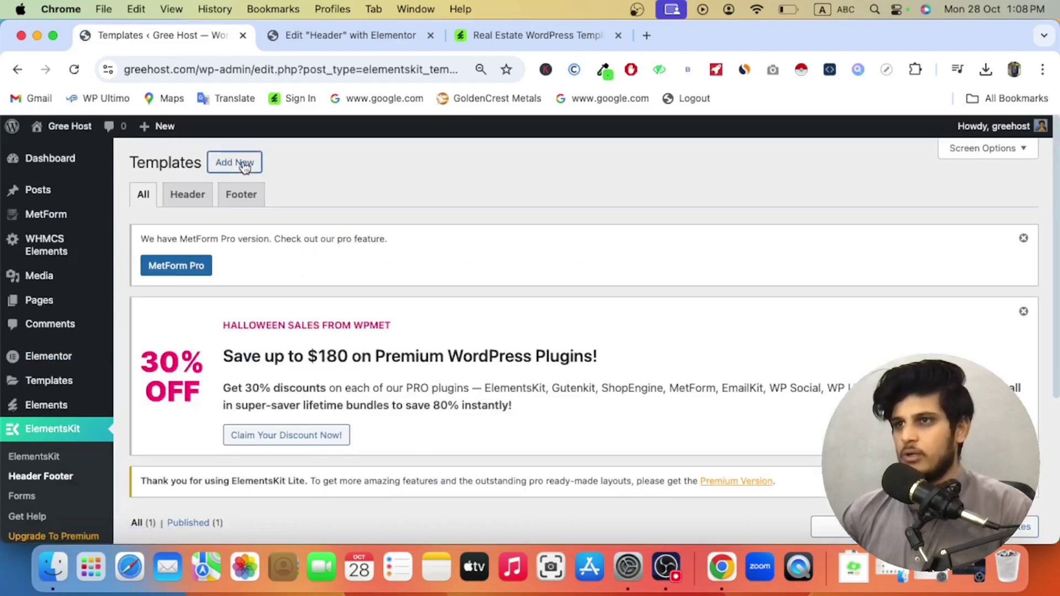
pyautogui.click(243, 165)
# Step: Set the Footer template's type to Footer, activate it, and save the settings
pyautogui.click(511, 210)
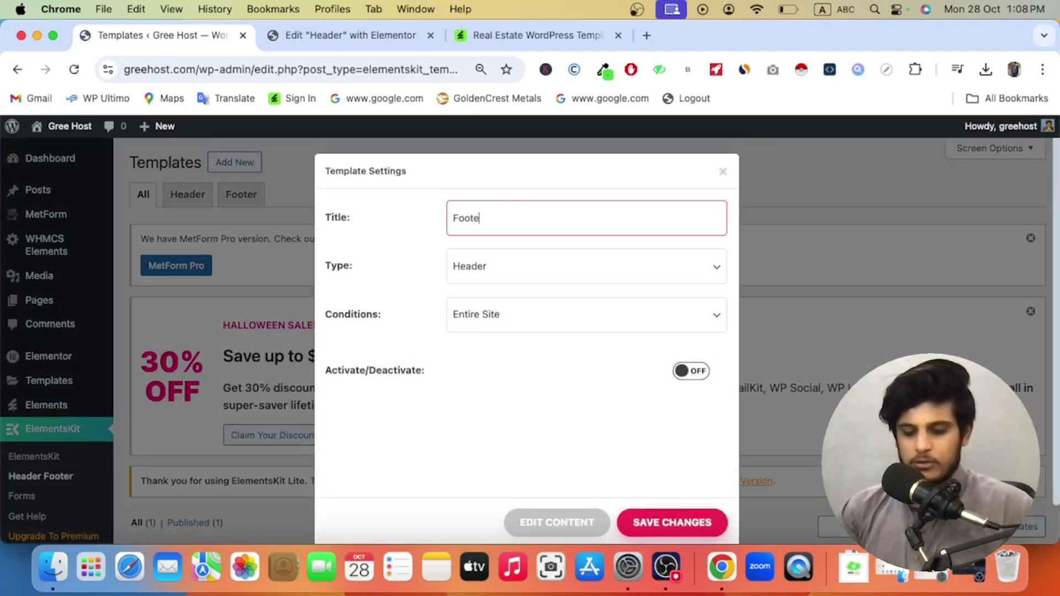
pyautogui.click(513, 267)
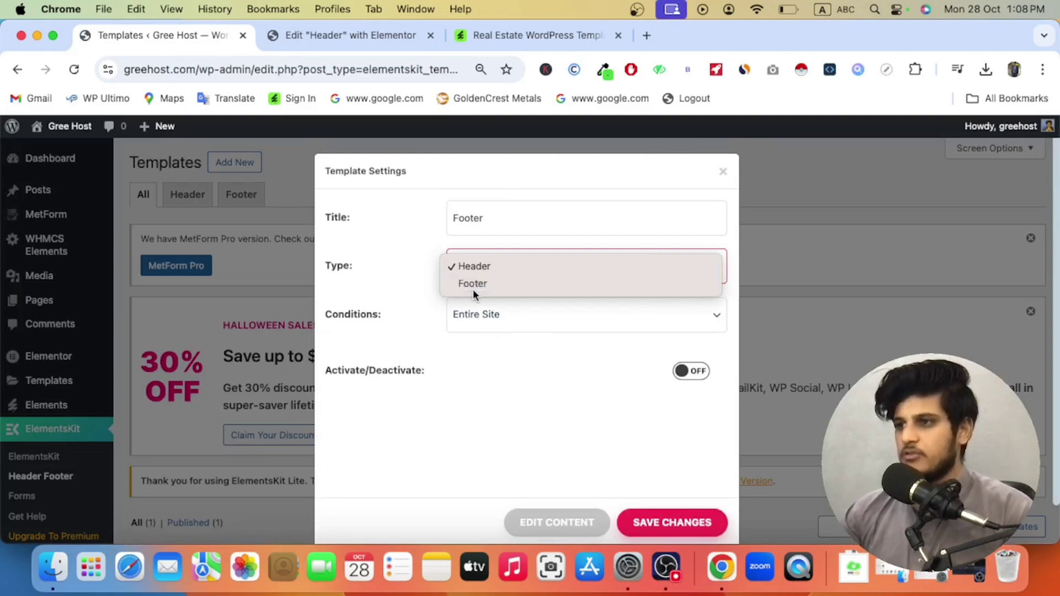
pyautogui.click(472, 289)
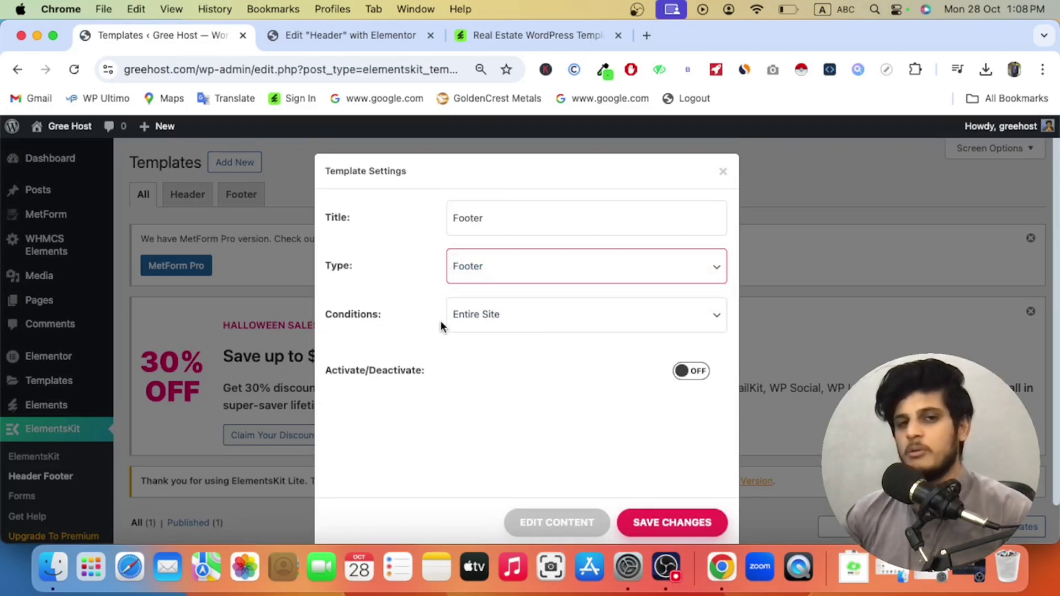
pyautogui.click(690, 382)
pyautogui.scroll(-2, 611, 411)
pyautogui.click(657, 480)
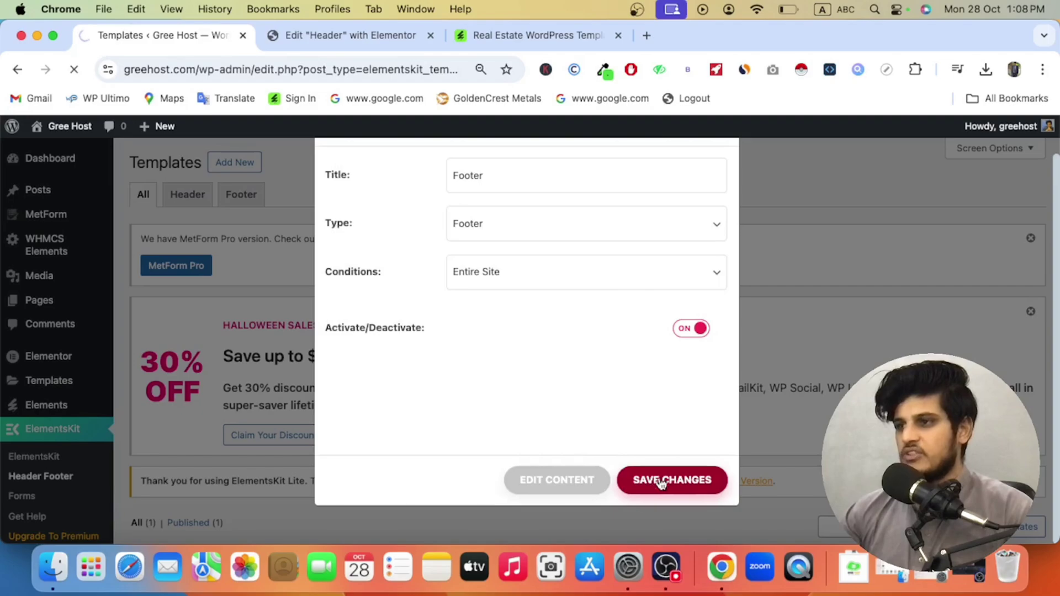
pyautogui.click(651, 480)
# Step: Open the Footer template's Edit link in a new tab
pyautogui.scroll(-5, 390, 433)
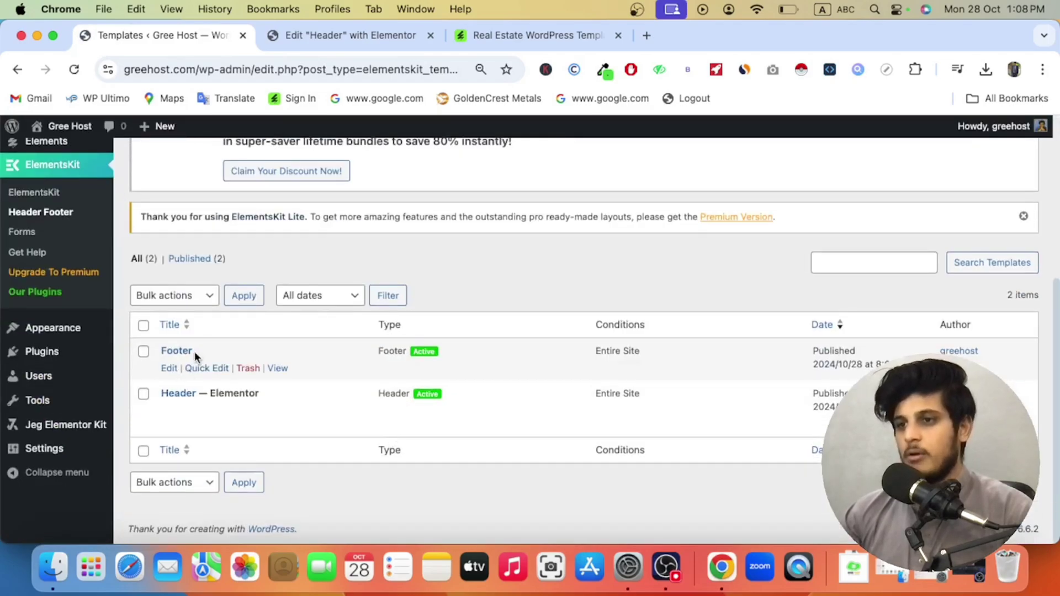
pyautogui.rightClick(173, 371)
pyautogui.click(226, 201)
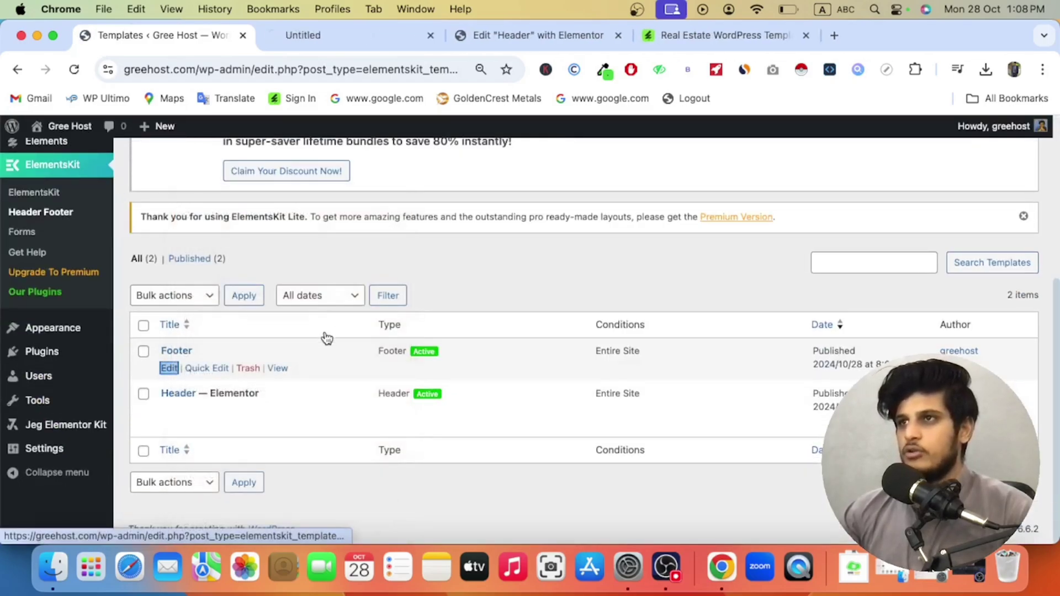
# Step: Open the Footer in Elementor, then view the header's empty container settings
pyautogui.click(335, 39)
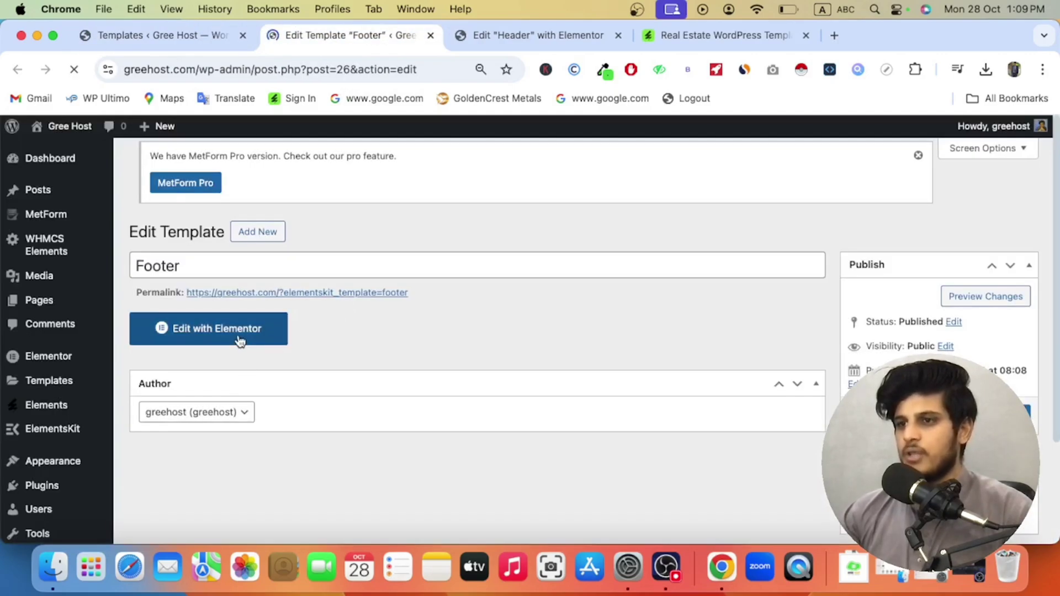
pyautogui.click(241, 339)
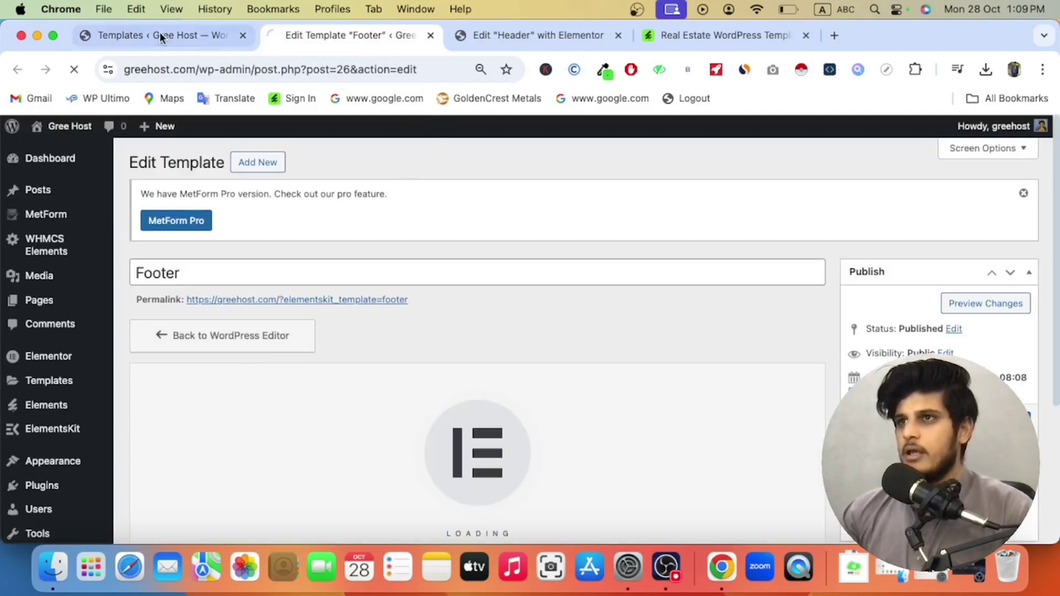
pyautogui.click(466, 36)
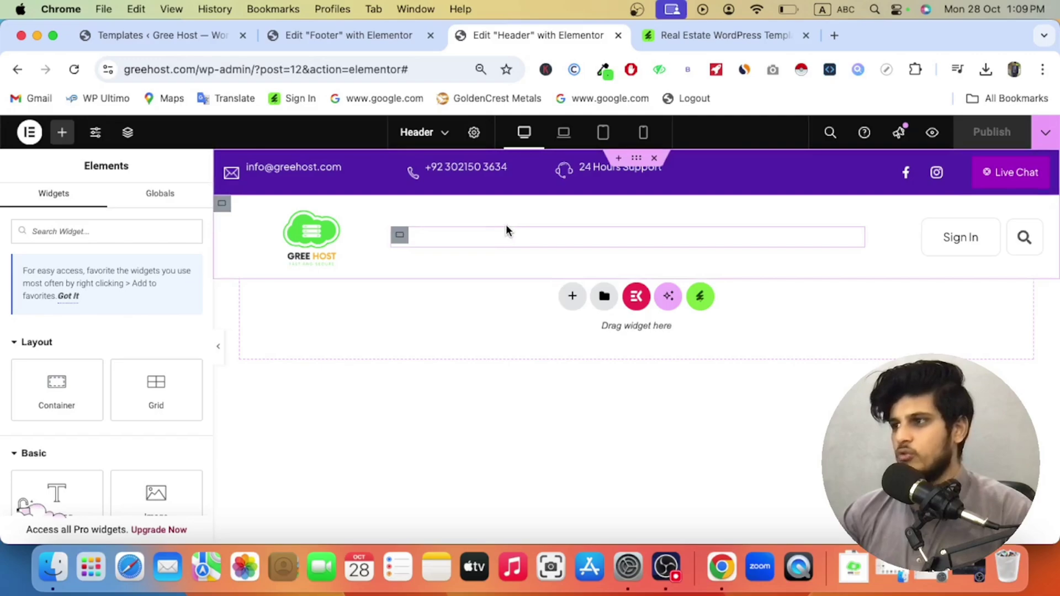
pyautogui.rightClick(512, 231)
pyautogui.click(538, 175)
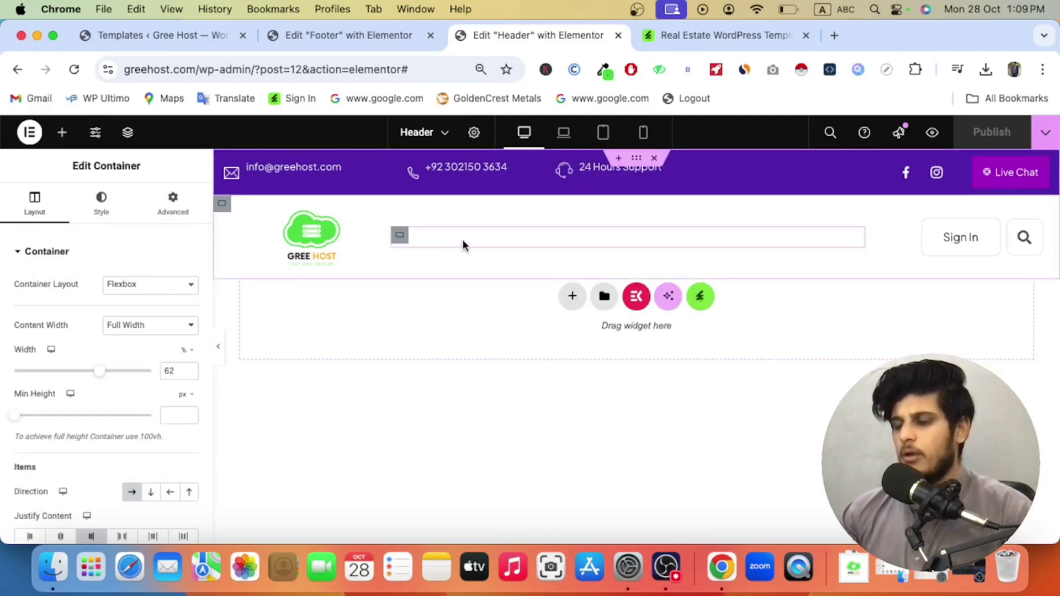
# Step: Open the installed template kits library in the footer editor and browse to the TrueLink footer
pyautogui.click(691, 33)
pyautogui.moveTo(138, 191)
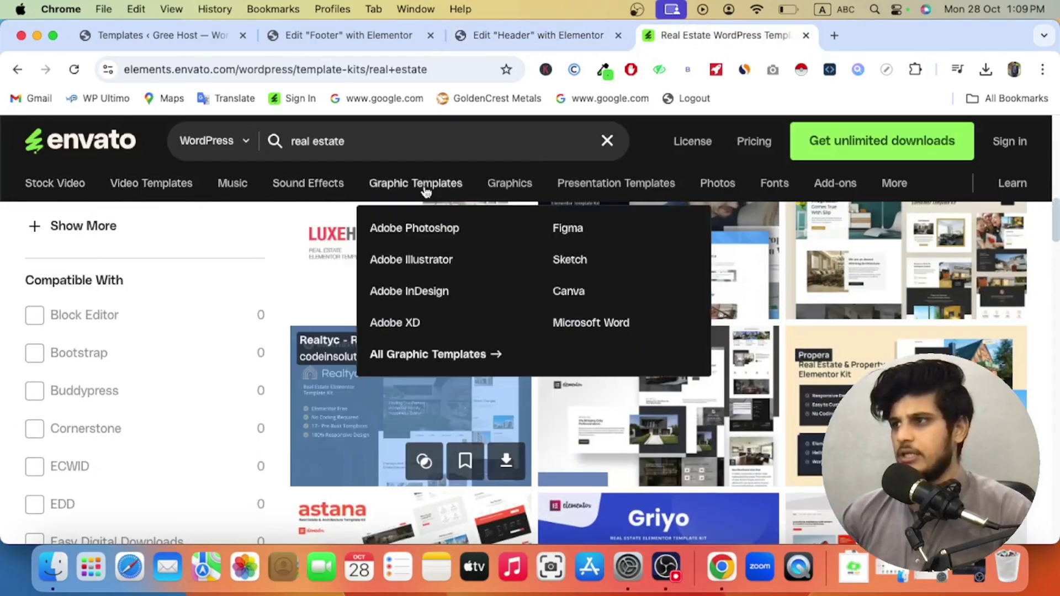
pyautogui.moveTo(380, 174)
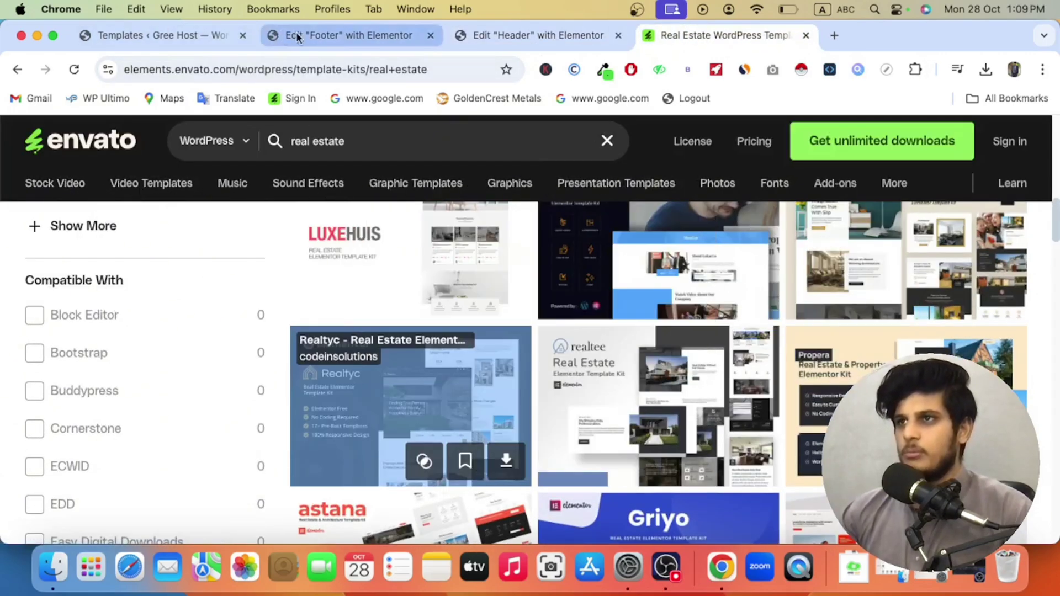
pyautogui.click(309, 35)
pyautogui.click(699, 270)
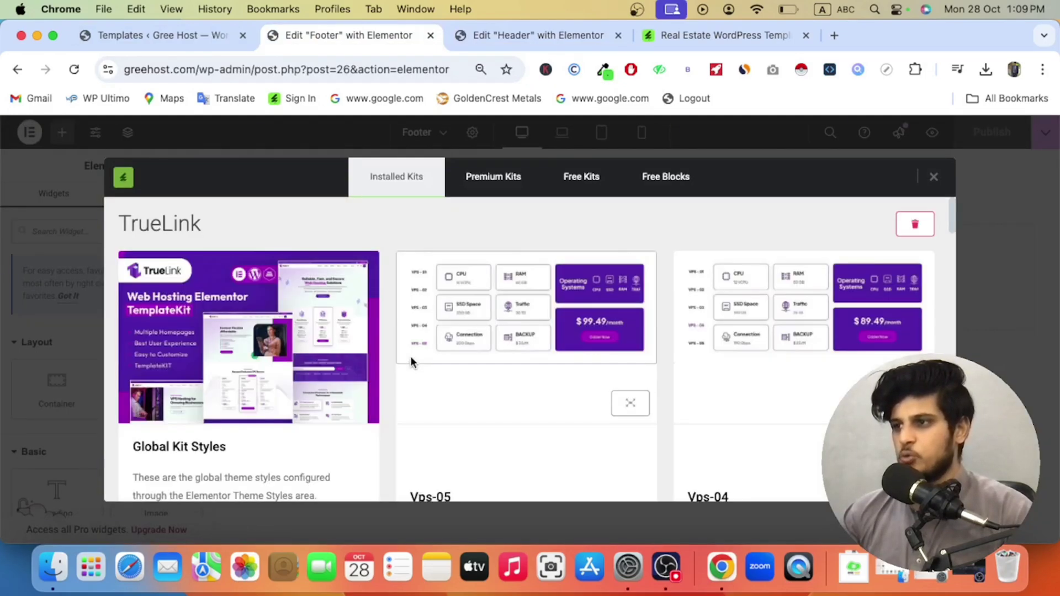
pyautogui.scroll(-3, 418, 373)
pyautogui.scroll(-15, 418, 372)
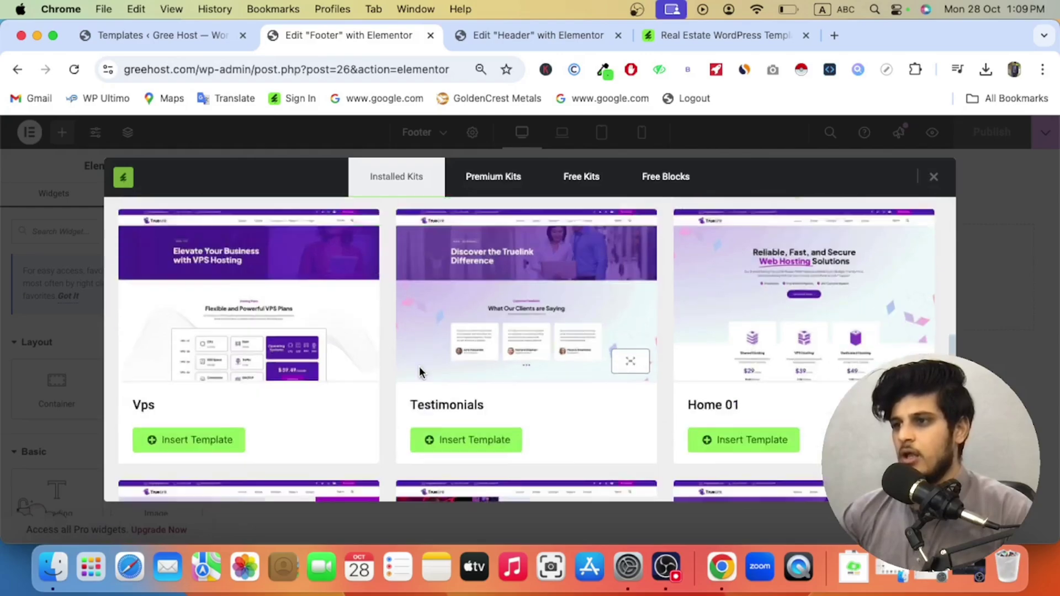
pyautogui.scroll(-10, 420, 371)
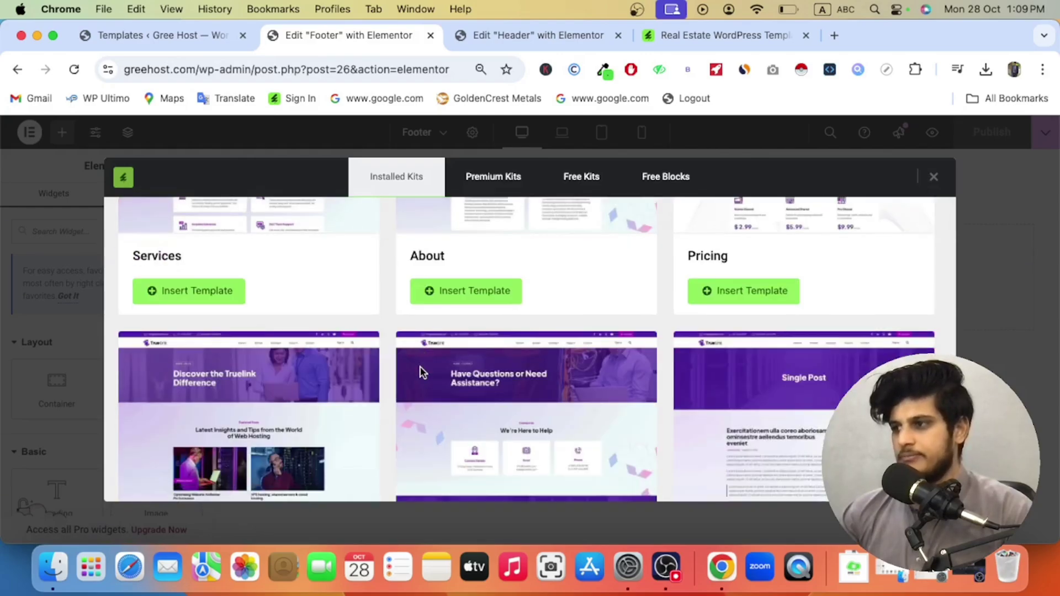
pyautogui.scroll(-3, 420, 373)
pyautogui.scroll(8, 421, 373)
pyautogui.scroll(-2, 420, 373)
pyautogui.scroll(1, 420, 373)
pyautogui.scroll(8, 420, 370)
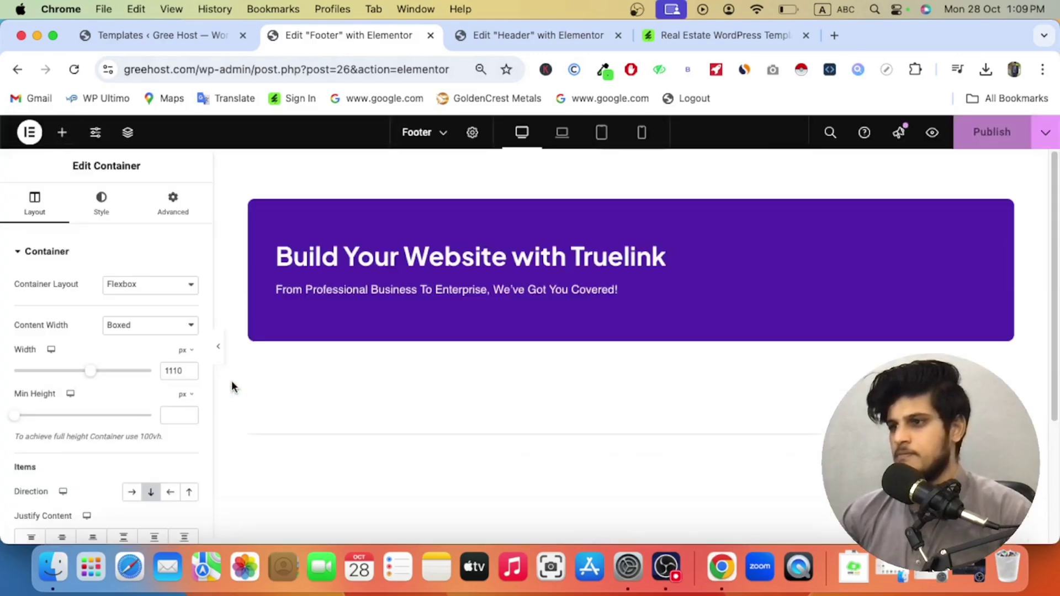
# Step: Select the street address text in the footer's Mailing Address list
pyautogui.scroll(-3, 356, 384)
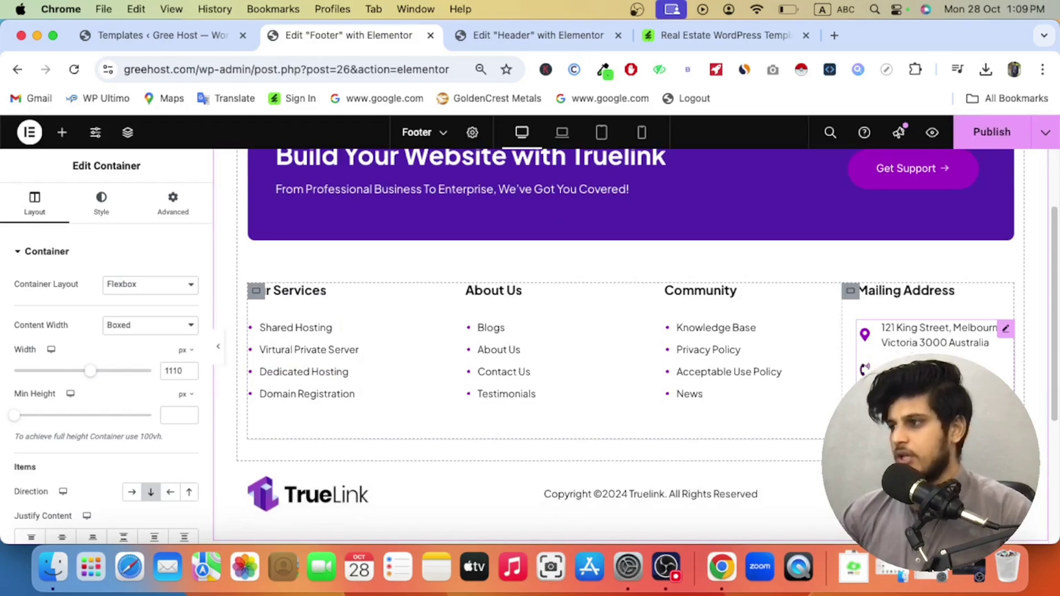
pyautogui.click(938, 335)
pyautogui.click(94, 337)
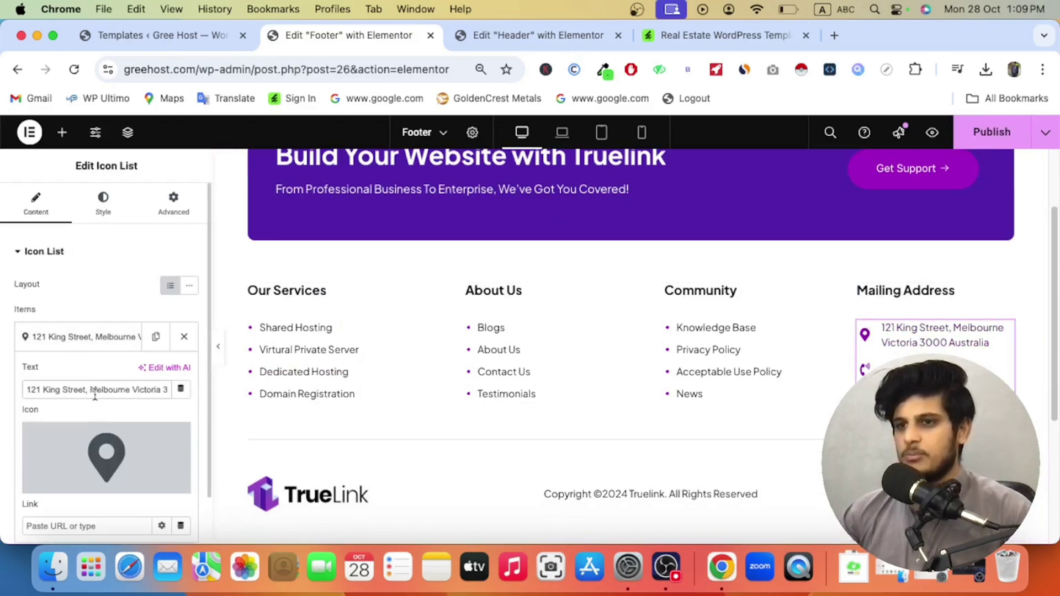
pyautogui.tripleClick(95, 392)
pyautogui.scroll(-3, 255, 433)
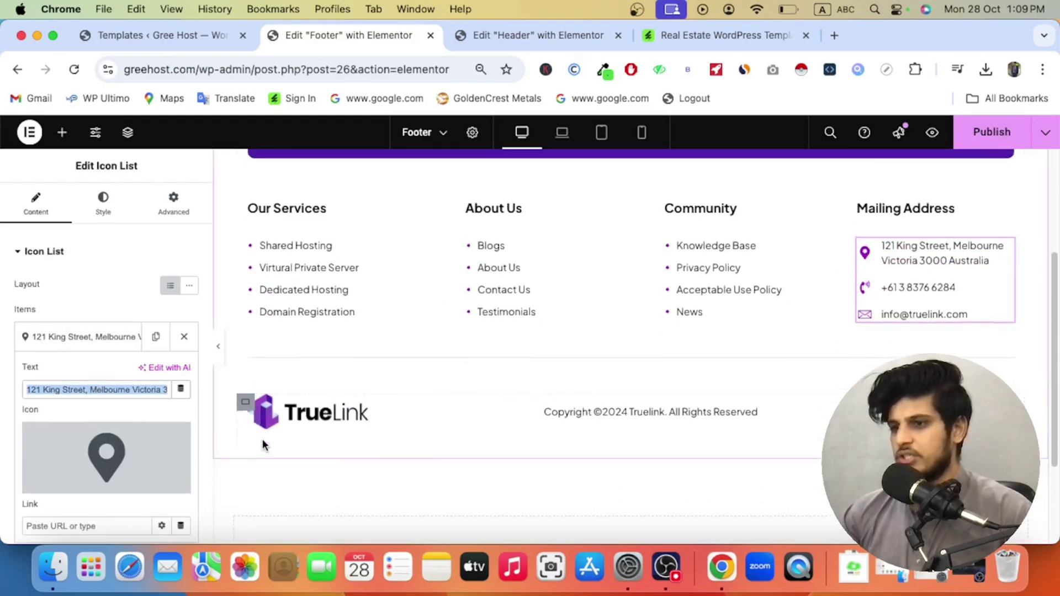
# Step: Swap the footer's TrueLink logo for the GREE HOST logo at 33% width
pyautogui.click(253, 405)
pyautogui.click(82, 311)
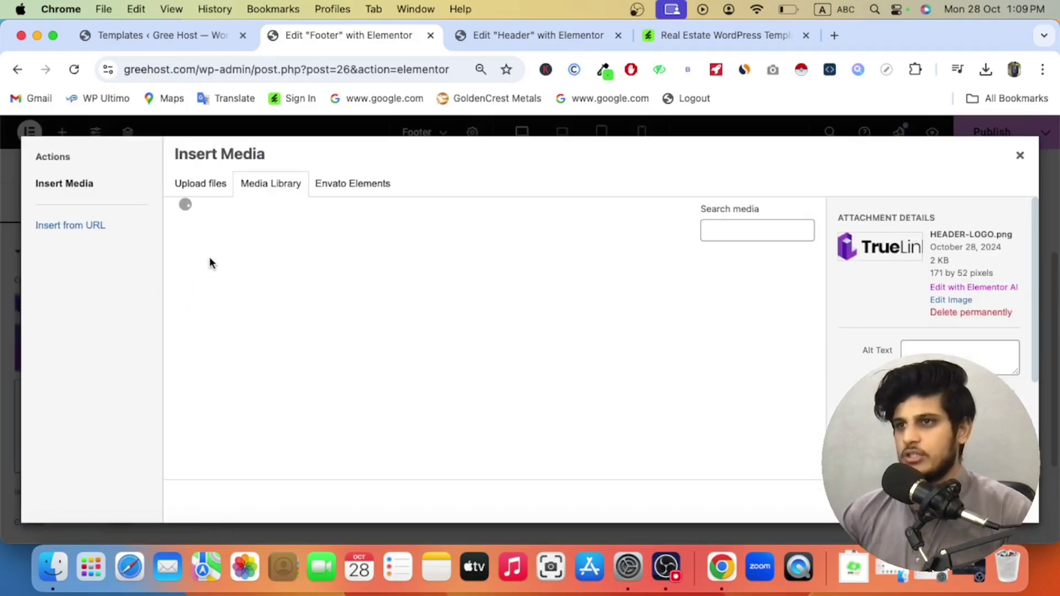
pyautogui.click(218, 276)
pyautogui.click(993, 500)
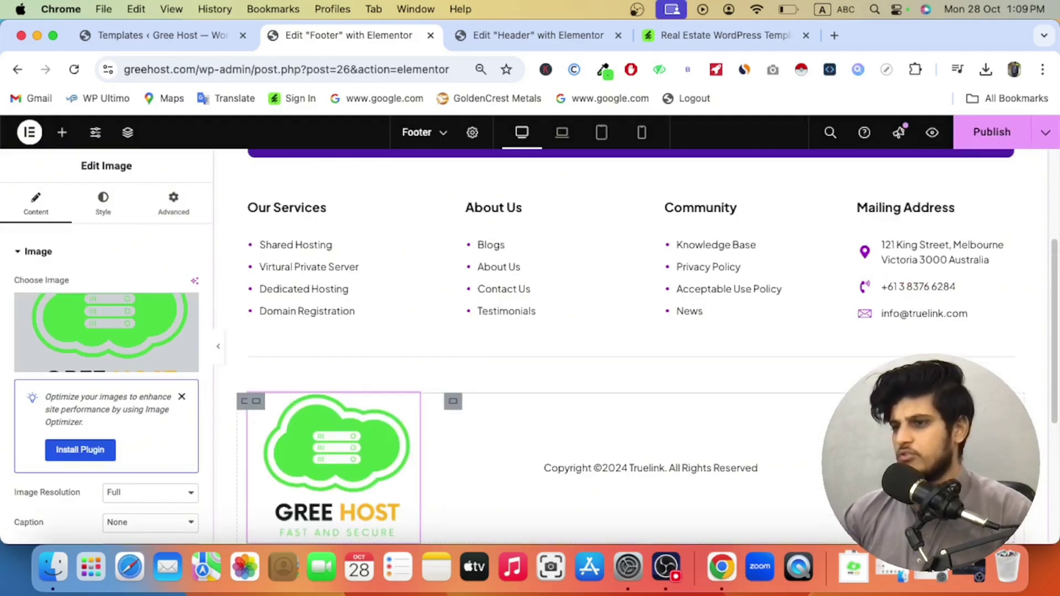
pyautogui.click(103, 204)
pyautogui.moveTo(15, 330); pyautogui.dragTo(55, 335)
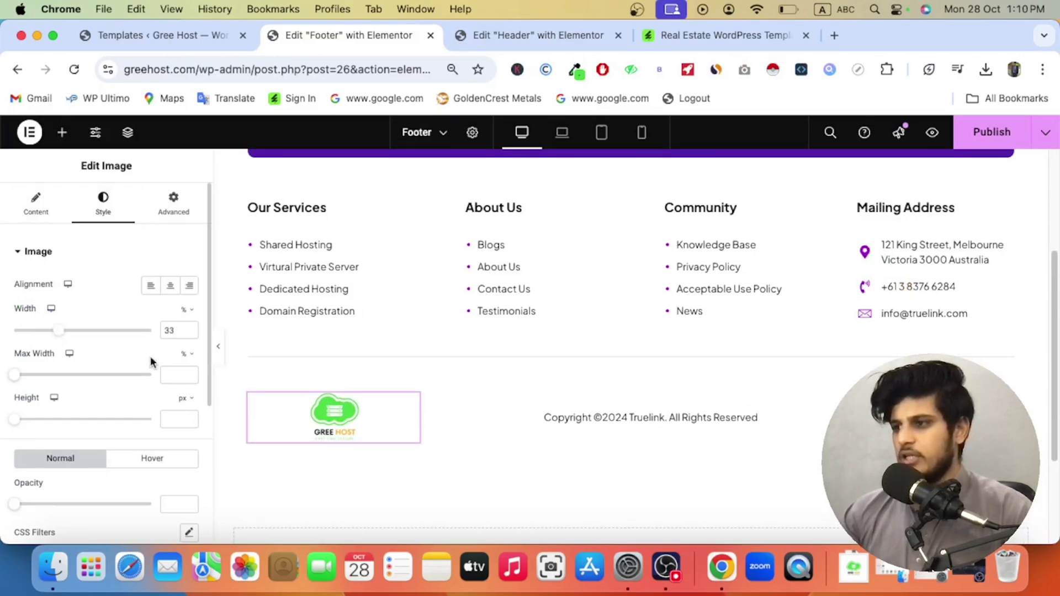
pyautogui.click(644, 422)
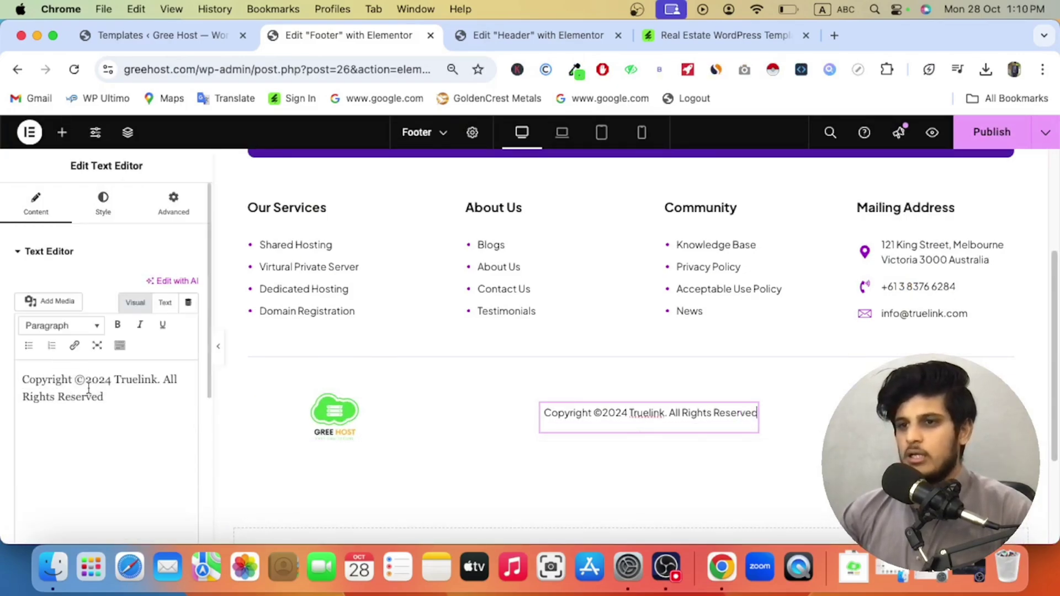
# Step: Delete 'Truelink' so the copyright line reads 'Copyright ©2024. All Rights Reserved'
pyautogui.moveTo(115, 381); pyautogui.dragTo(164, 385)
pyautogui.press('BackSpace')
pyautogui.press('BackSpace')
pyautogui.write('.')
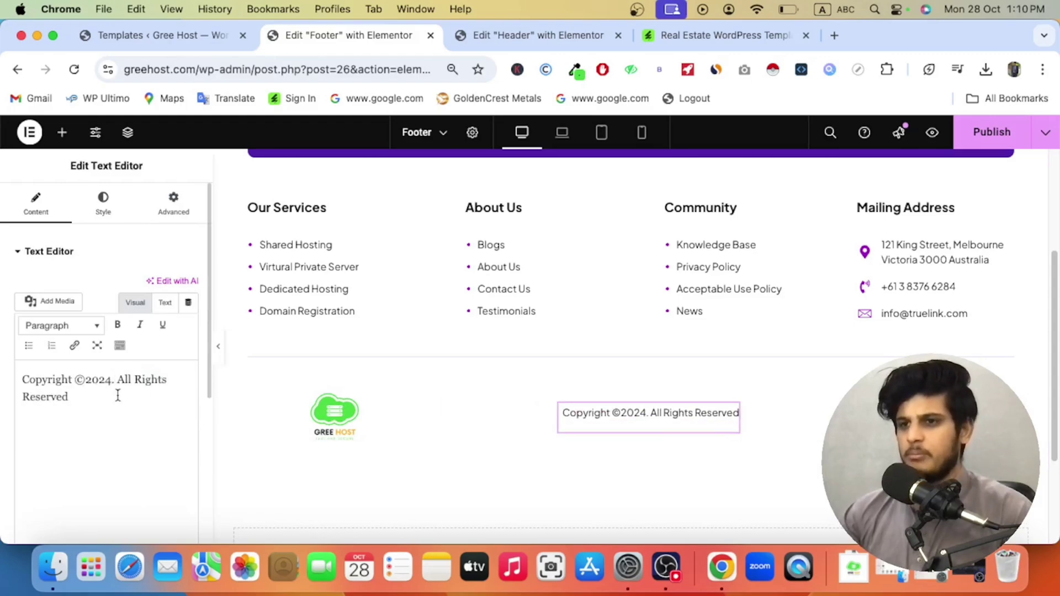
pyautogui.moveTo(117, 380); pyautogui.dragTo(189, 409)
pyautogui.click(96, 409)
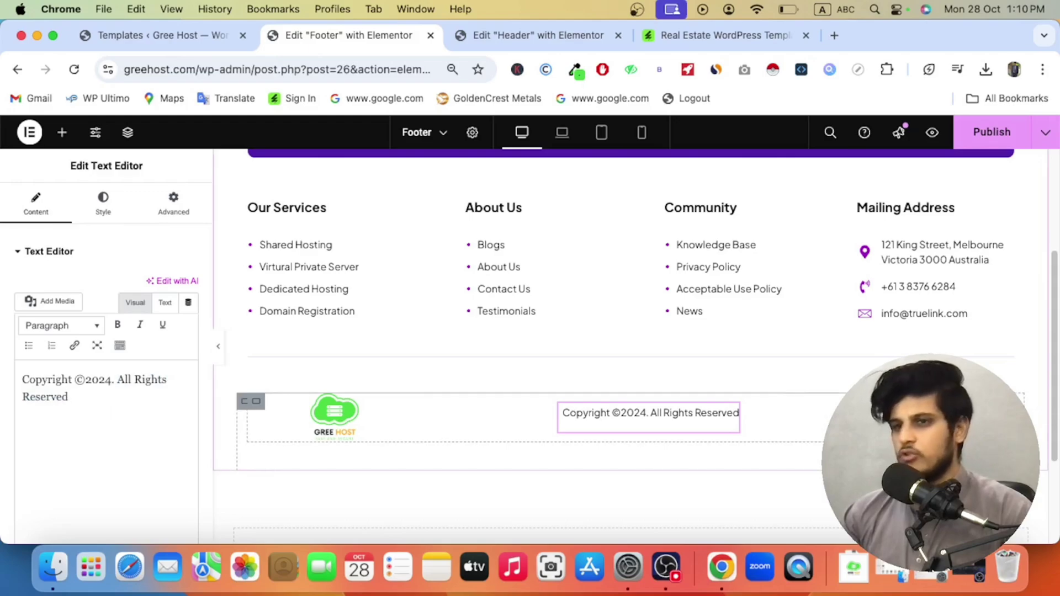
# Step: Remove the LinkedIn and X Twitter items from the Social Icons widget, keeping Facebook and YouTube
pyautogui.click(969, 414)
pyautogui.click(183, 346)
pyautogui.click(182, 348)
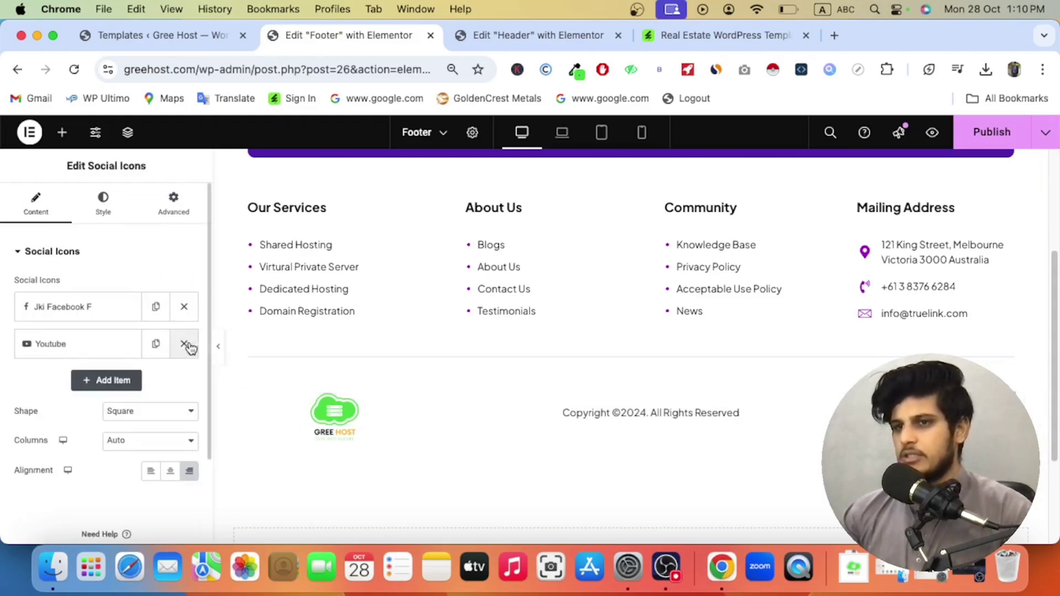
pyautogui.rightClick(986, 414)
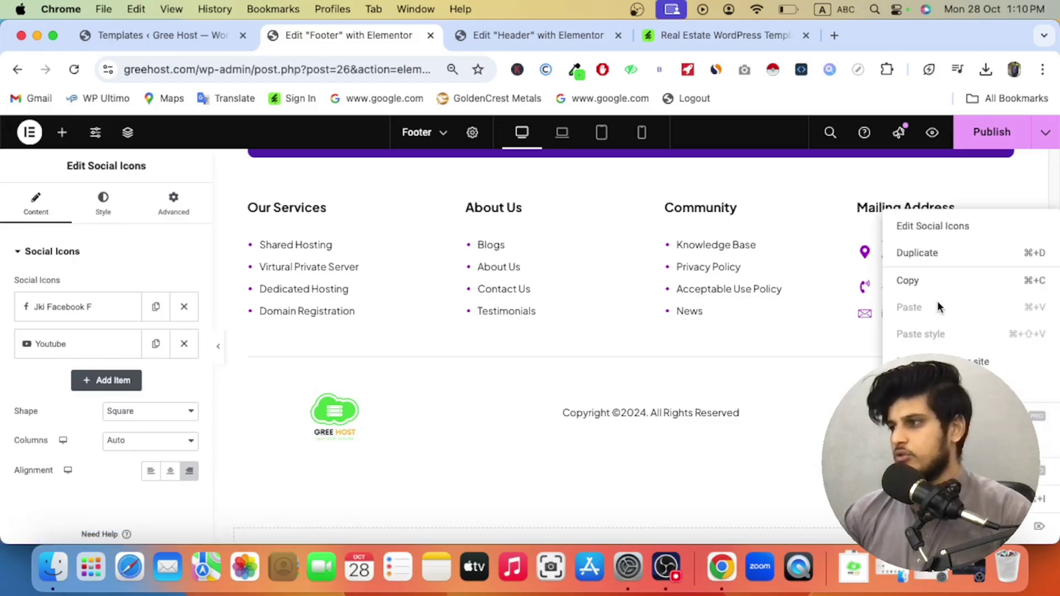
pyautogui.click(770, 518)
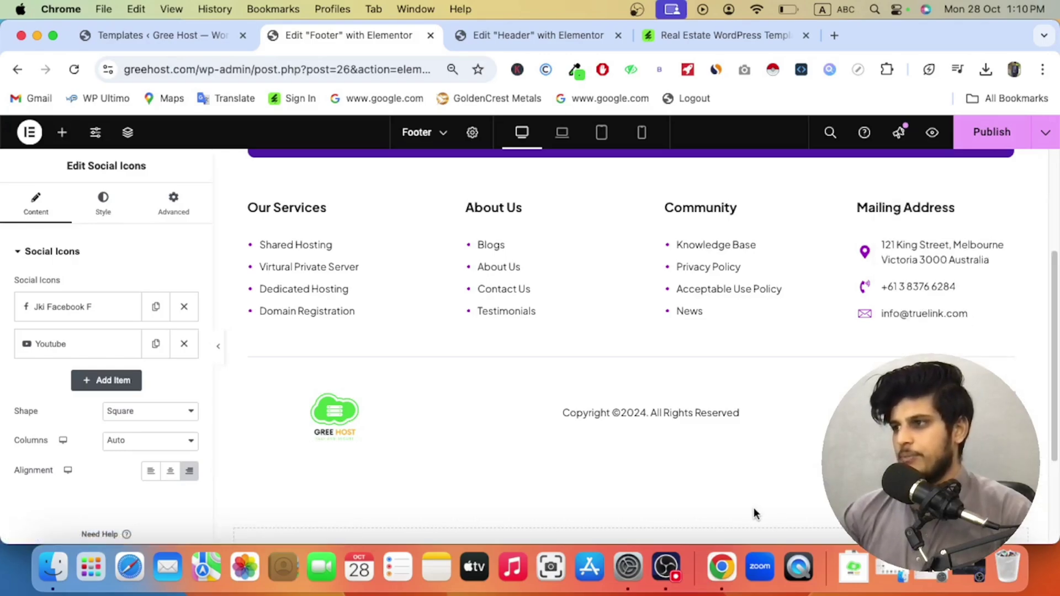
# Step: Inspect the About Us link list by expanding and collapsing its Blogs item
pyautogui.click(497, 251)
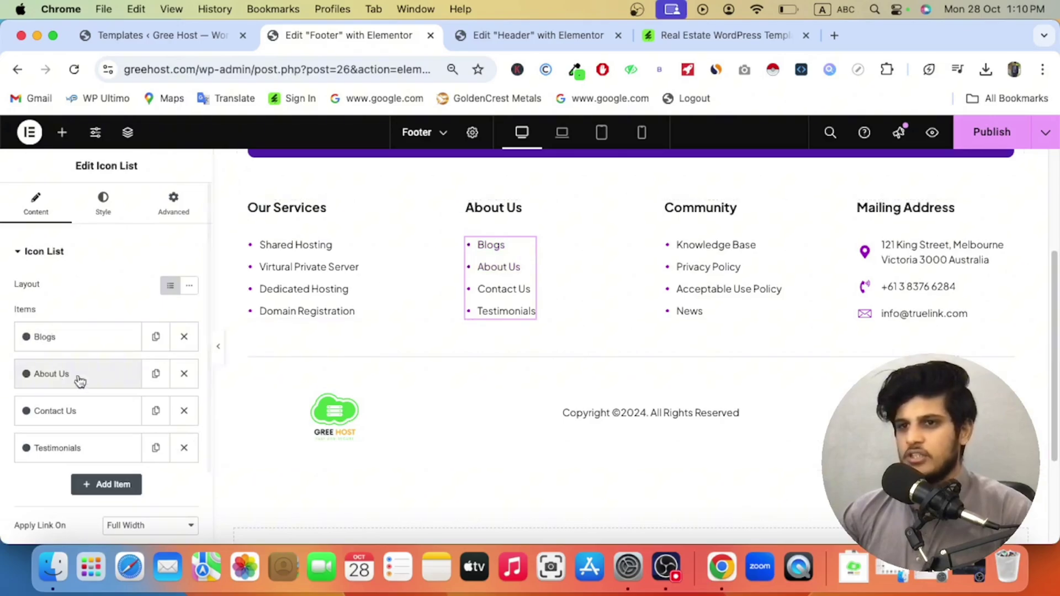
pyautogui.click(52, 338)
pyautogui.scroll(-3, 42, 378)
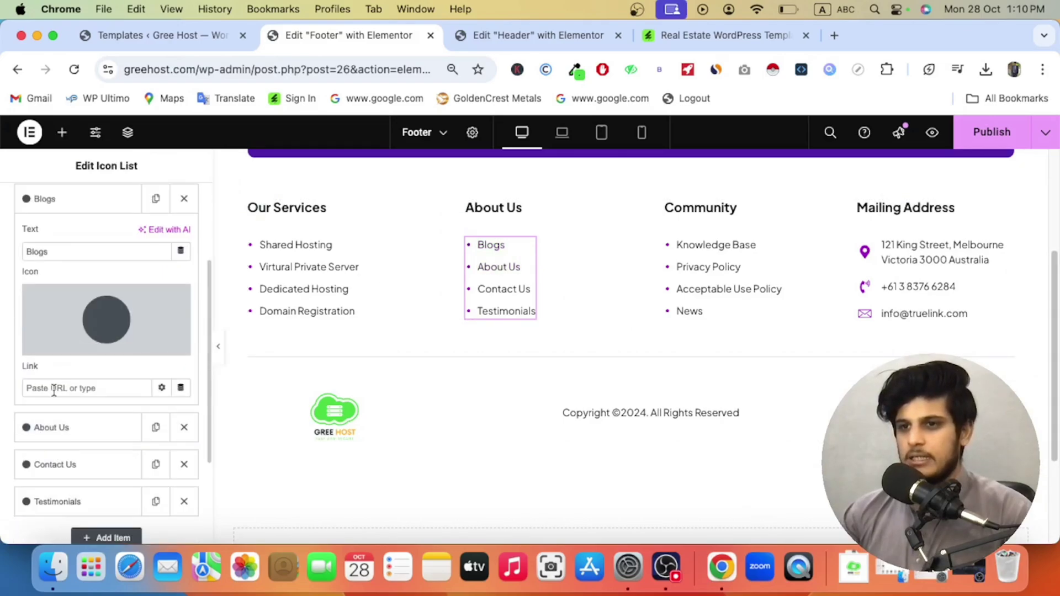
pyautogui.click(63, 198)
pyautogui.scroll(3, 392, 342)
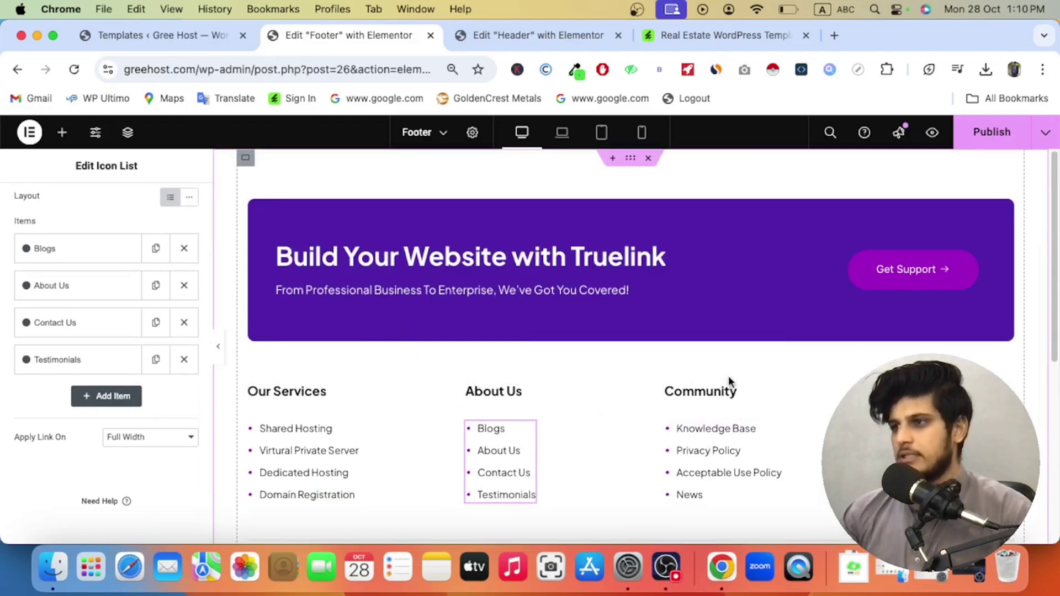
pyautogui.scroll(-3, 745, 433)
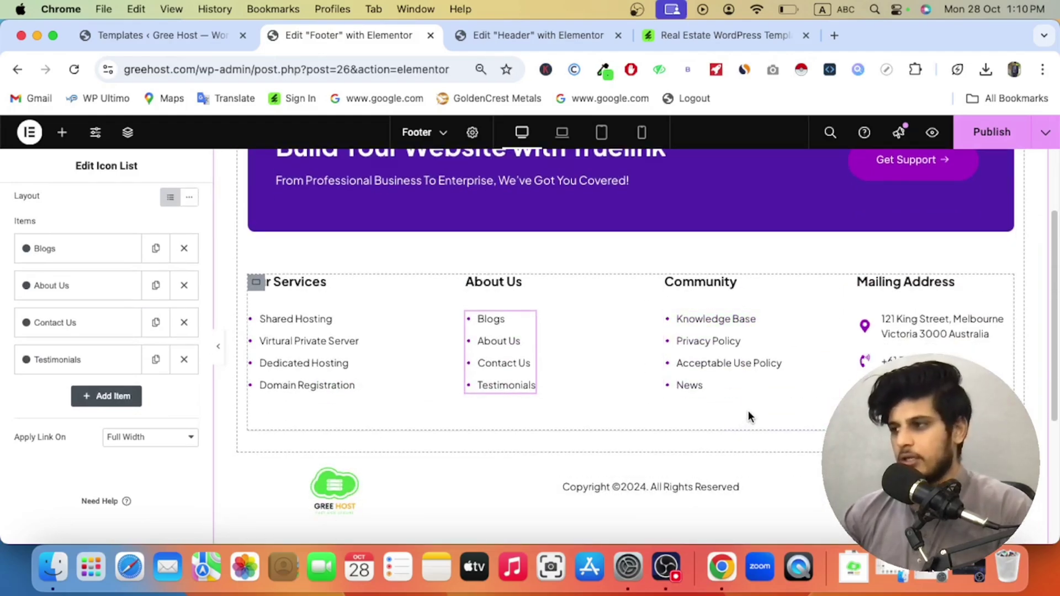
# Step: Change the Mailing Address email's domain to greehost.com
pyautogui.click(895, 372)
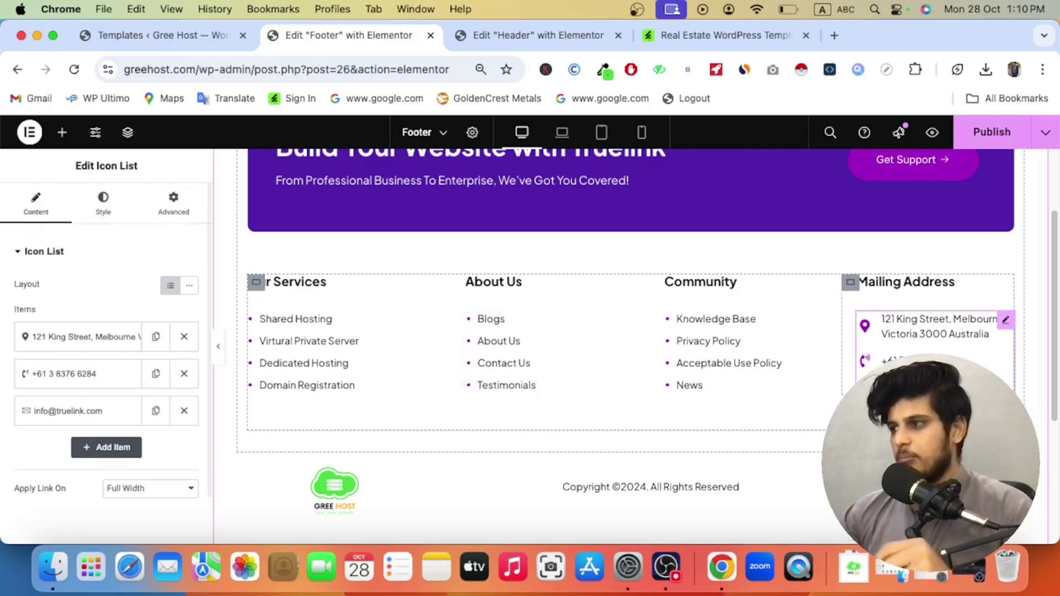
pyautogui.scroll(-2, 106, 310)
pyautogui.click(102, 359)
pyautogui.scroll(-5, 110, 387)
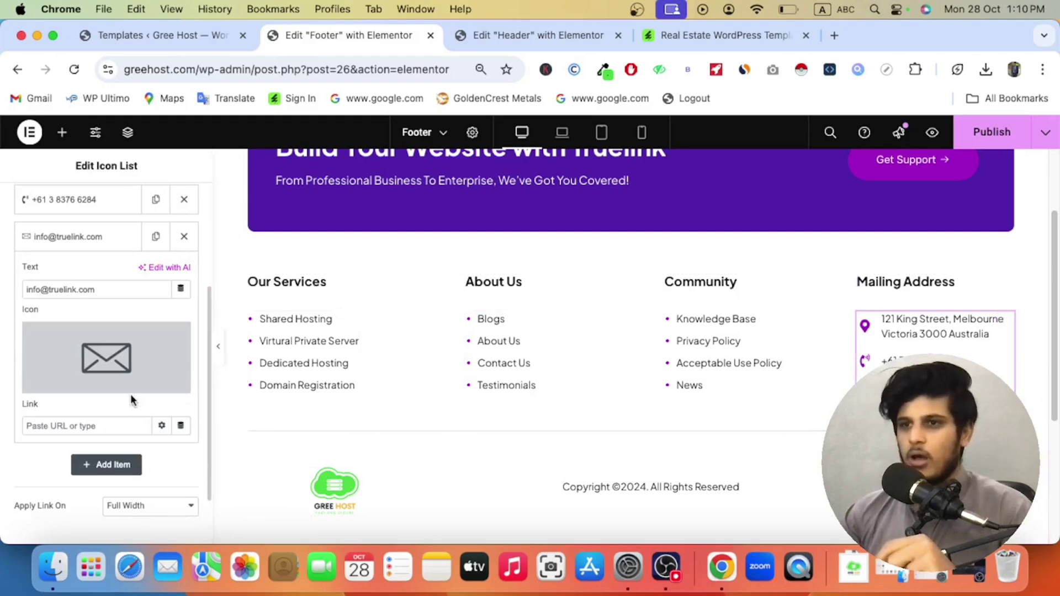
pyautogui.moveTo(96, 289); pyautogui.dragTo(47, 290)
pyautogui.moveTo(179, 358)
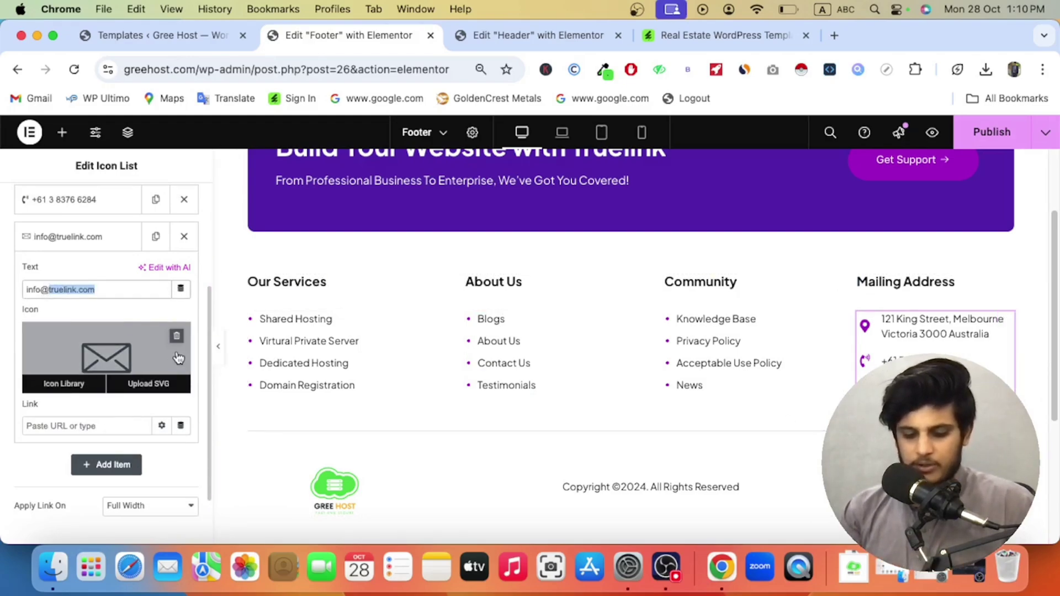
pyautogui.write('greehost.com')
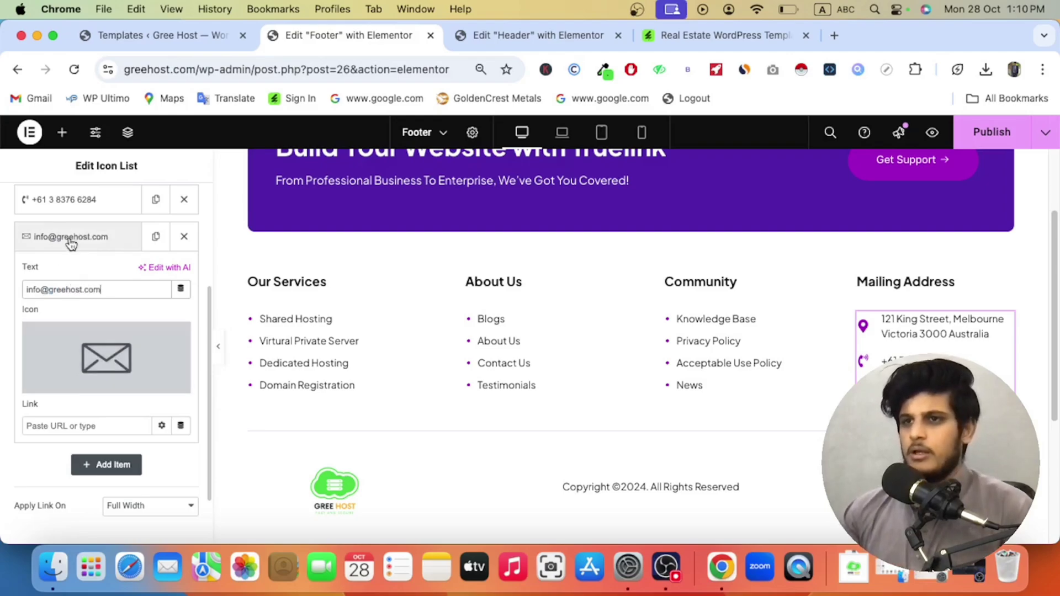
pyautogui.click(76, 238)
pyautogui.click(76, 208)
pyautogui.tripleClick(97, 272)
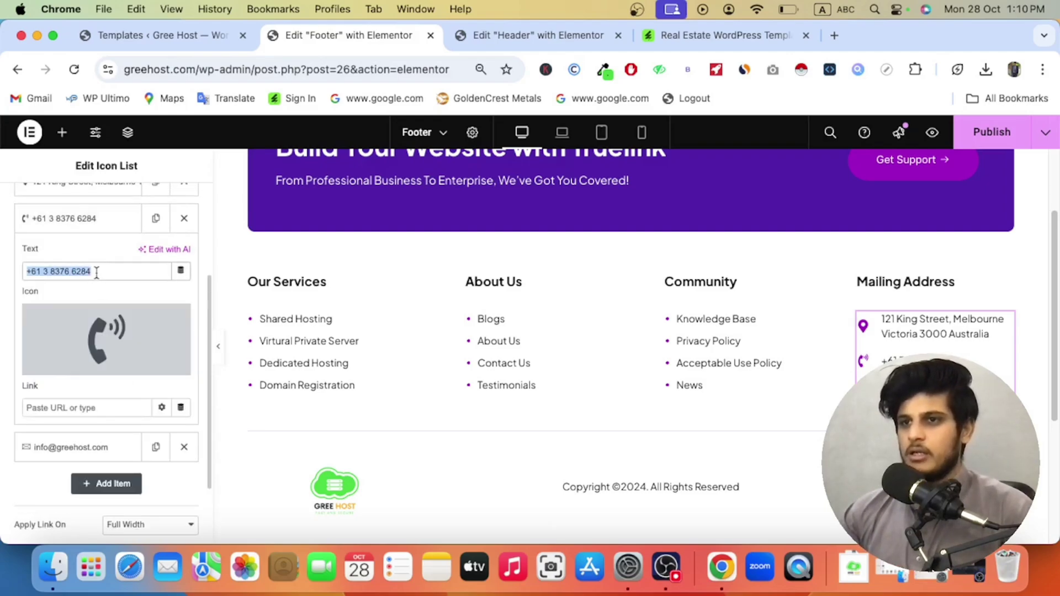
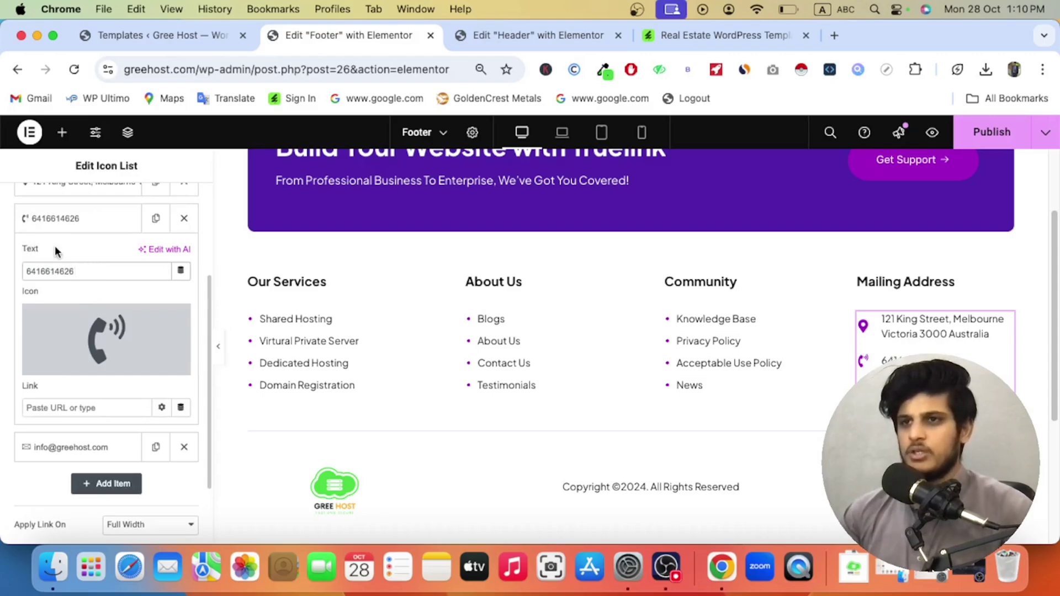
pyautogui.click(57, 227)
pyautogui.click(77, 189)
pyautogui.tripleClick(105, 253)
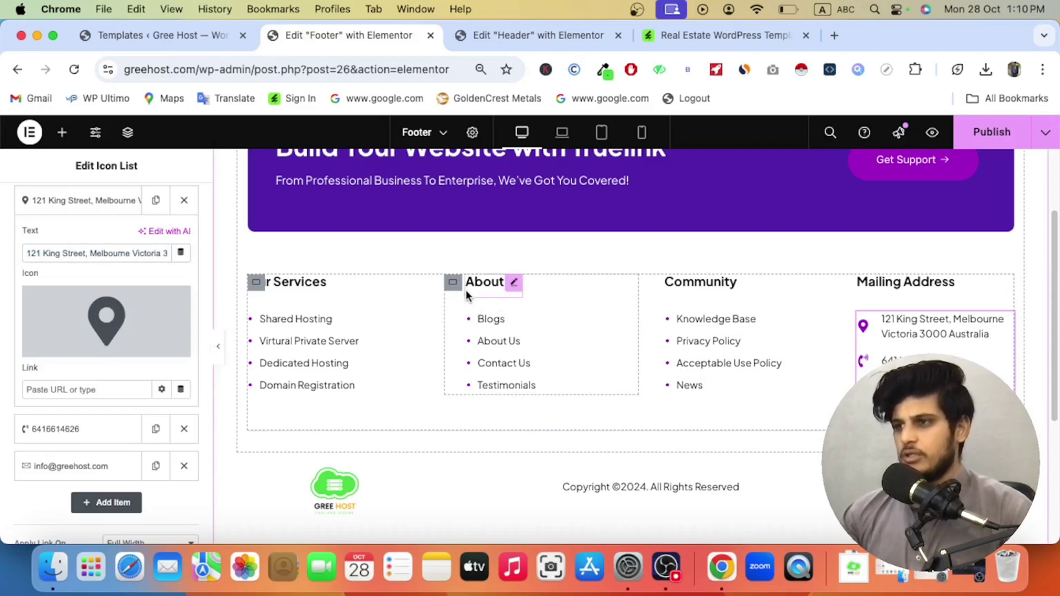
# Step: Delete the About Us column and set Mailing Address, Community and Our Services widths to 33%
pyautogui.rightClick(458, 287)
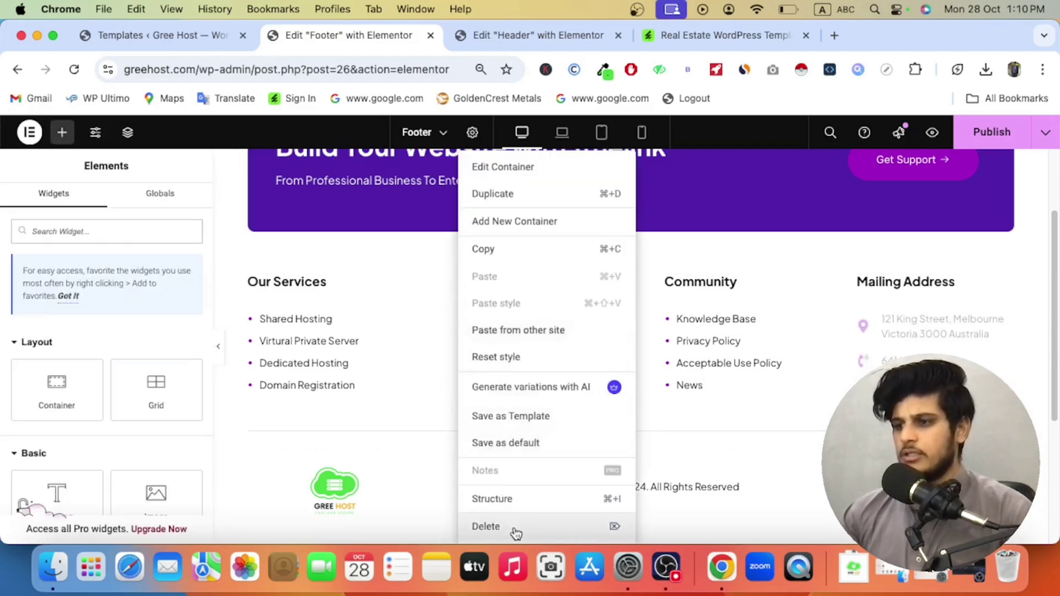
pyautogui.click(482, 525)
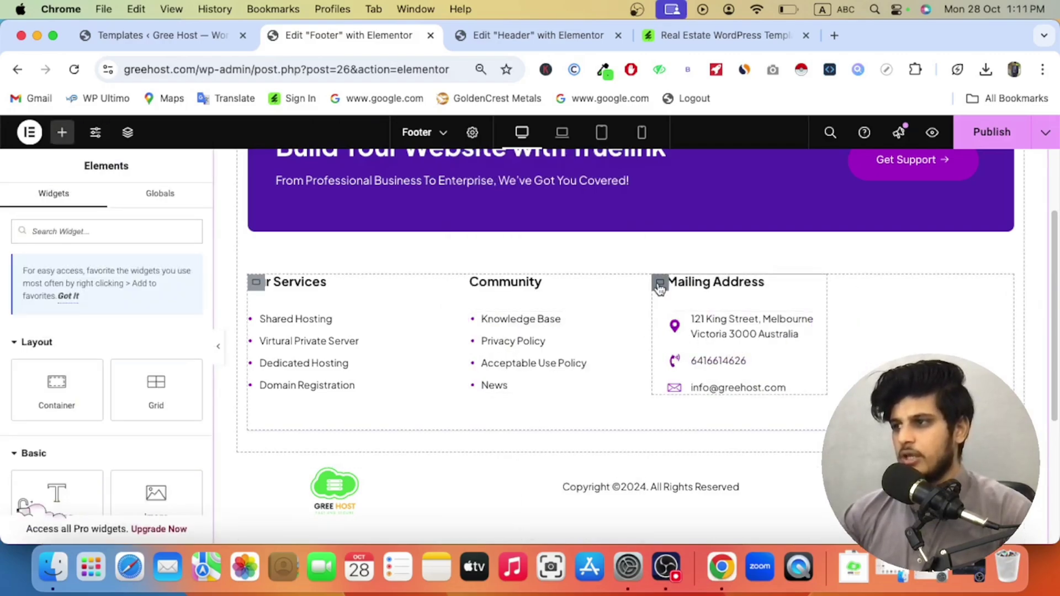
pyautogui.click(660, 284)
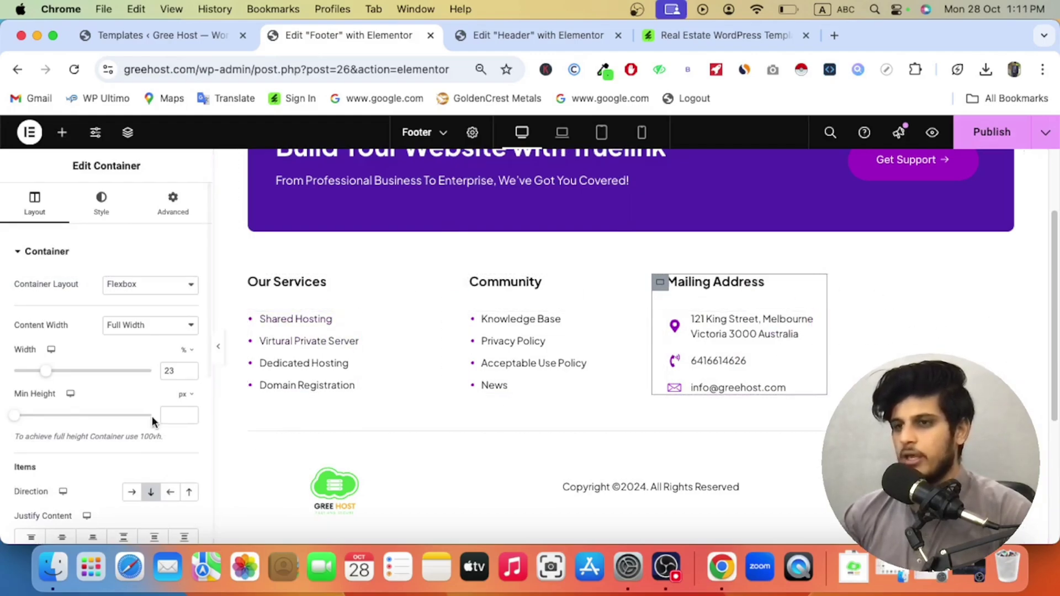
pyautogui.doubleClick(173, 370)
pyautogui.write('33')
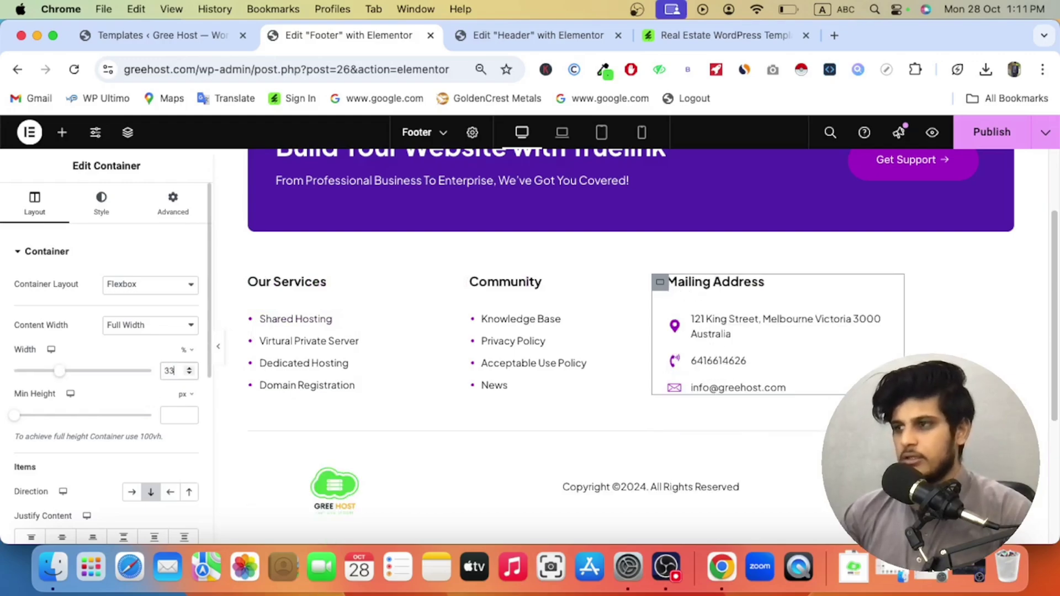
pyautogui.click(450, 309)
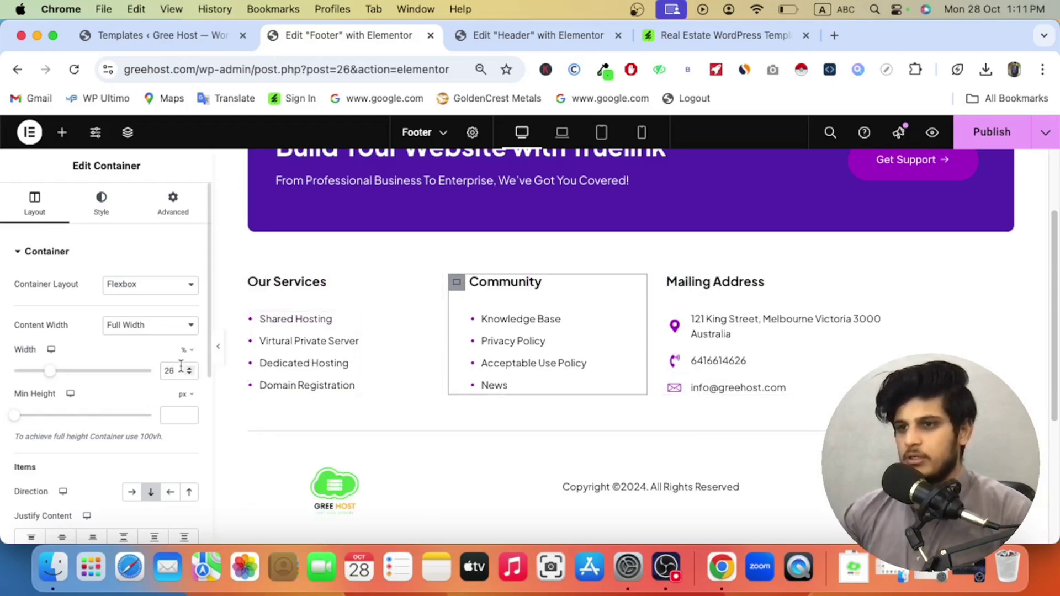
pyautogui.doubleClick(173, 370)
pyautogui.write('33')
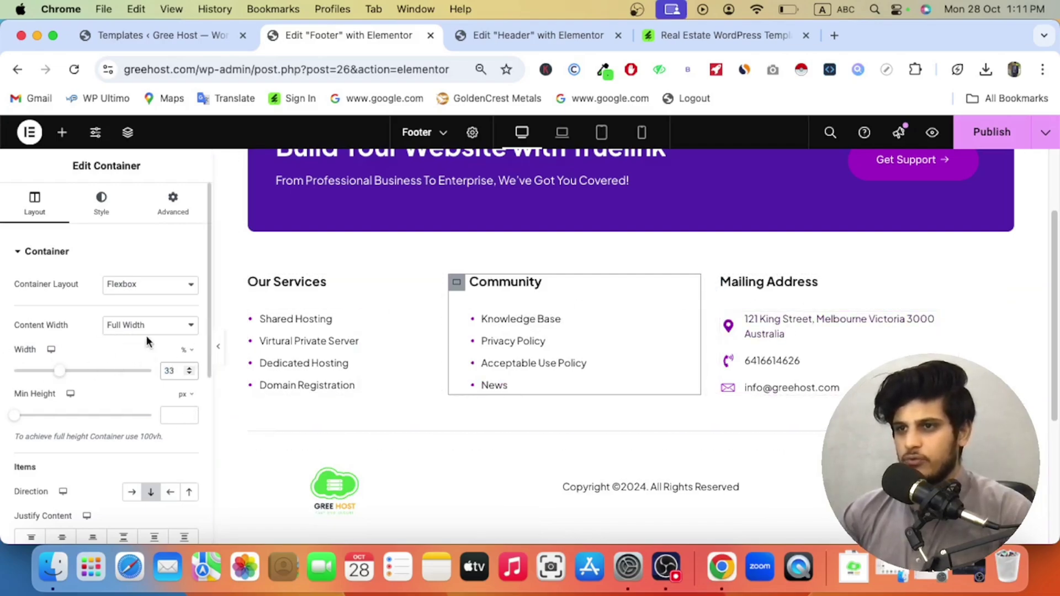
pyautogui.click(256, 283)
pyautogui.doubleClick(170, 371)
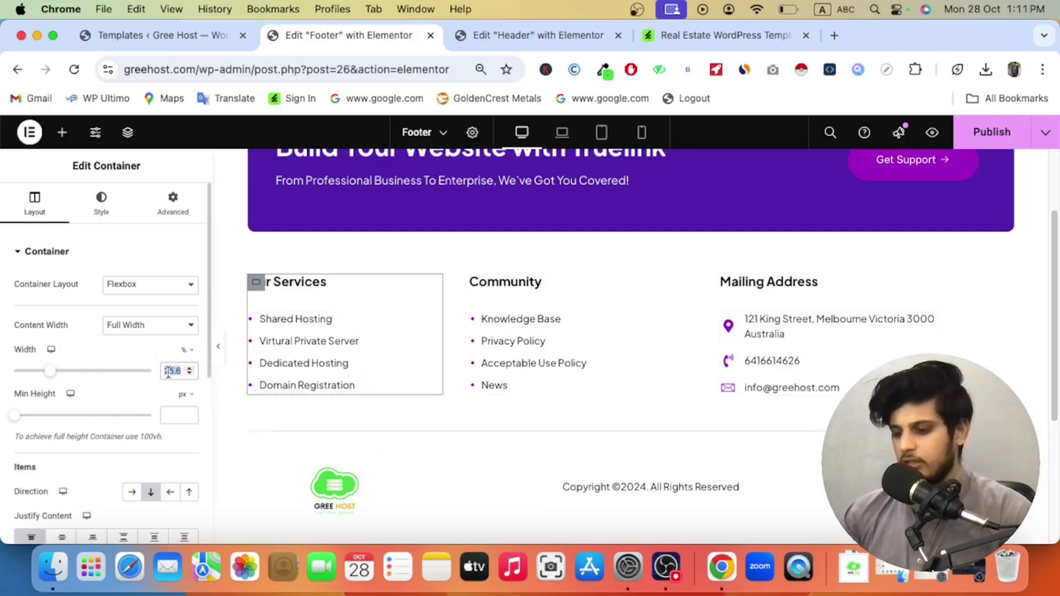
pyautogui.write('33')
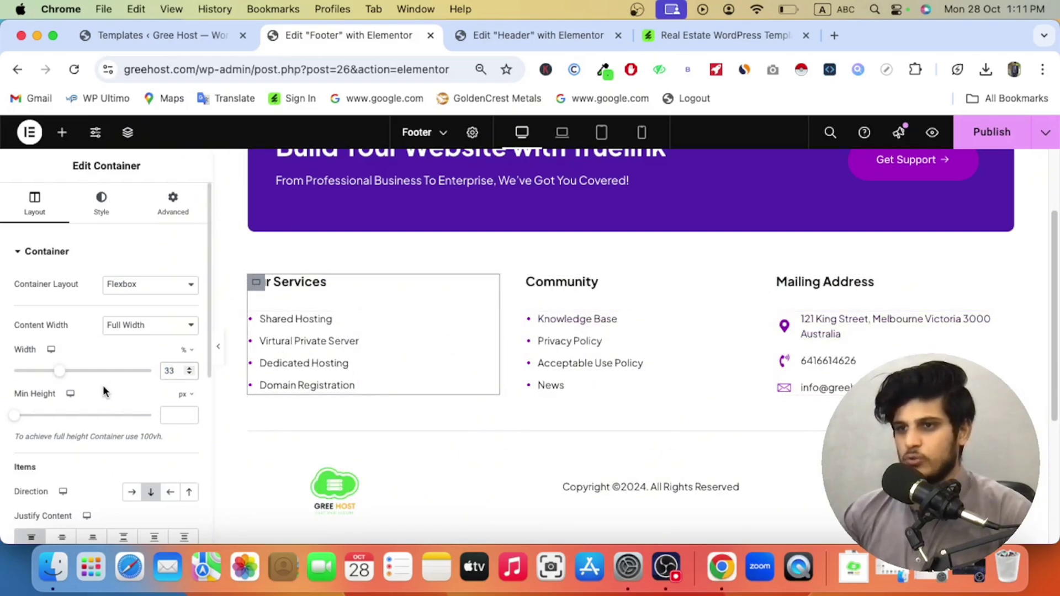
# Step: Try a solid background colour on the column, then clear it again
pyautogui.scroll(-2, 101, 386)
pyautogui.scroll(-1, 101, 386)
pyautogui.scroll(-5, 108, 390)
pyautogui.scroll(8, 111, 390)
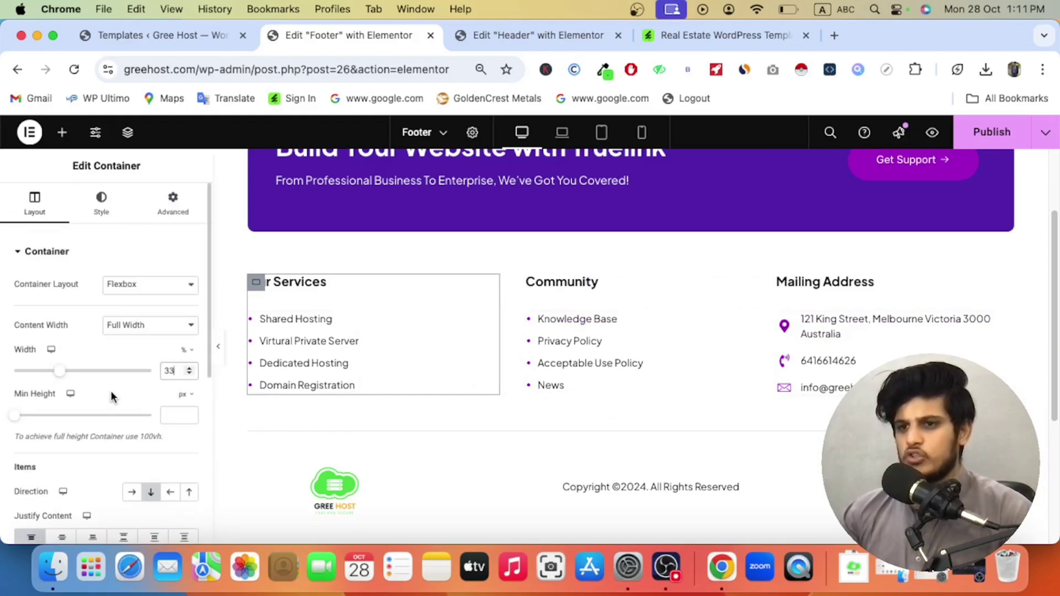
pyautogui.click(85, 216)
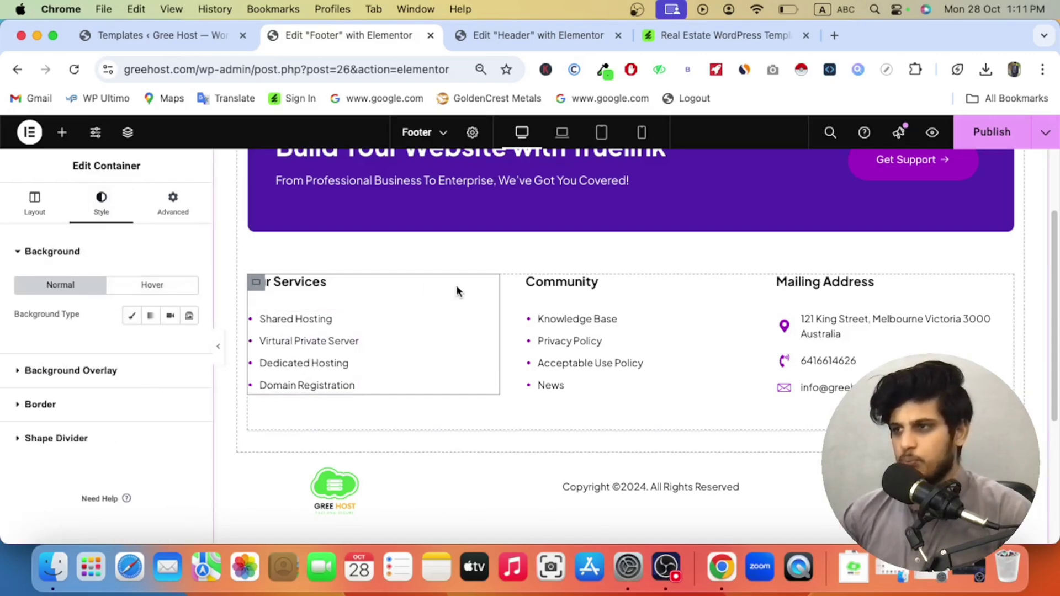
pyautogui.click(131, 316)
pyautogui.click(190, 345)
pyautogui.click(182, 208)
pyautogui.moveTo(181, 208)
pyautogui.mouseDown()
pyautogui.moveTo(270, 161)
pyautogui.moveTo(142, 229)
pyautogui.moveTo(83, 161)
pyautogui.mouseUp()
pyautogui.click(213, 133)
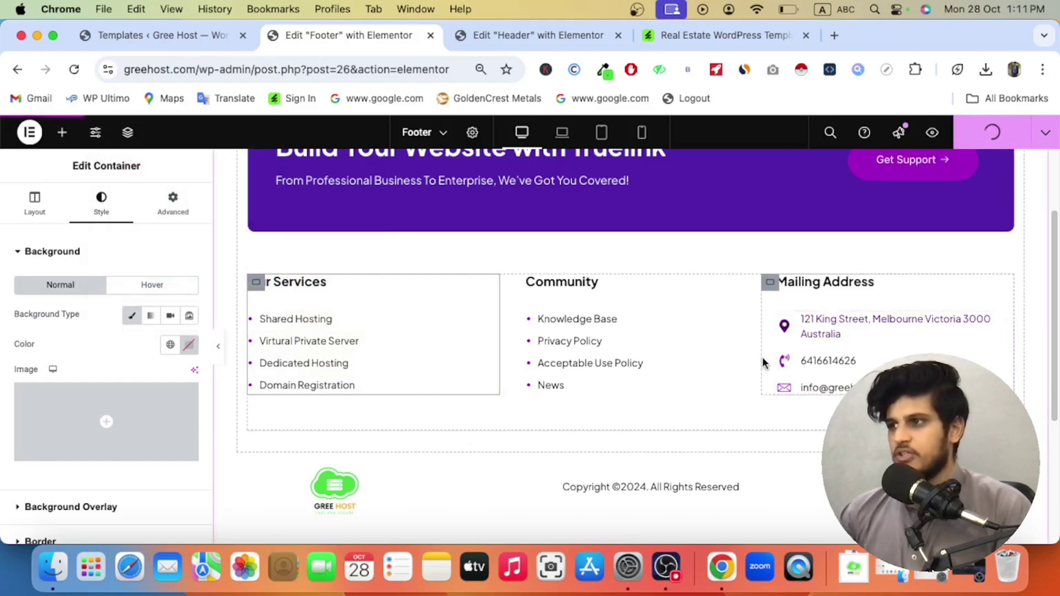
pyautogui.scroll(2, 758, 359)
pyautogui.scroll(-5, 758, 359)
pyautogui.scroll(5, 761, 354)
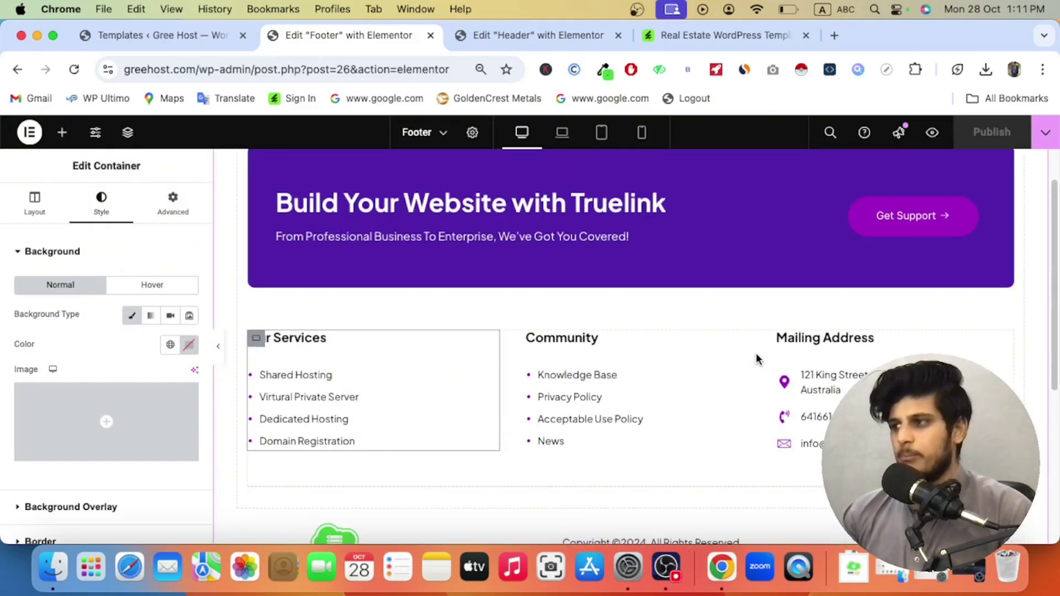
# Step: Go from the Gree Host templates list to the Appearance > Menus page
pyautogui.click(161, 35)
pyautogui.scroll(1, 101, 313)
pyautogui.scroll(5, 102, 309)
pyautogui.scroll(-2, 82, 375)
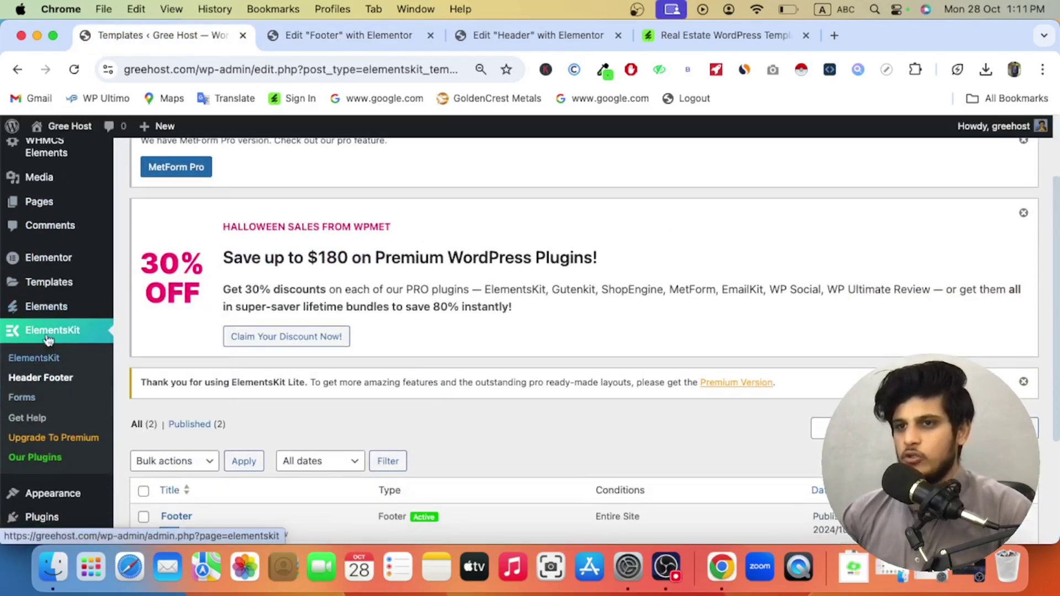
pyautogui.scroll(-3, 42, 443)
pyautogui.moveTo(48, 371)
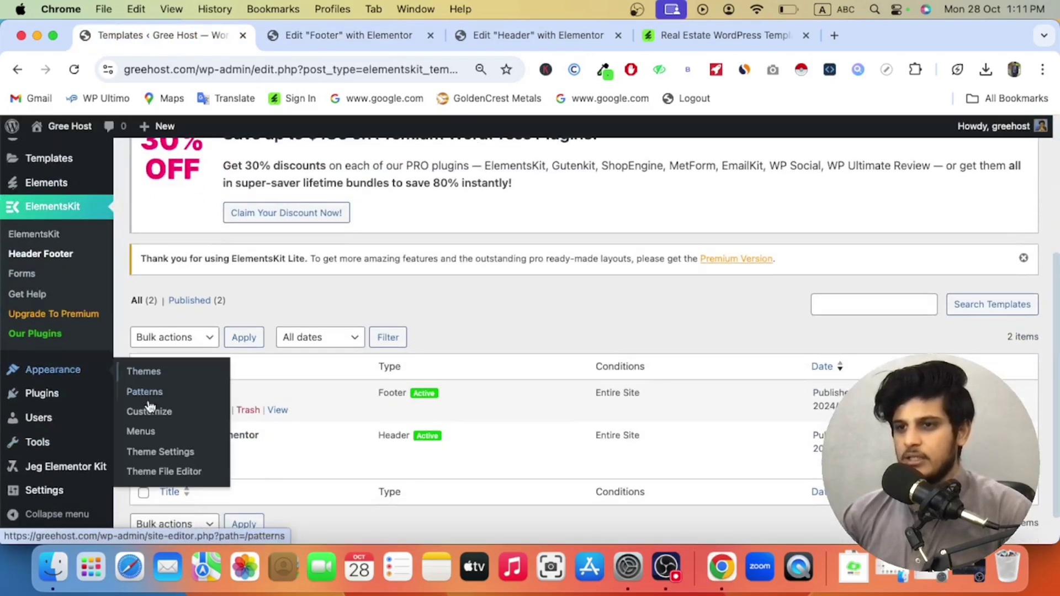
pyautogui.click(149, 438)
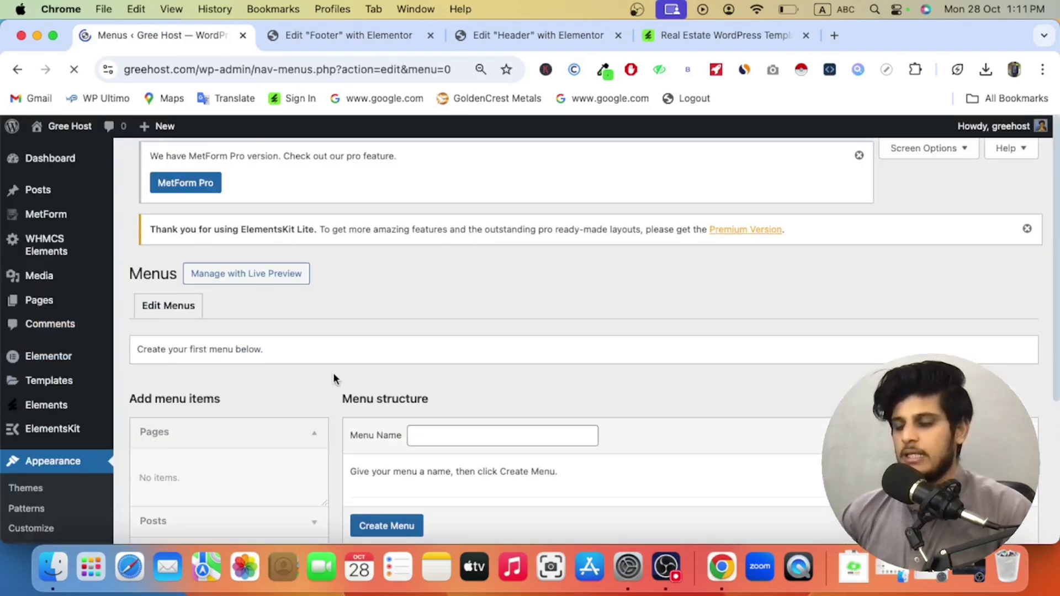
# Step: Open Pages > Add New Page in a new browser tab
pyautogui.scroll(-4, 359, 373)
pyautogui.scroll(4, 200, 381)
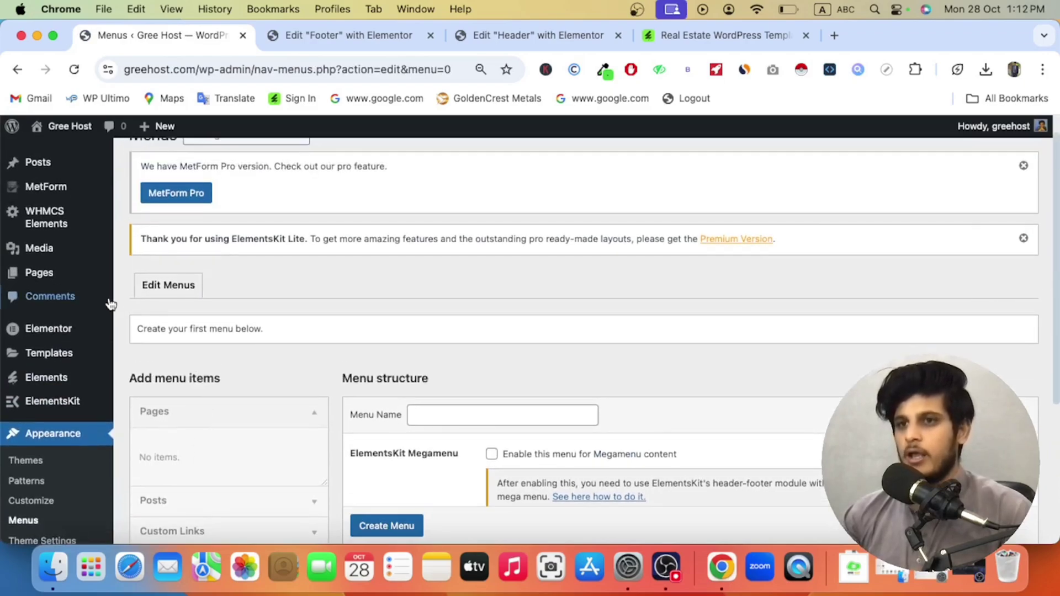
pyautogui.moveTo(102, 275)
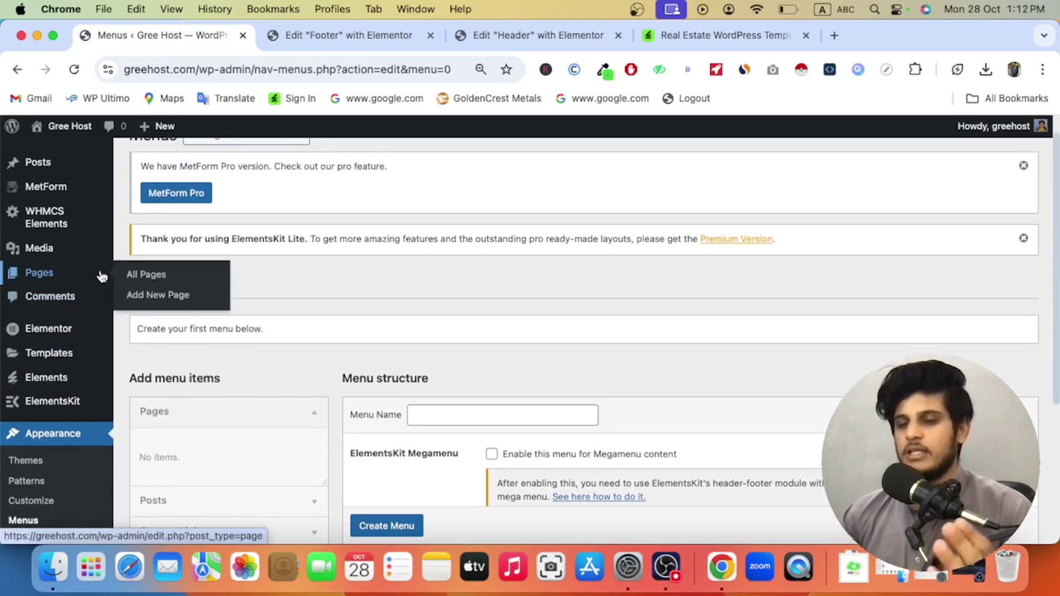
pyautogui.rightClick(153, 299)
pyautogui.click(154, 303)
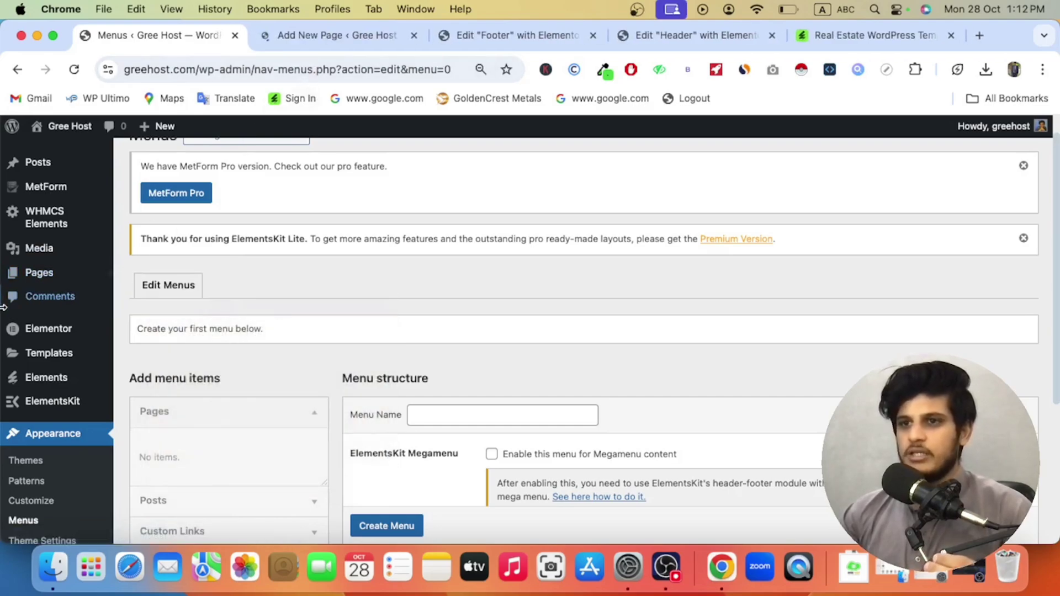
# Step: Go to the Add New Page tab and close the 'Welcome to the block editor' guide
pyautogui.click(309, 33)
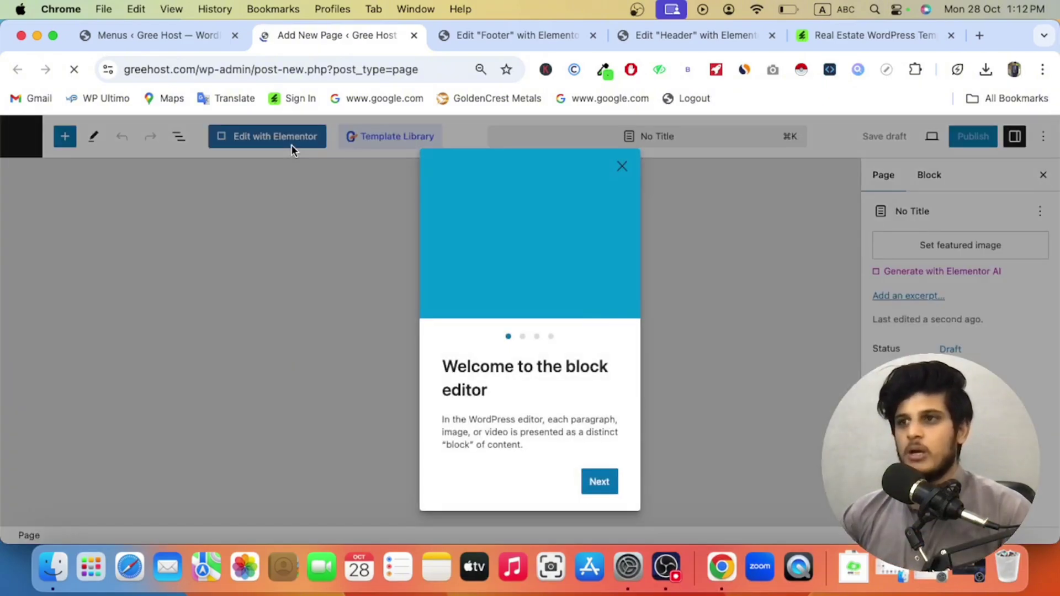
pyautogui.click(622, 166)
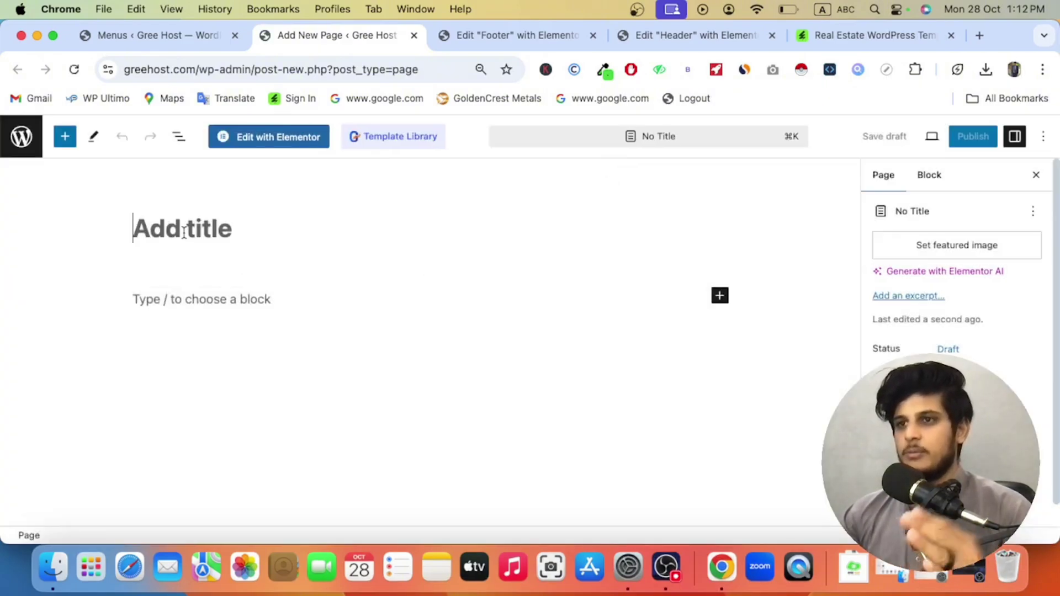
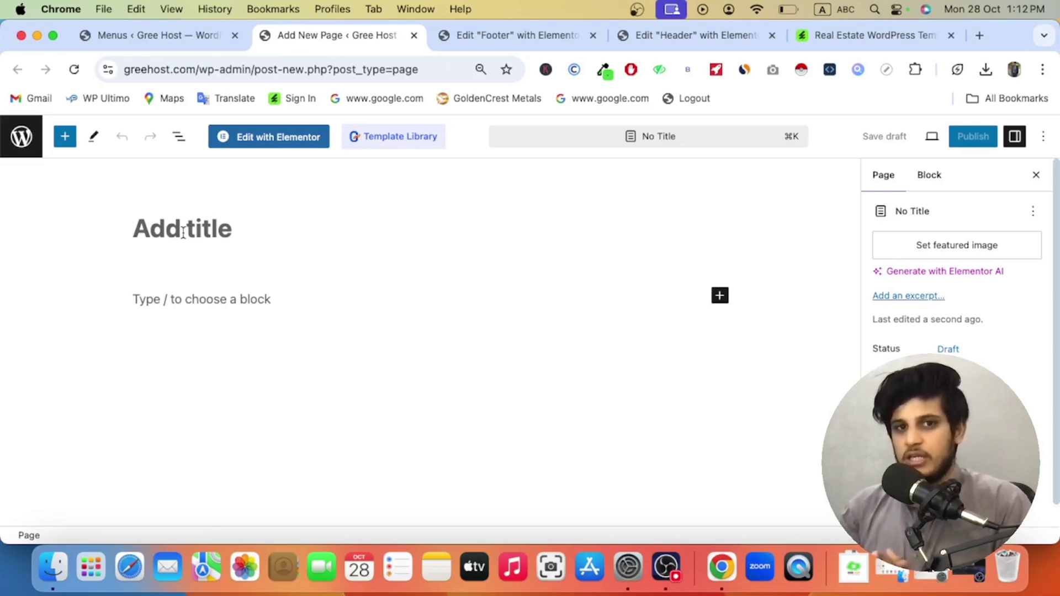
# Step: Title the new page 'Home' and publish it
pyautogui.click(183, 232)
pyautogui.write('Home')
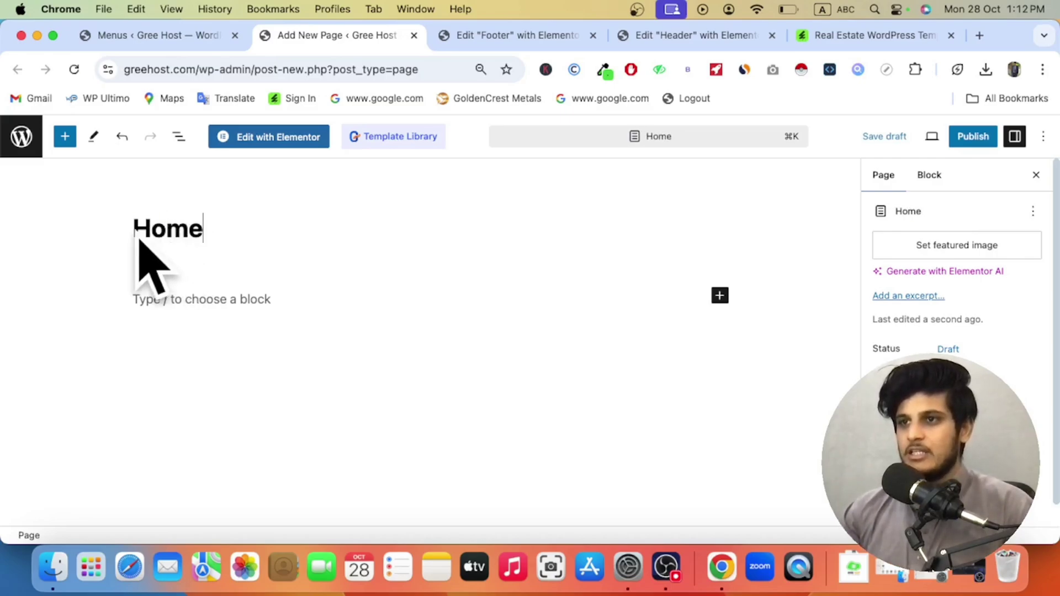
pyautogui.click(974, 138)
pyautogui.click(929, 138)
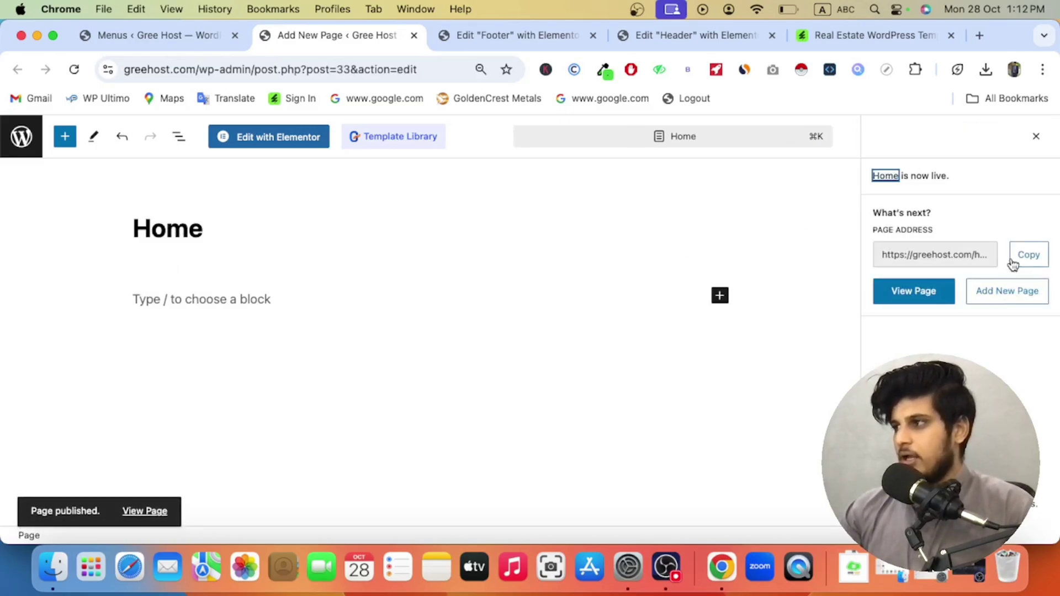
# Step: View the live Home page in a new tab, scroll through it, and return to the editor
pyautogui.rightClick(149, 511)
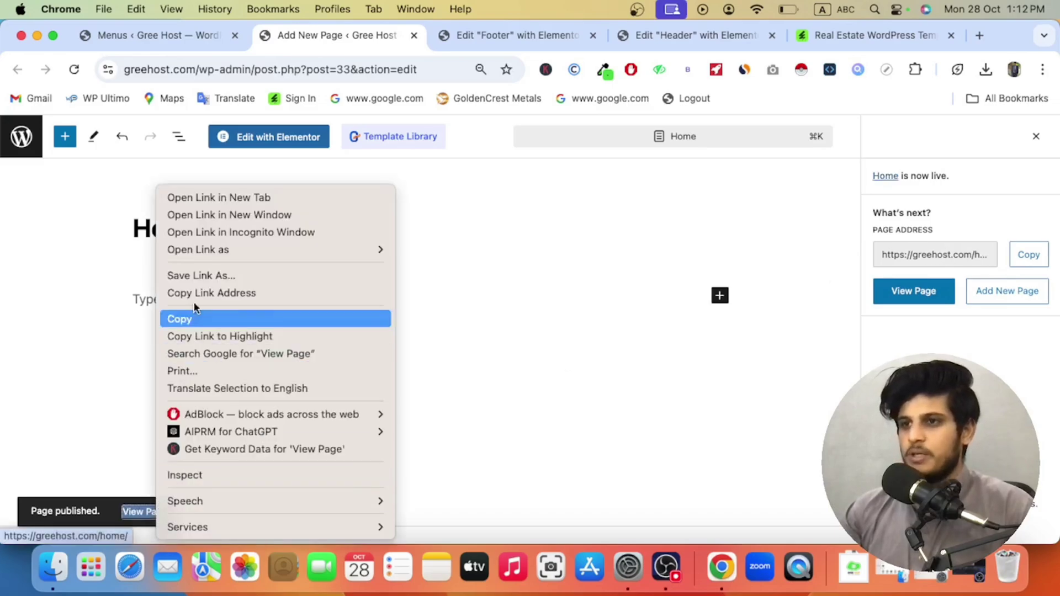
pyautogui.click(243, 199)
pyautogui.click(454, 35)
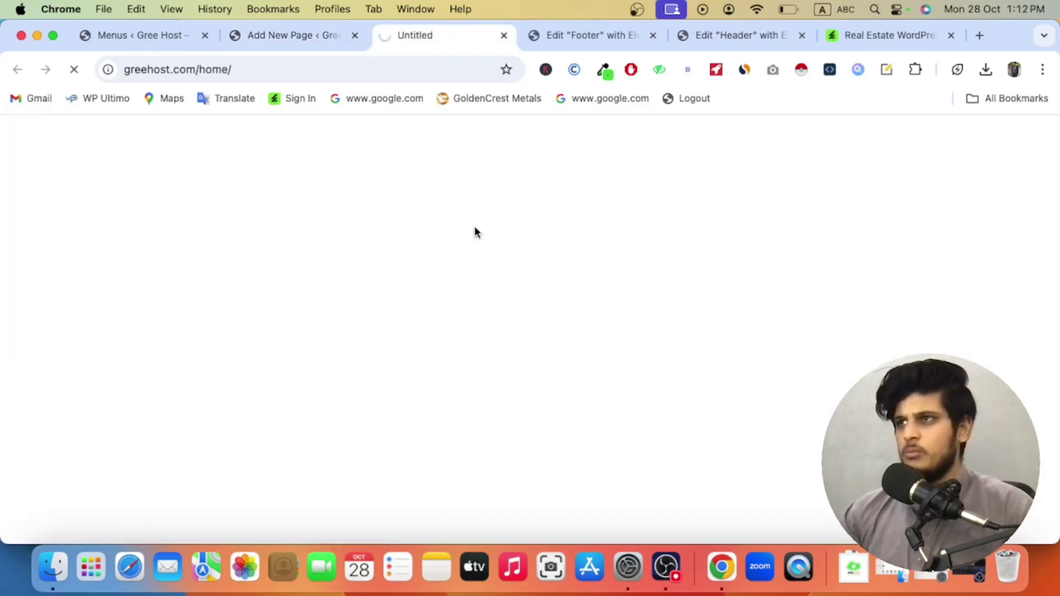
pyautogui.scroll(-5, 370, 298)
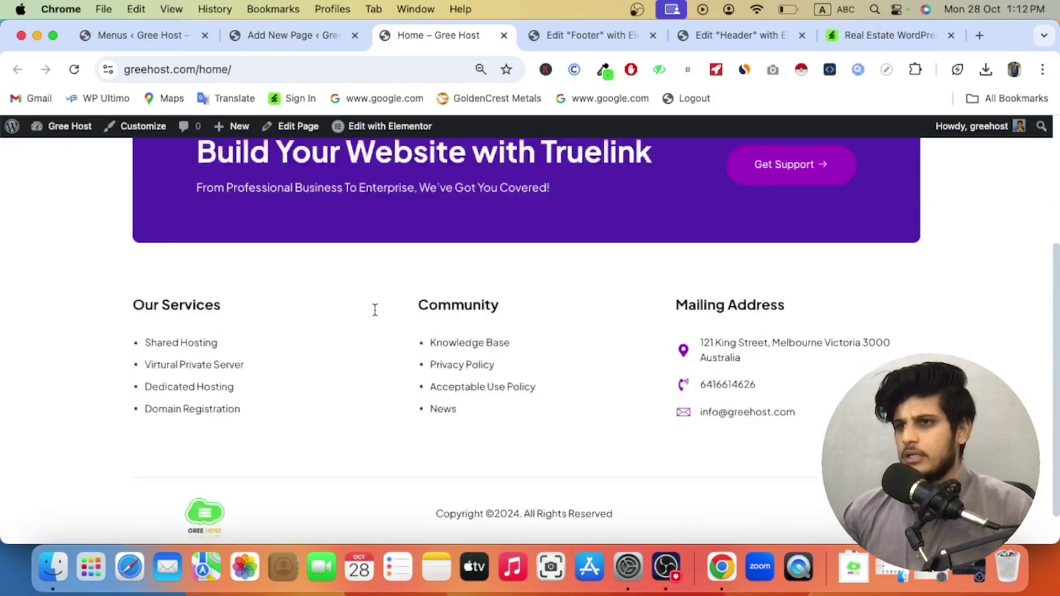
pyautogui.scroll(5, 437, 362)
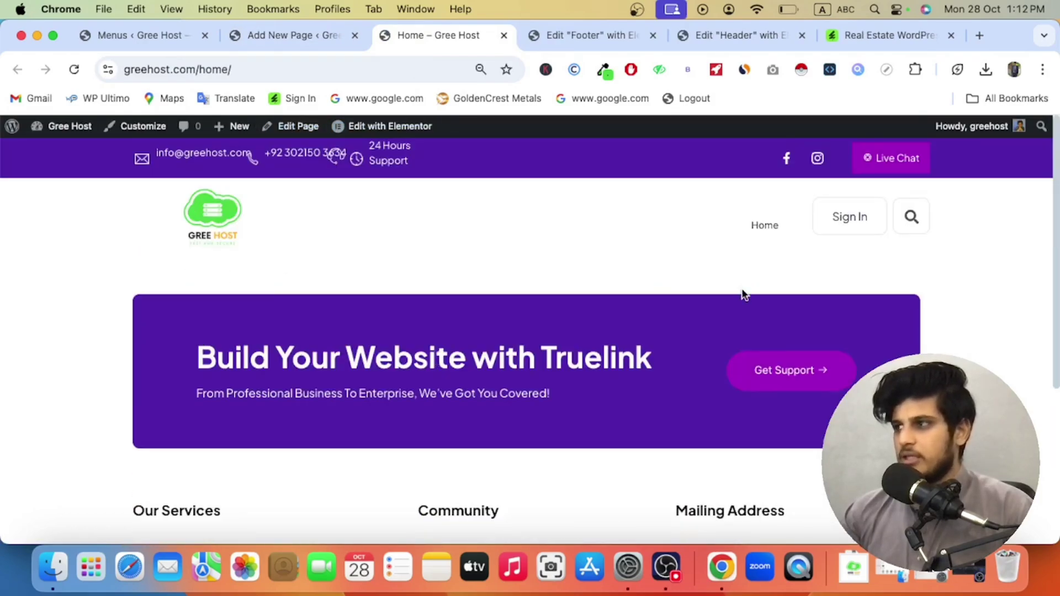
pyautogui.click(273, 35)
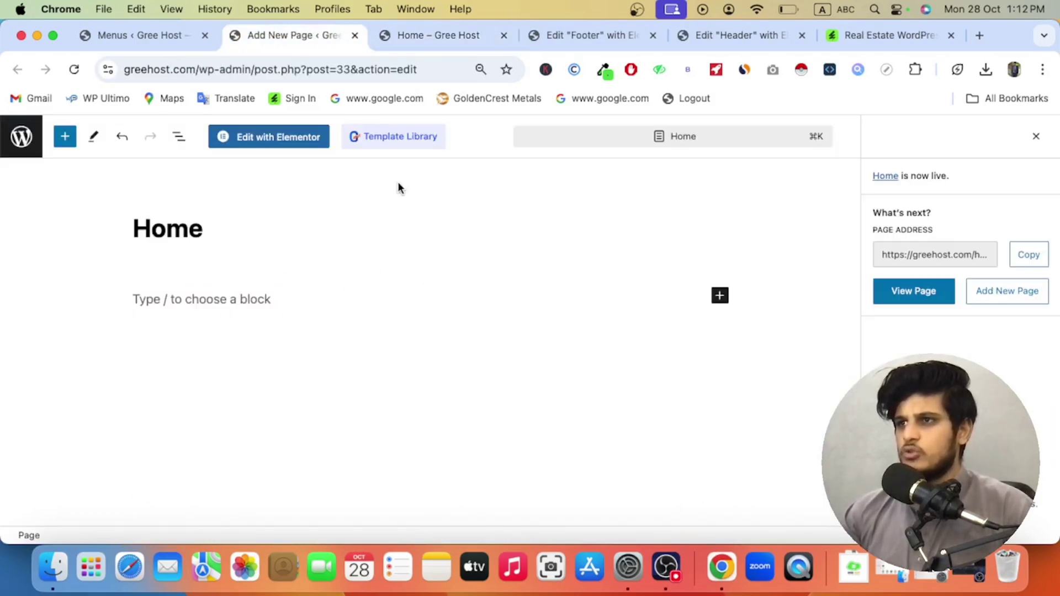
# Step: Open Home in Elementor and open three blank Add New Page tabs
pyautogui.click(267, 144)
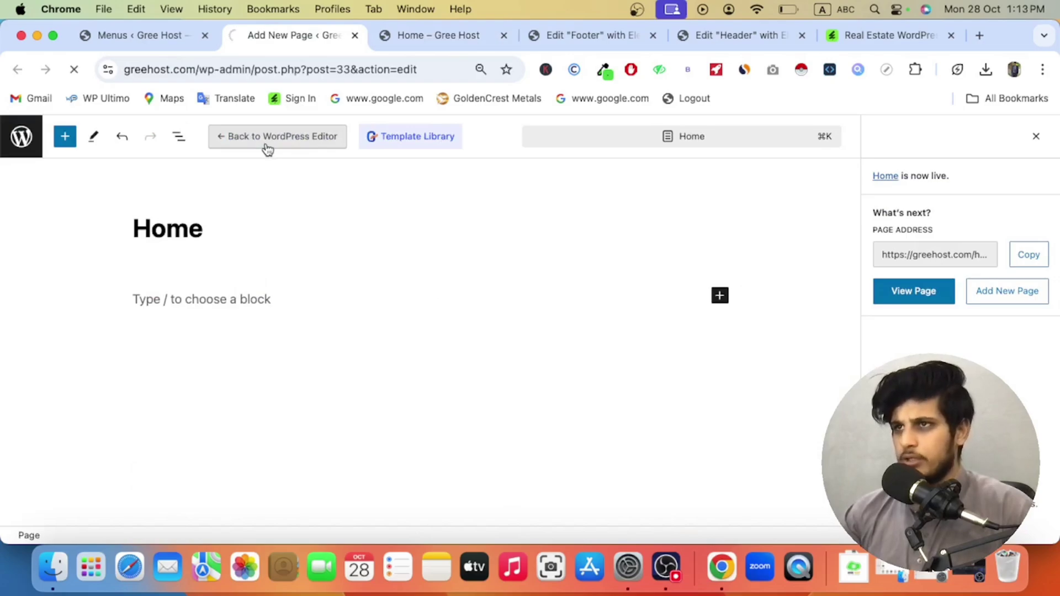
pyautogui.click(143, 43)
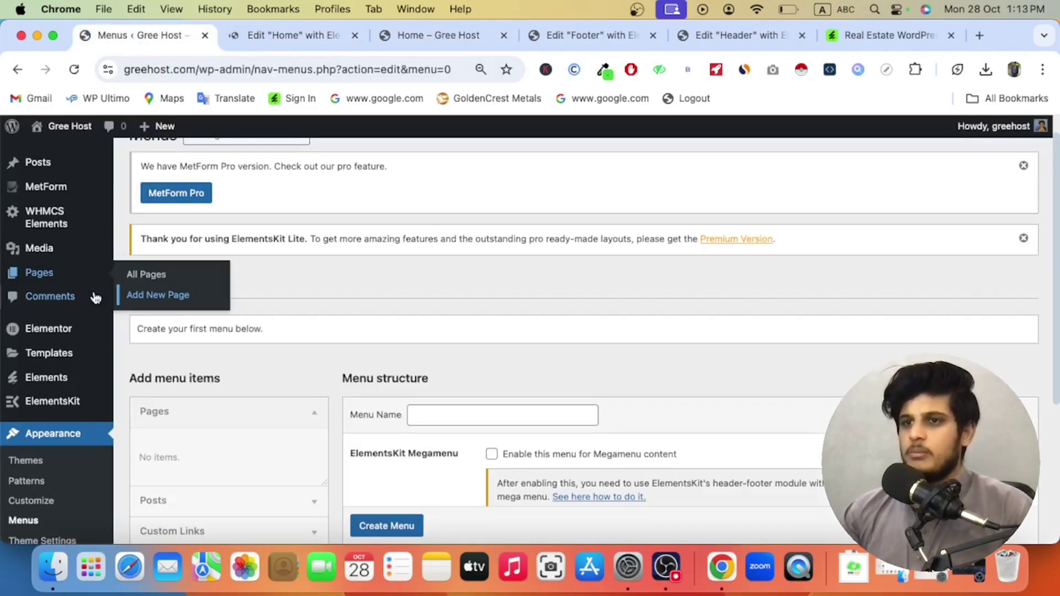
pyautogui.rightClick(145, 297)
pyautogui.click(157, 301)
pyautogui.rightClick(156, 299)
pyautogui.click(157, 301)
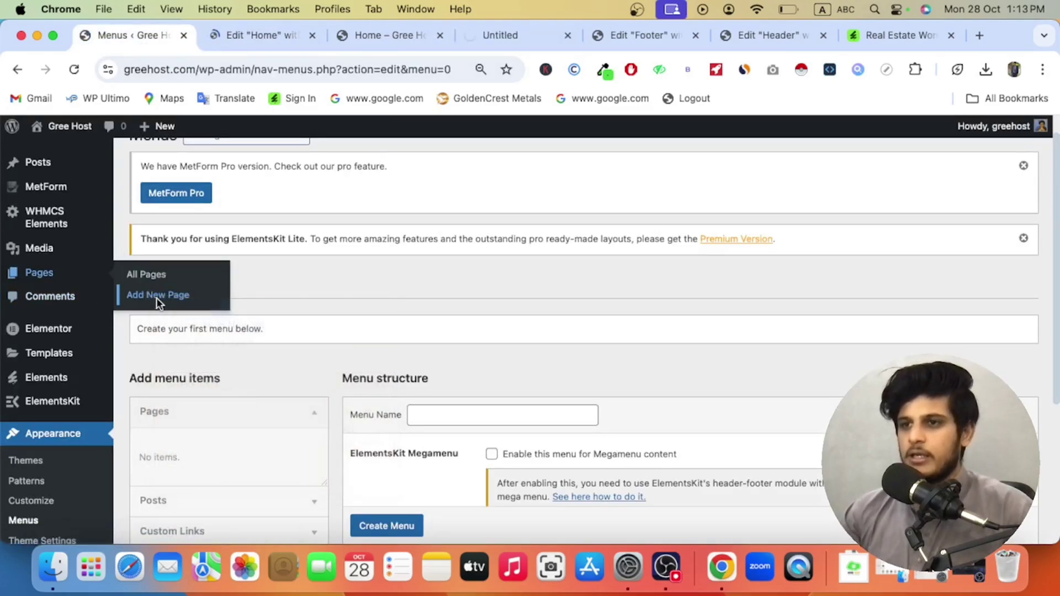
pyautogui.rightClick(158, 299)
pyautogui.click(165, 306)
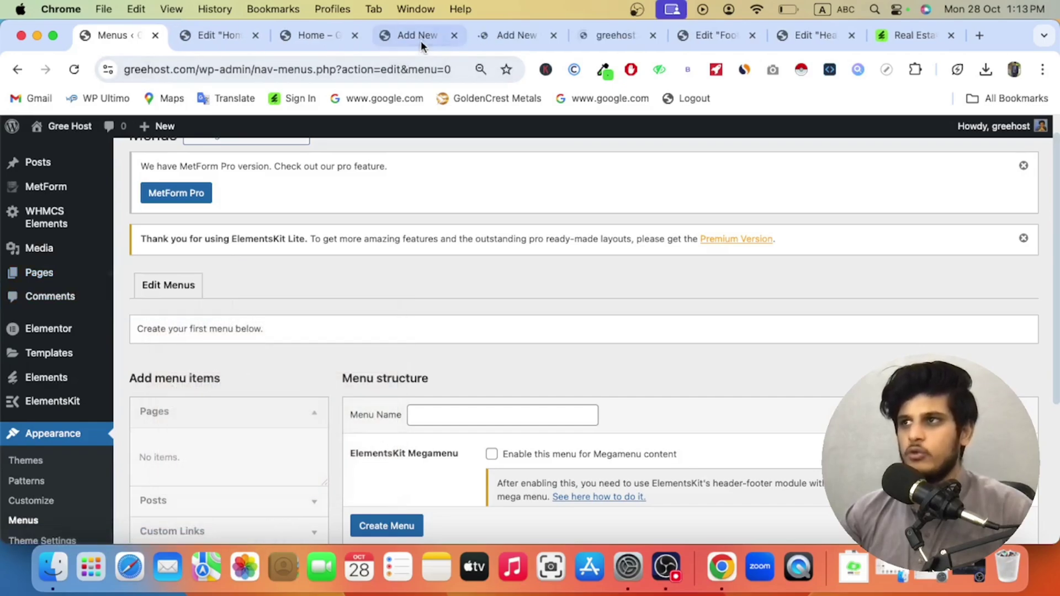
# Step: Title and publish the 'About us' and 'Services' pages
pyautogui.click(417, 37)
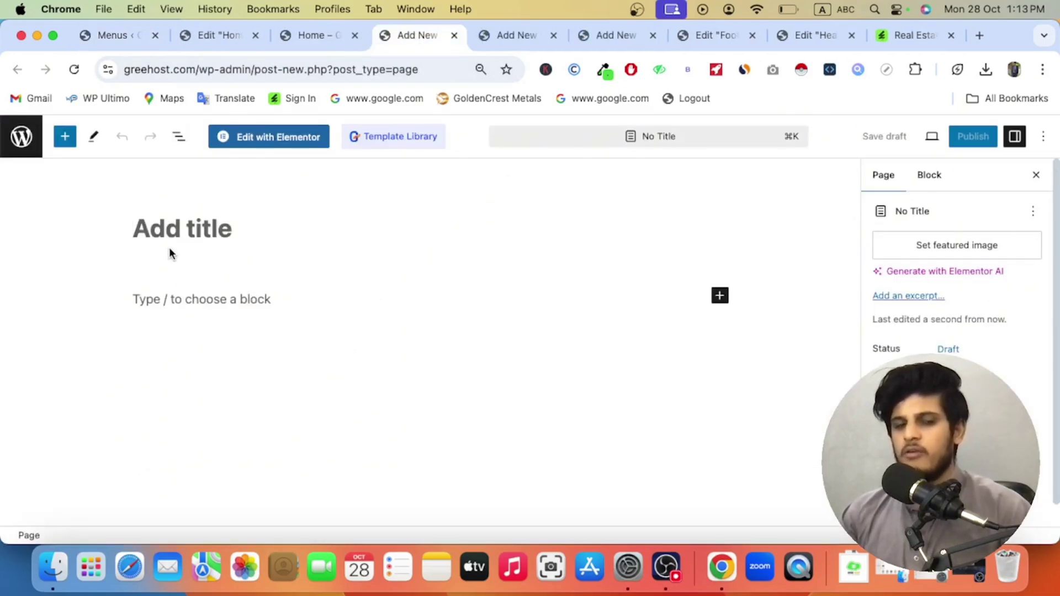
pyautogui.write('A')
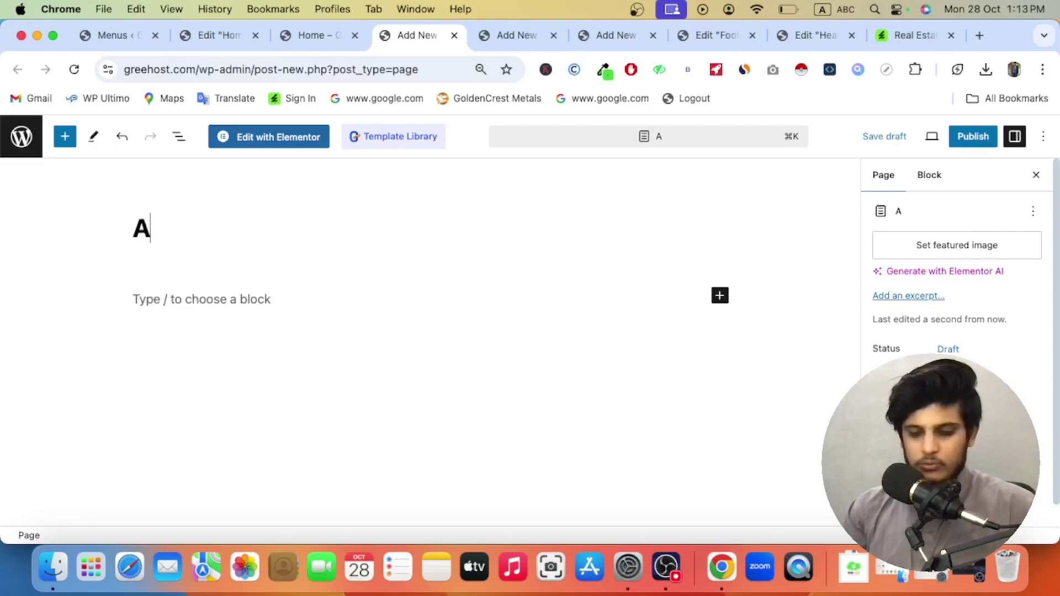
pyautogui.write('bout us')
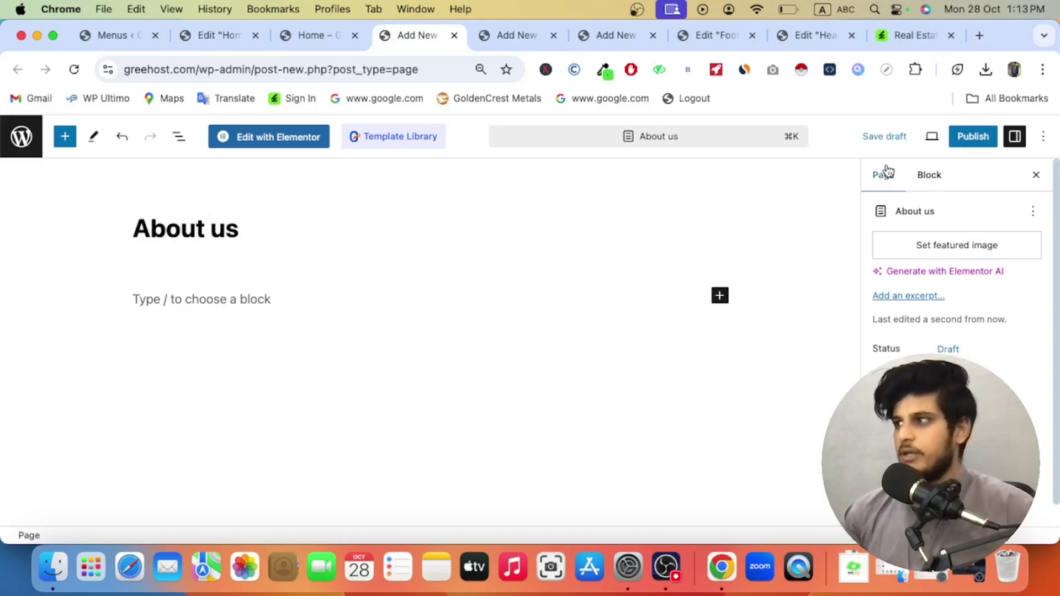
pyautogui.click(968, 136)
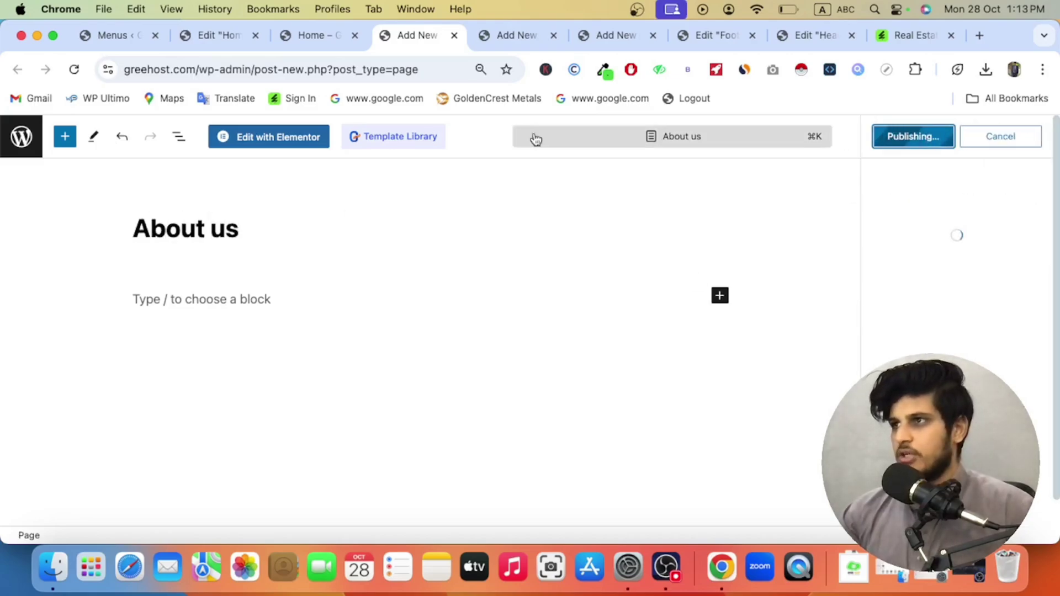
pyautogui.click(508, 35)
pyautogui.write('Services')
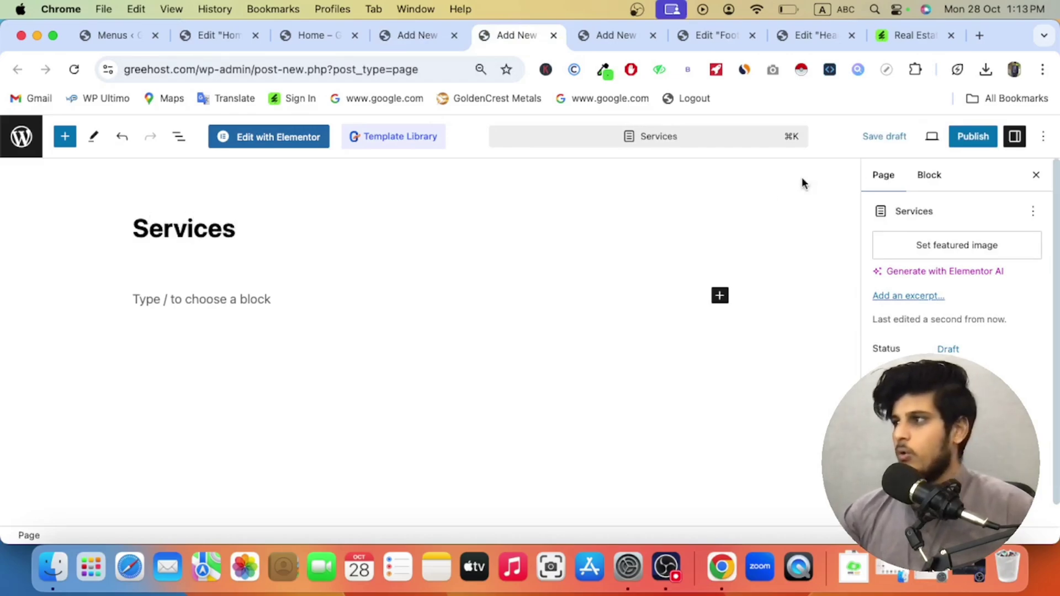
pyautogui.click(972, 136)
# Step: Title the last page 'Contact us', fixing the typo, and publish it
pyautogui.click(597, 41)
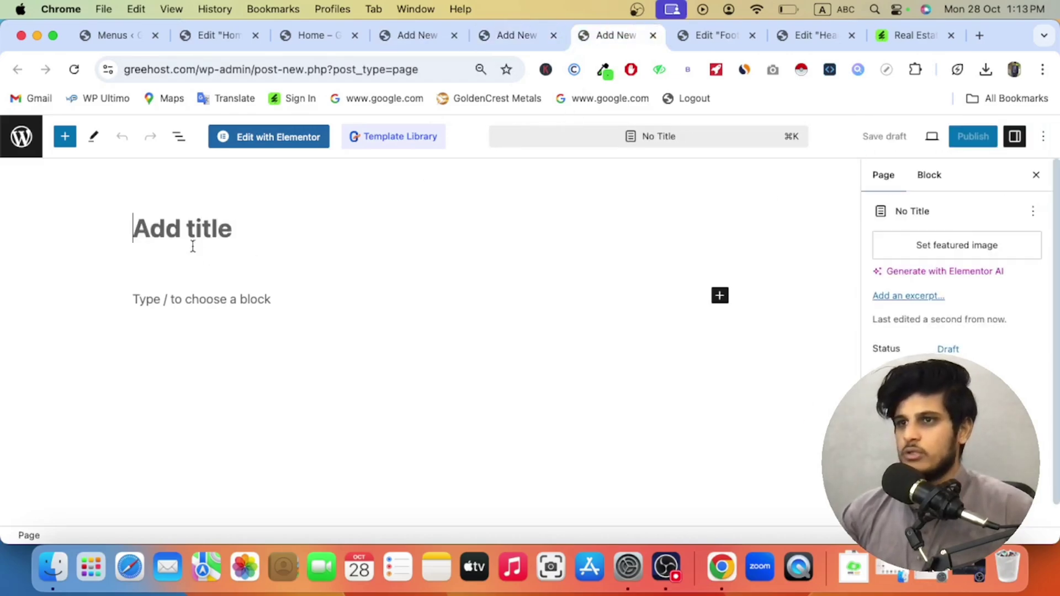
pyautogui.write('Cpnta')
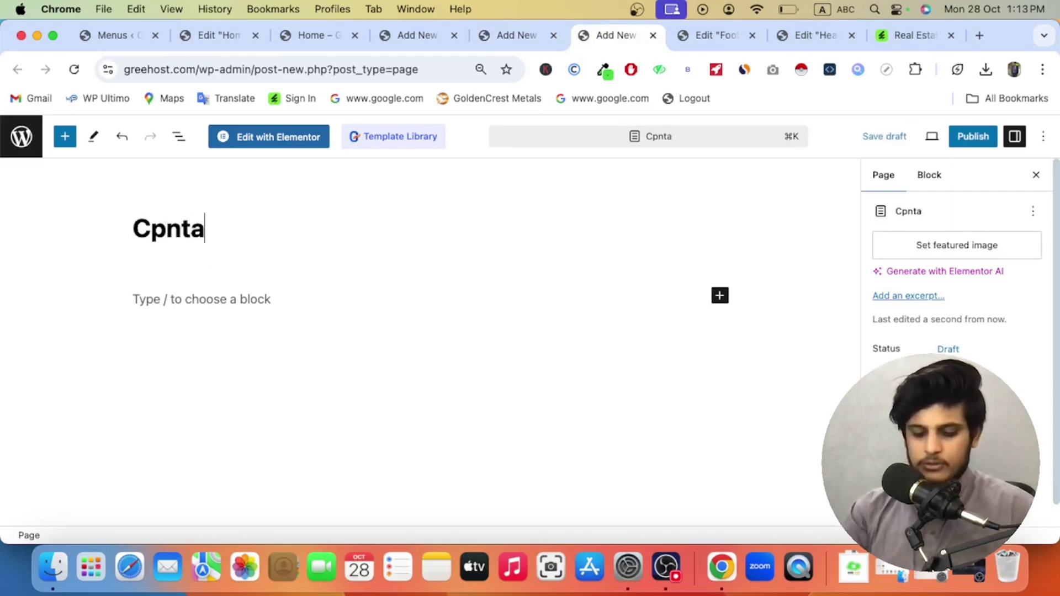
pyautogui.write('ct us')
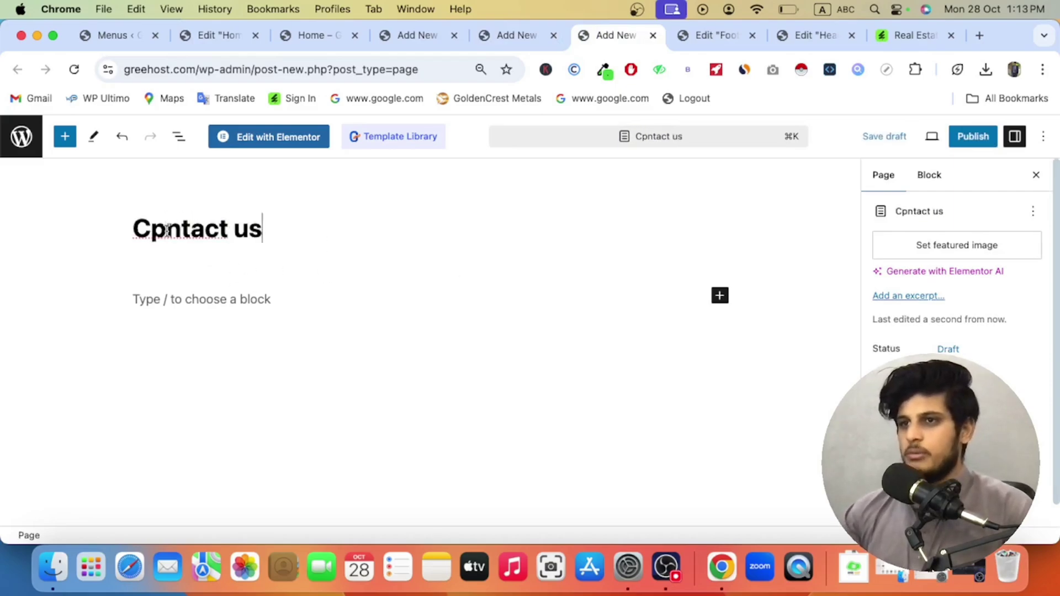
pyautogui.press('BackSpace')
pyautogui.write('o')
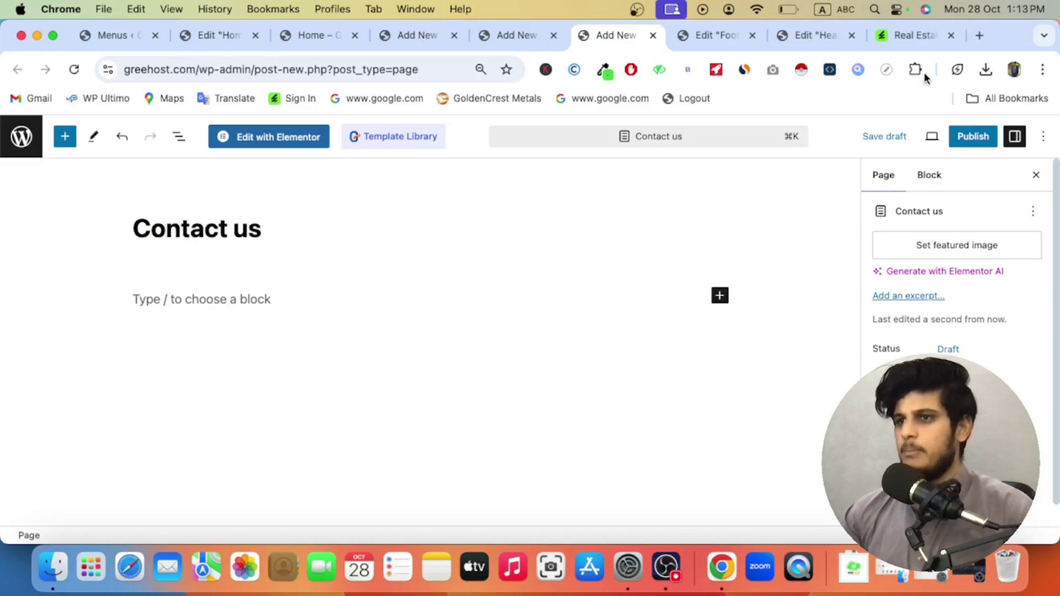
pyautogui.click(965, 138)
pyautogui.click(913, 136)
# Step: Close the three new page tabs and return to the Elementor Home tab
pyautogui.click(417, 36)
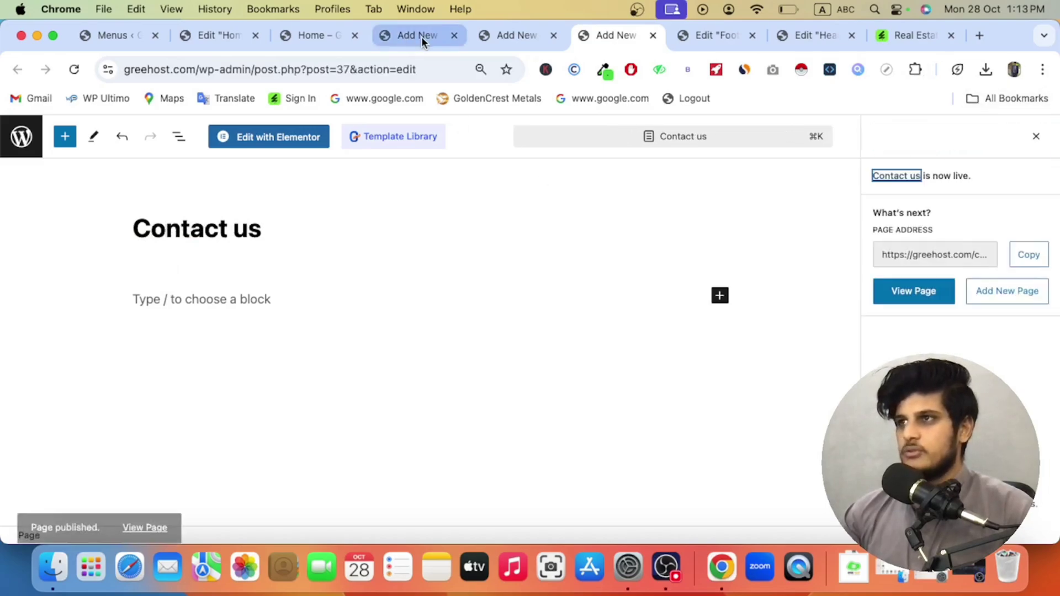
pyautogui.click(452, 36)
pyautogui.click(451, 36)
pyautogui.click(452, 37)
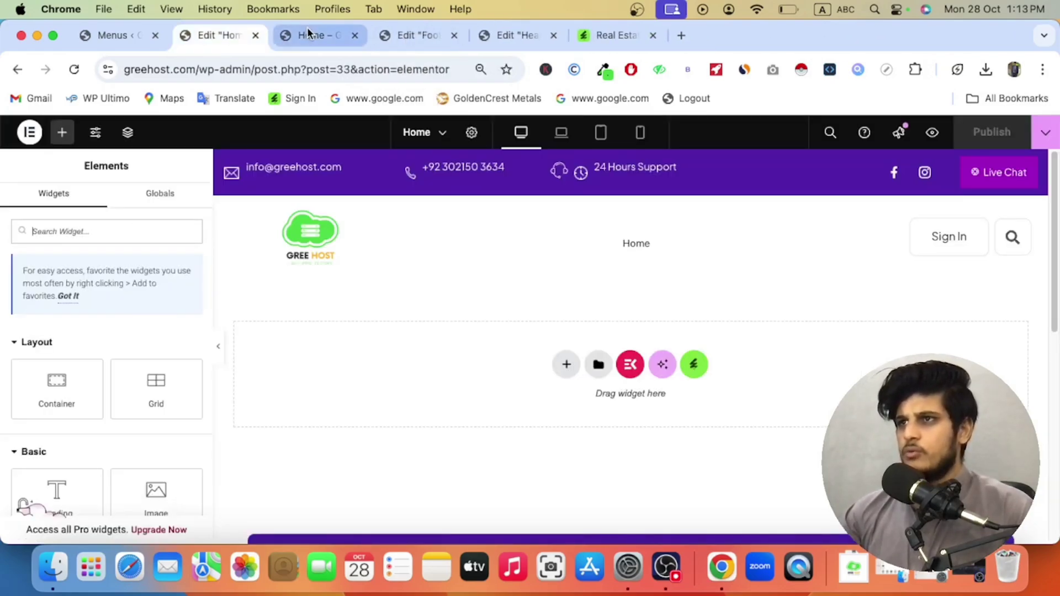
pyautogui.click(307, 33)
pyautogui.click(259, 35)
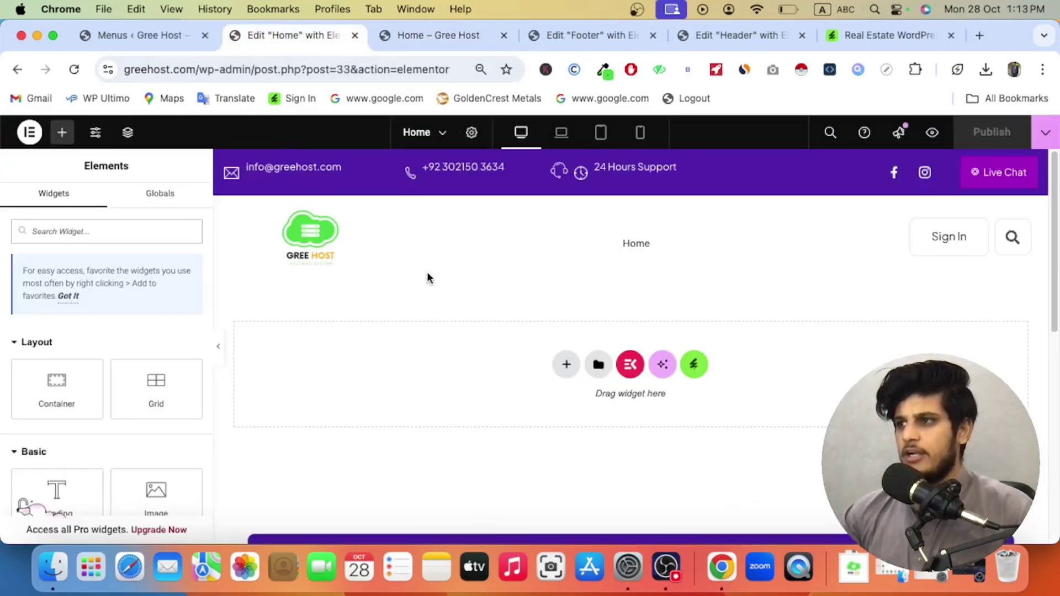
# Step: Create a new menu named 'Main Menu' on the Menus page
pyautogui.click(115, 36)
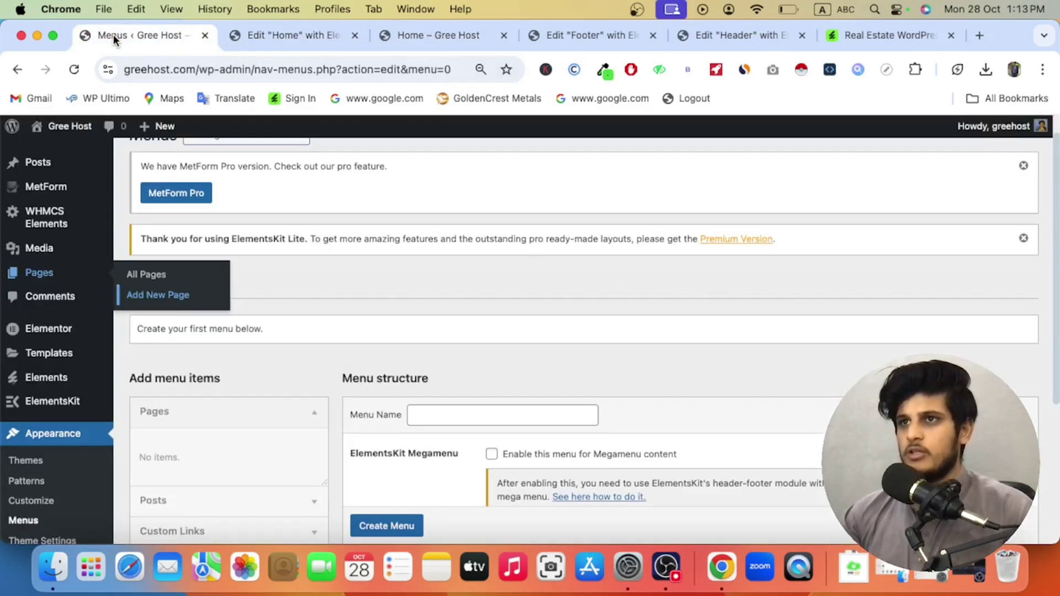
pyautogui.scroll(-5, 260, 355)
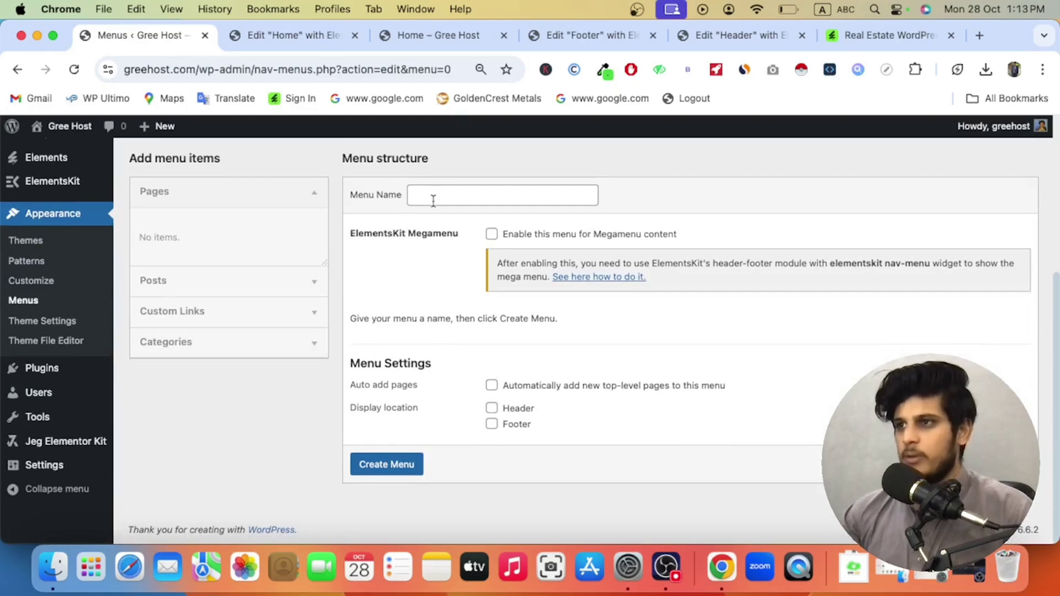
pyautogui.click(436, 199)
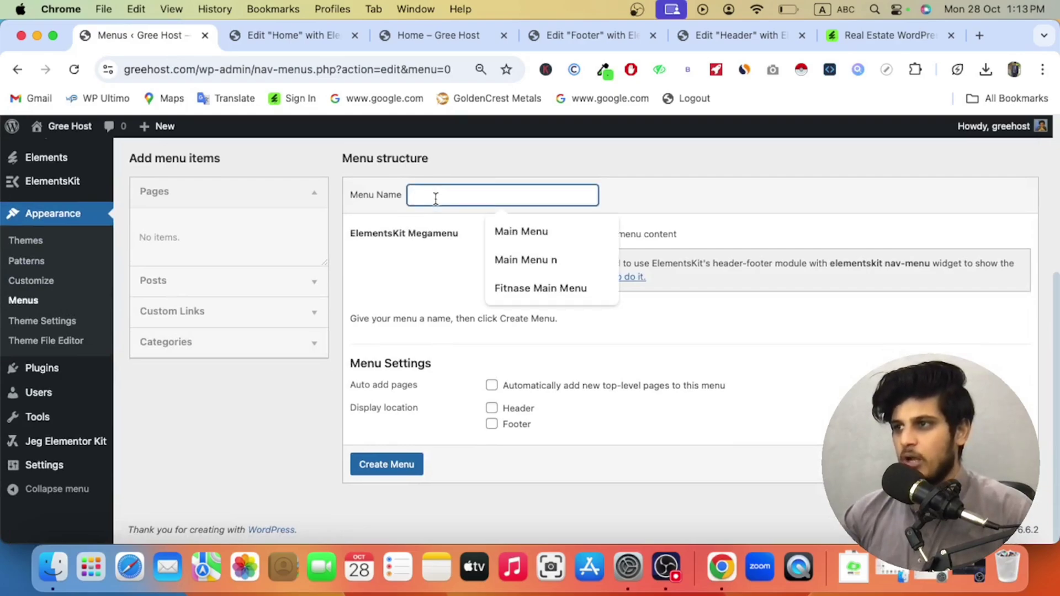
pyautogui.click(529, 229)
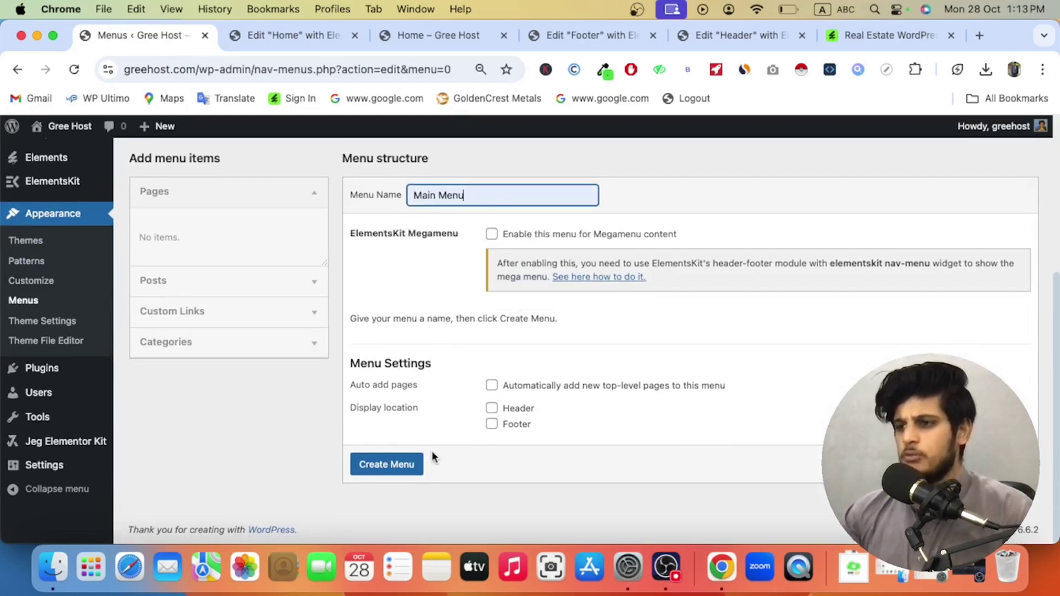
pyautogui.click(404, 471)
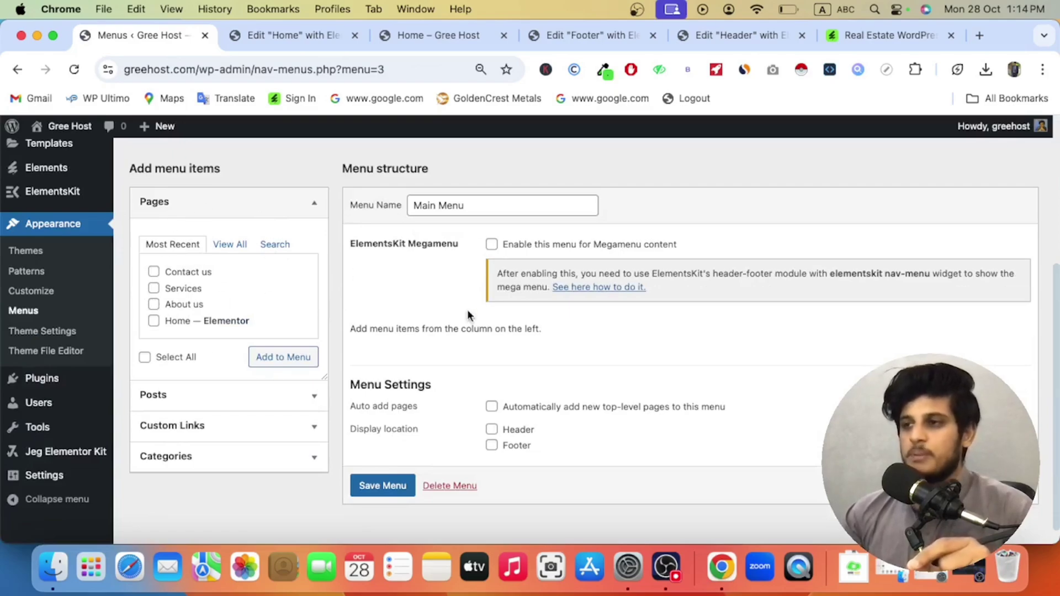
# Step: Add the Home, About us and Services pages to Main Menu
pyautogui.click(226, 245)
pyautogui.click(170, 273)
pyautogui.click(154, 321)
pyautogui.click(154, 289)
pyautogui.click(153, 338)
pyautogui.click(259, 373)
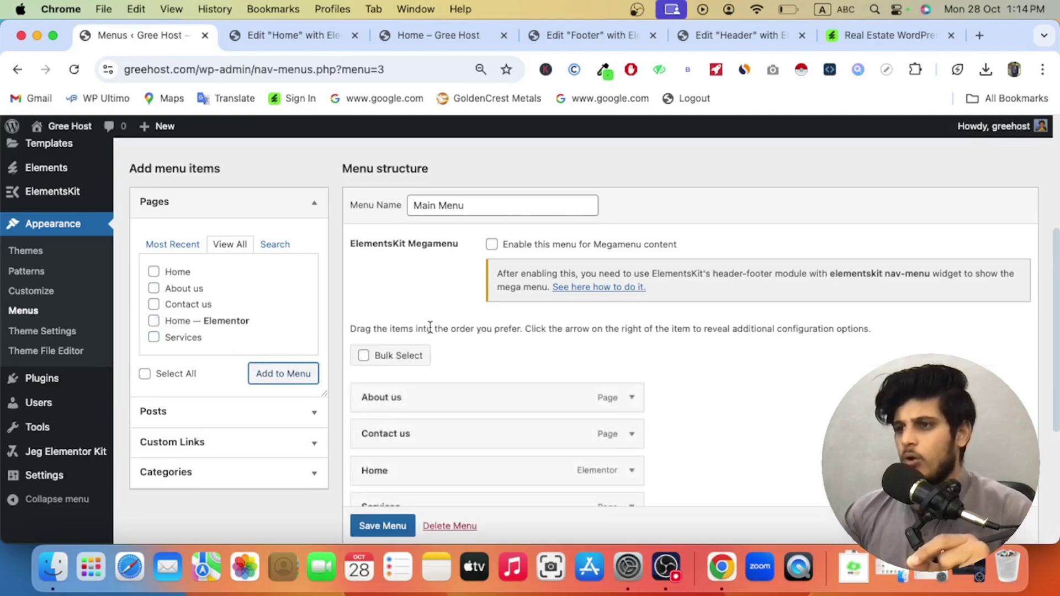
# Step: Reorder the menu with Home first and Contact us last, save, and check the reloaded homepage
pyautogui.scroll(-5, 431, 331)
pyautogui.moveTo(422, 339); pyautogui.dragTo(416, 255)
pyautogui.moveTo(402, 345); pyautogui.dragTo(399, 383)
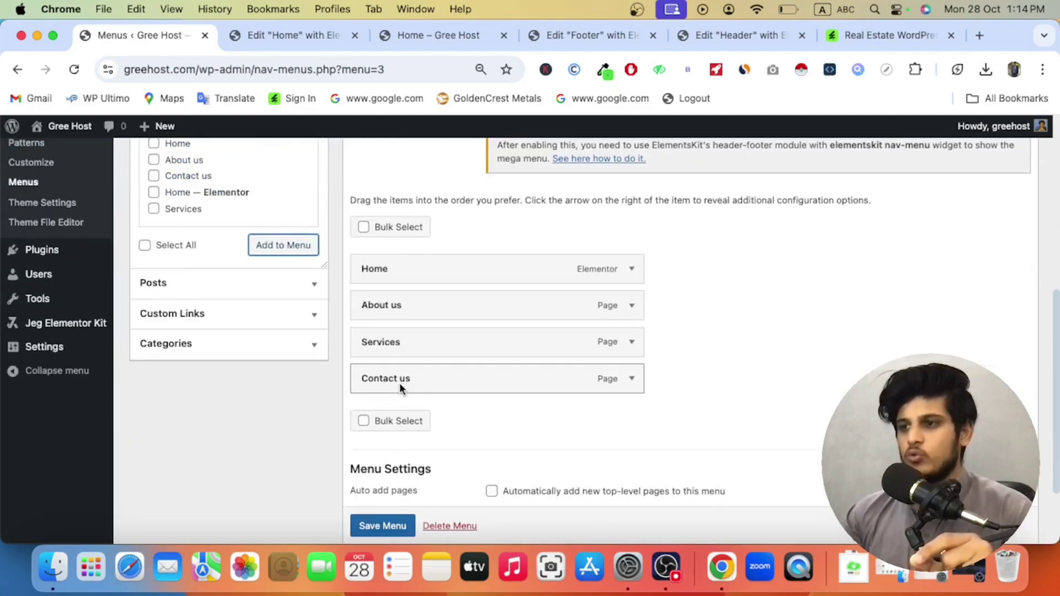
pyautogui.moveTo(397, 269)
pyautogui.mouseDown()
pyautogui.moveTo(396, 326)
pyautogui.moveTo(389, 266)
pyautogui.mouseUp()
pyautogui.click(393, 525)
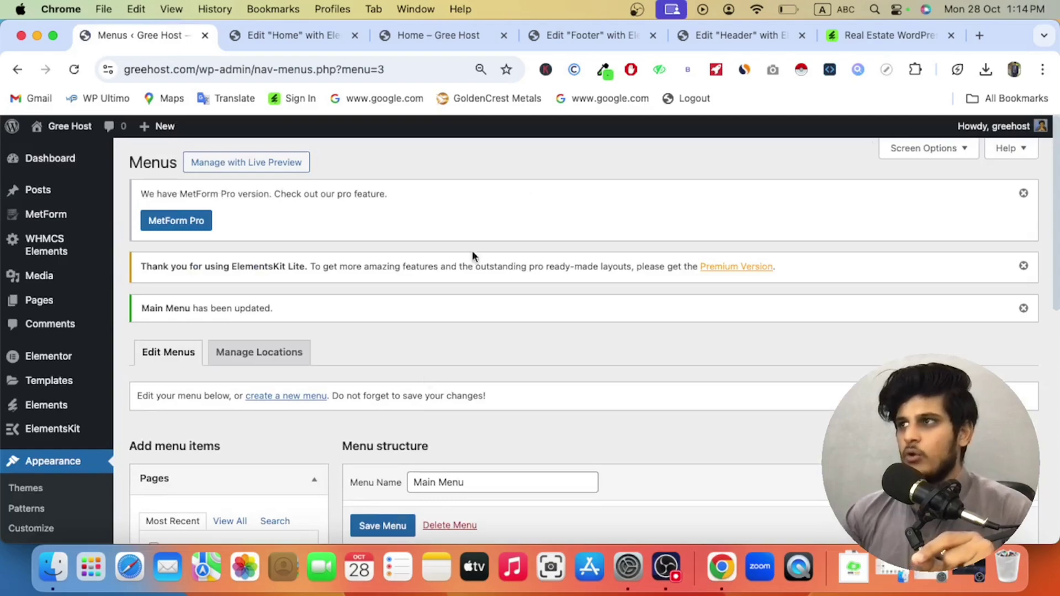
pyautogui.click(463, 37)
pyautogui.click(74, 69)
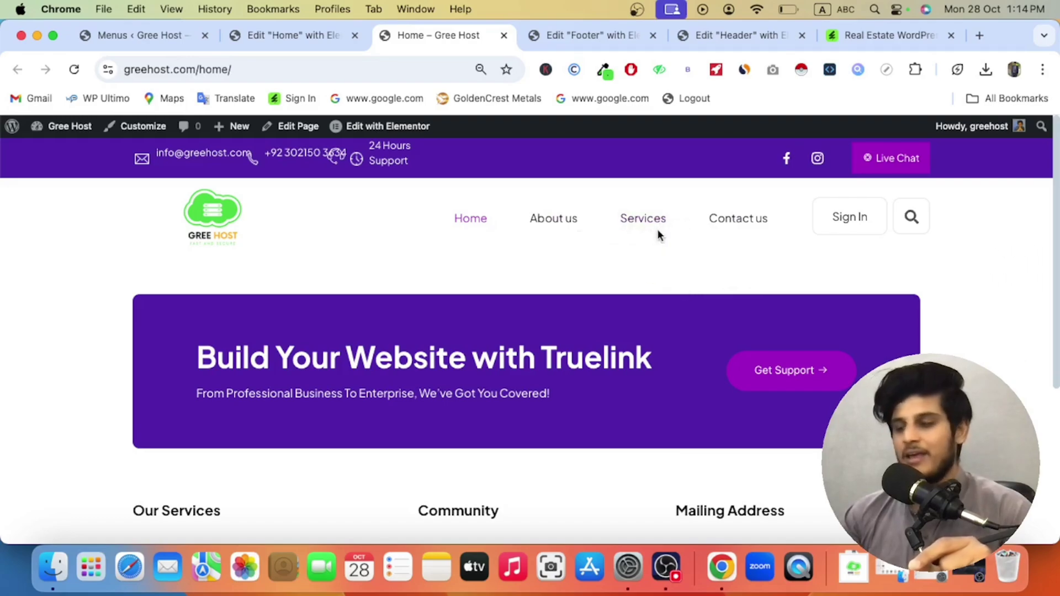
pyautogui.click(723, 36)
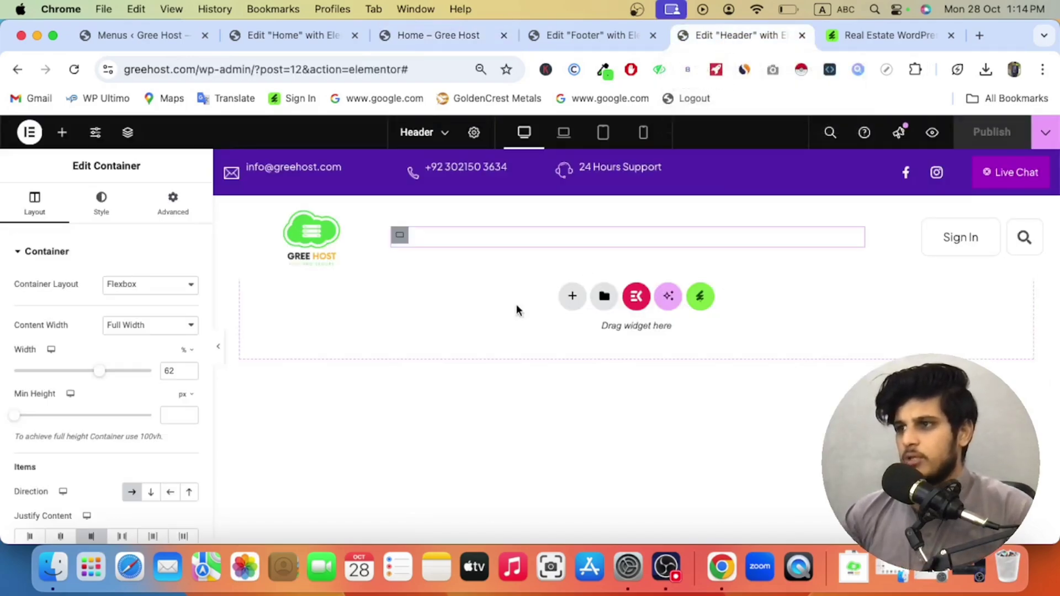
# Step: Search widgets for 'menu' and drop the JKit Nav Menu into the header
pyautogui.click(61, 133)
pyautogui.write('m')
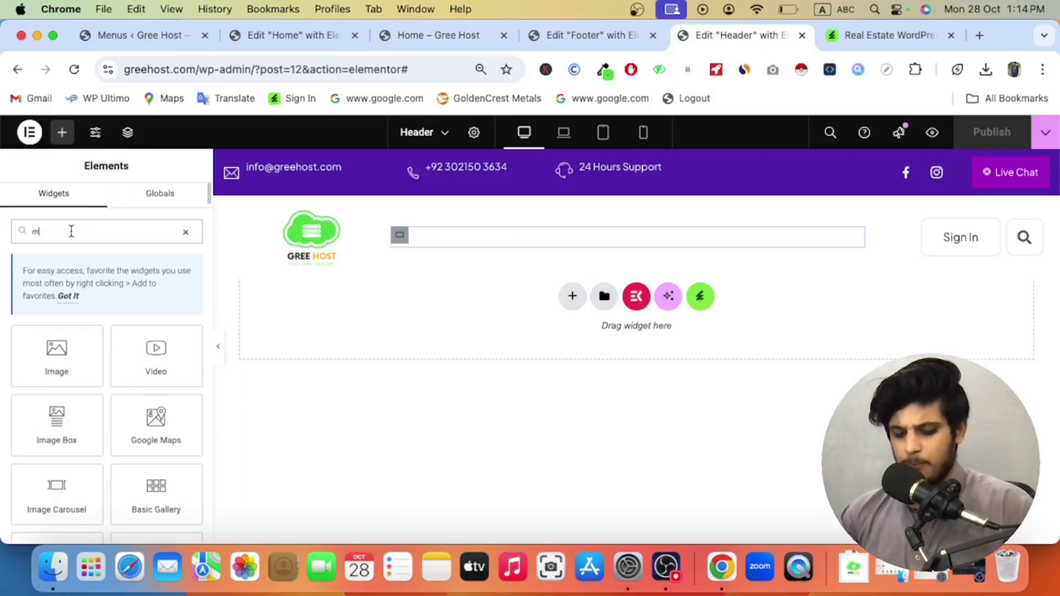
pyautogui.write('enu')
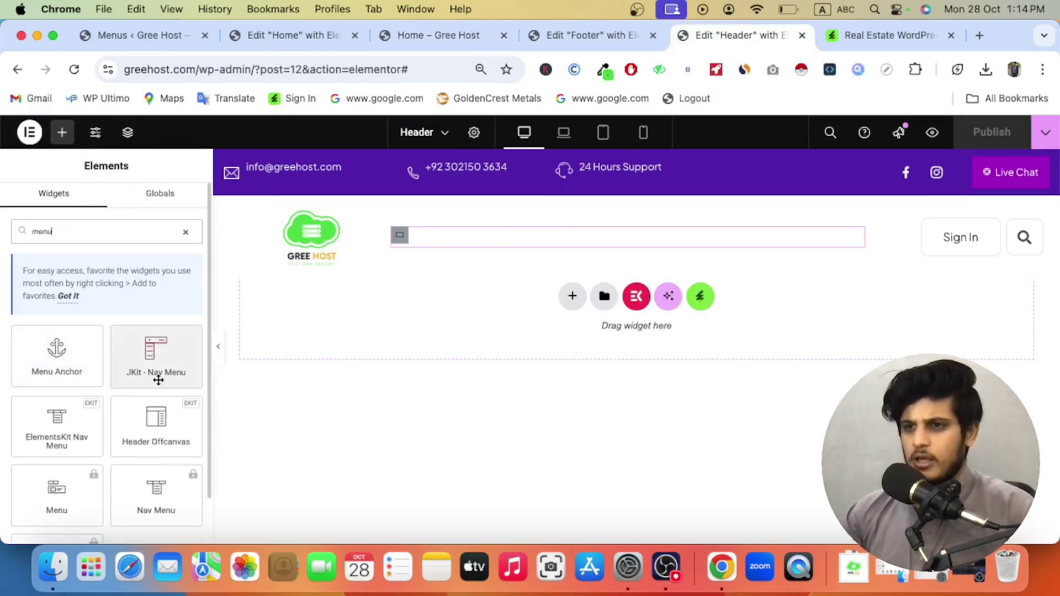
pyautogui.scroll(-2, 108, 428)
pyautogui.scroll(2, 105, 426)
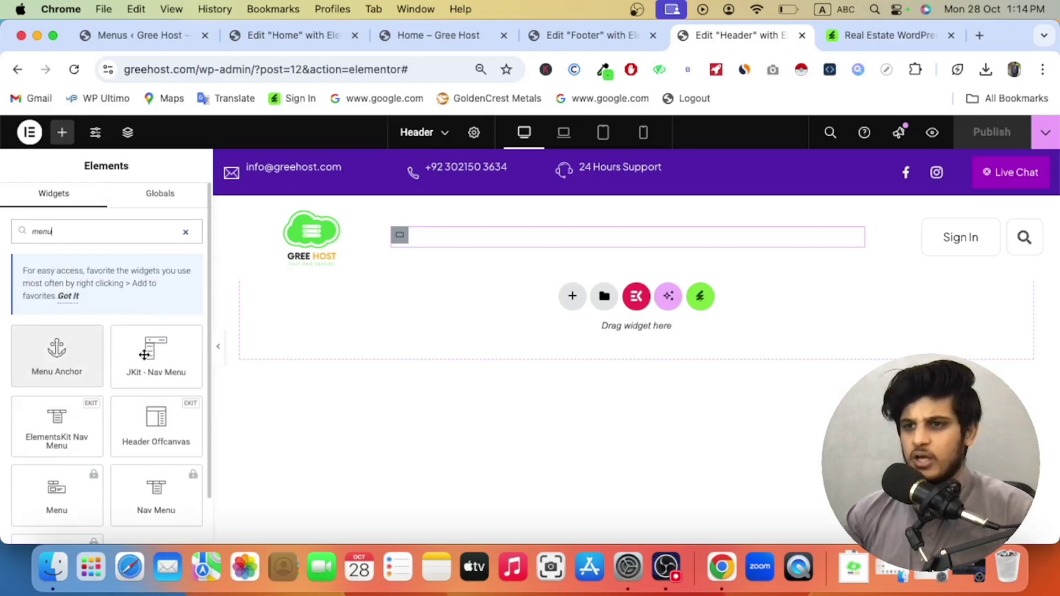
pyautogui.moveTo(190, 337); pyautogui.dragTo(442, 258)
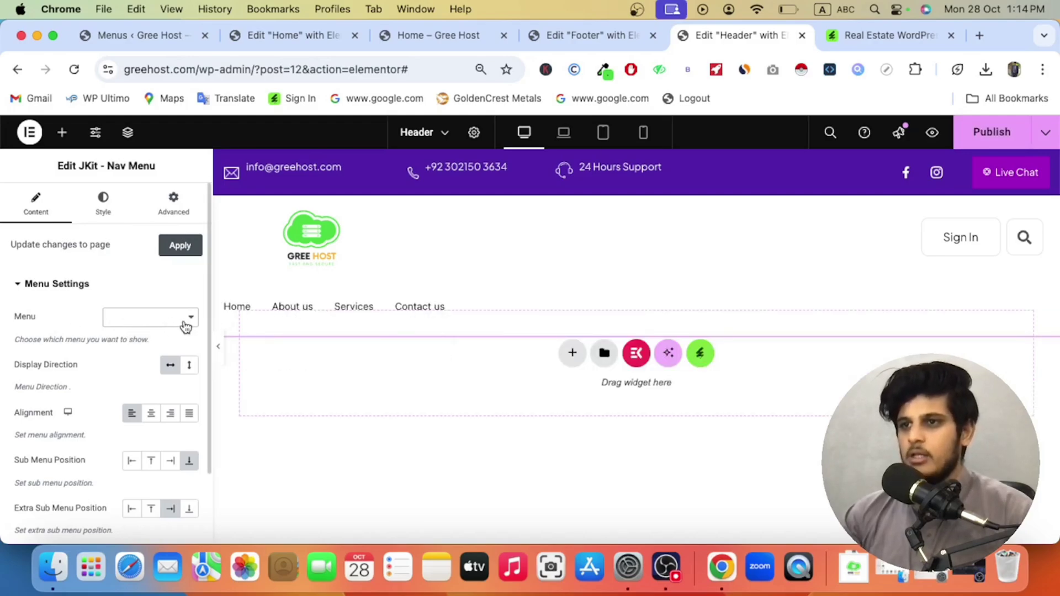
# Step: Delete the Nav Menu element via the Navigator and publish the header
pyautogui.rightClick(431, 303)
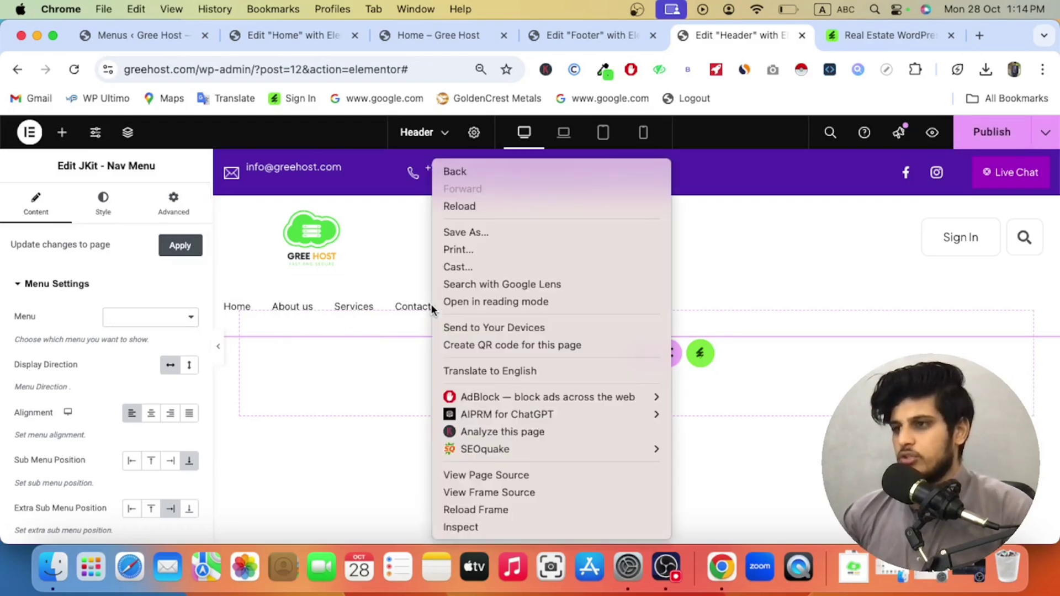
pyautogui.click(323, 301)
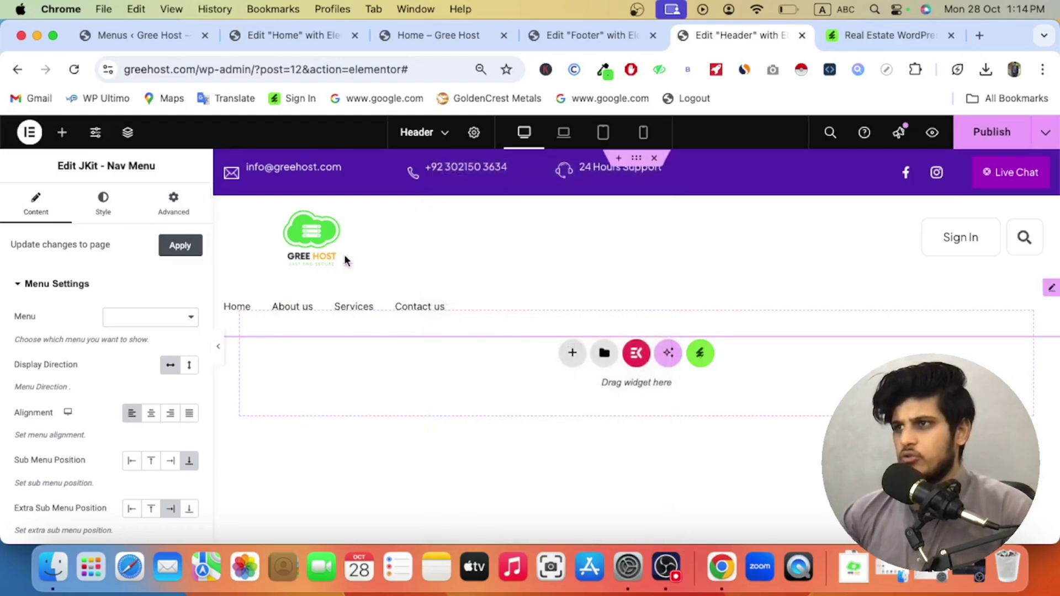
pyautogui.click(128, 132)
pyautogui.scroll(2, 911, 345)
pyautogui.rightClick(911, 346)
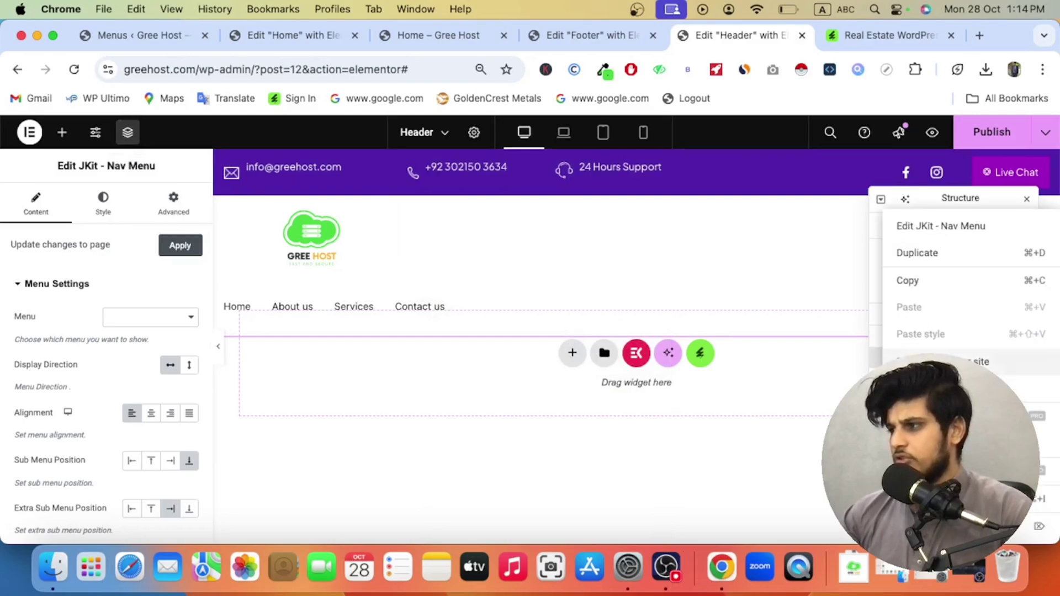
pyautogui.press('Delete')
pyautogui.click(1010, 133)
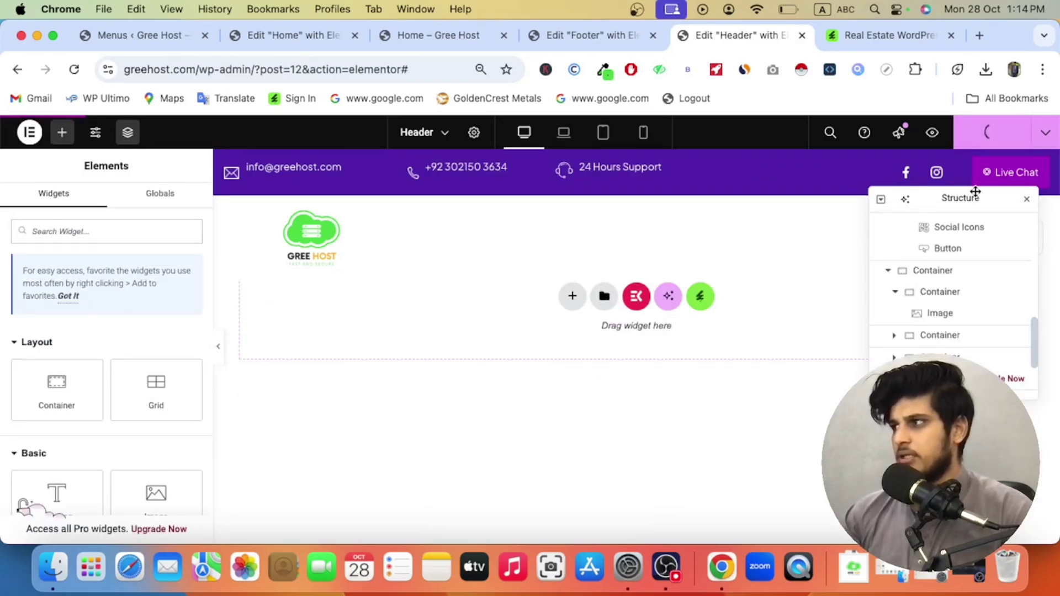
# Step: Close the Footer, Header and Envato tabs and return to the Home editor
pyautogui.click(651, 36)
pyautogui.click(652, 36)
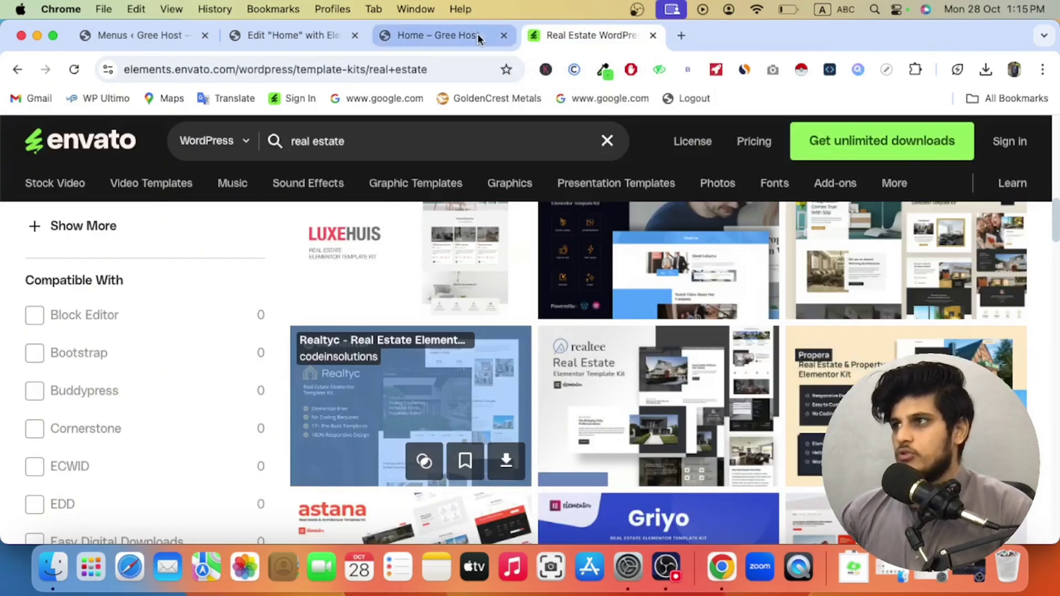
pyautogui.click(654, 36)
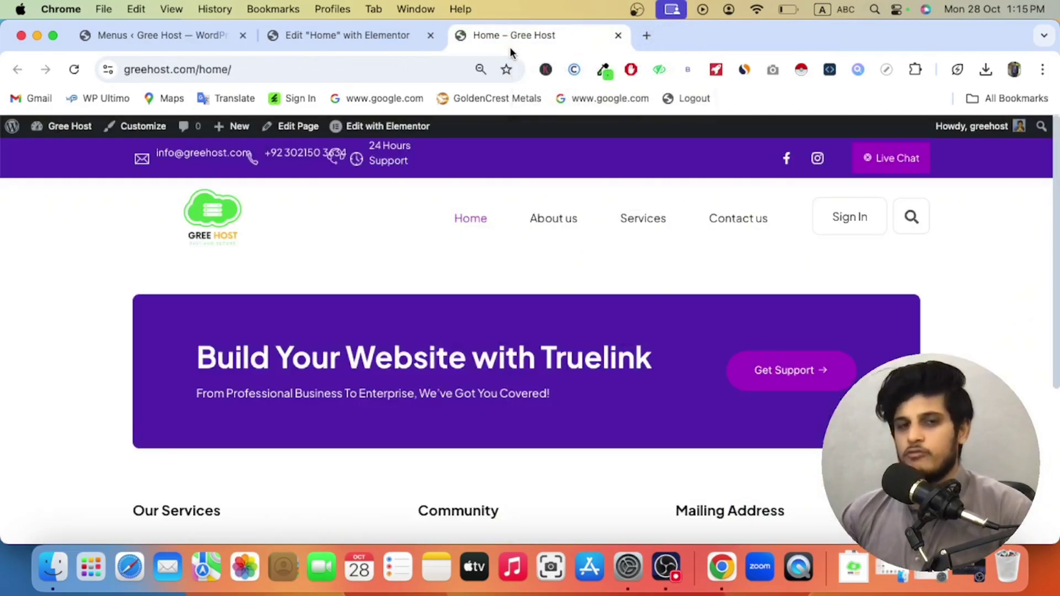
pyautogui.scroll(-3, 477, 243)
pyautogui.scroll(3, 476, 247)
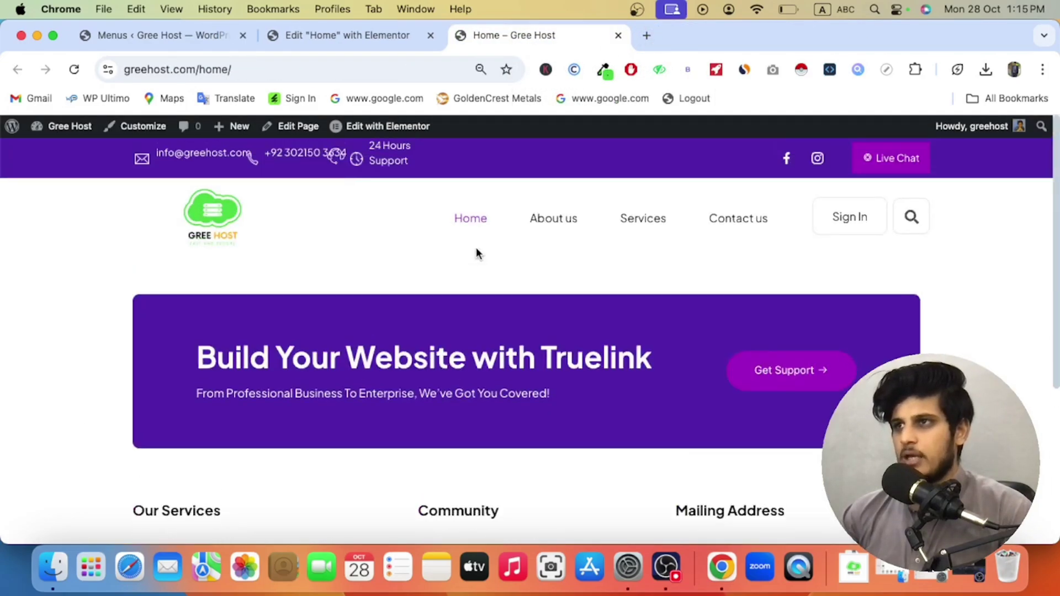
pyautogui.click(315, 36)
# Step: Check the live homepage, then return to the Home page editor
pyautogui.scroll(-5, 547, 344)
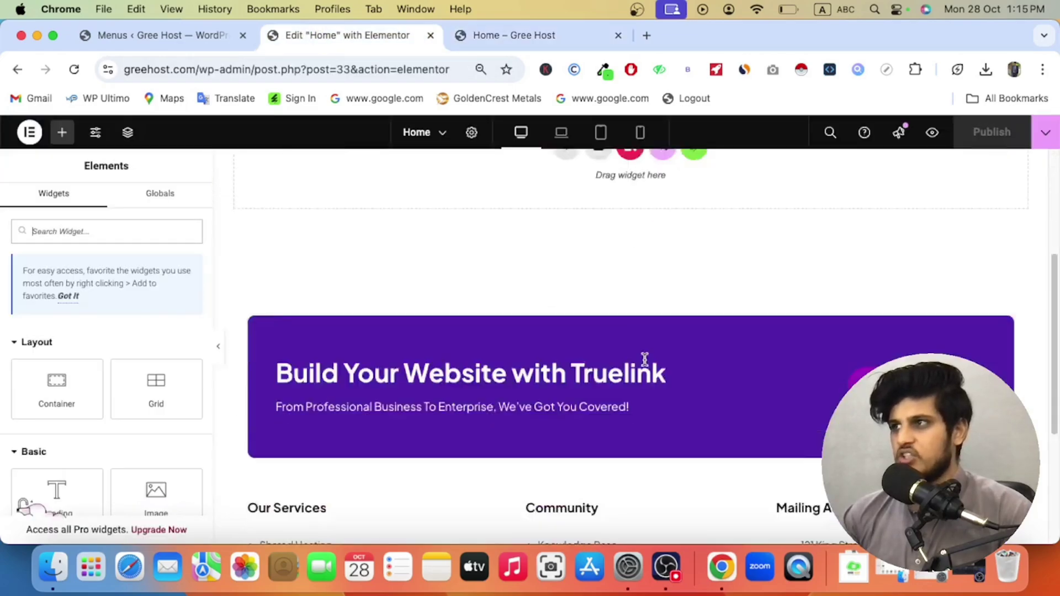
pyautogui.scroll(5, 497, 197)
pyautogui.click(491, 38)
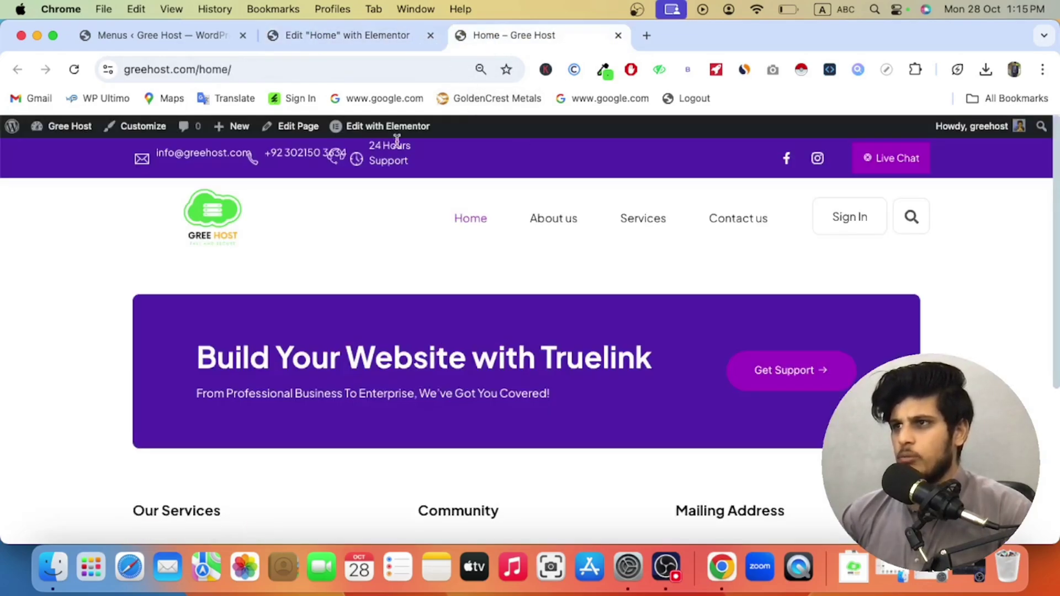
pyautogui.moveTo(355, 134)
pyautogui.click(350, 37)
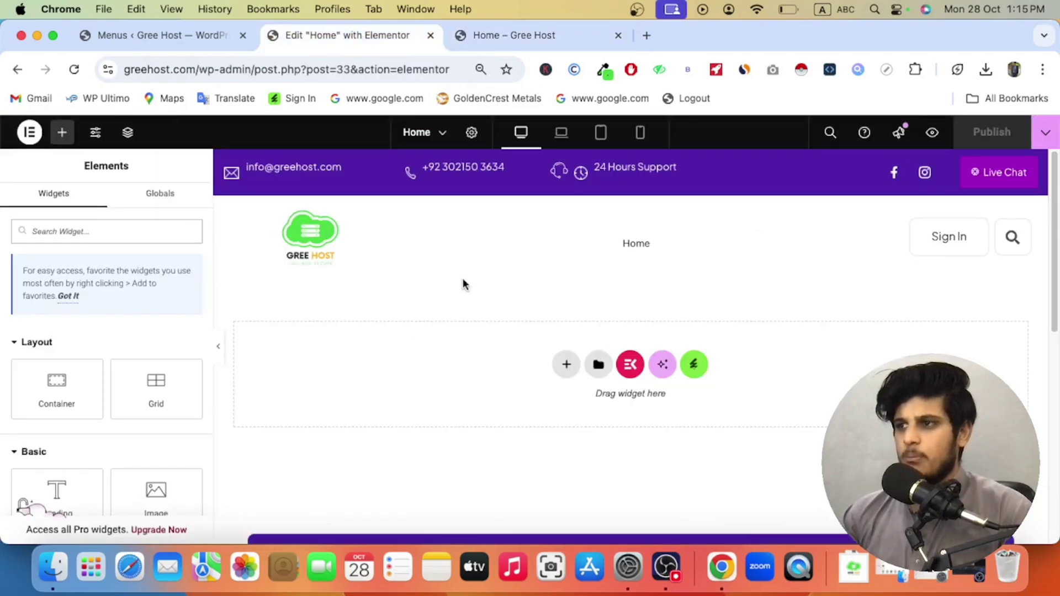
# Step: Insert the TrueLink kit's Home 01 template from the Envato Elements library
pyautogui.click(694, 365)
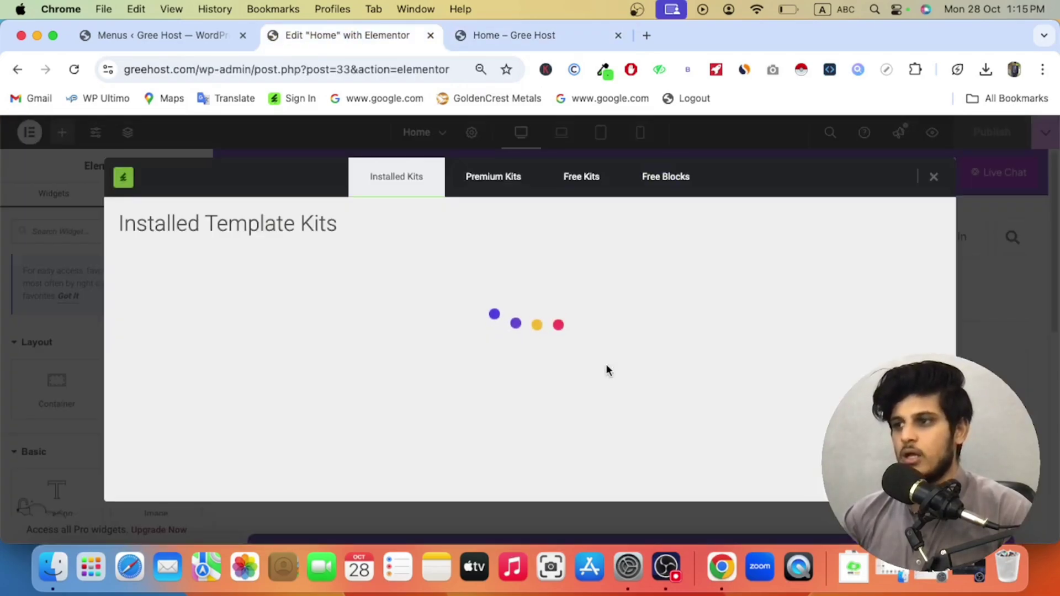
pyautogui.click(226, 347)
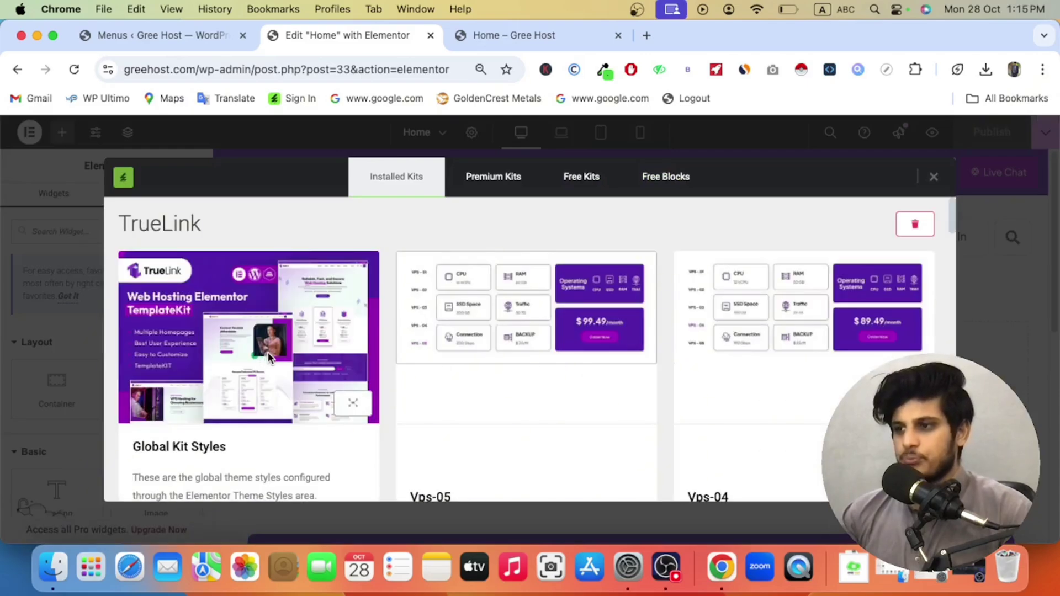
pyautogui.scroll(-5, 285, 357)
pyautogui.scroll(-10, 286, 358)
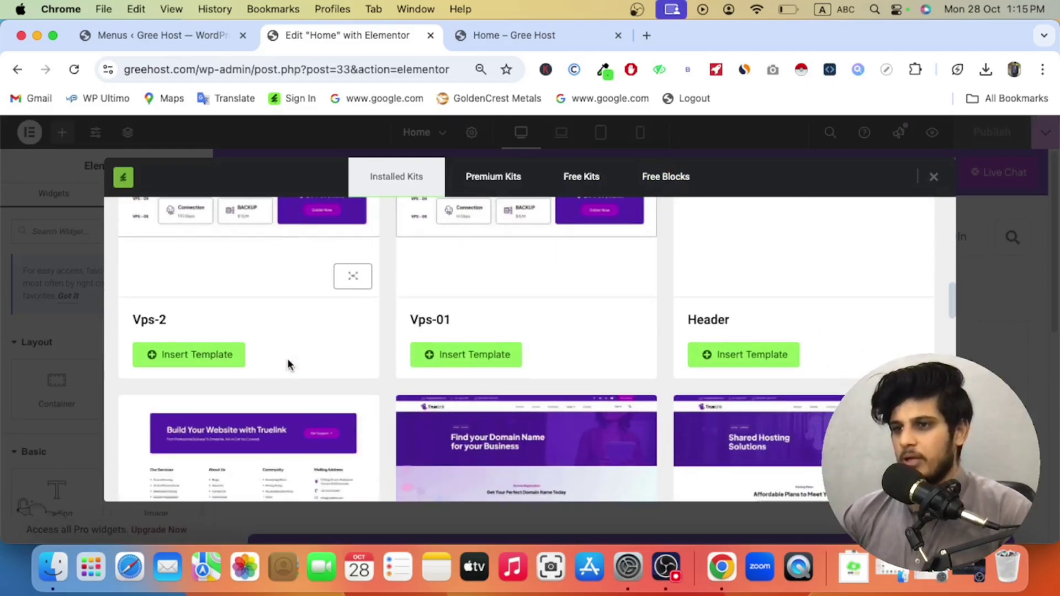
pyautogui.scroll(-10, 369, 387)
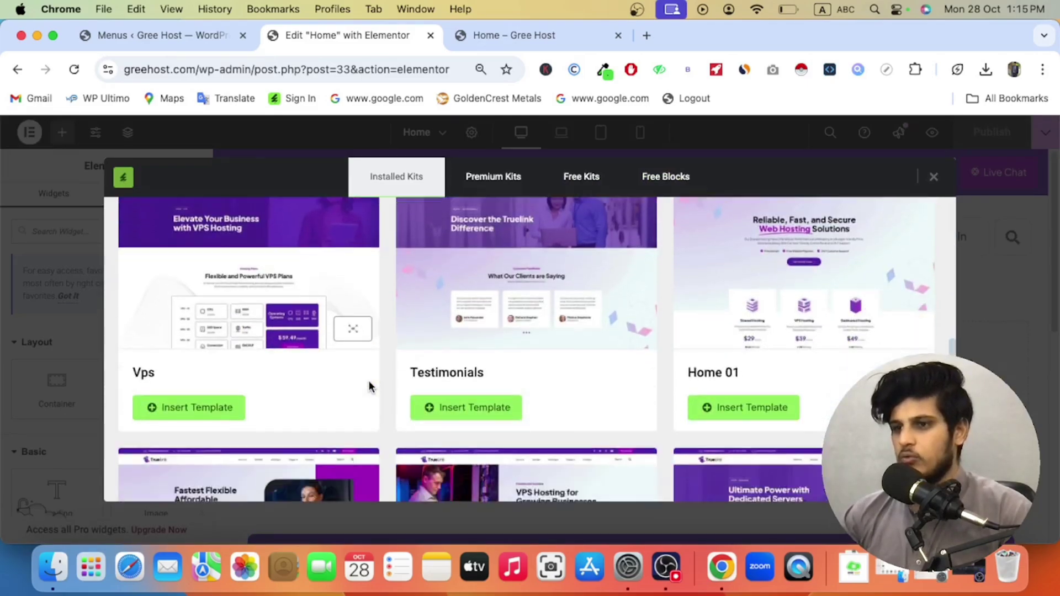
pyautogui.scroll(8, 369, 386)
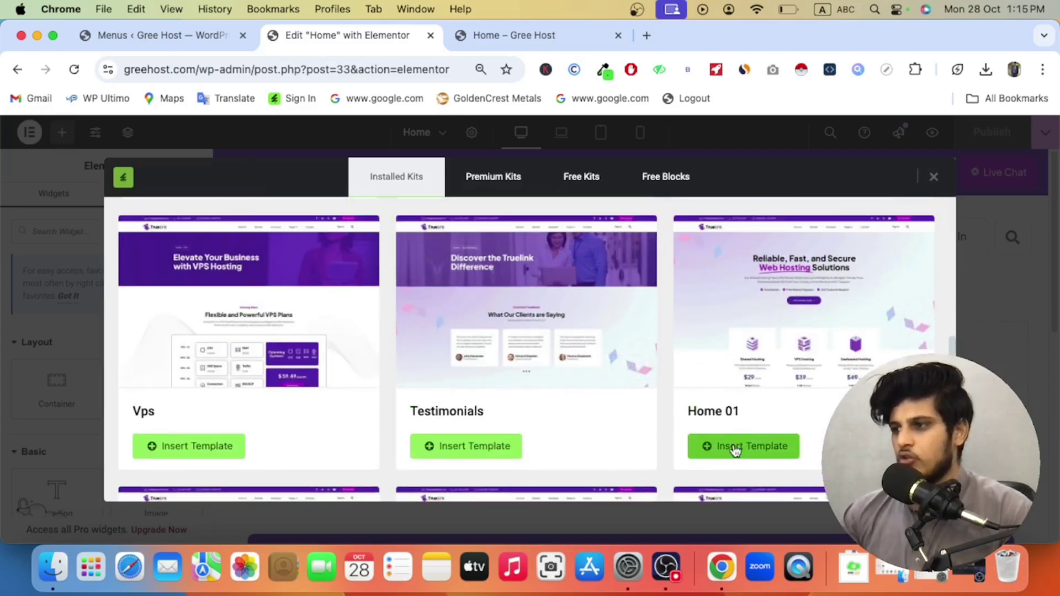
pyautogui.click(742, 451)
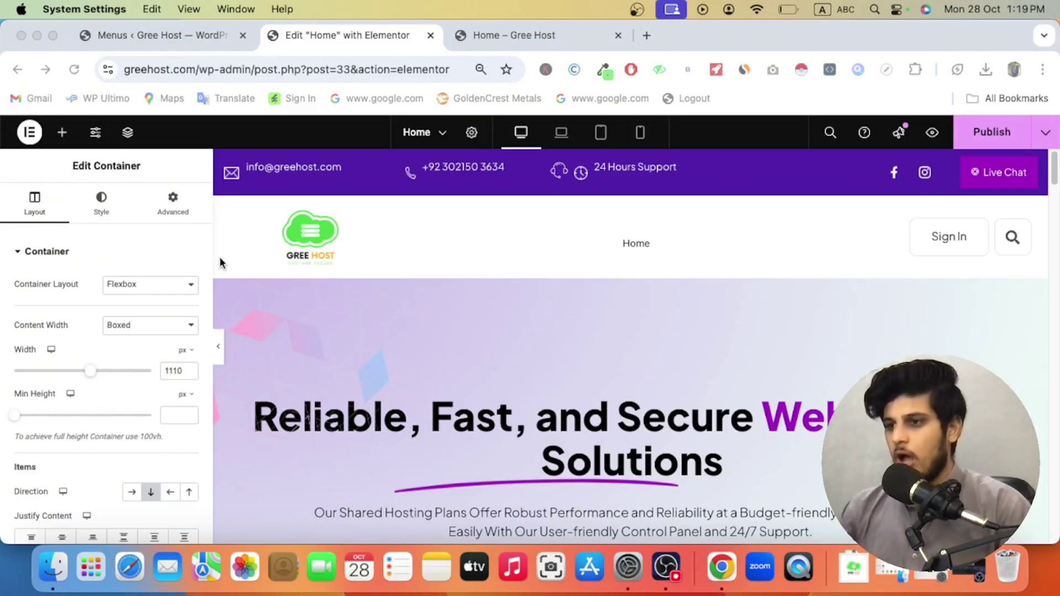
# Step: Scroll through the imported Home 01 hosting layout and open a new browser tab
pyautogui.scroll(-15, 445, 350)
pyautogui.scroll(-15, 447, 356)
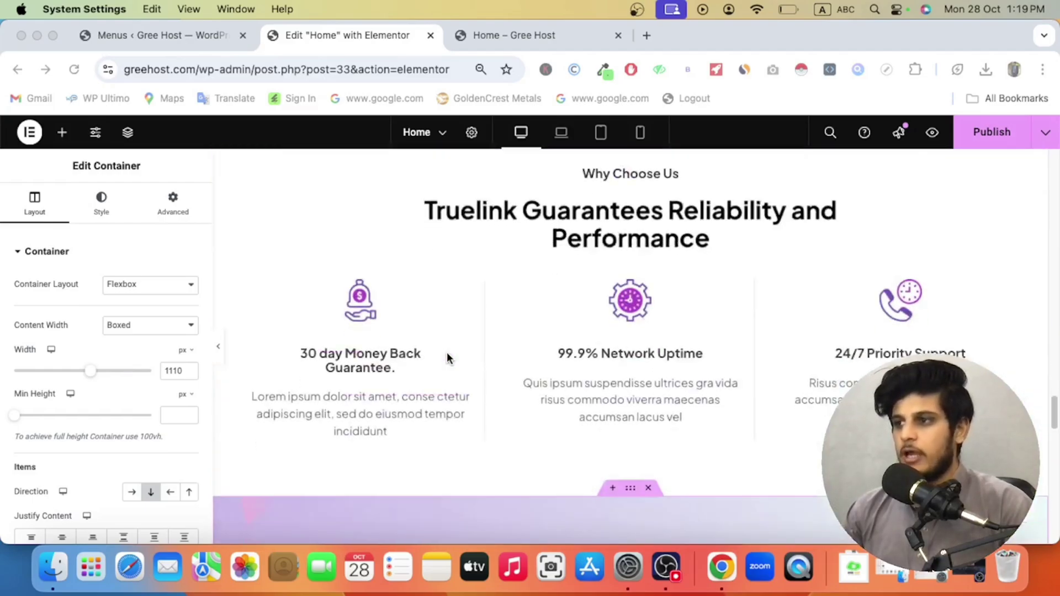
pyautogui.scroll(-10, 447, 358)
pyautogui.scroll(15, 449, 359)
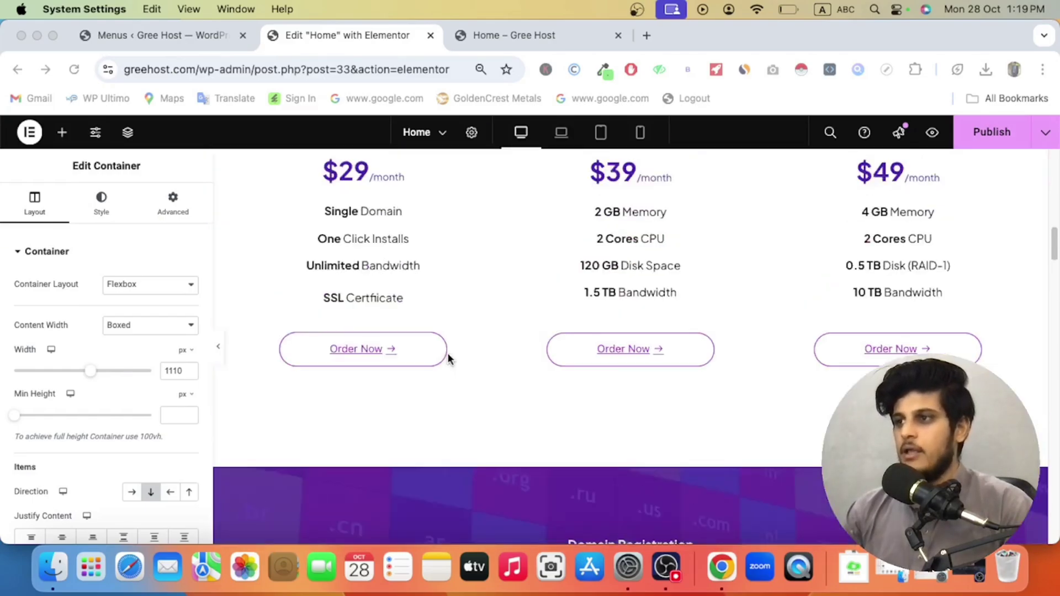
pyautogui.scroll(15, 448, 359)
pyautogui.click(647, 35)
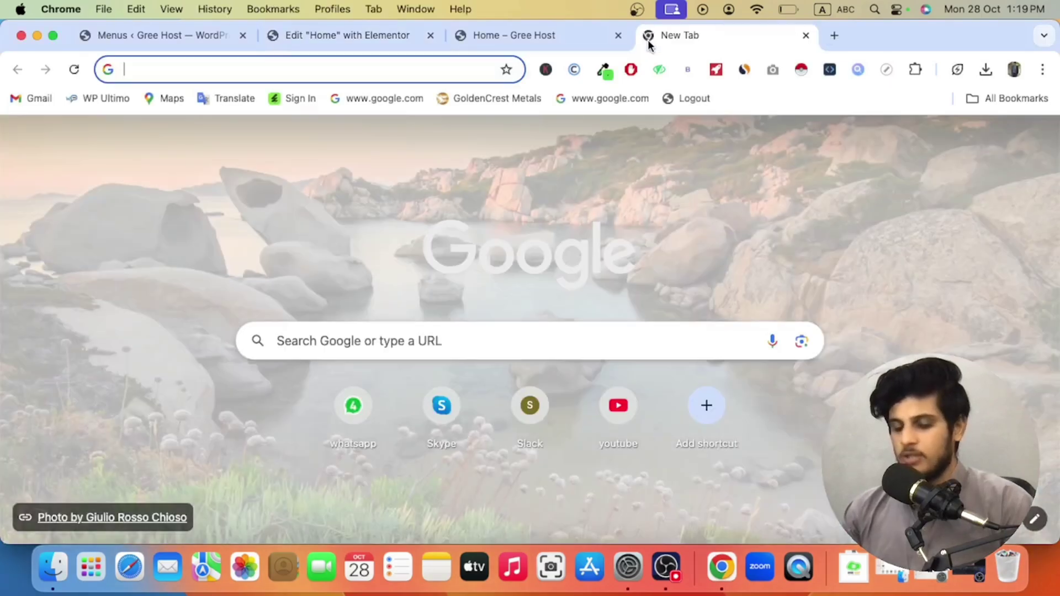
# Step: Go to ChatGPT and request homepage content for a hosting company
pyautogui.write('cha')
pyautogui.press('Return')
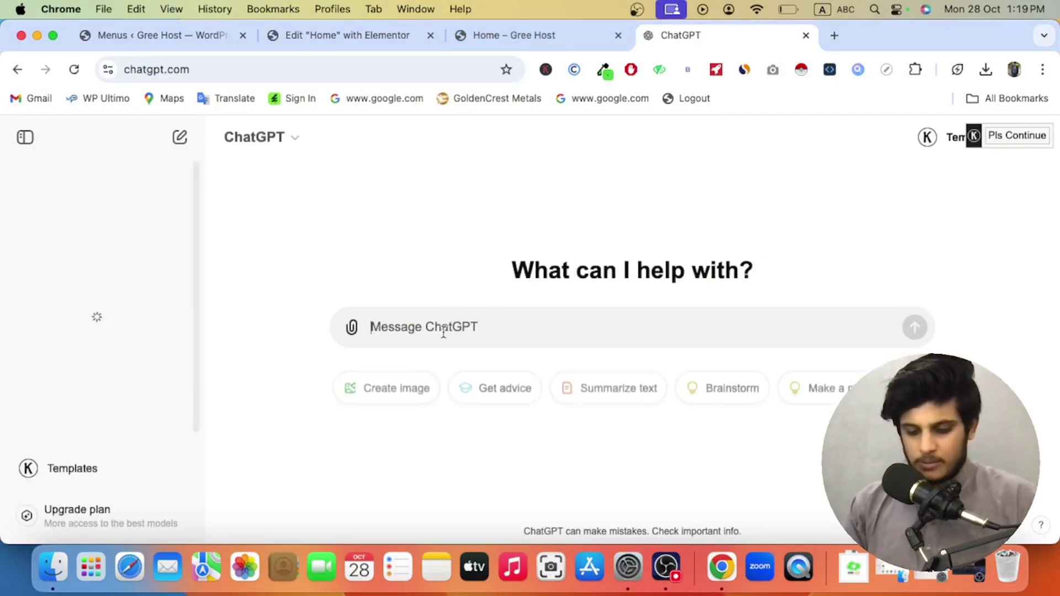
pyautogui.write('I')
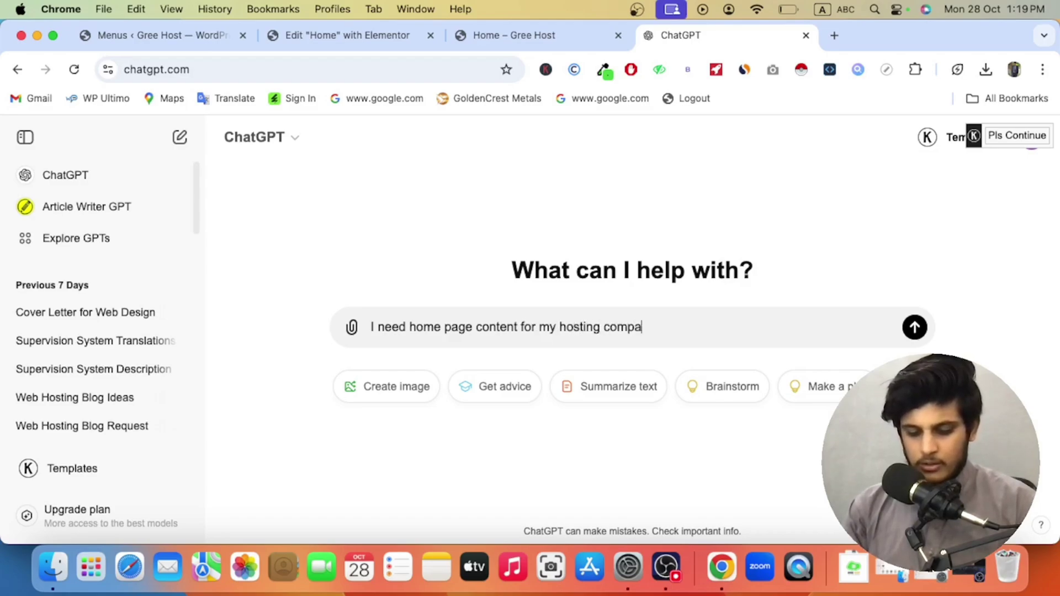
pyautogui.press('Return')
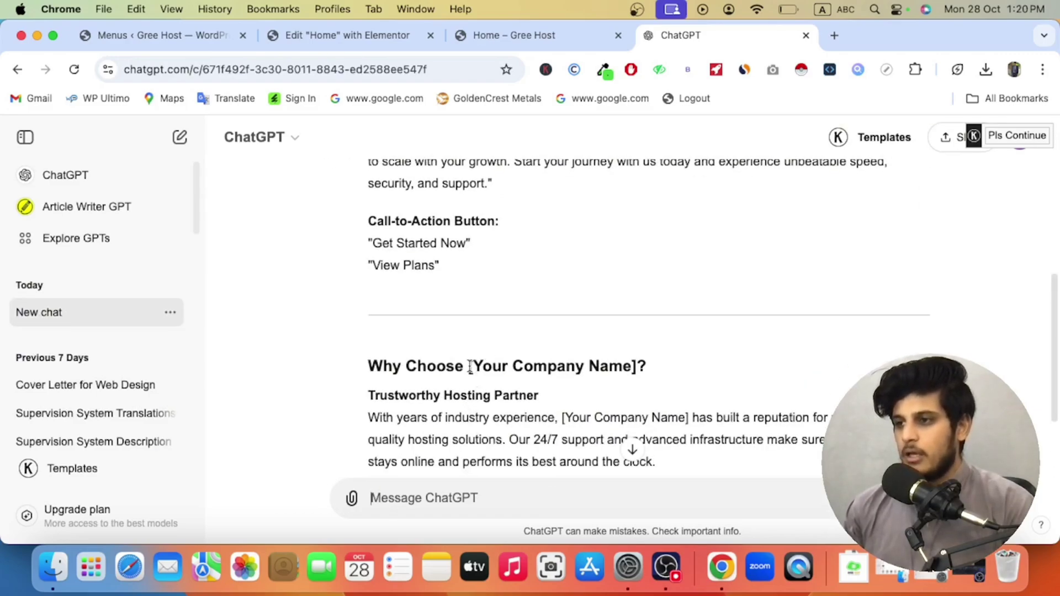
# Step: Read the generated homepage copy, then return to the Elementor Home editor
pyautogui.moveTo(468, 366); pyautogui.dragTo(638, 366)
pyautogui.scroll(-5, 448, 236)
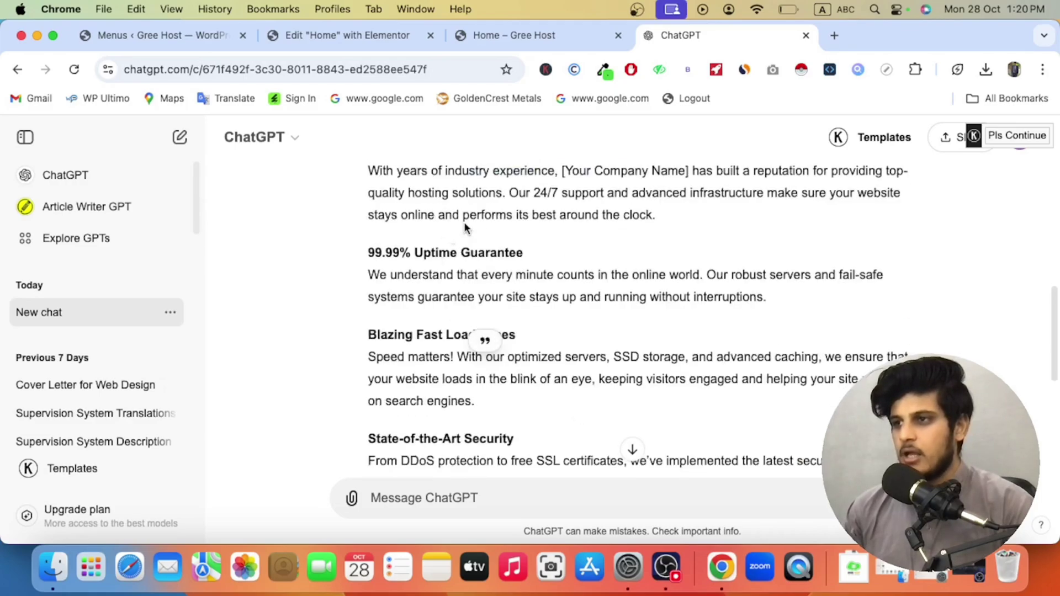
pyautogui.click(329, 37)
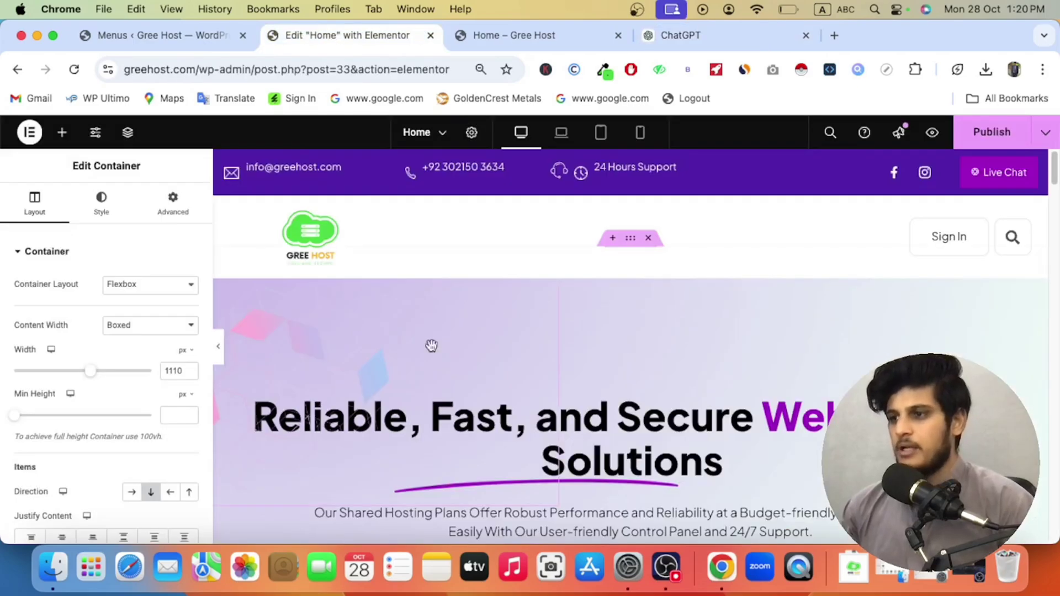
# Step: Change the Shared Hosting price heading from $29 to $828 per month
pyautogui.scroll(-5, 473, 348)
pyautogui.scroll(5, 458, 356)
pyautogui.scroll(-15, 459, 356)
pyautogui.scroll(-5, 509, 325)
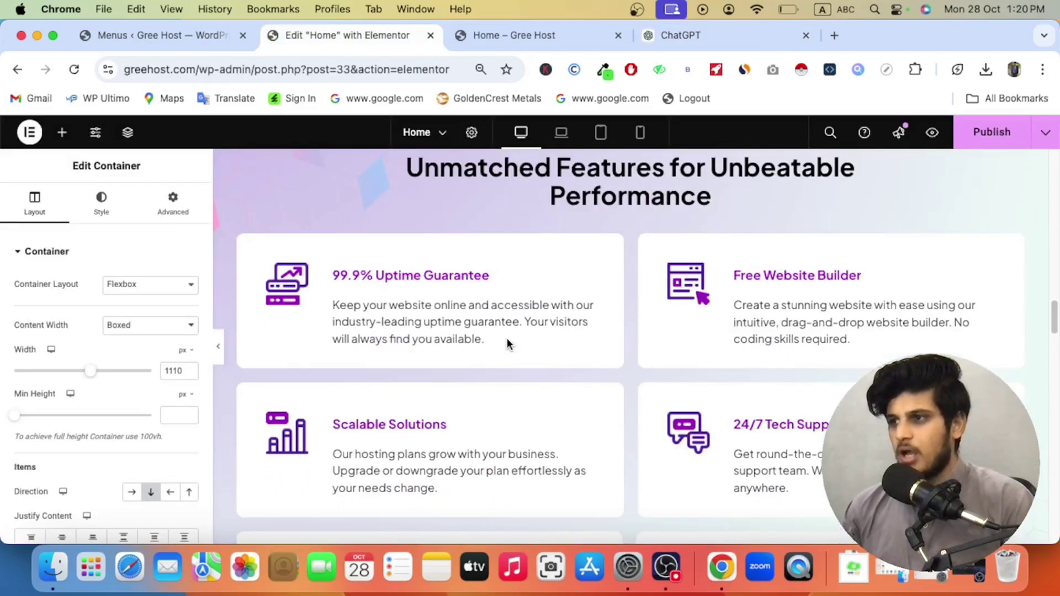
pyautogui.scroll(3, 516, 327)
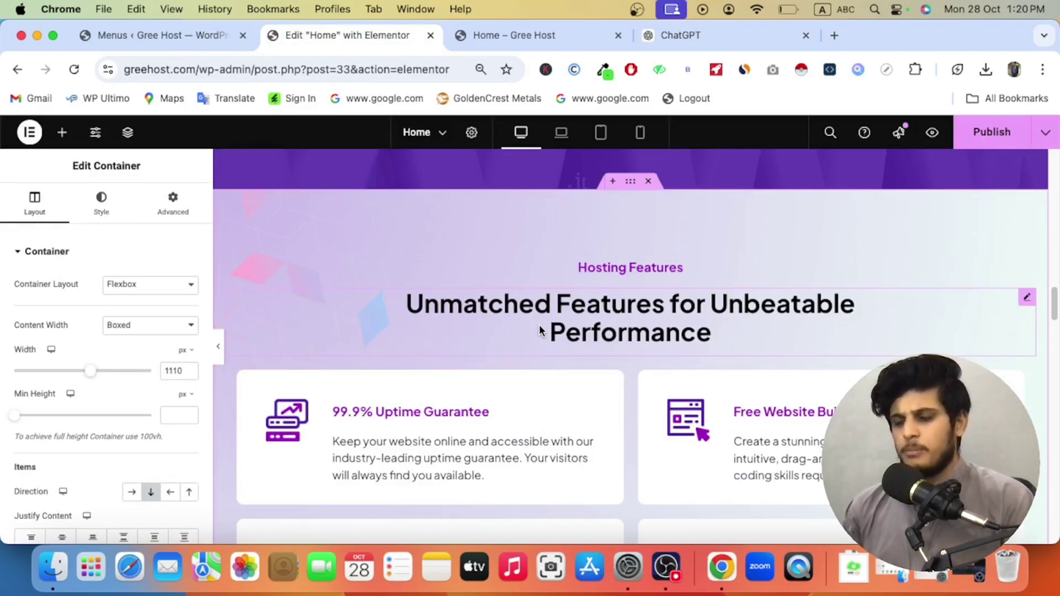
pyautogui.scroll(-4, 552, 336)
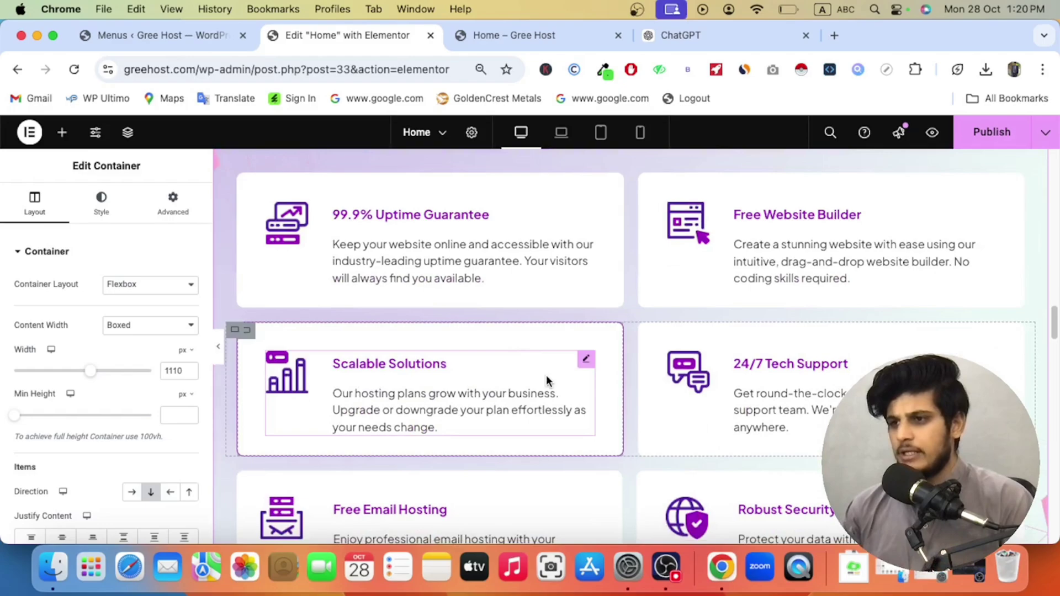
pyautogui.scroll(3, 538, 389)
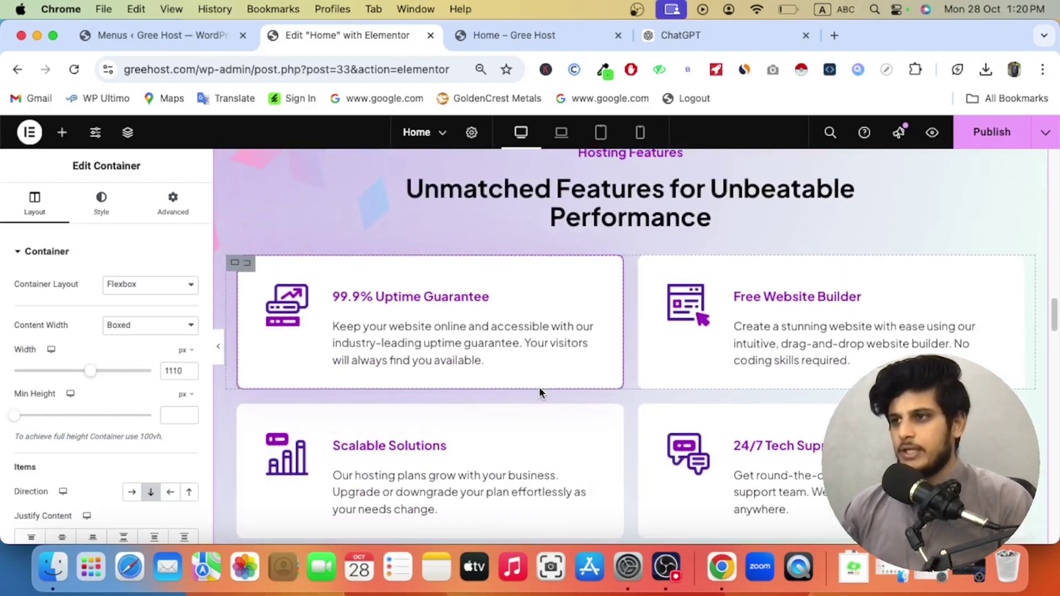
pyautogui.scroll(15, 538, 388)
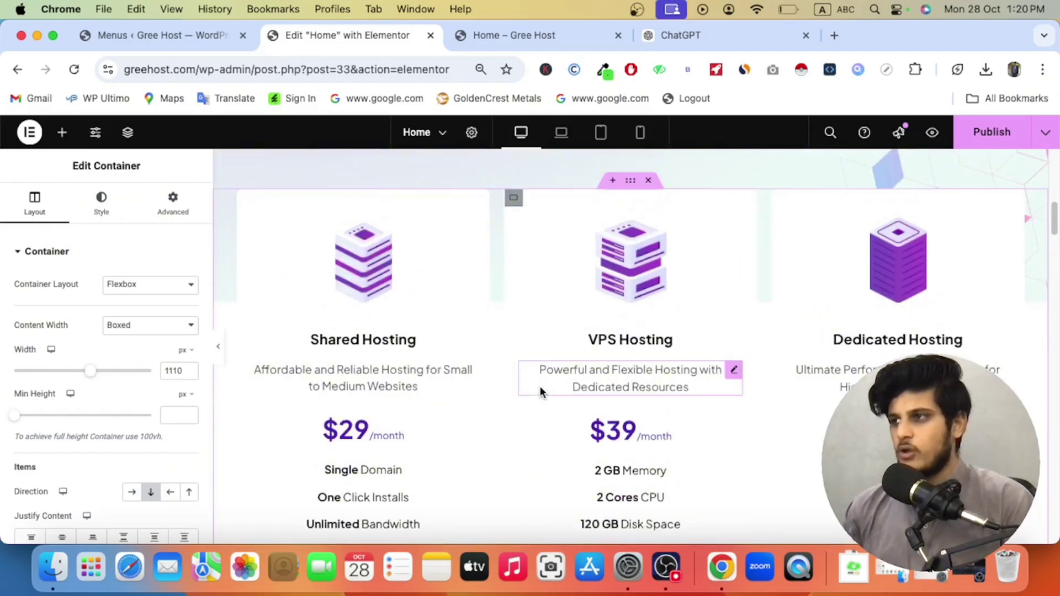
pyautogui.scroll(-3, 387, 409)
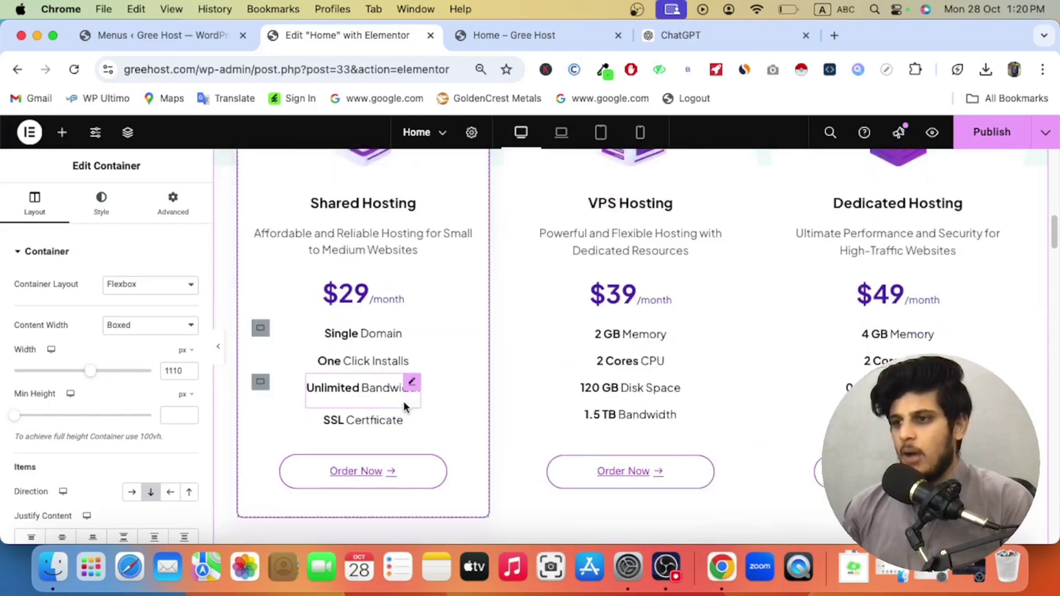
pyautogui.click(368, 283)
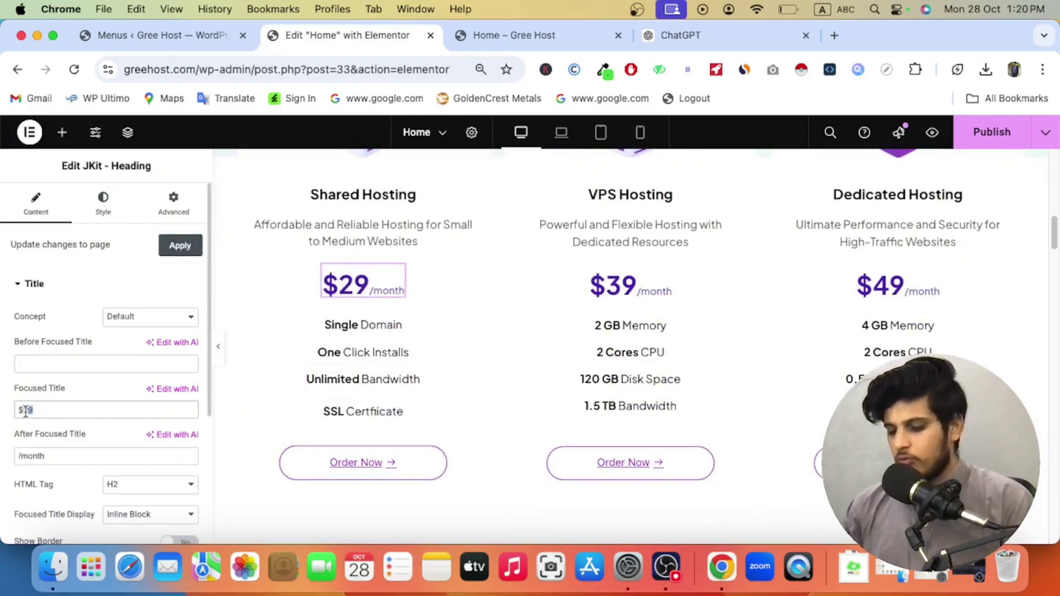
pyautogui.write('8')
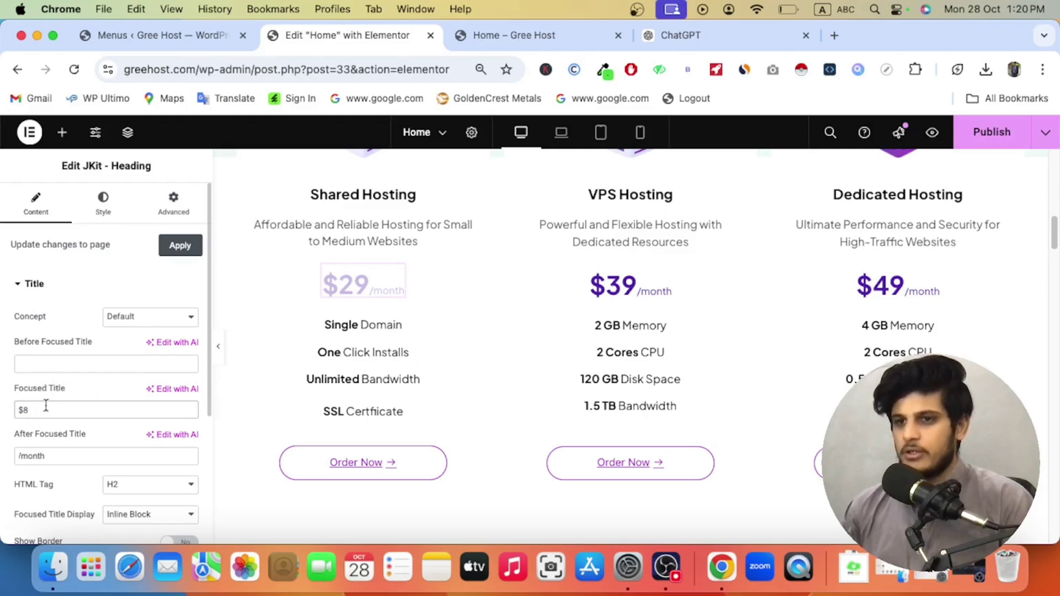
pyautogui.write('28')
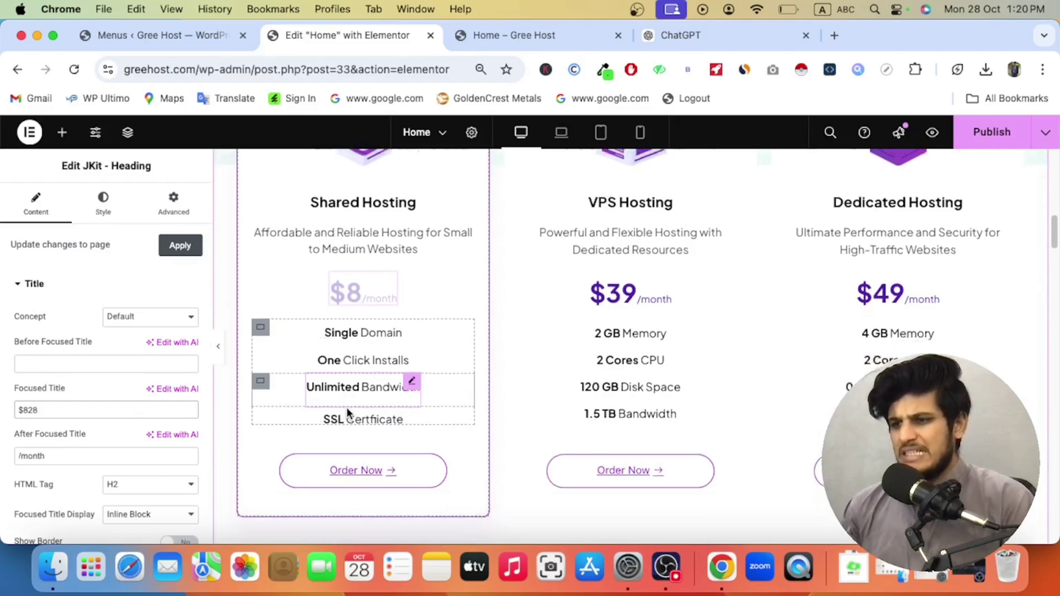
pyautogui.scroll(-5, 347, 411)
pyautogui.scroll(-15, 346, 412)
pyautogui.scroll(10, 346, 412)
pyautogui.scroll(20, 347, 411)
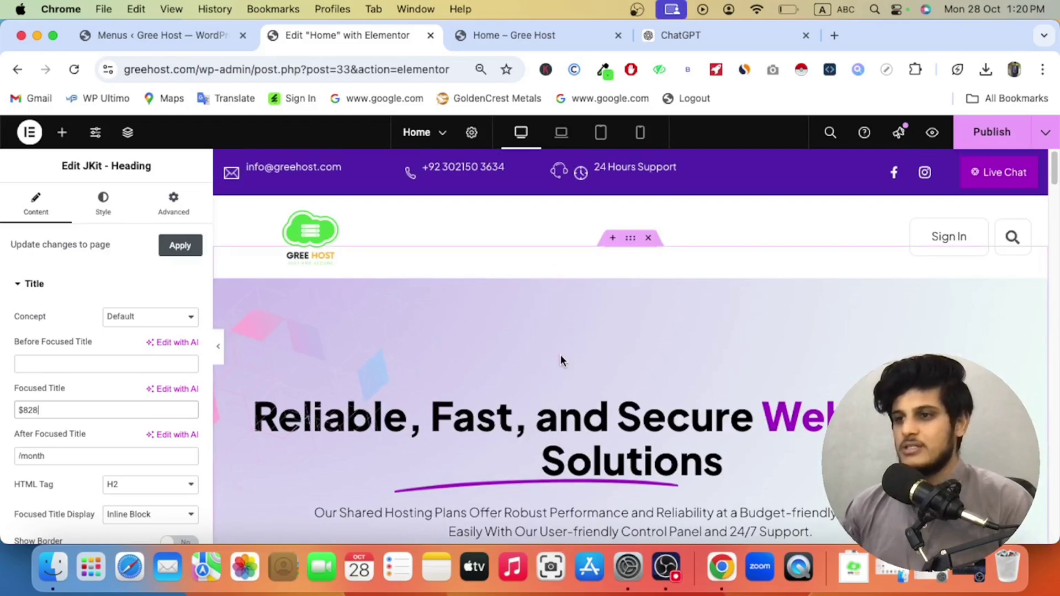
# Step: Save the Home page with Cmd+S and load the site's root address greehost.com
pyautogui.press('super+s')
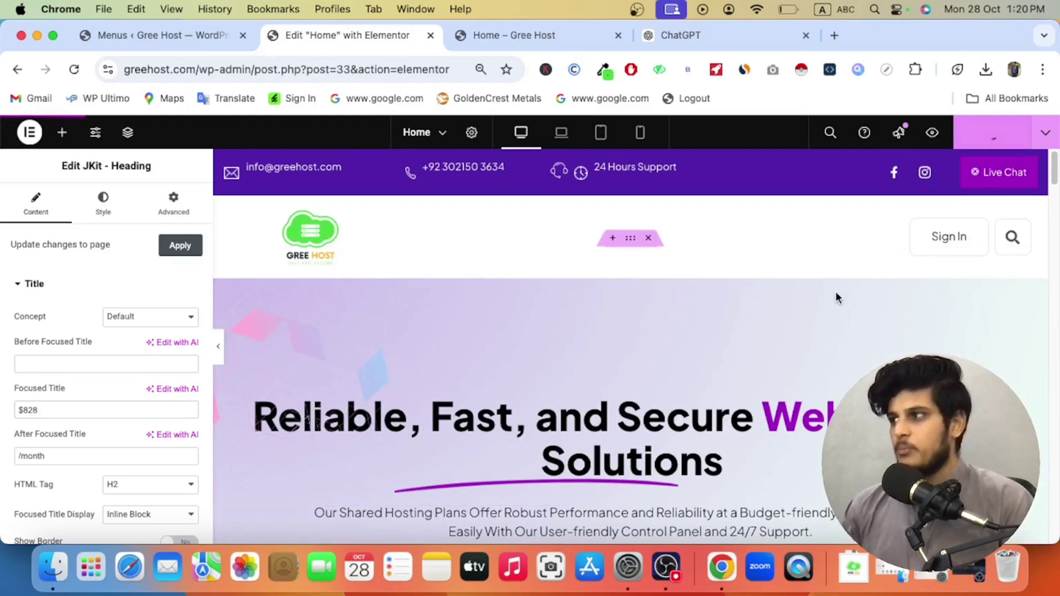
pyautogui.click(494, 36)
pyautogui.doubleClick(197, 70)
pyautogui.press('BackSpace')
pyautogui.press('Return')
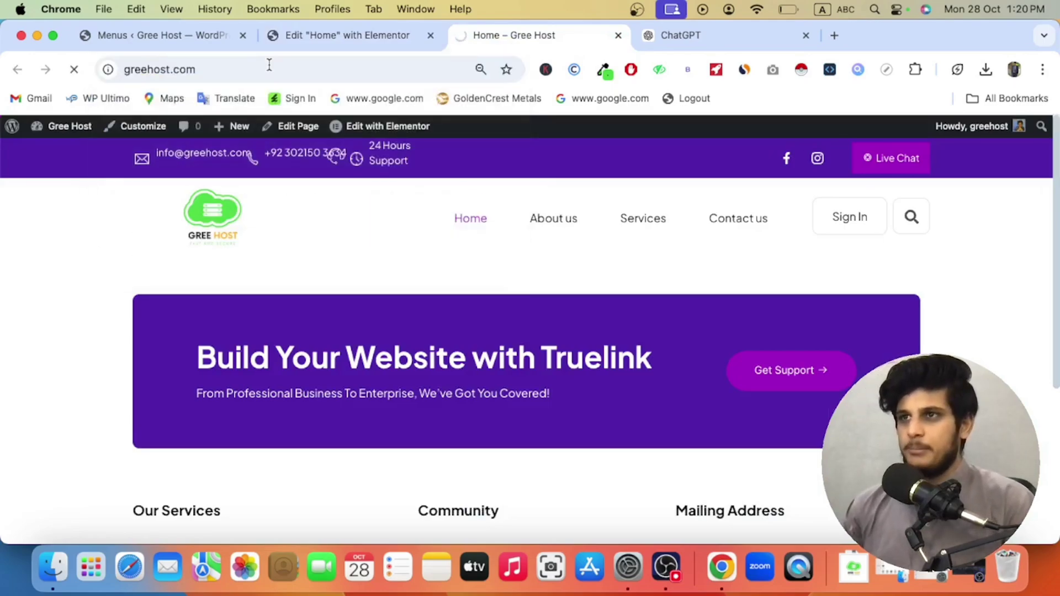
pyautogui.scroll(-5, 280, 253)
pyautogui.scroll(-3, 280, 251)
pyautogui.scroll(8, 281, 254)
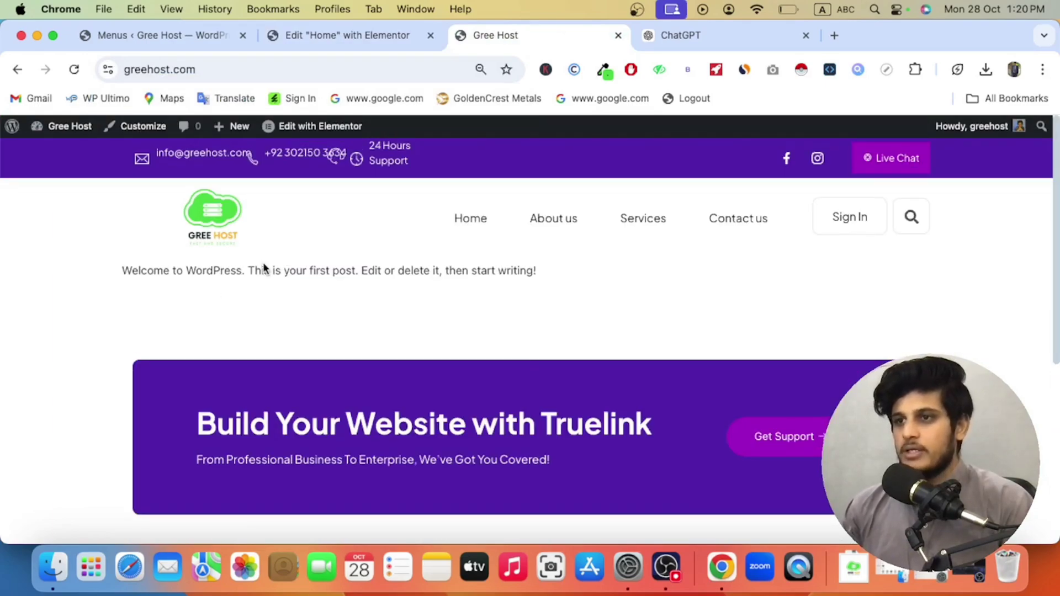
# Step: Load greehost.com/home to view the Home page
pyautogui.click(118, 59)
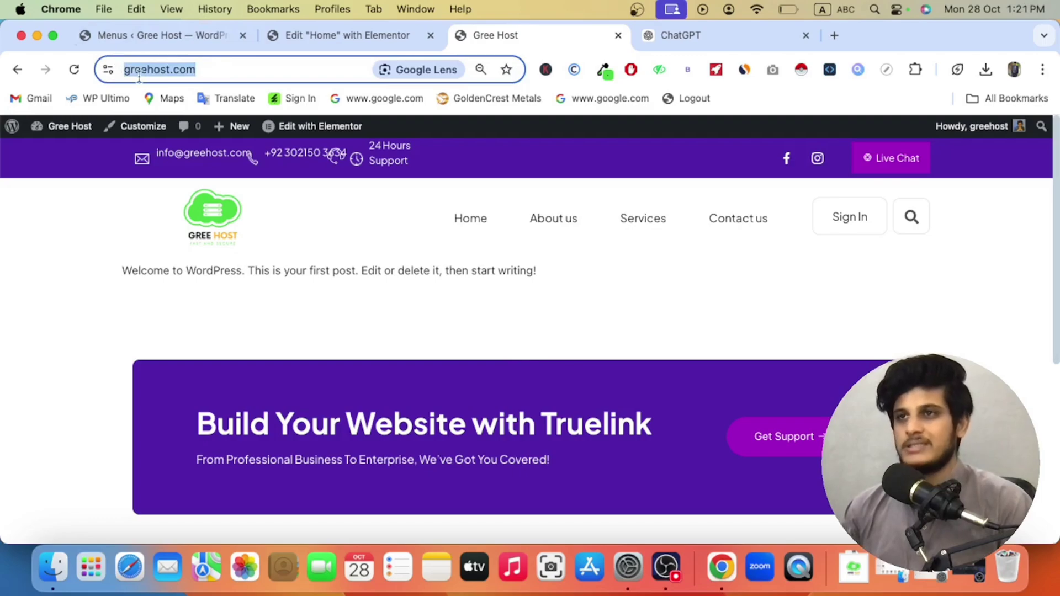
pyautogui.click(217, 70)
pyautogui.write('/home')
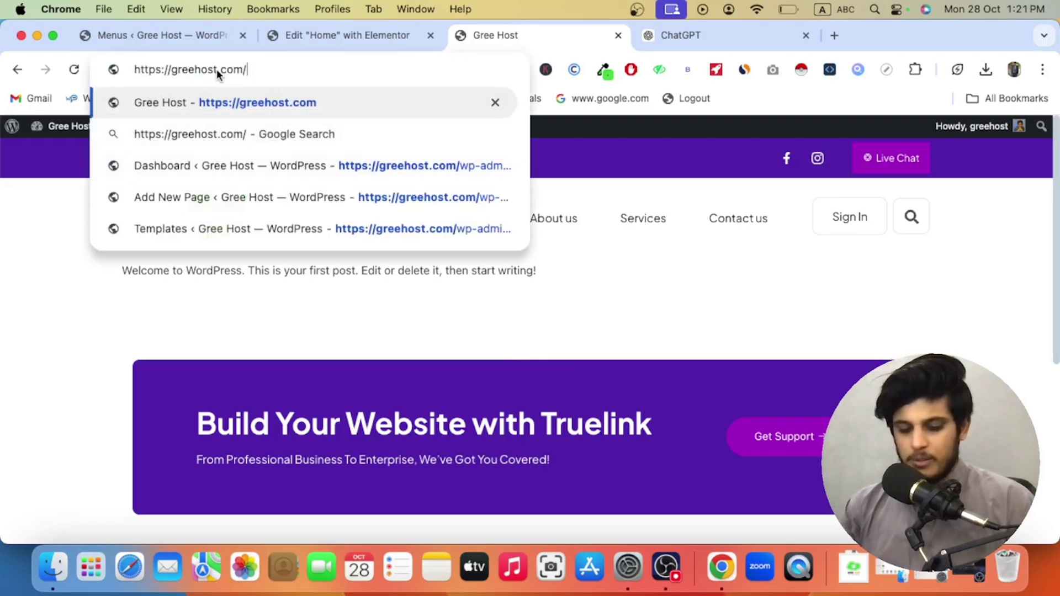
pyautogui.press('Return')
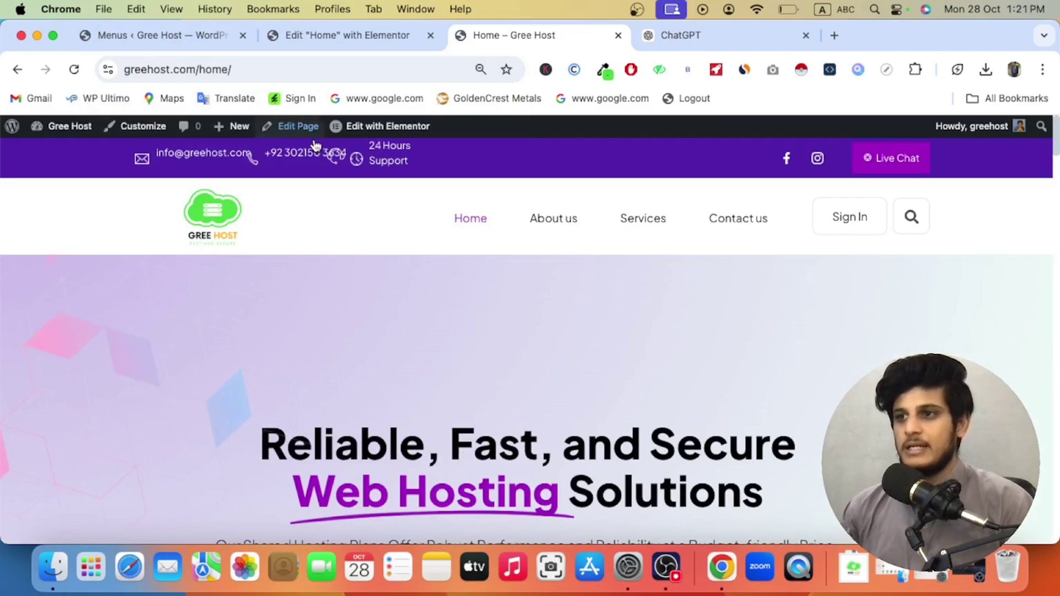
# Step: Reload the bare site address, then switch back through the ChatGPT and Elementor tabs
pyautogui.moveTo(199, 70); pyautogui.dragTo(274, 72)
pyautogui.press('BackSpace')
pyautogui.press('Return')
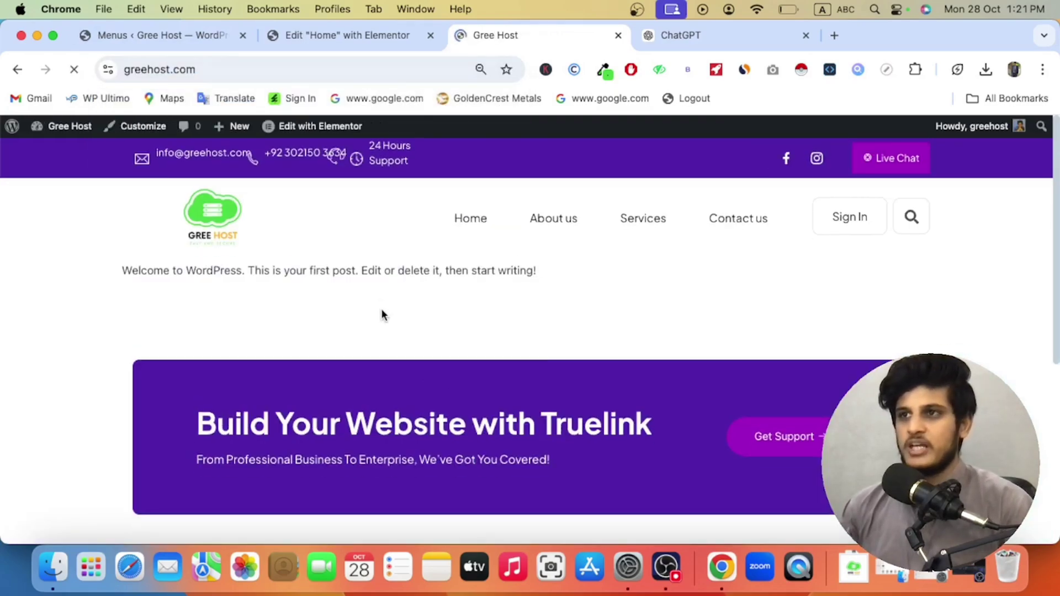
pyautogui.click(689, 36)
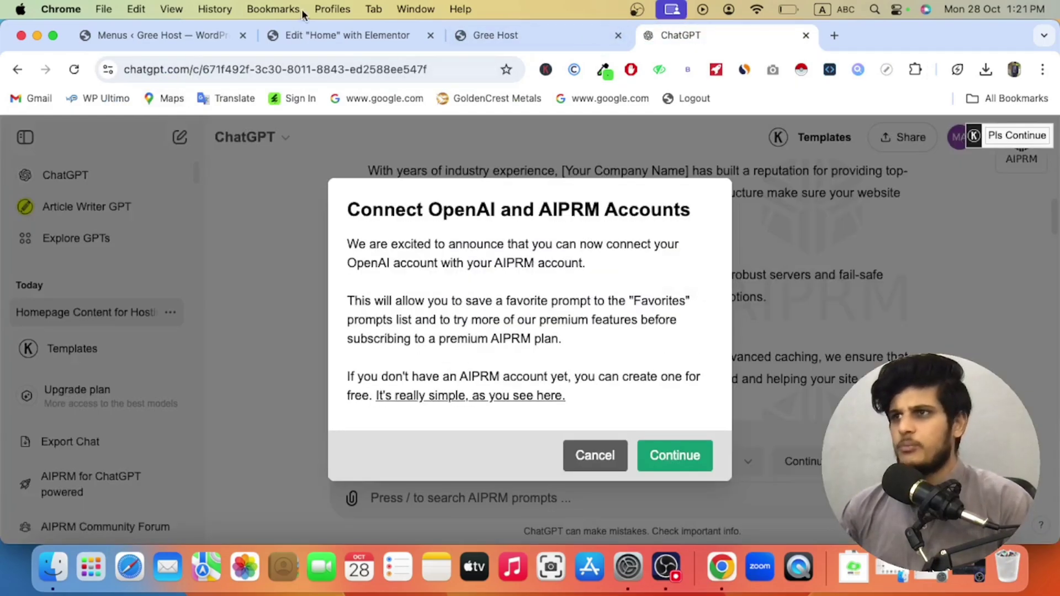
pyautogui.click(342, 35)
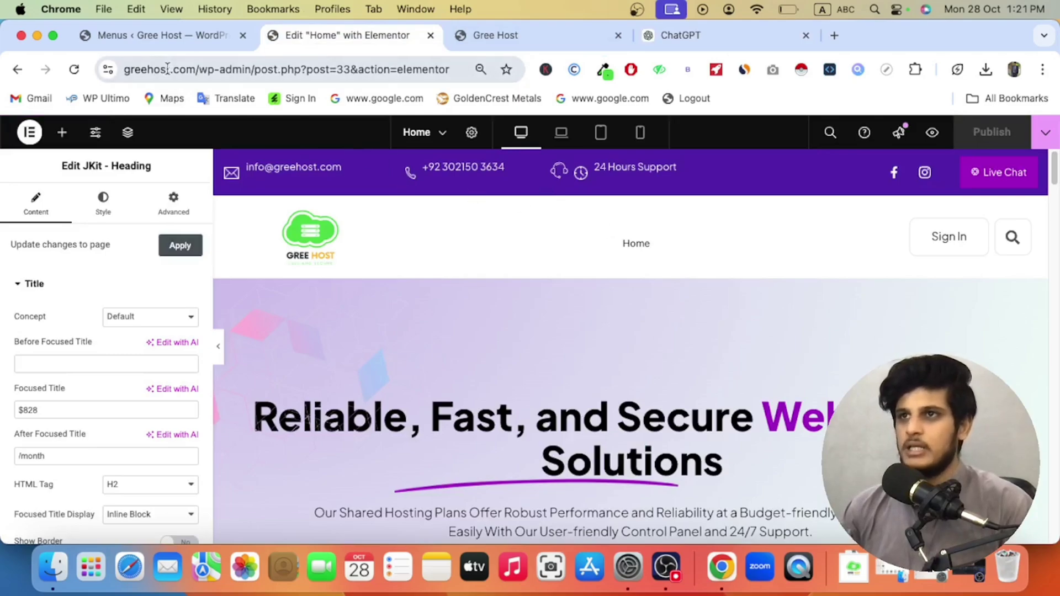
# Step: In Reading settings, choose 'A static page' and pick Home as the homepage
pyautogui.click(160, 47)
pyautogui.scroll(-10, 50, 436)
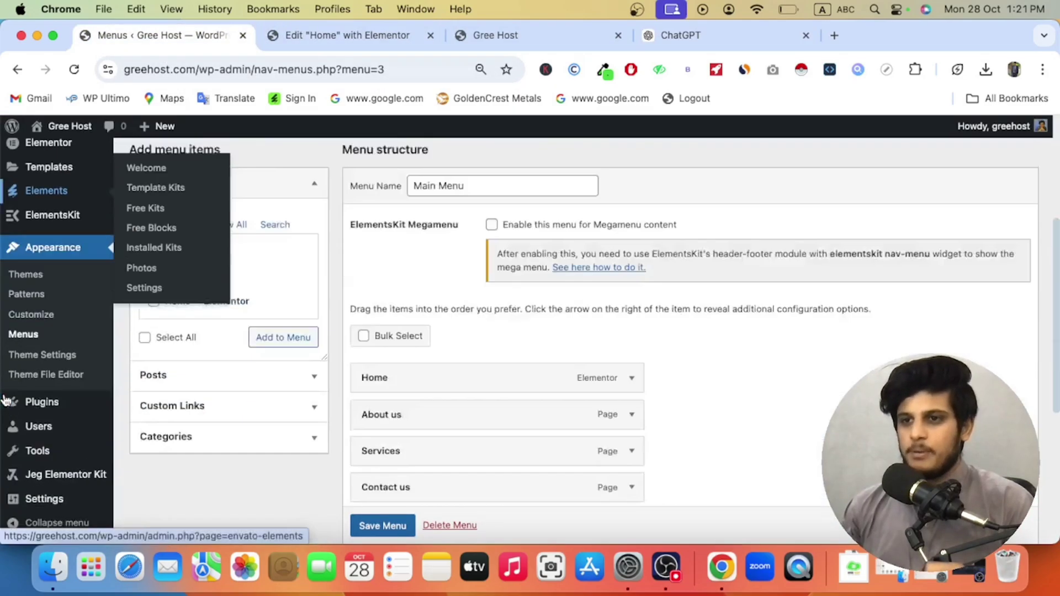
pyautogui.moveTo(44, 500)
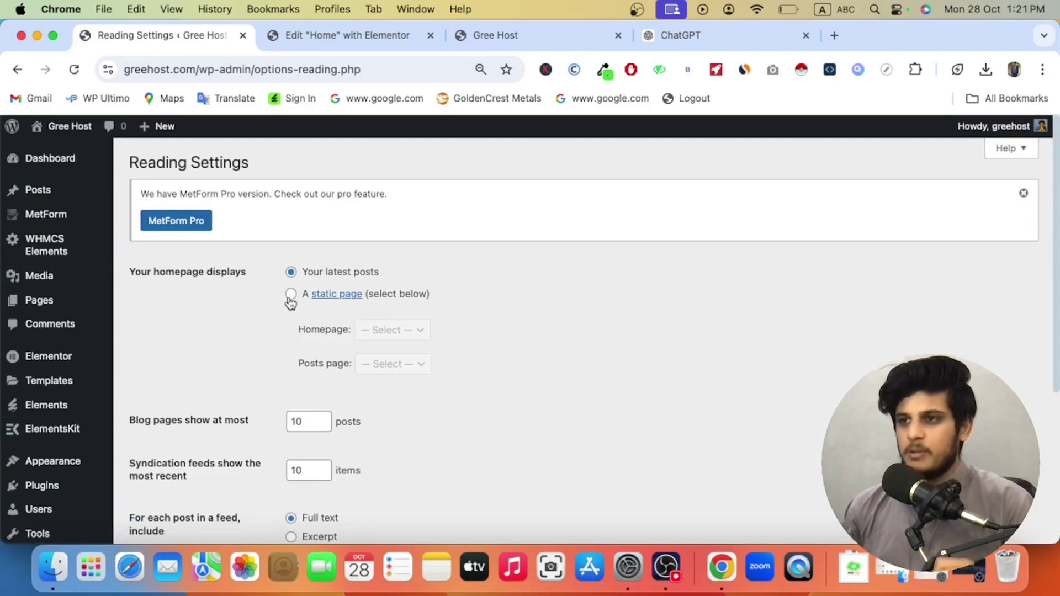
pyautogui.click(289, 295)
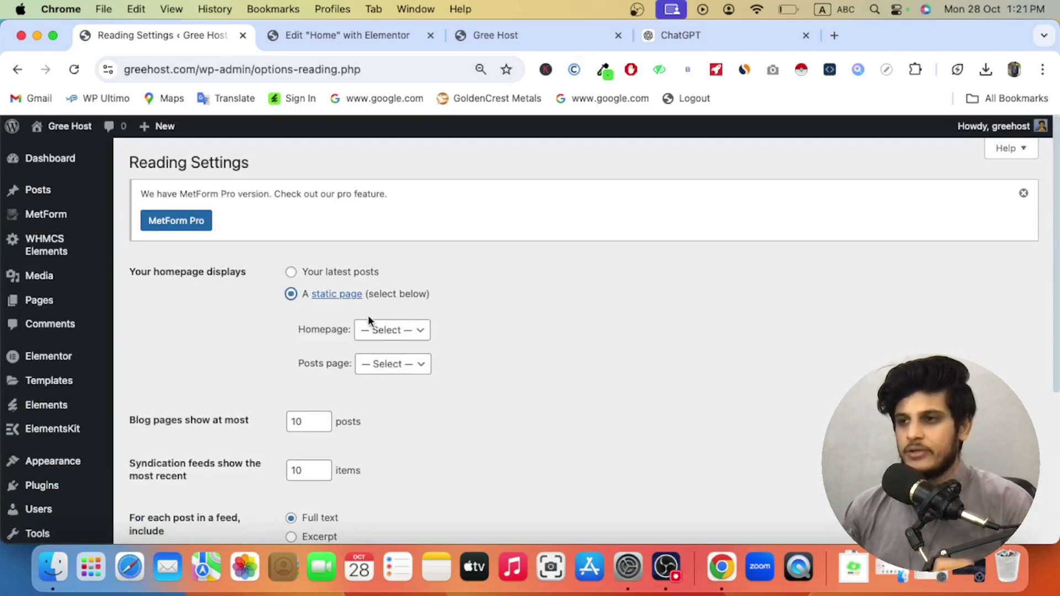
pyautogui.click(379, 331)
pyautogui.click(391, 383)
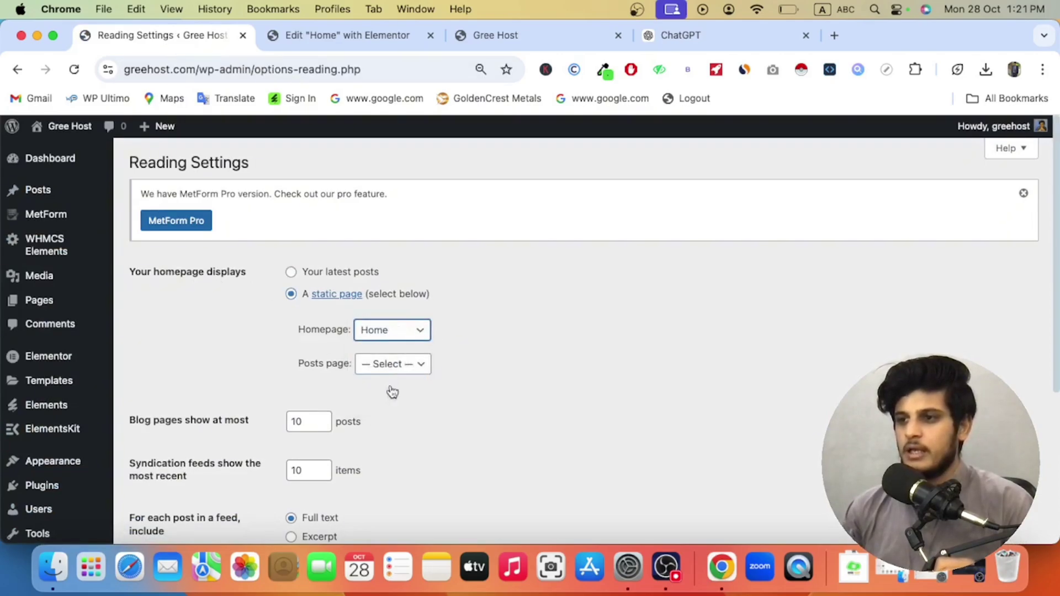
# Step: Confirm Home in the Homepage dropdown and save the reading settings
pyautogui.scroll(-5, 387, 417)
pyautogui.scroll(5, 389, 414)
pyautogui.click(397, 330)
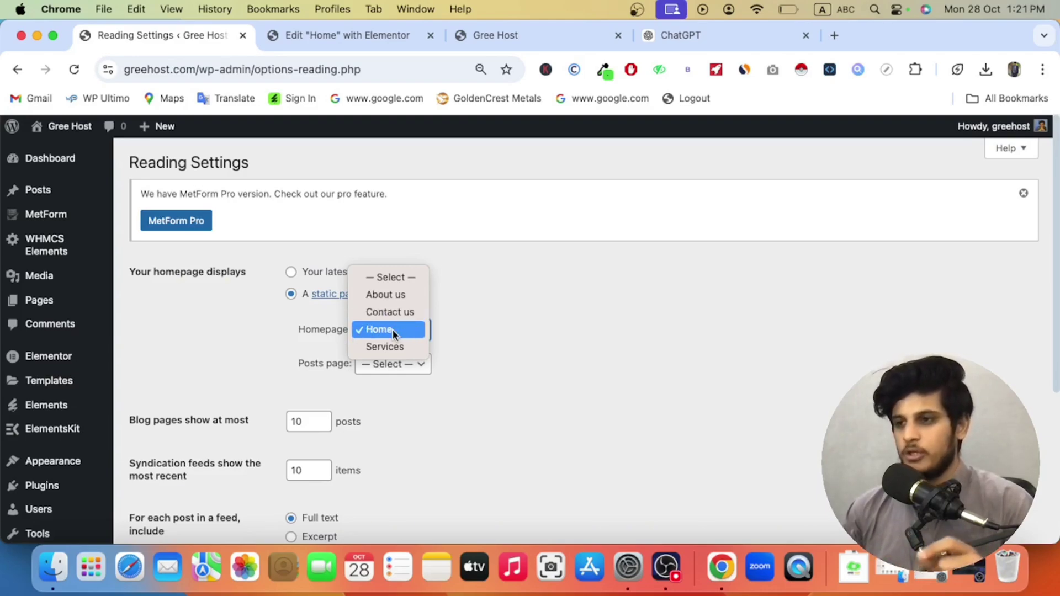
pyautogui.click(392, 329)
pyautogui.scroll(-5, 202, 397)
pyautogui.click(193, 431)
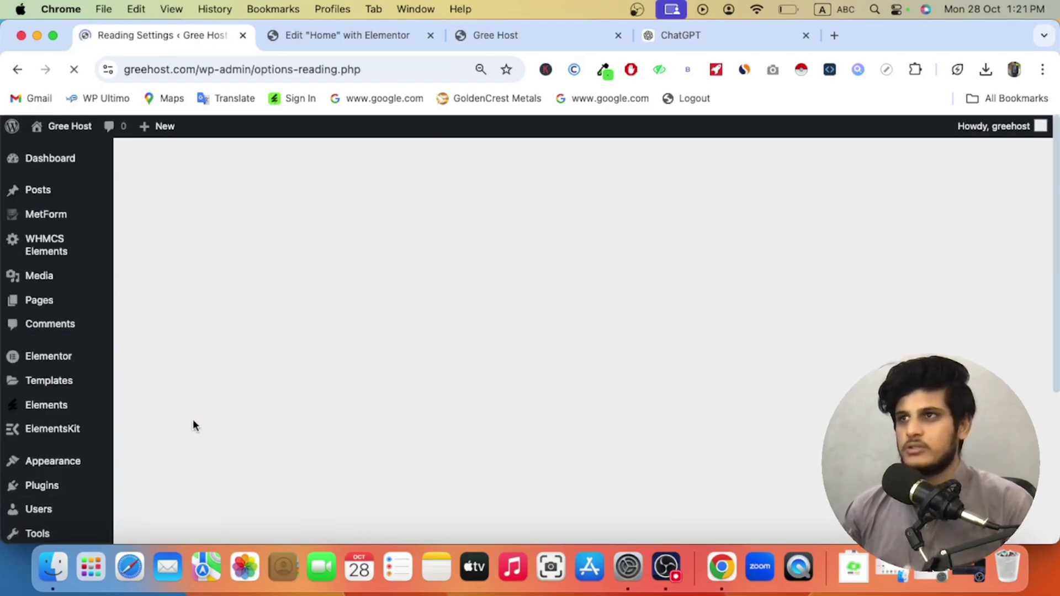
# Step: Check that the Gree Host root address shows the Web Hosting homepage, then return to the Elementor Home editor
pyautogui.click(473, 40)
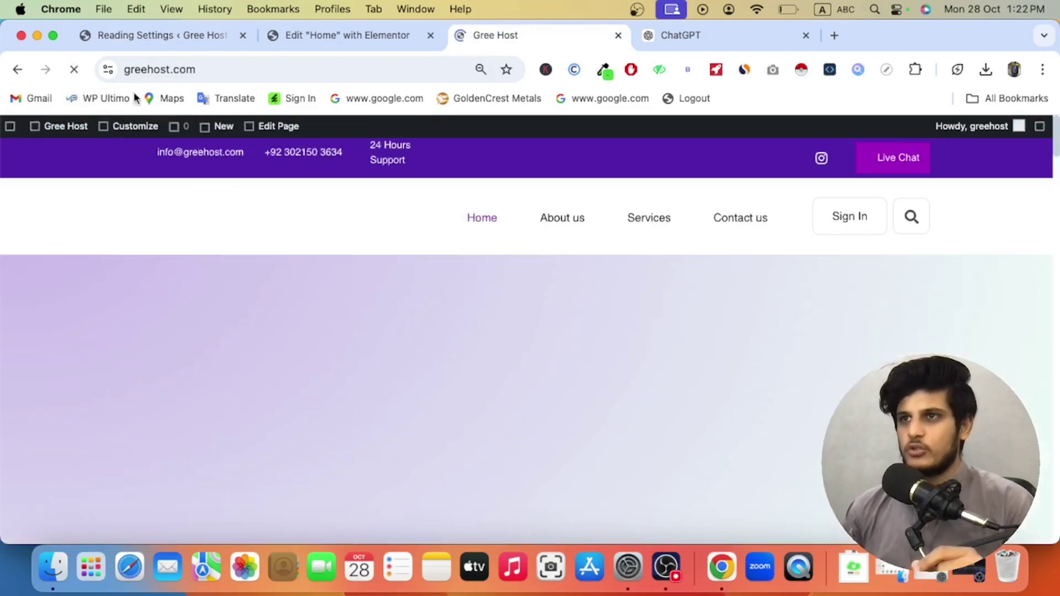
pyautogui.scroll(-7, 281, 302)
pyautogui.scroll(-20, 283, 299)
pyautogui.scroll(-10, 287, 301)
pyautogui.scroll(12, 290, 301)
pyautogui.scroll(20, 289, 302)
pyautogui.scroll(-15, 289, 299)
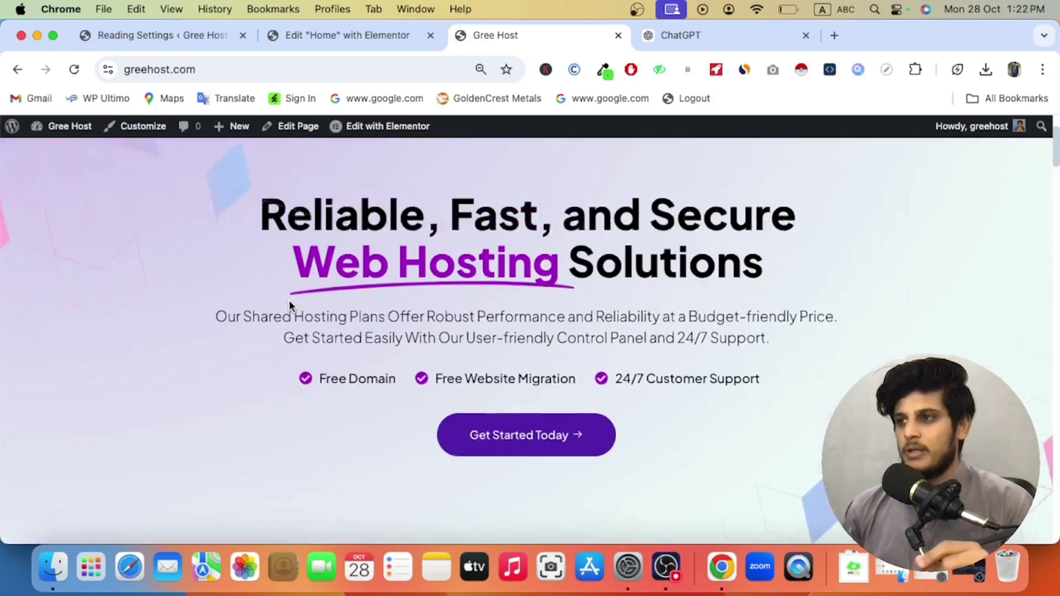
pyautogui.scroll(15, 290, 305)
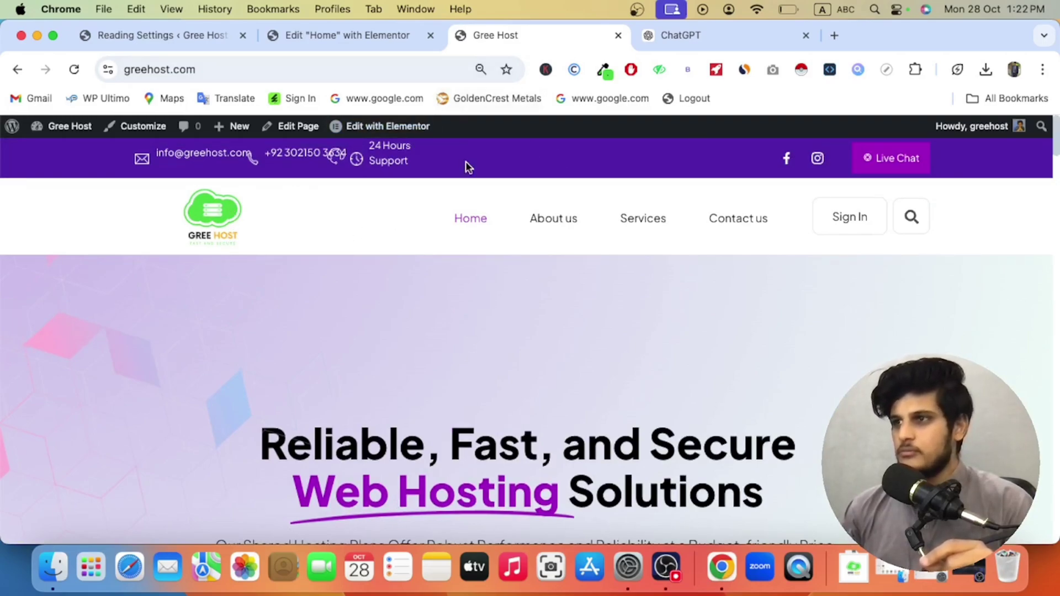
pyautogui.click(305, 38)
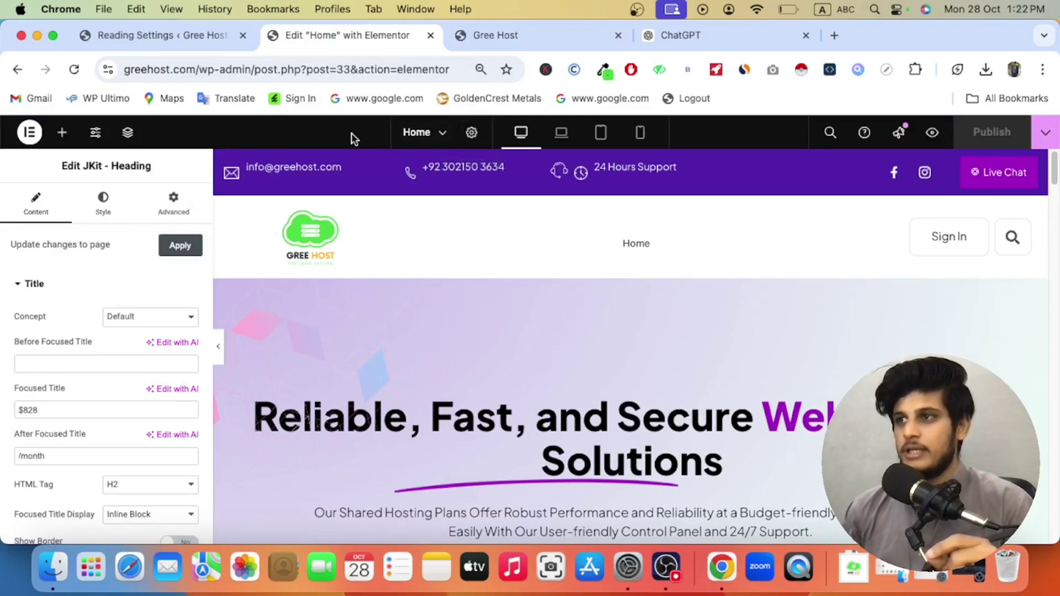
# Step: Open Site Settings > Global Colors to show Primary #5A23B2, Secondary #A810C7, Text #555555 and Accent #000000
pyautogui.click(95, 135)
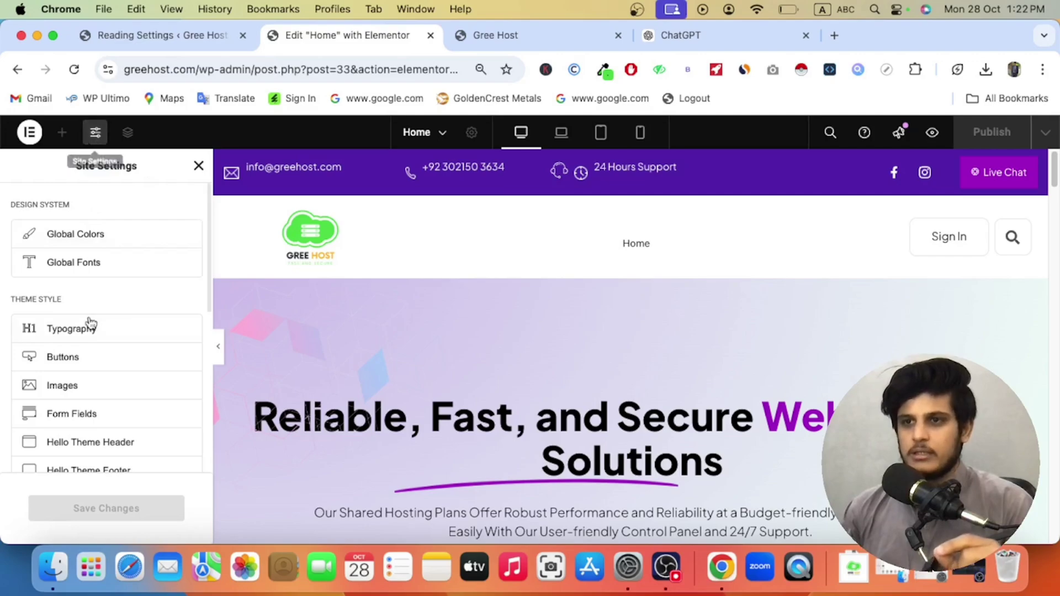
pyautogui.scroll(-1, 77, 298)
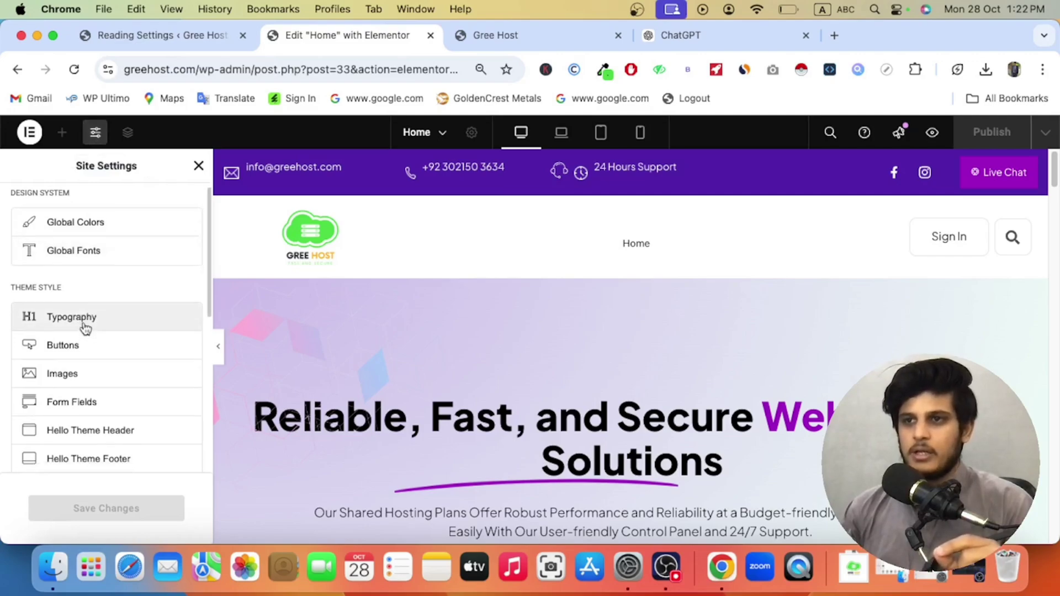
pyautogui.click(102, 230)
pyautogui.scroll(-3, 133, 309)
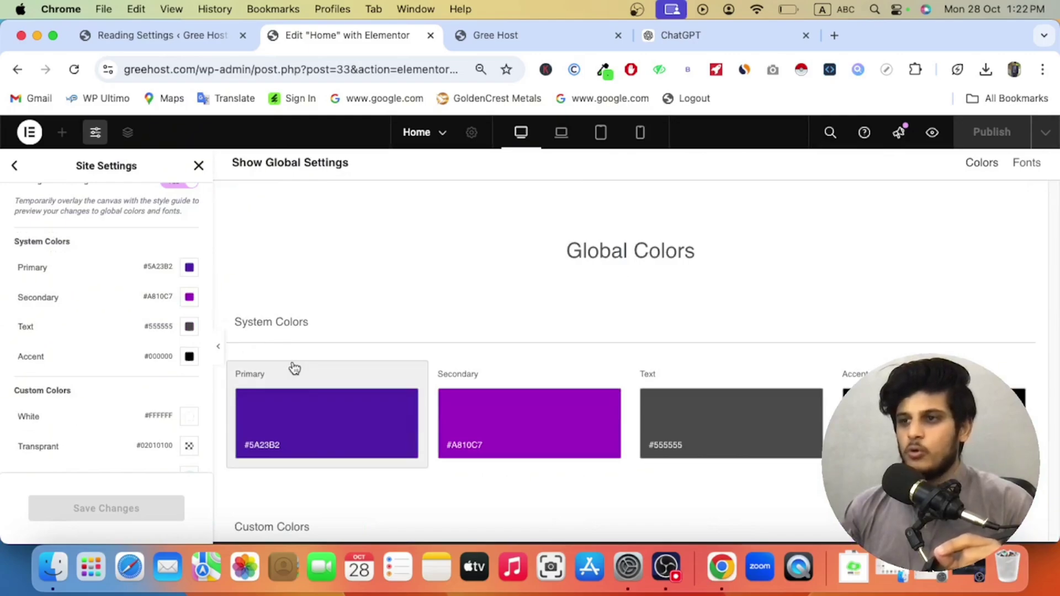
# Step: Sample the logo green with ColorZilla and paste it as the Primary colour #55DB4E
pyautogui.click(490, 36)
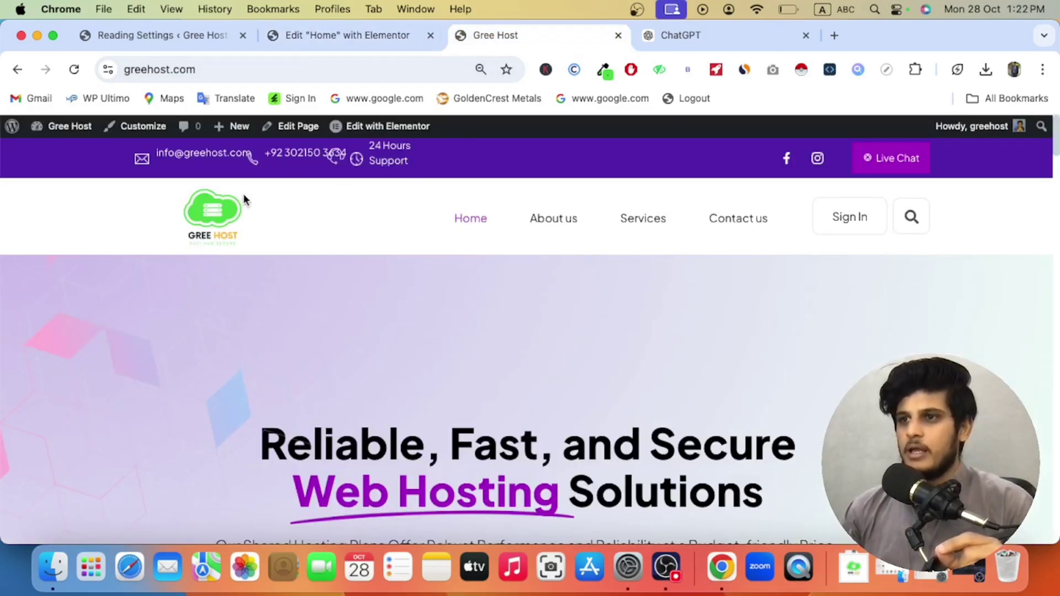
pyautogui.click(603, 69)
pyautogui.click(505, 96)
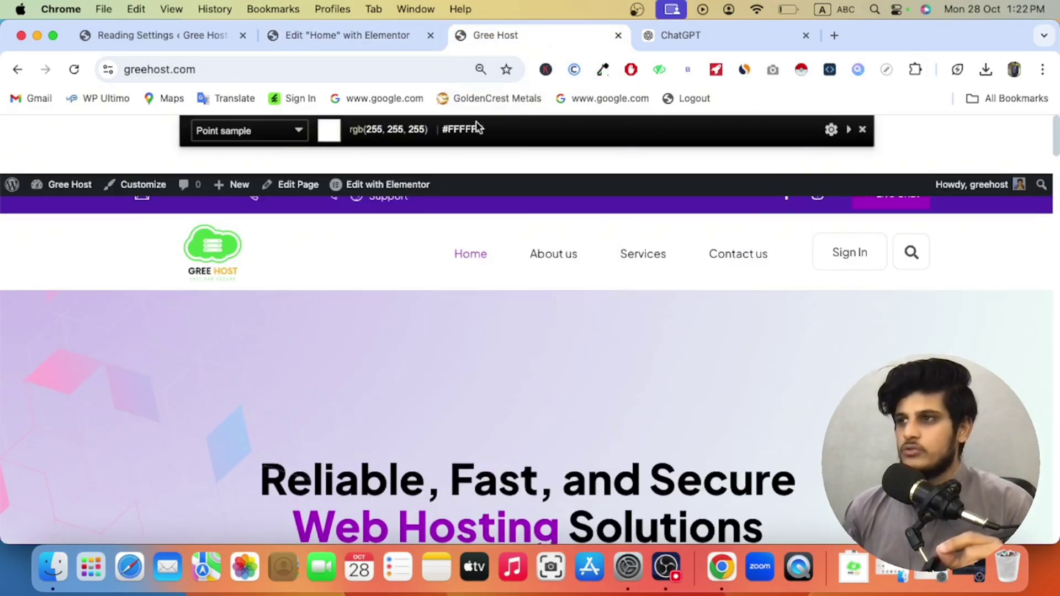
pyautogui.click(215, 243)
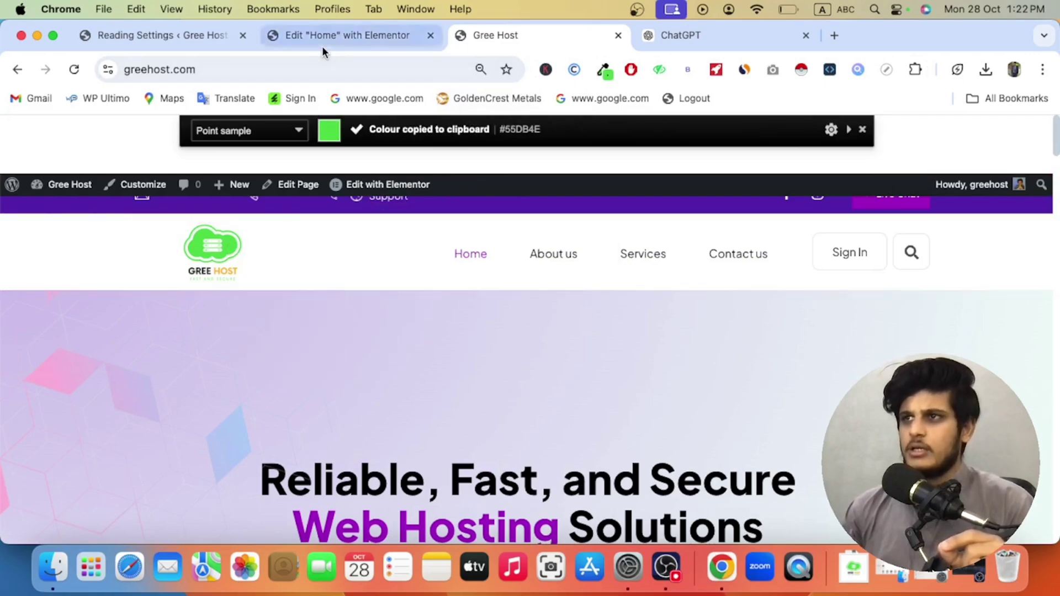
pyautogui.click(324, 36)
pyautogui.click(189, 267)
pyautogui.rightClick(155, 470)
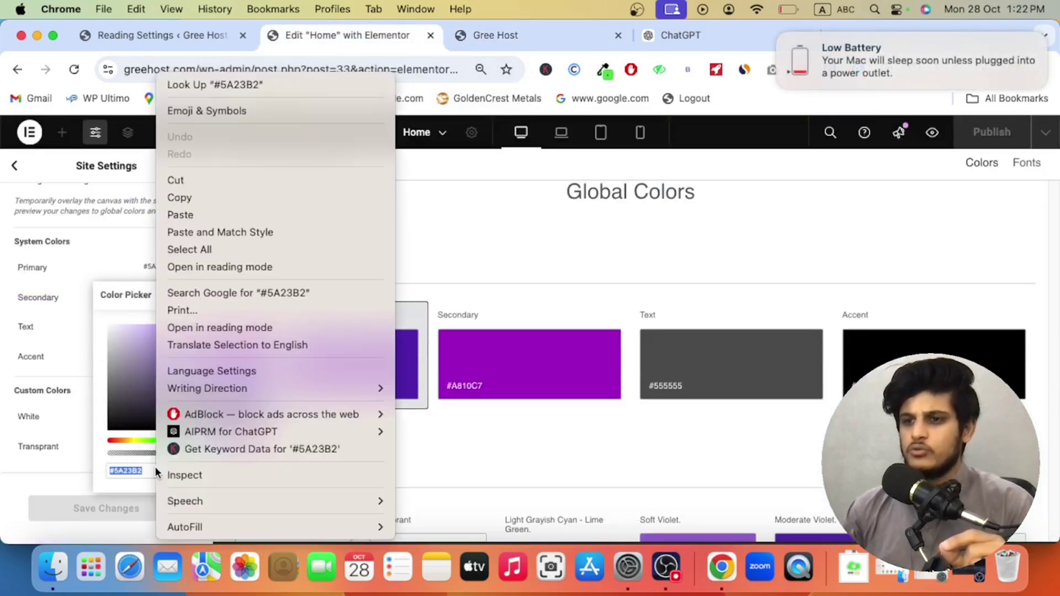
pyautogui.click(211, 211)
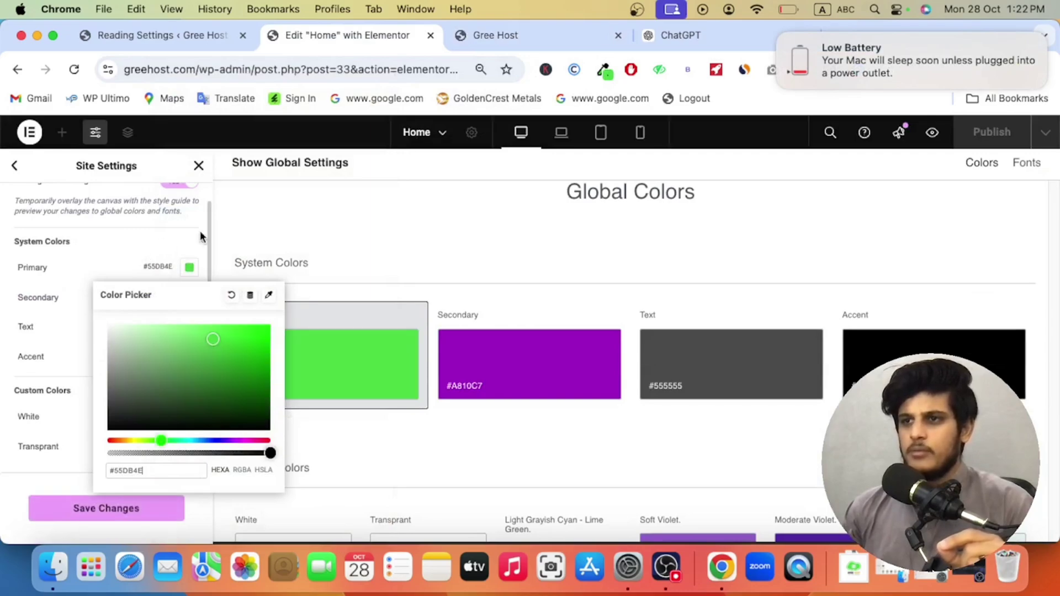
pyautogui.click(183, 240)
pyautogui.scroll(-5, 190, 235)
pyautogui.scroll(10, 160, 324)
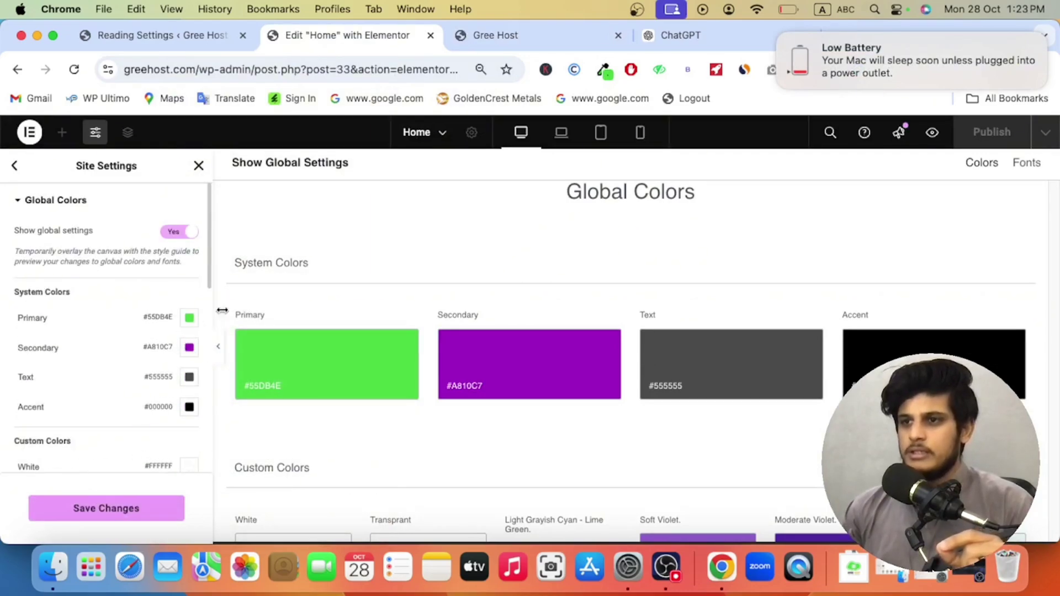
# Step: Sample the logo yellow with ColorZilla and paste it as the Secondary colour #FEC034
pyautogui.click(544, 33)
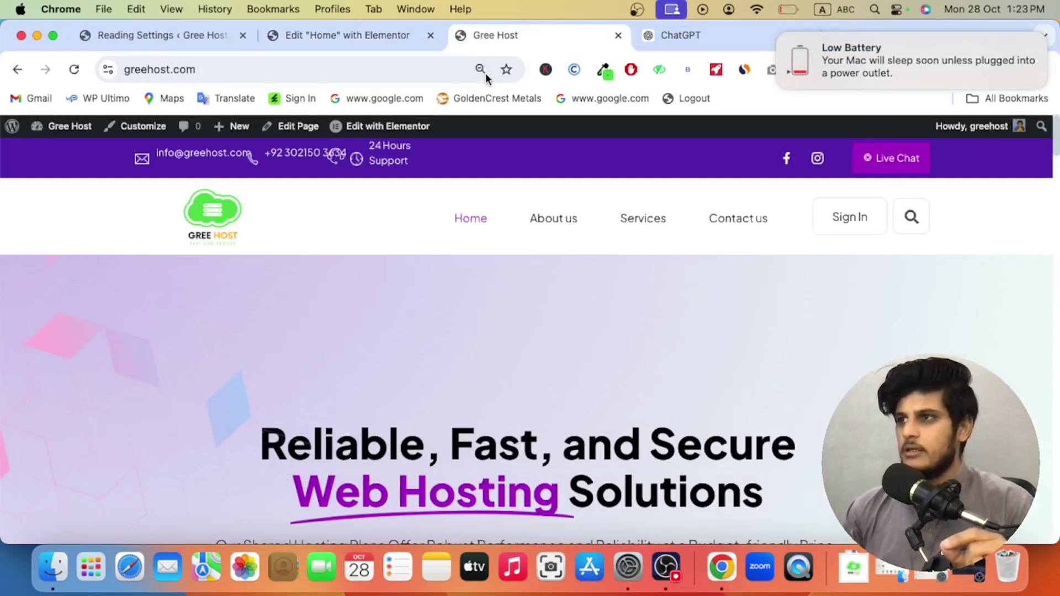
pyautogui.click(596, 74)
pyautogui.click(538, 94)
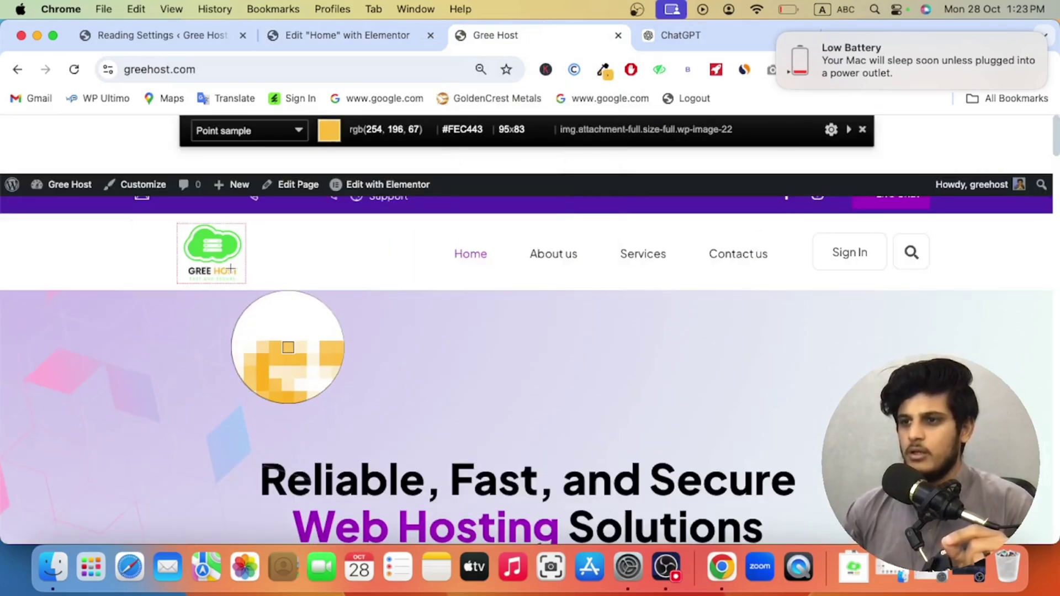
pyautogui.click(230, 273)
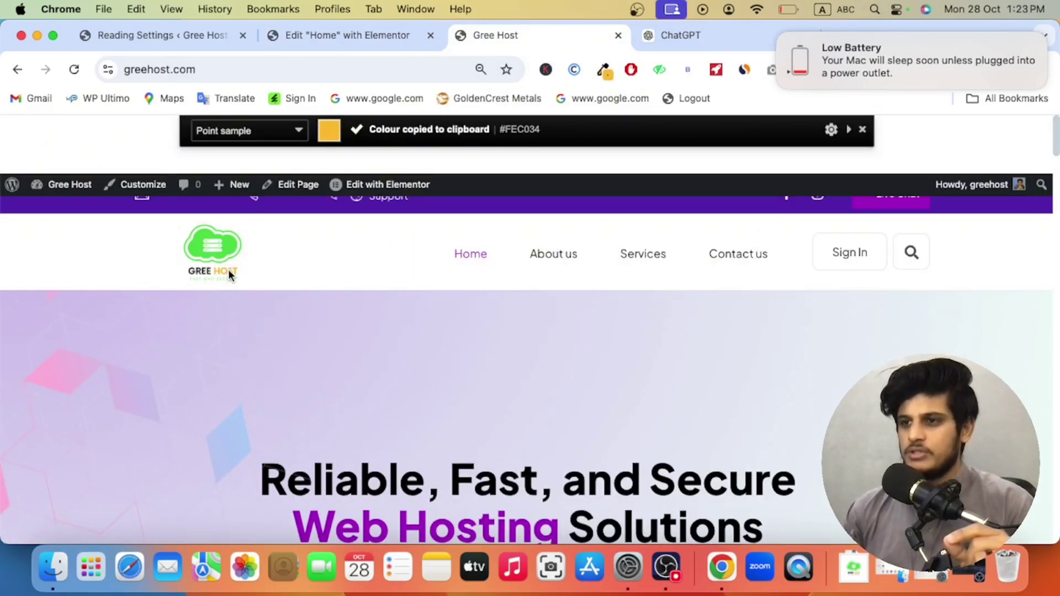
pyautogui.click(339, 36)
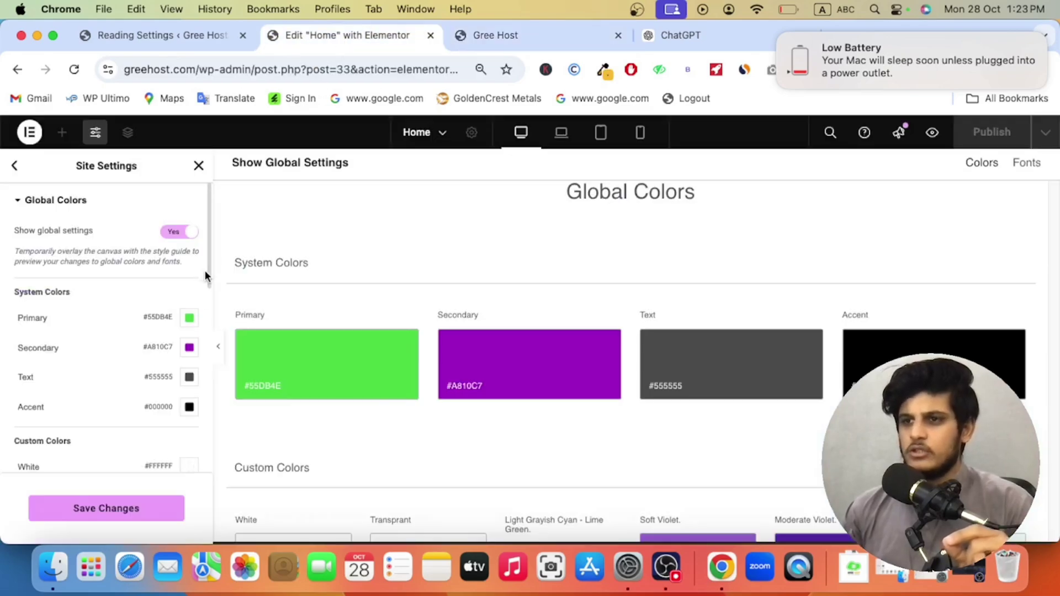
pyautogui.click(188, 354)
pyautogui.rightClick(152, 310)
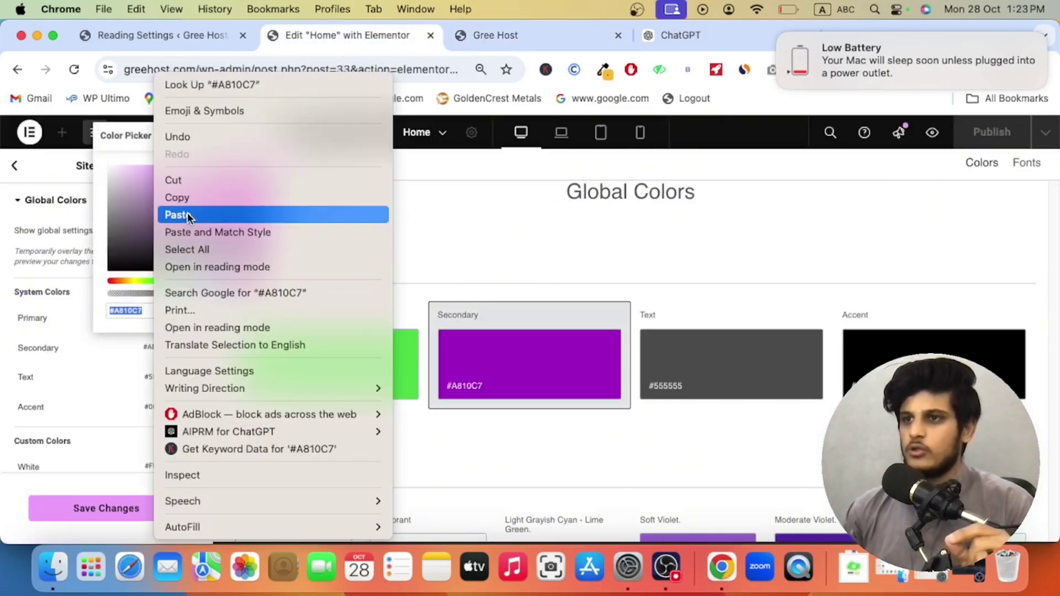
pyautogui.click(187, 214)
pyautogui.click(113, 369)
pyautogui.scroll(-10, 132, 371)
pyautogui.scroll(5, 134, 371)
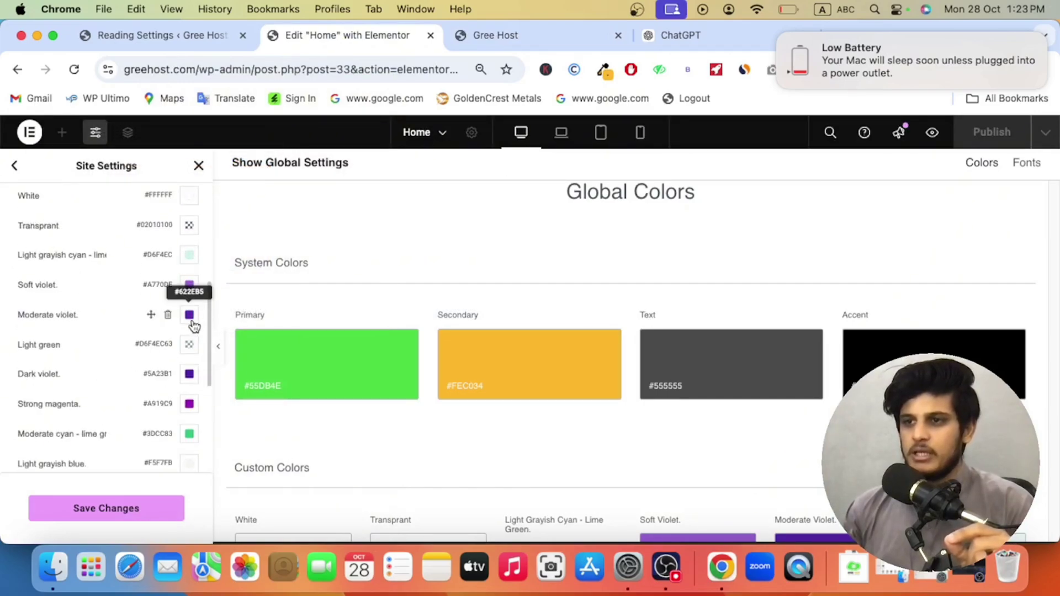
# Step: Change the Moderate violet and Strong magenta custom colours to yellow #FEC034
pyautogui.click(191, 317)
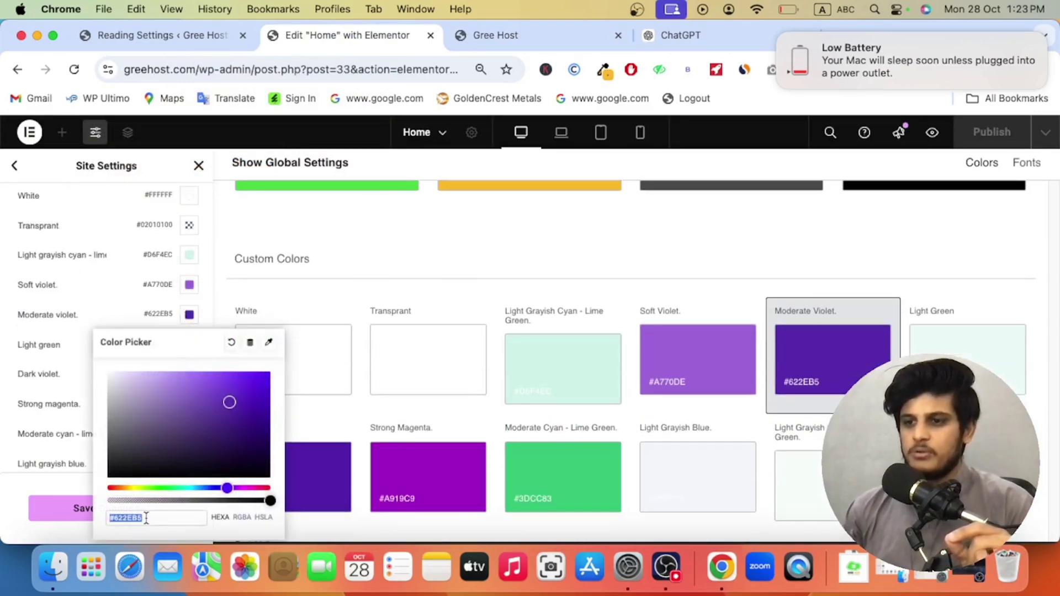
pyautogui.rightClick(145, 518)
pyautogui.click(218, 213)
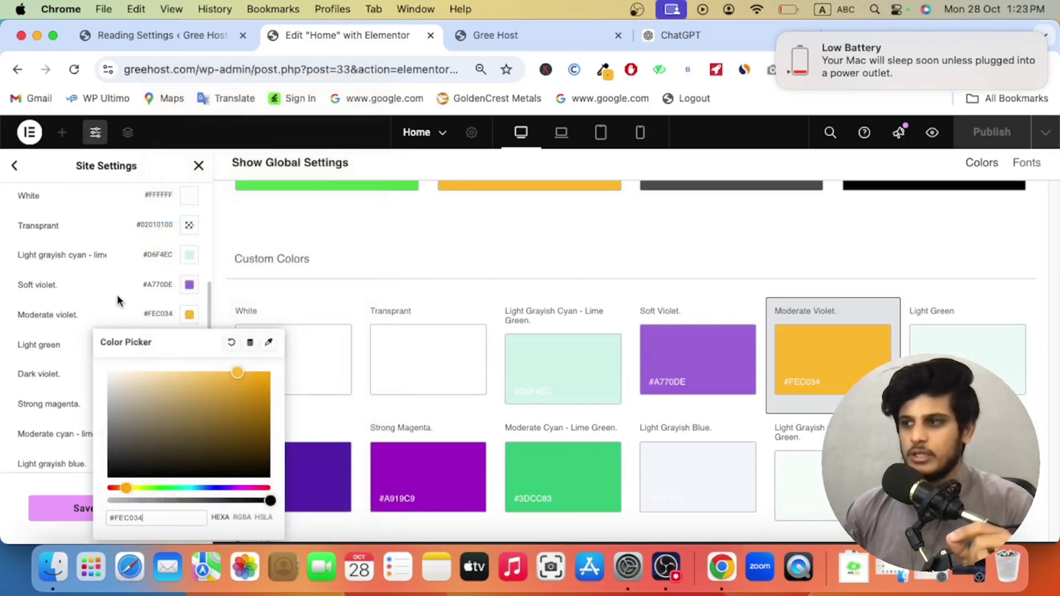
pyautogui.click(118, 301)
pyautogui.scroll(-1, 144, 350)
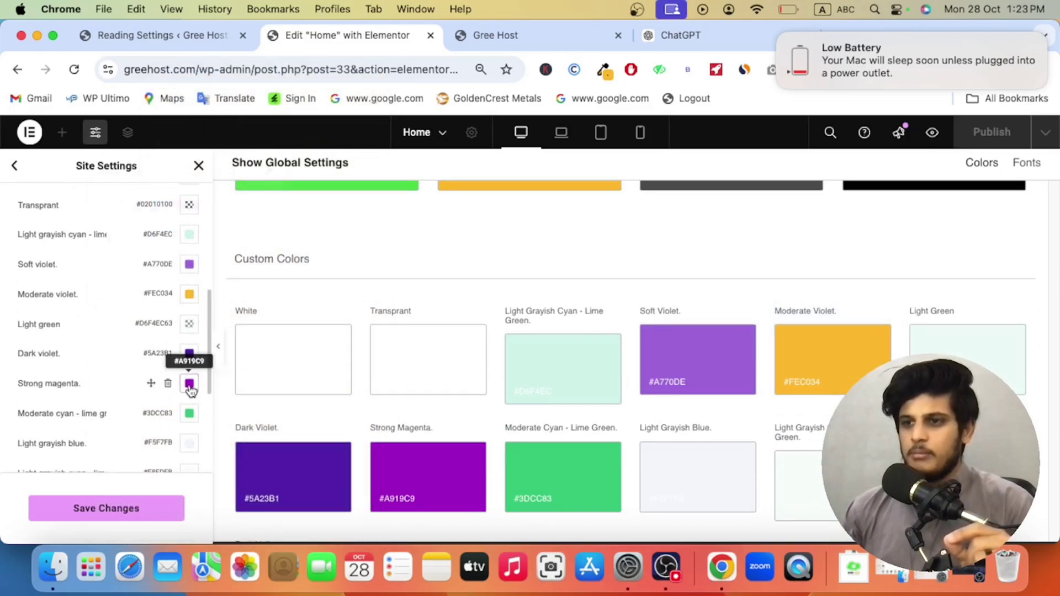
pyautogui.click(189, 383)
pyautogui.rightClick(140, 346)
pyautogui.click(192, 213)
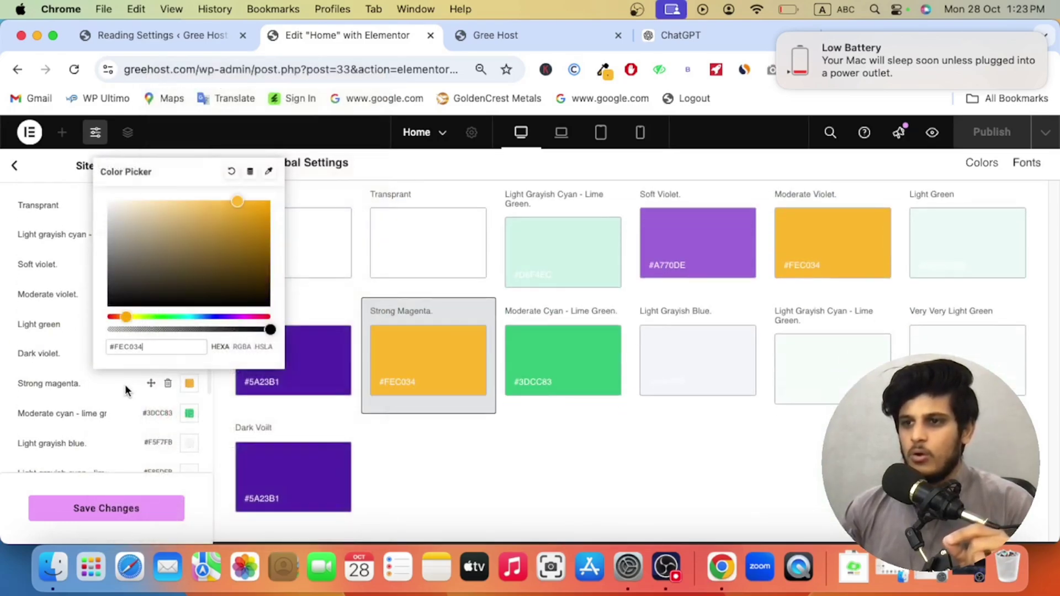
pyautogui.click(126, 389)
pyautogui.scroll(5, 188, 354)
# Step: Copy the Primary green #55DB4E and apply it to the Dark violet colour
pyautogui.click(188, 319)
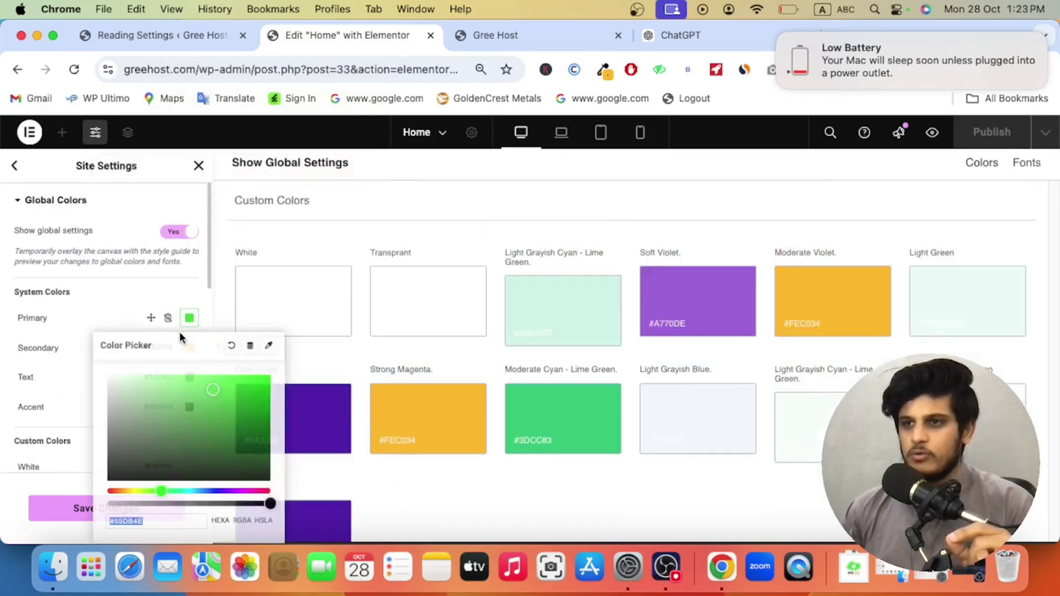
pyautogui.rightClick(144, 521)
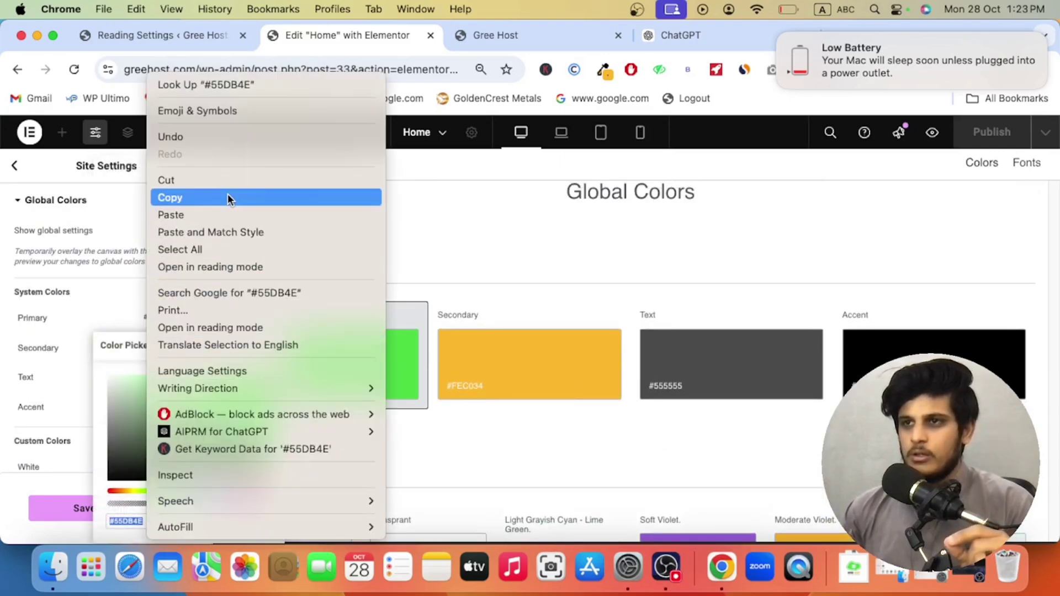
pyautogui.click(227, 198)
pyautogui.click(132, 309)
pyautogui.scroll(-8, 175, 352)
pyautogui.click(189, 369)
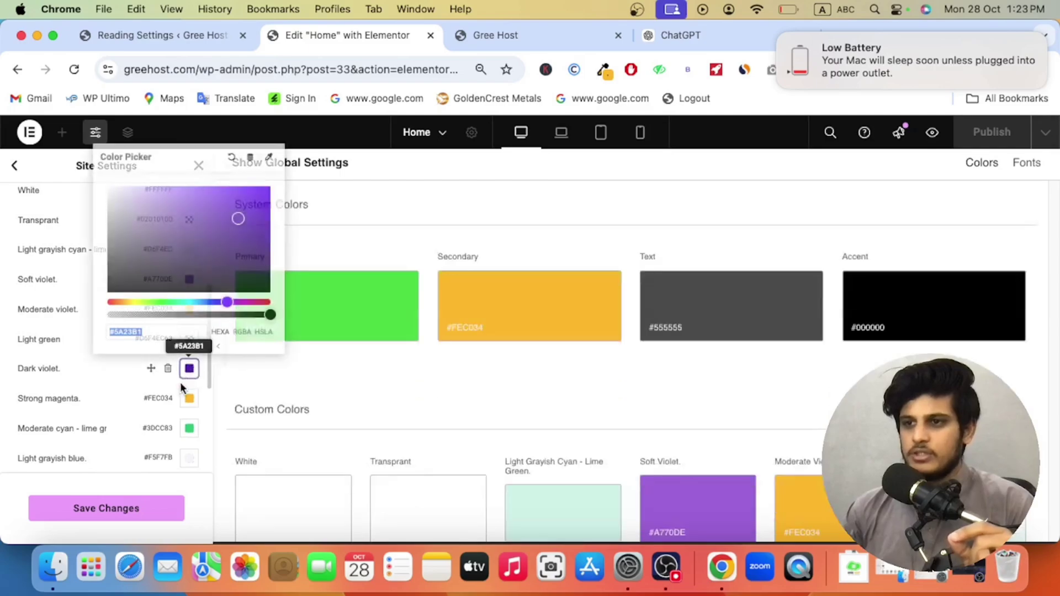
pyautogui.rightClick(157, 332)
pyautogui.click(182, 212)
pyautogui.click(109, 369)
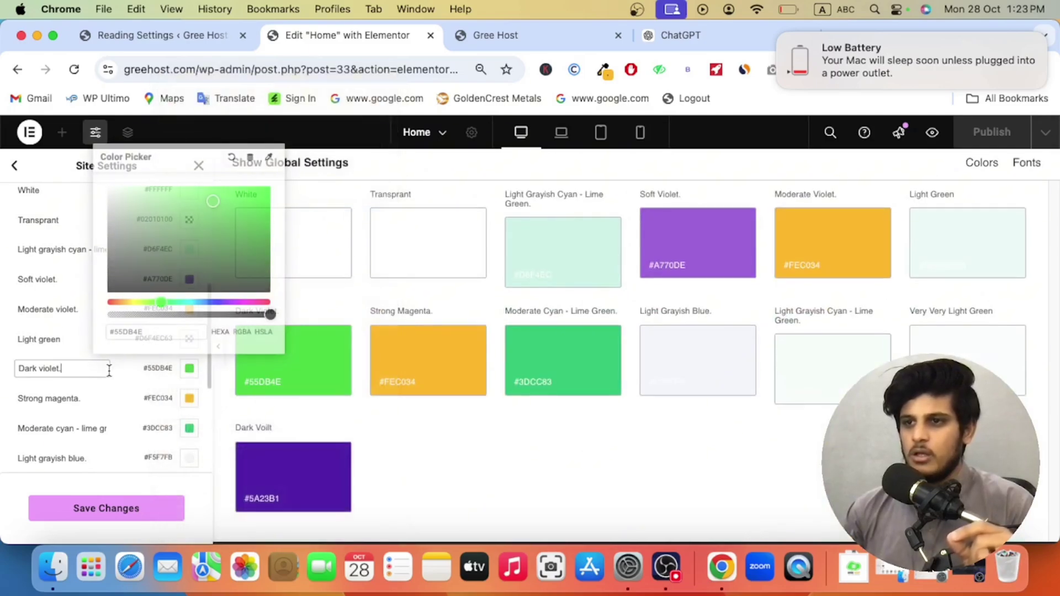
# Step: Make Soft violet a paler green (#98F193) and save the global colours
pyautogui.click(187, 281)
pyautogui.rightClick(151, 480)
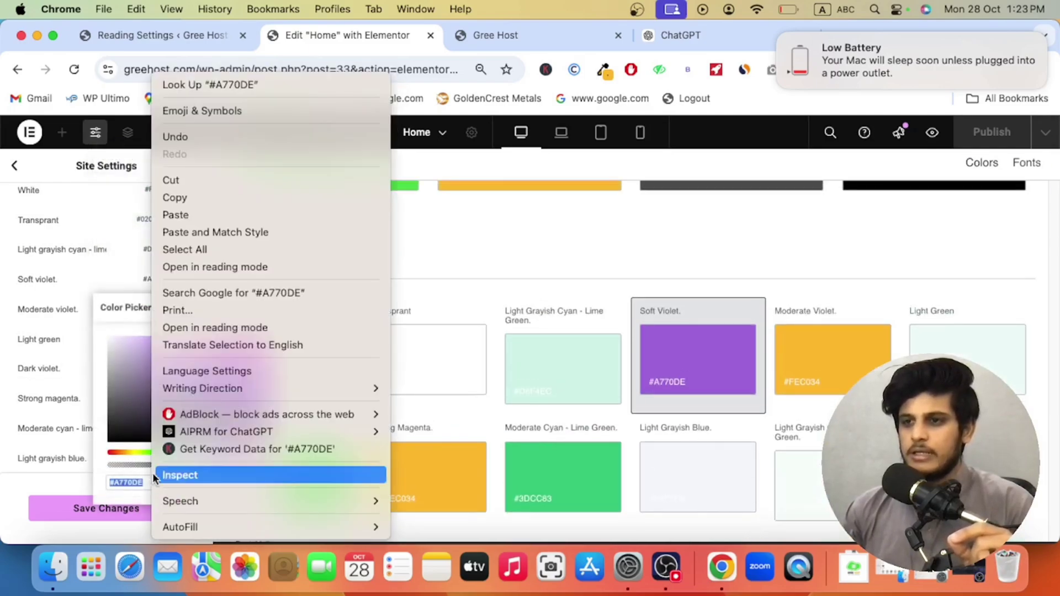
pyautogui.click(187, 215)
pyautogui.moveTo(201, 356); pyautogui.dragTo(173, 344)
pyautogui.click(137, 505)
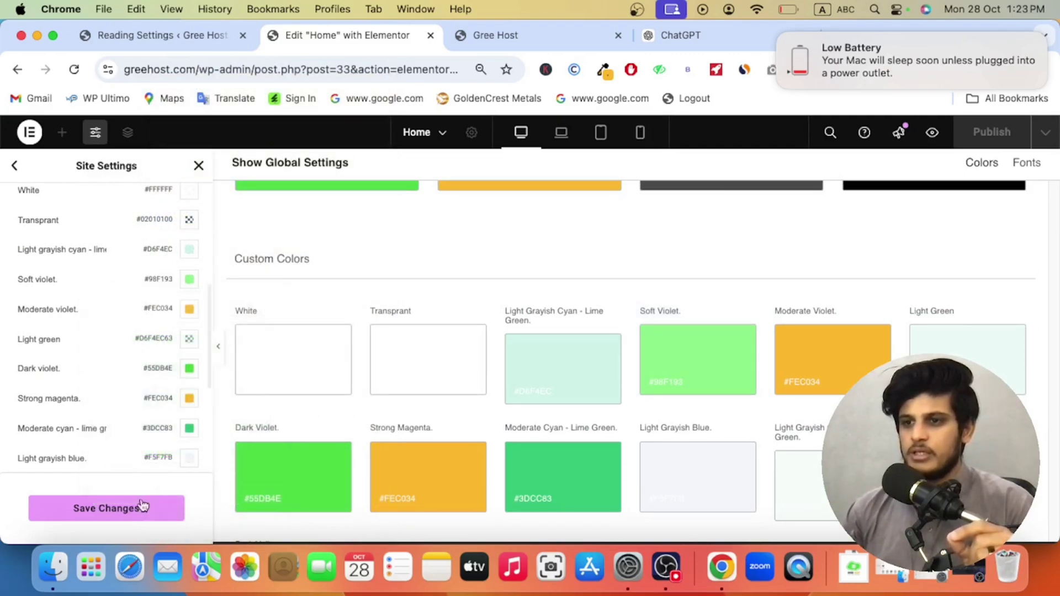
pyautogui.click(150, 513)
pyautogui.scroll(-10, 161, 443)
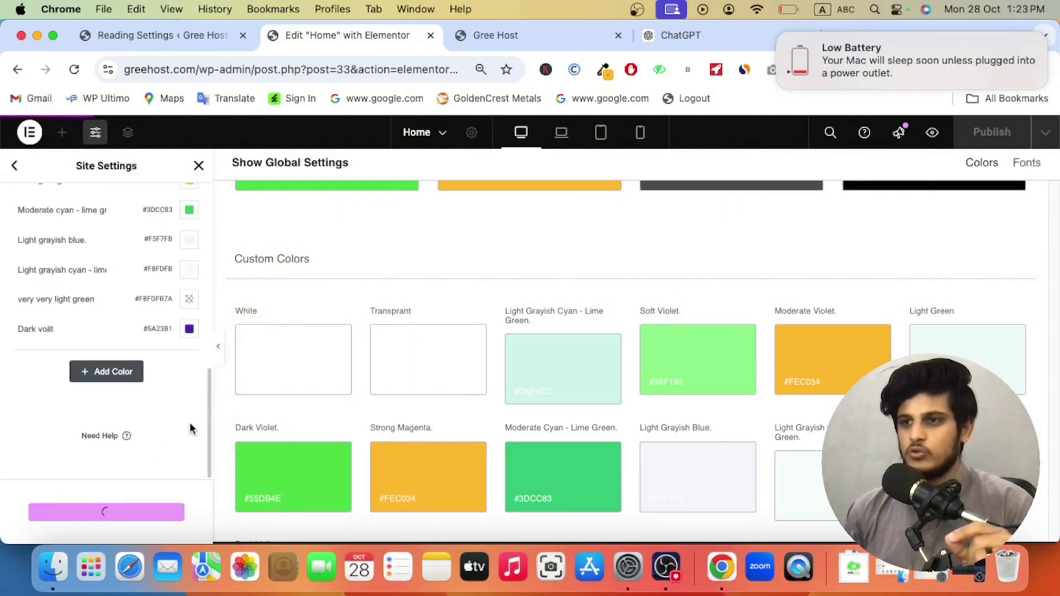
# Step: Set Dark voilt to #55DB4E, save, and switch to the live Gree Host site
pyautogui.click(189, 329)
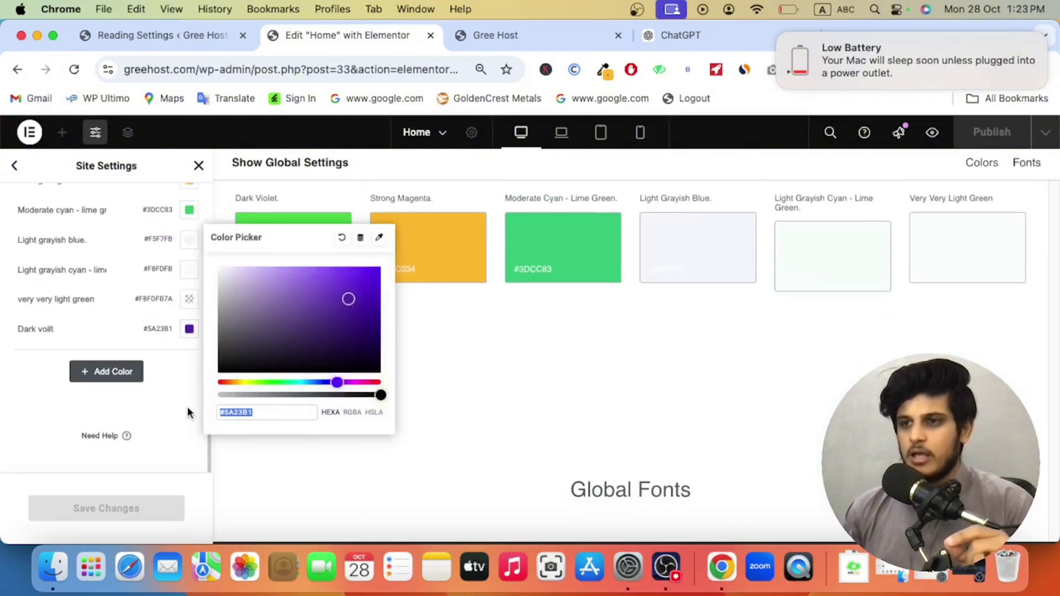
pyautogui.rightClick(238, 414)
pyautogui.click(273, 213)
pyautogui.press('super+v')
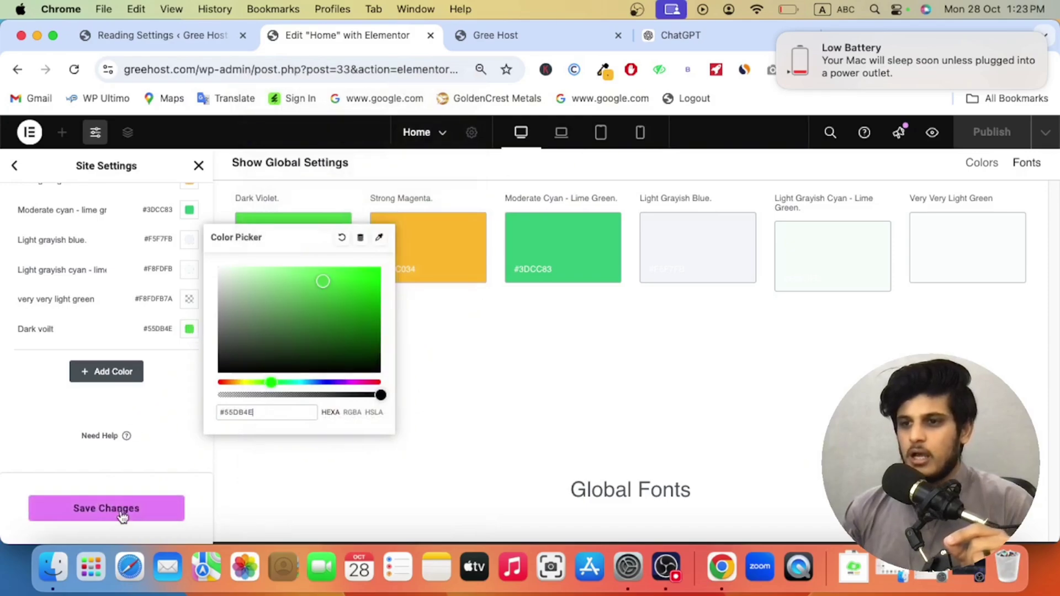
pyautogui.click(122, 513)
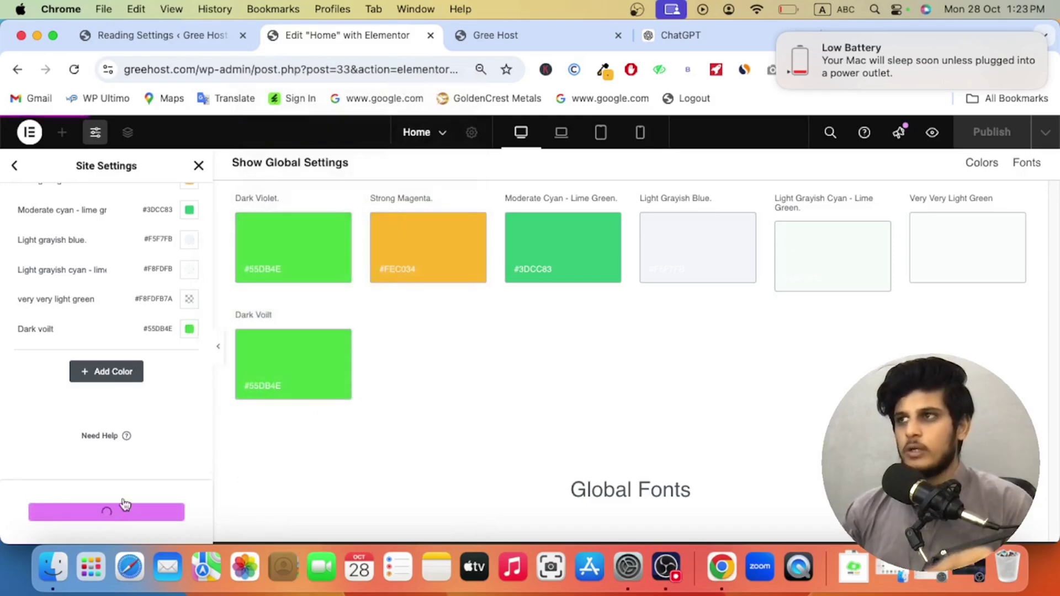
pyautogui.click(493, 38)
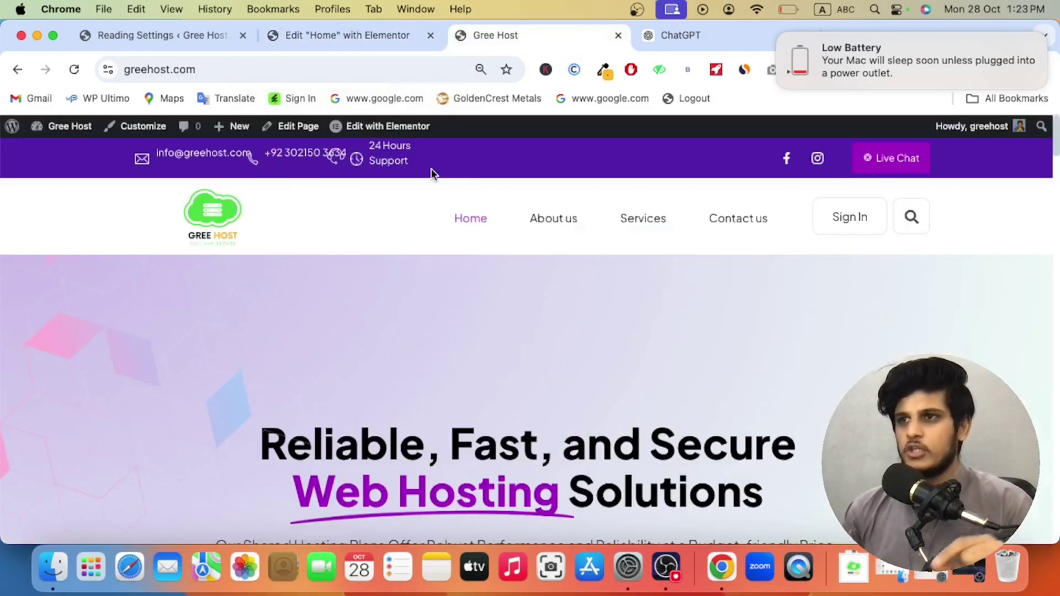
# Step: Reload the Gree Host homepage and scroll through it to review the new colours
pyautogui.click(71, 74)
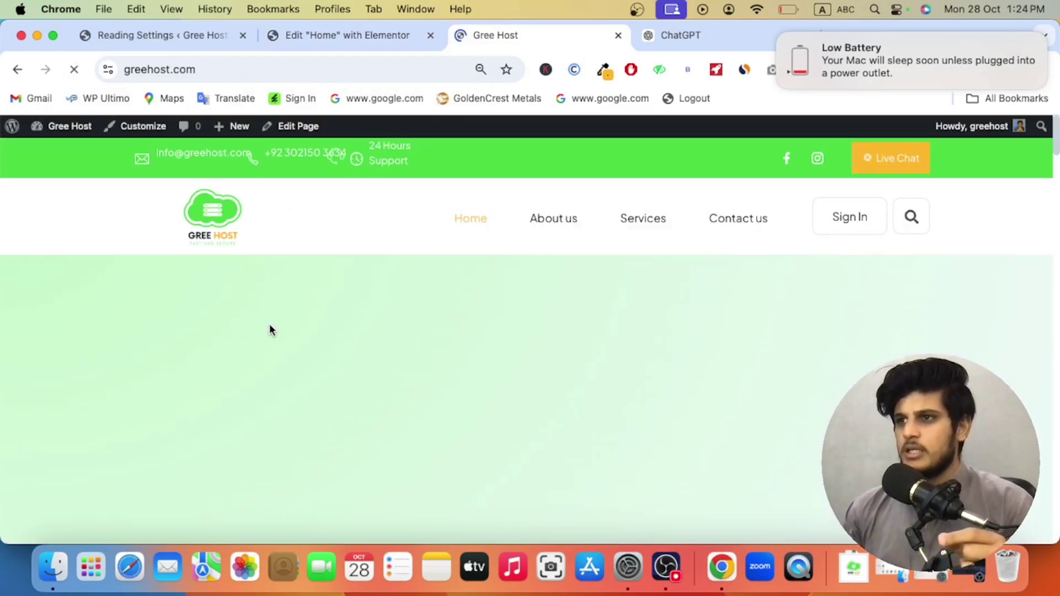
pyautogui.scroll(-7, 278, 338)
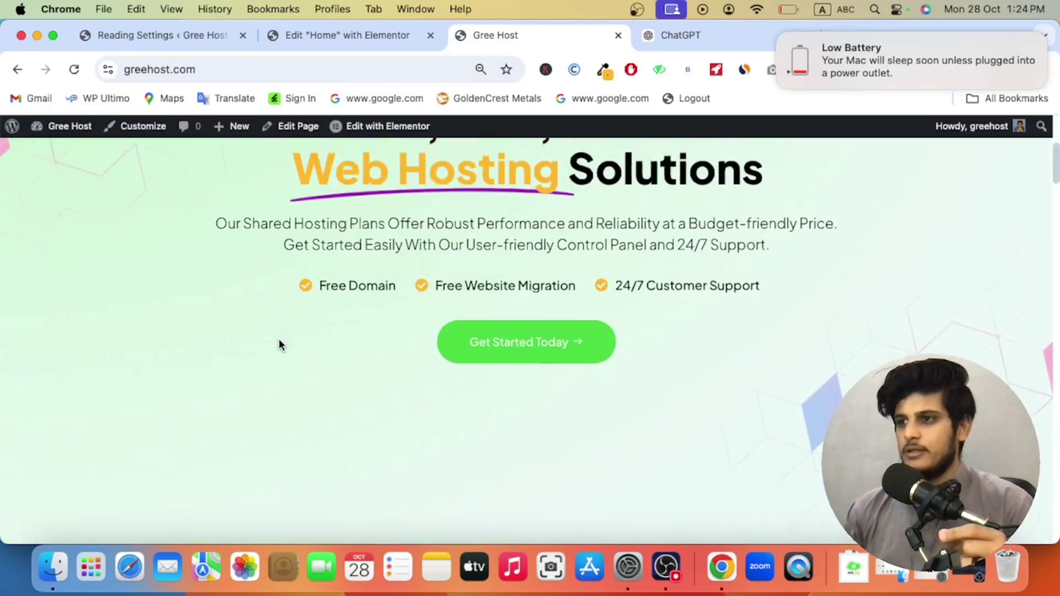
pyautogui.scroll(-15, 280, 342)
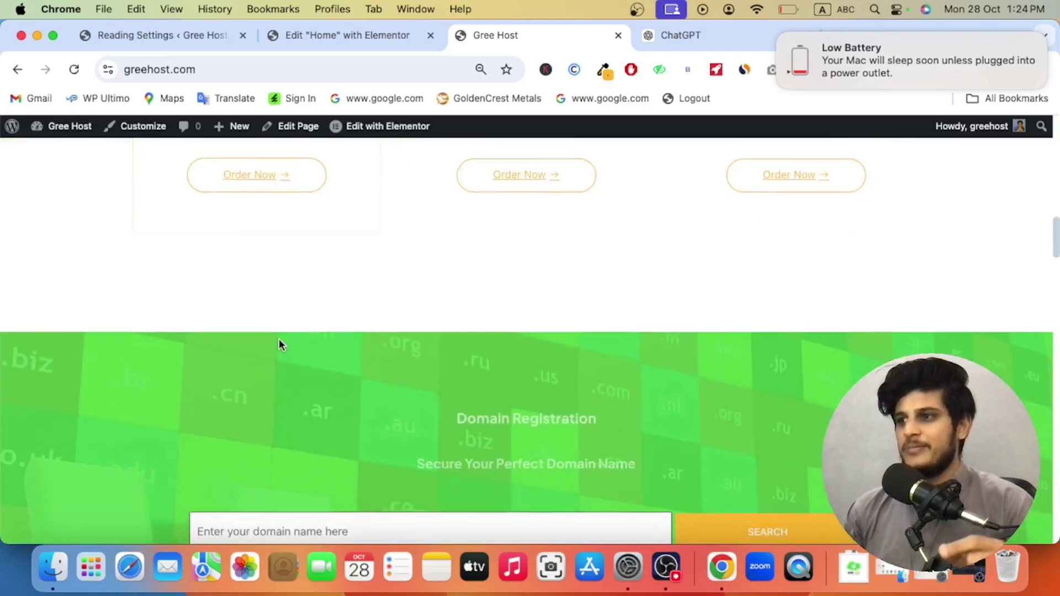
pyautogui.scroll(-8, 279, 339)
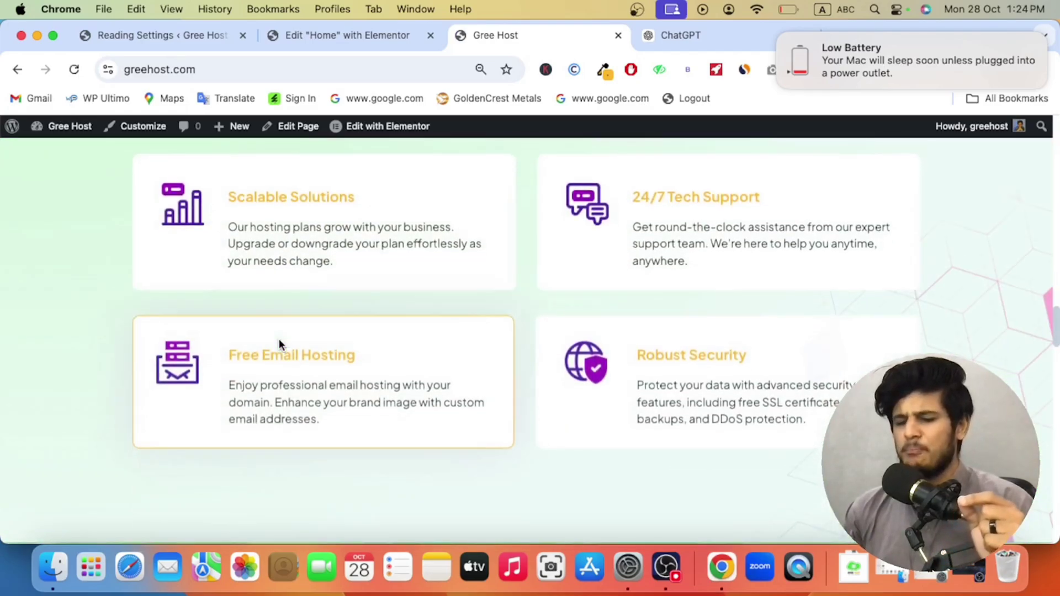
pyautogui.scroll(-15, 279, 339)
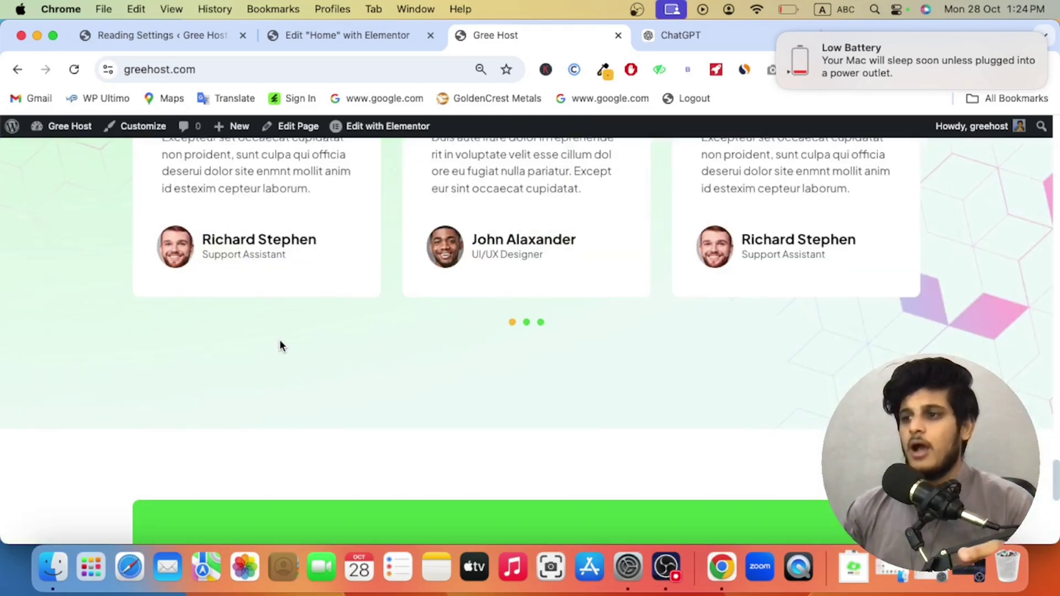
pyautogui.scroll(-10, 279, 339)
pyautogui.scroll(20, 279, 338)
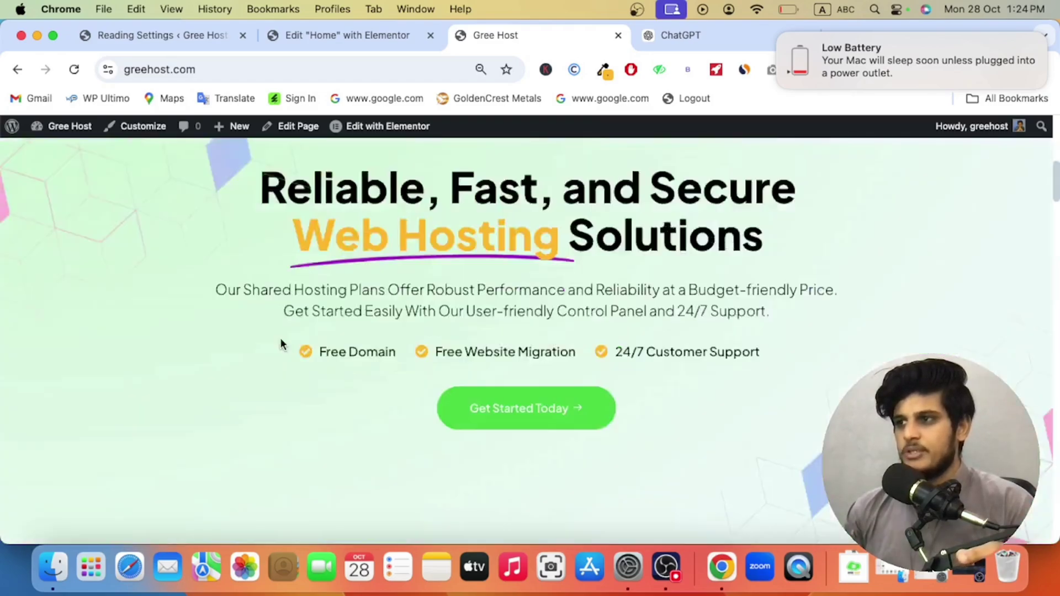
pyautogui.scroll(-5, 281, 341)
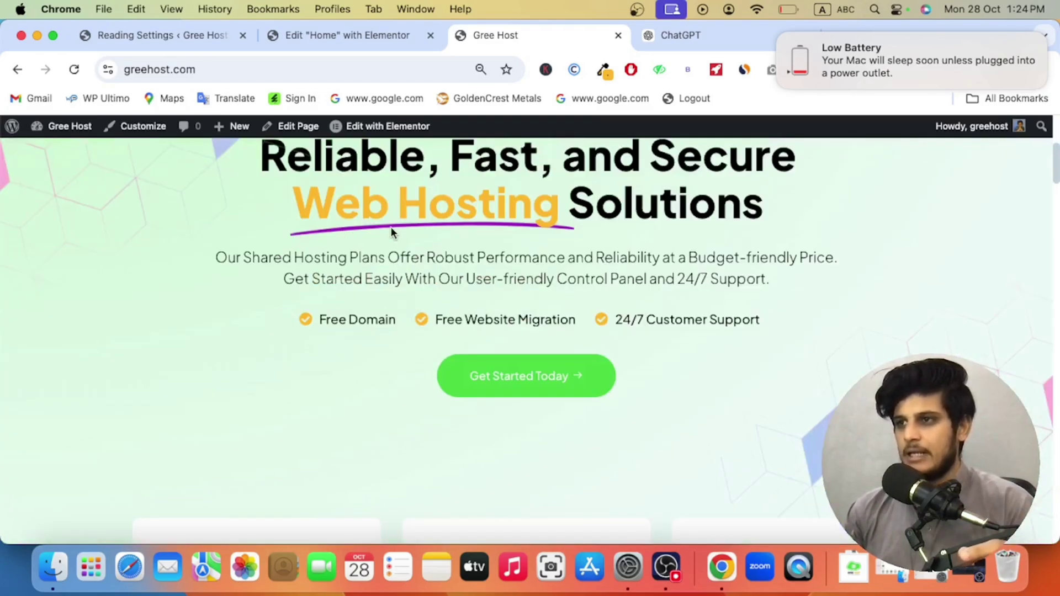
pyautogui.scroll(-7, 493, 327)
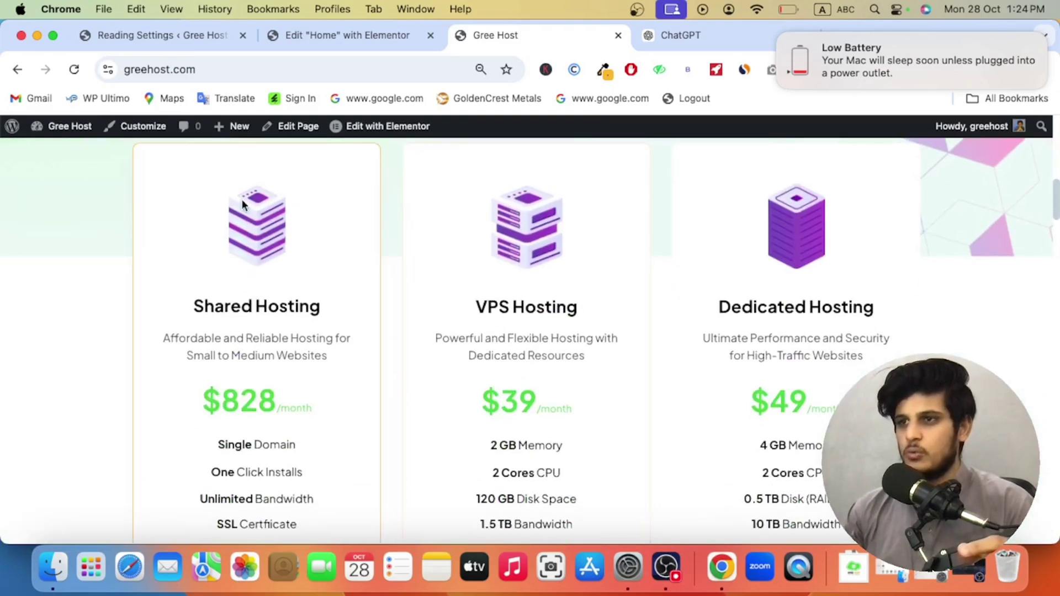
# Step: View the Shared Hosting image on its own in a new tab, then close it
pyautogui.rightClick(250, 211)
pyautogui.click(263, 220)
pyautogui.click(639, 37)
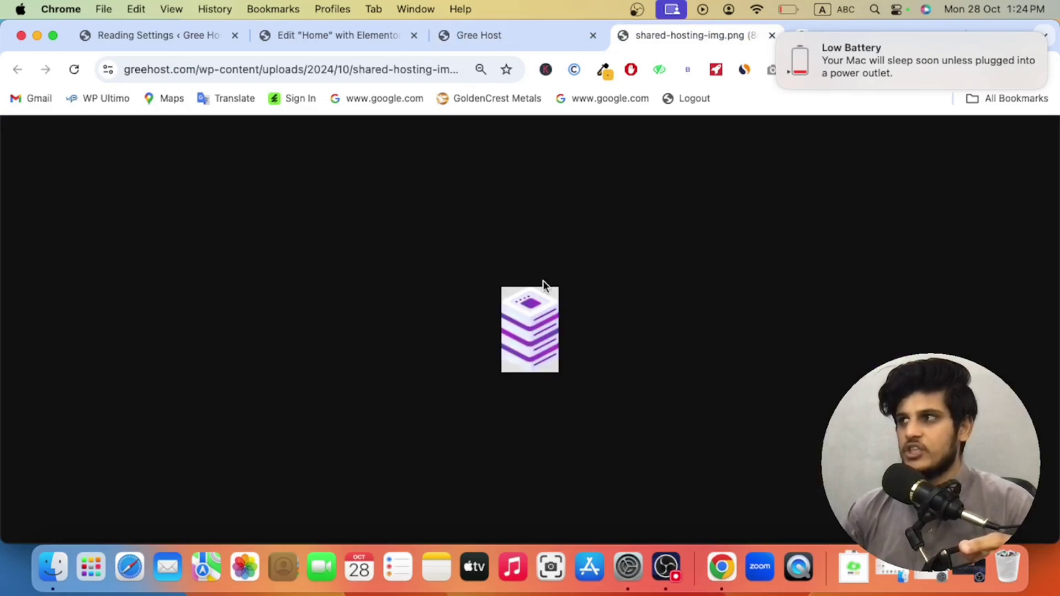
pyautogui.click(778, 36)
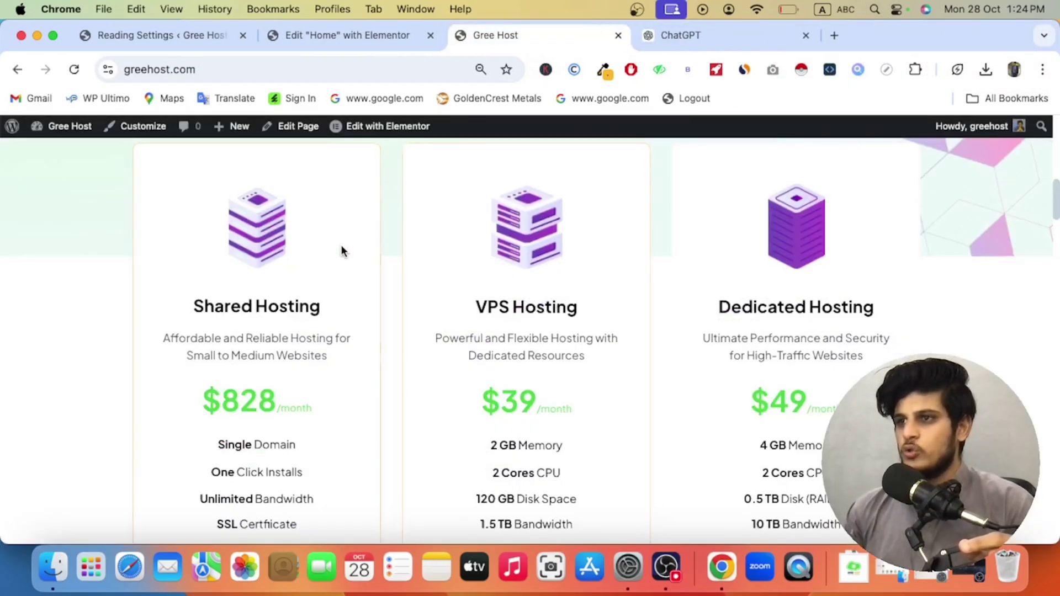
# Step: Open Flaticon and Freepik in two new tabs
pyautogui.click(834, 35)
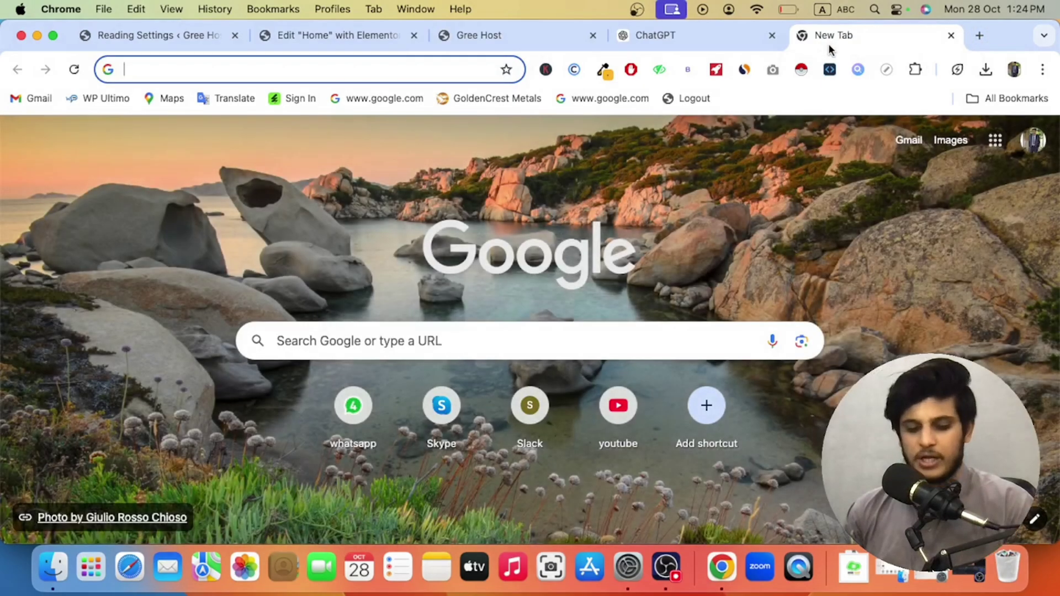
pyautogui.write('f')
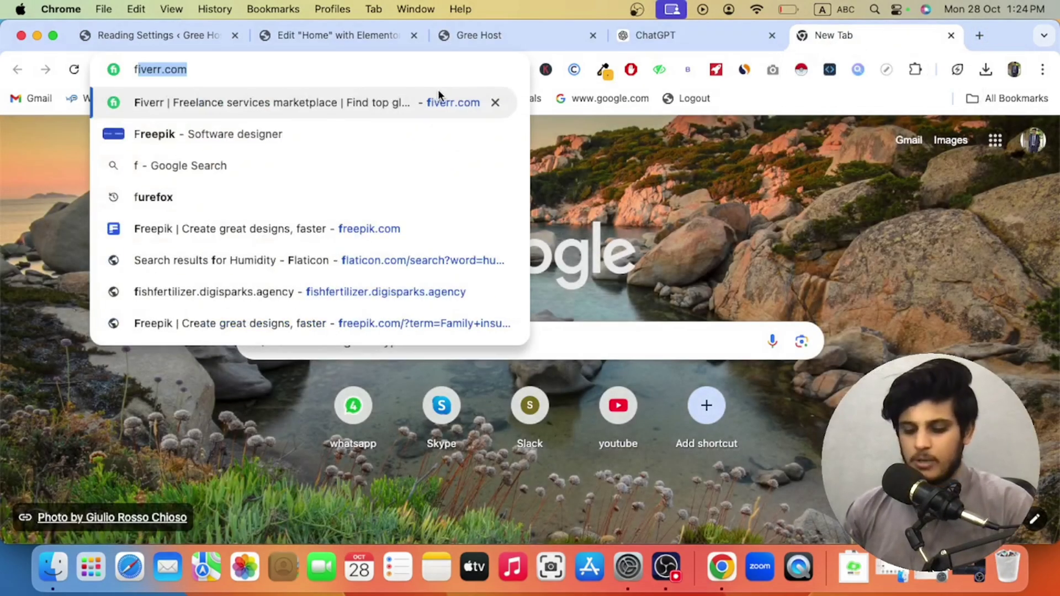
pyautogui.write('la')
pyautogui.press('Return')
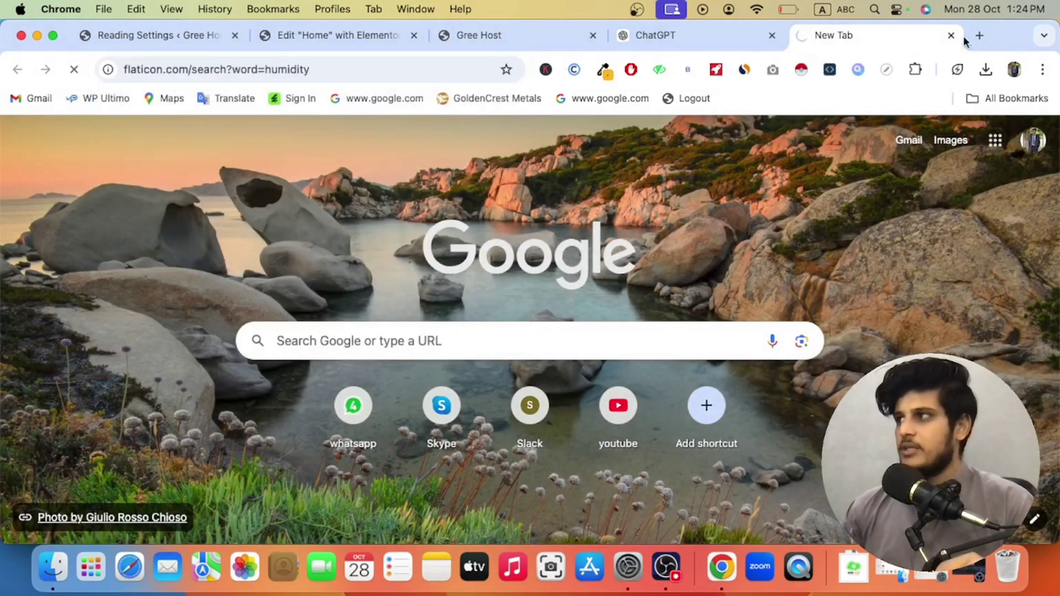
pyautogui.click(982, 34)
pyautogui.write('free')
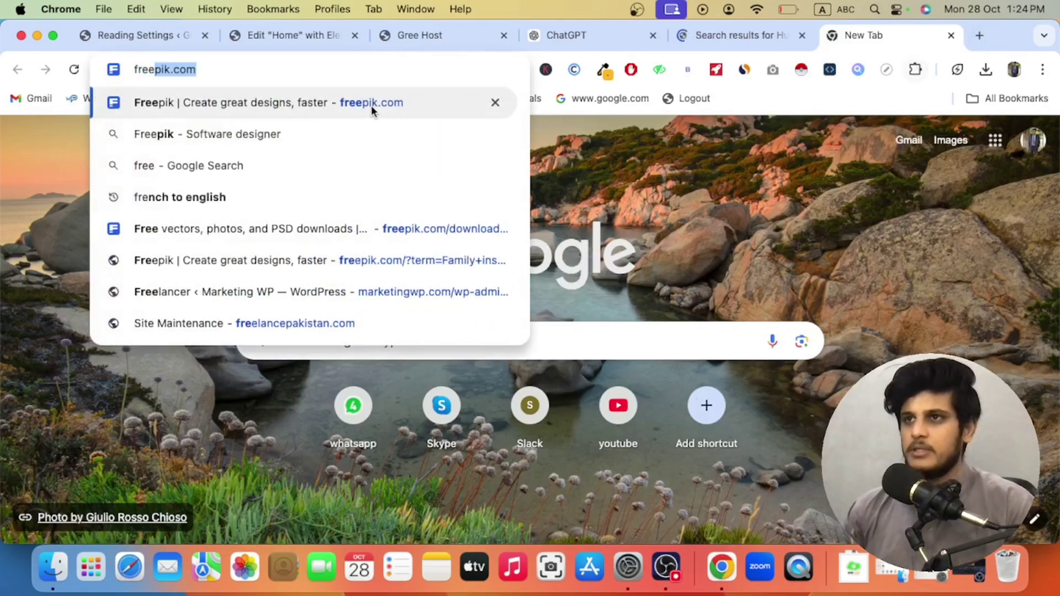
pyautogui.press('Return')
# Step: In another new tab, load the downloader.la site
pyautogui.click(980, 35)
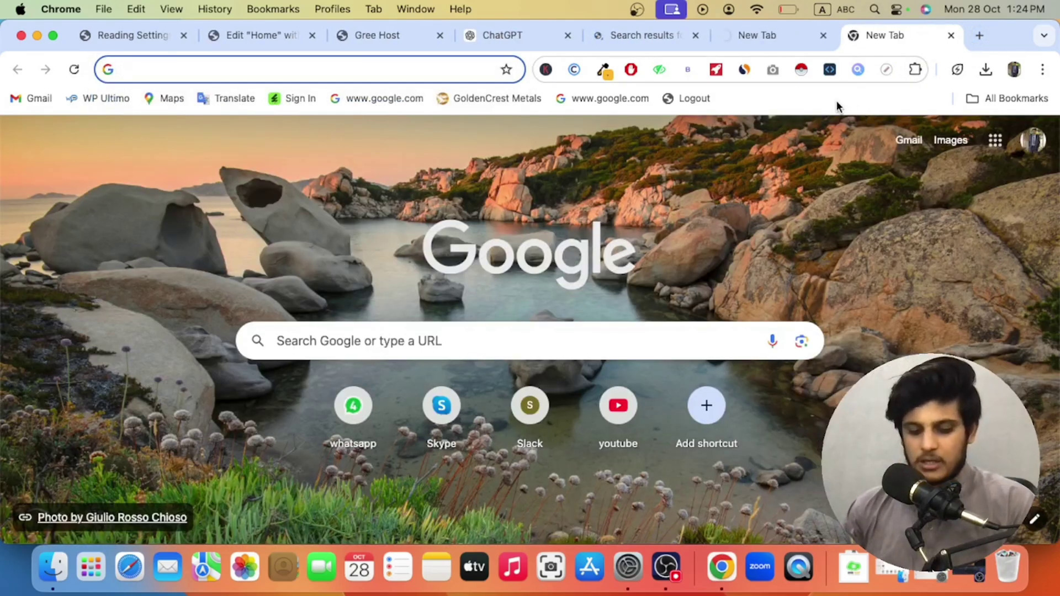
pyautogui.write('adobe')
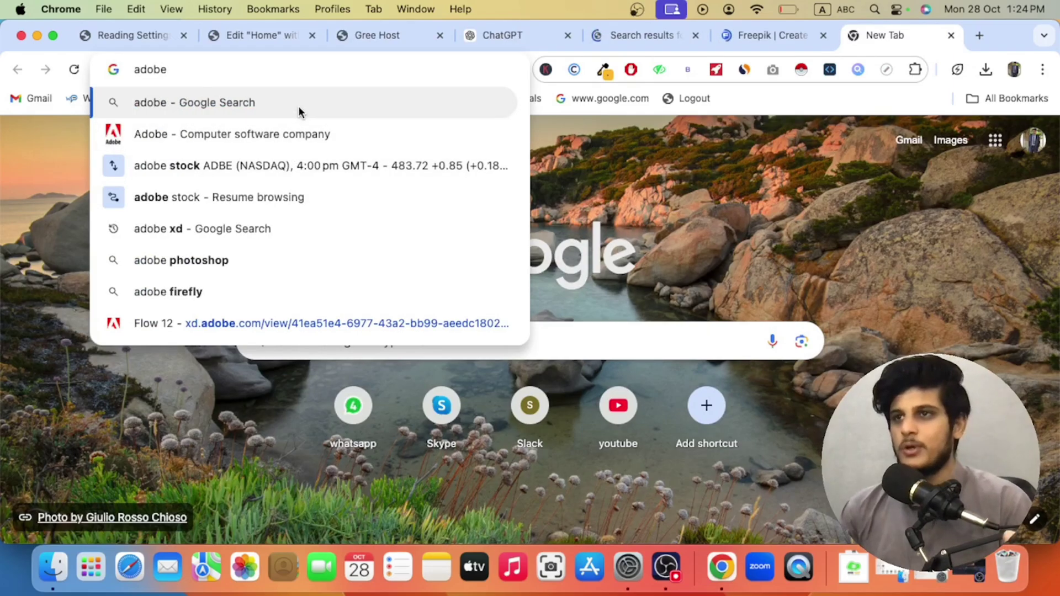
pyautogui.click(224, 197)
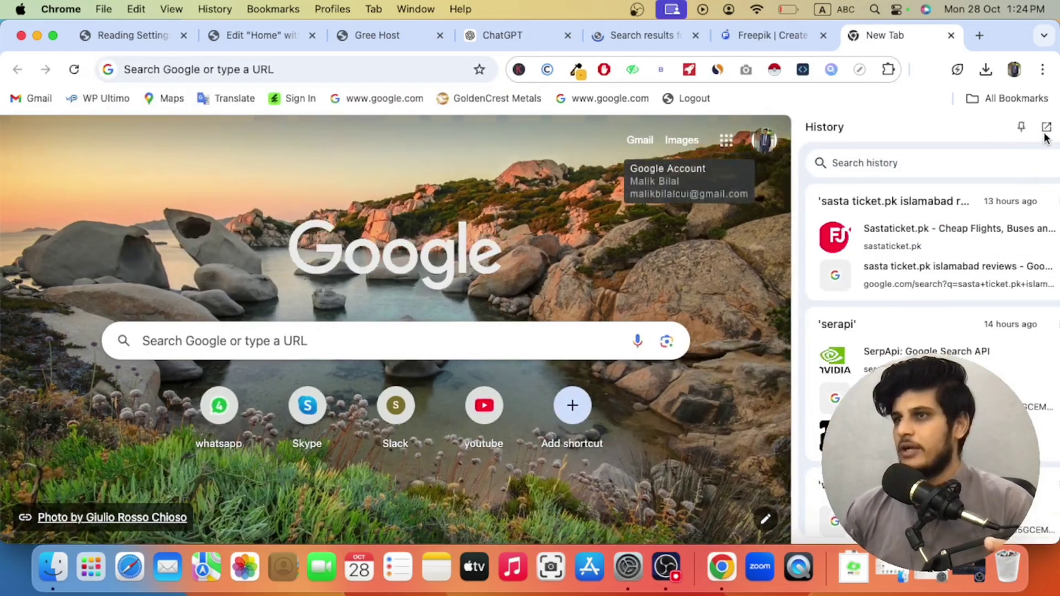
pyautogui.click(1041, 127)
pyautogui.click(222, 67)
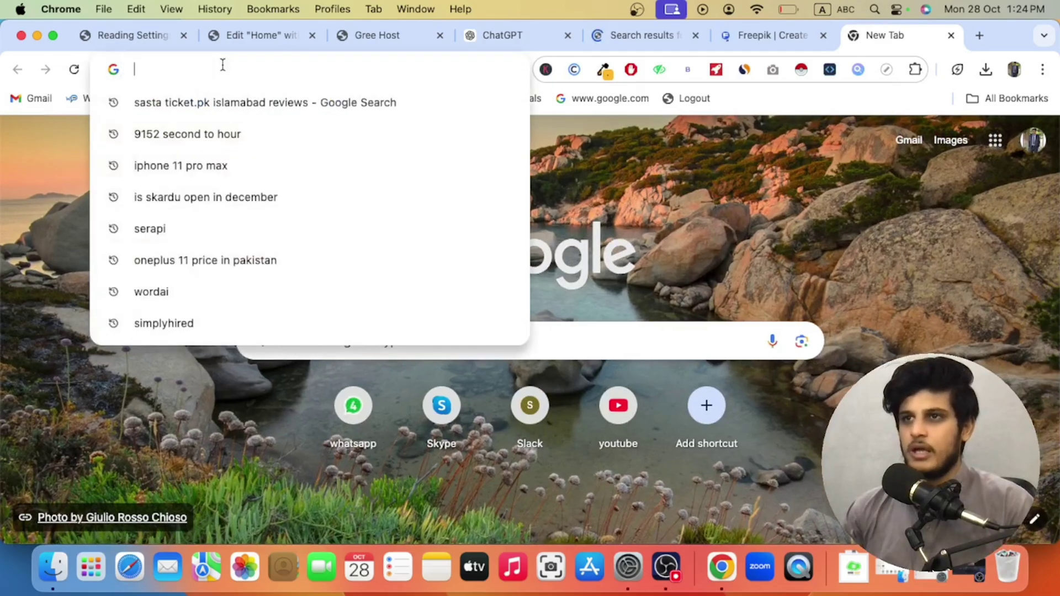
pyautogui.write('down')
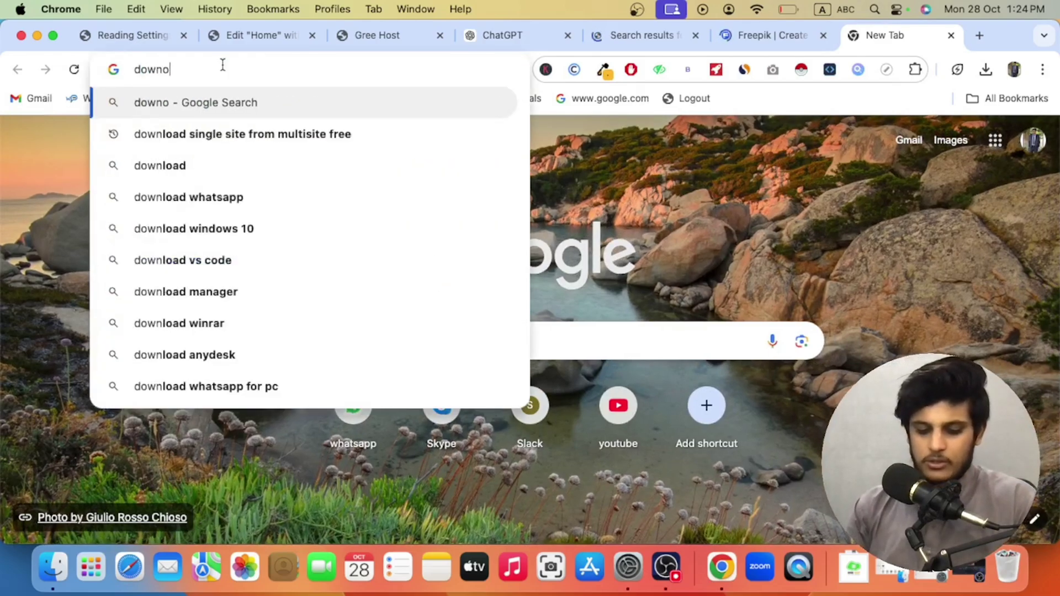
pyautogui.write('loader')
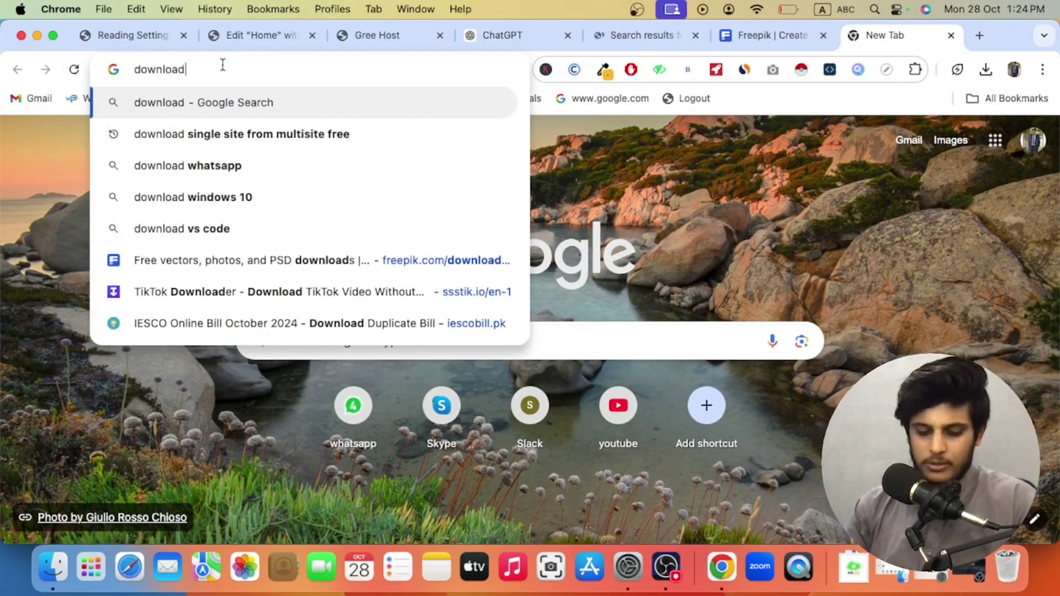
pyautogui.write('.la')
pyautogui.press('Return')
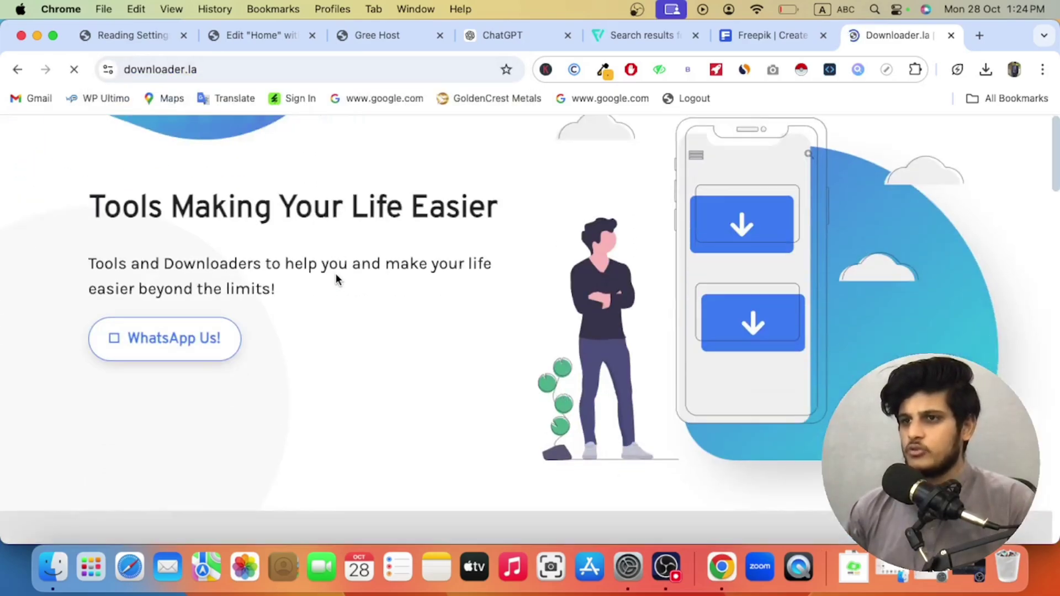
# Step: Open downloader.la's AdobeStock Photo Downloader page, dismissing the Shutterstock popup
pyautogui.scroll(-5, 336, 273)
pyautogui.scroll(-3, 335, 280)
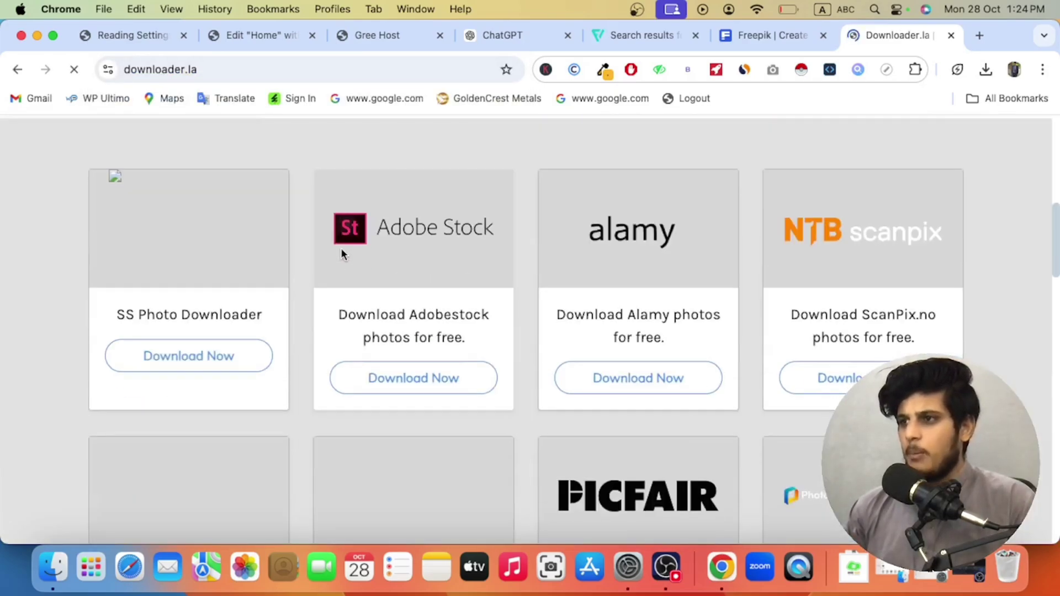
pyautogui.click(418, 389)
pyautogui.click(669, 193)
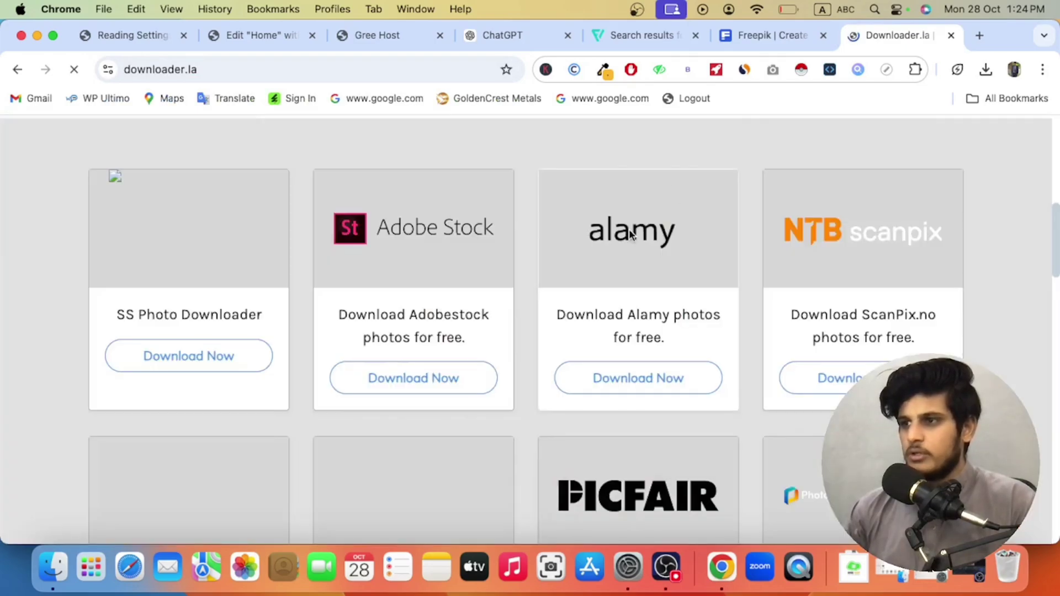
pyautogui.click(442, 378)
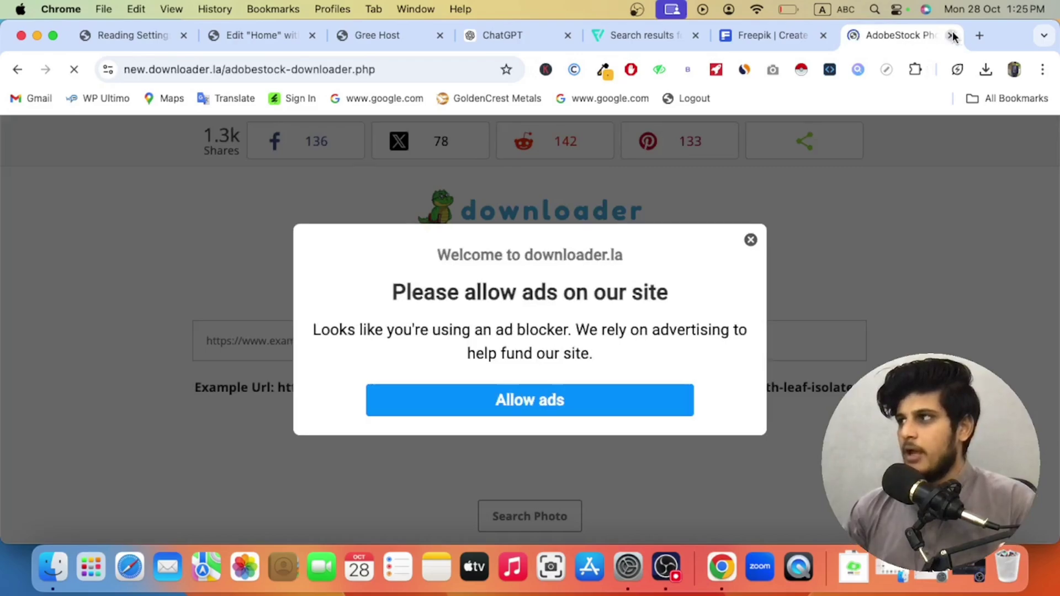
# Step: Search the web for 'adobe stock' in a new tab
pyautogui.click(971, 37)
pyautogui.write('adb')
pyautogui.write('o')
pyautogui.press('BackSpace')
pyautogui.press('BackSpace')
pyautogui.write('obe ')
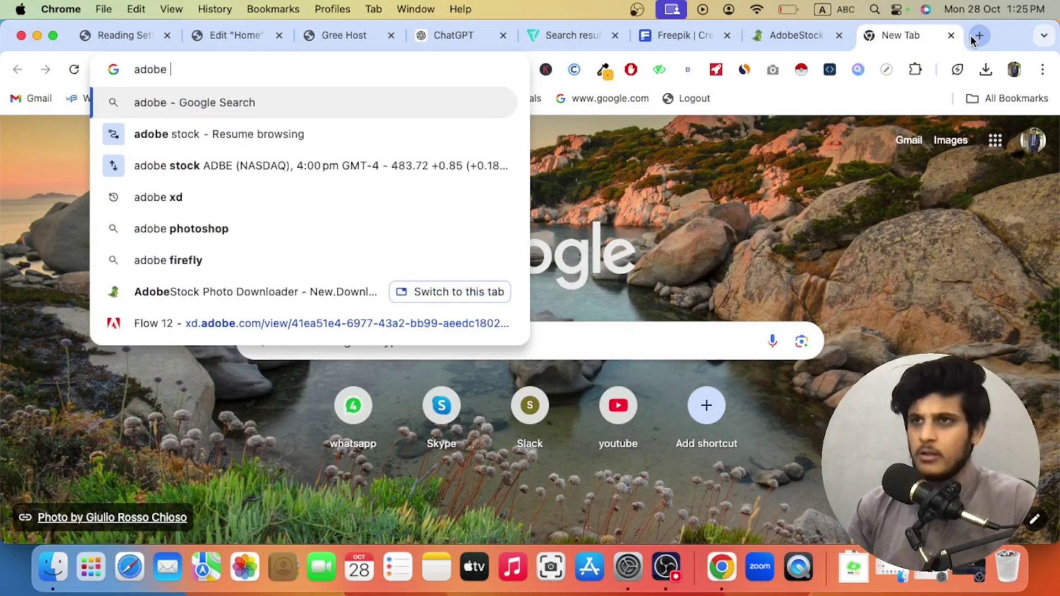
pyautogui.write('stock')
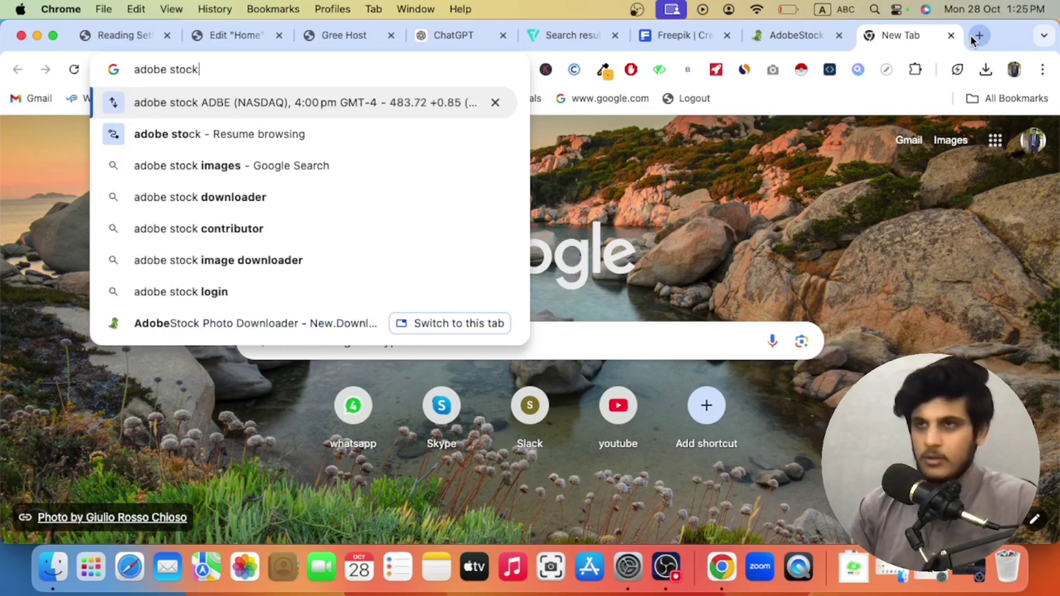
pyautogui.press('Return')
# Step: Open the Adobe Stock website and search its images for 'hosting'
pyautogui.scroll(-15, 323, 323)
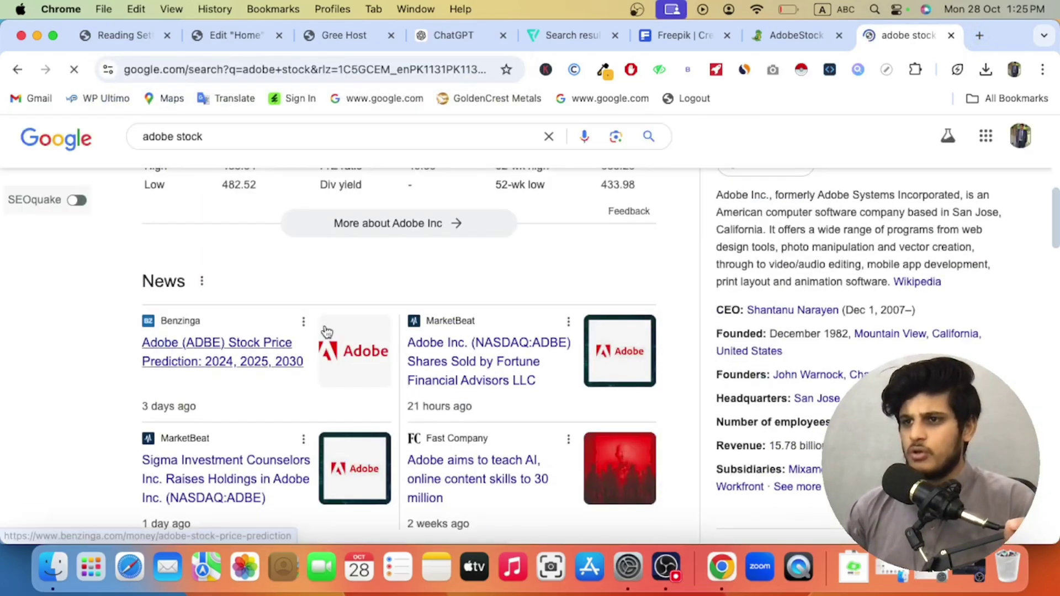
pyautogui.click(187, 245)
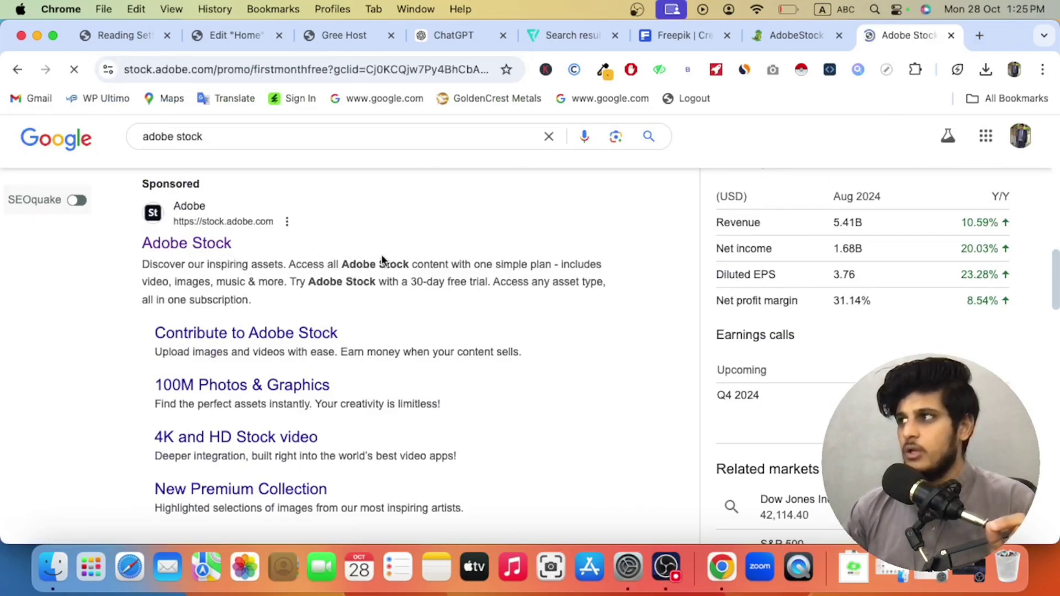
pyautogui.scroll(2, 327, 280)
pyautogui.click(279, 186)
pyautogui.write('hosting')
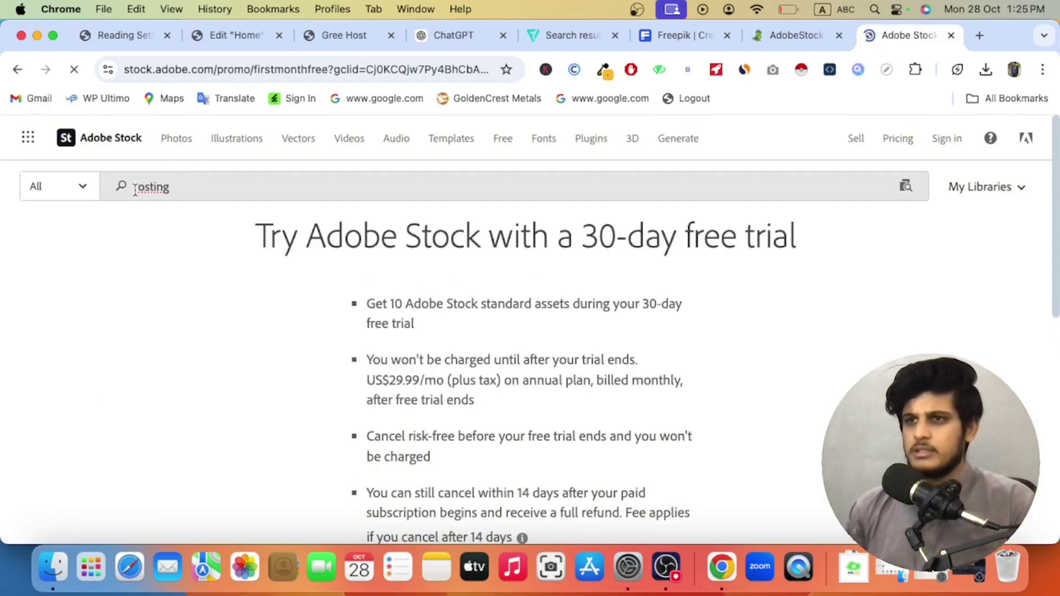
pyautogui.press('Return')
pyautogui.write('h')
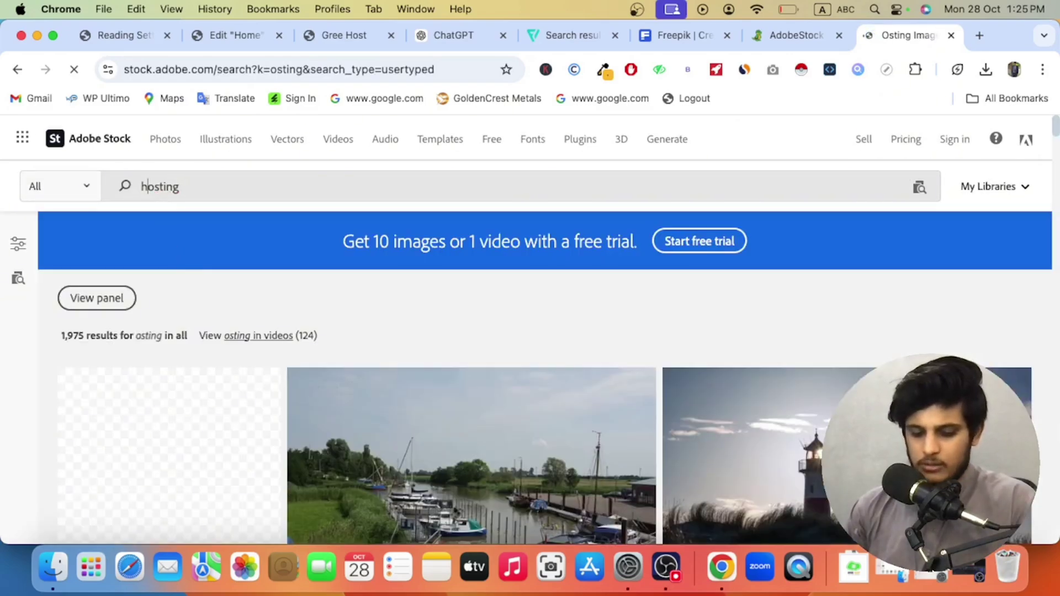
pyautogui.press('Return')
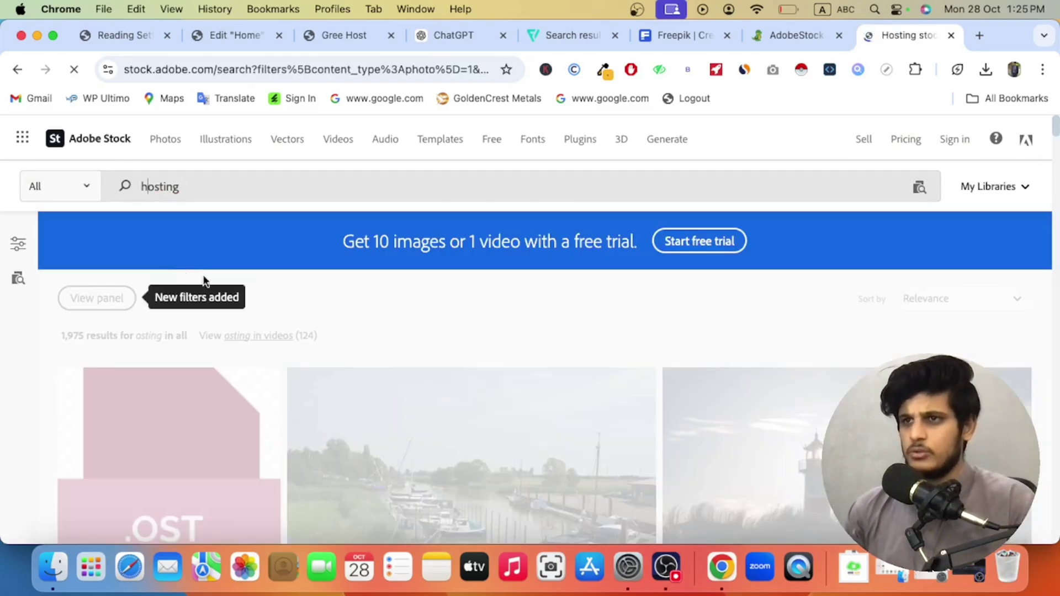
# Step: Dismiss the Google sign-in prompt and open the isometric servers illustration from the results
pyautogui.scroll(-2, 295, 302)
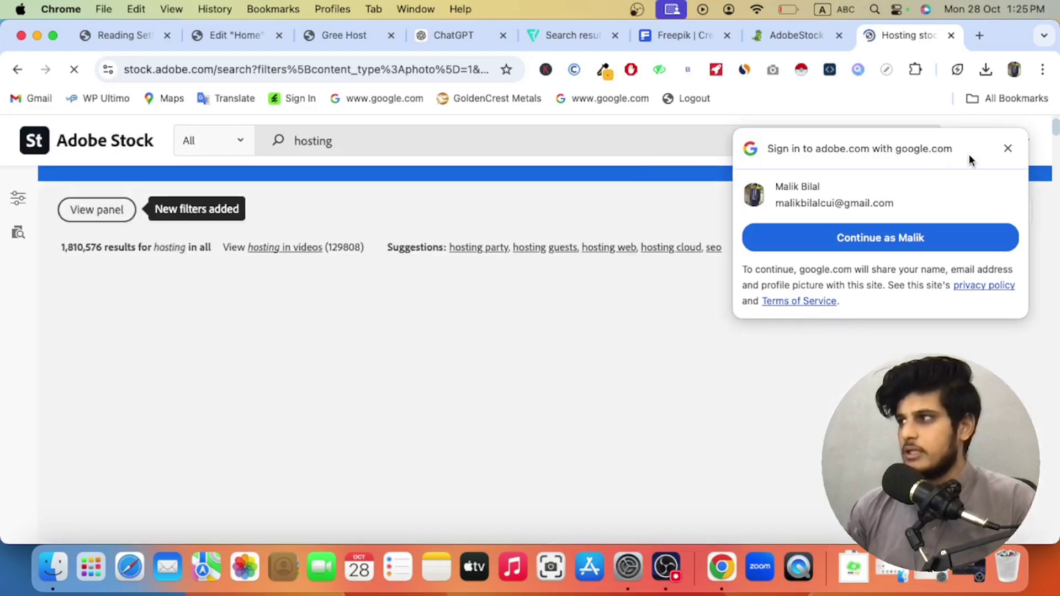
pyautogui.click(1007, 147)
pyautogui.scroll(-5, 481, 358)
pyautogui.scroll(-10, 480, 357)
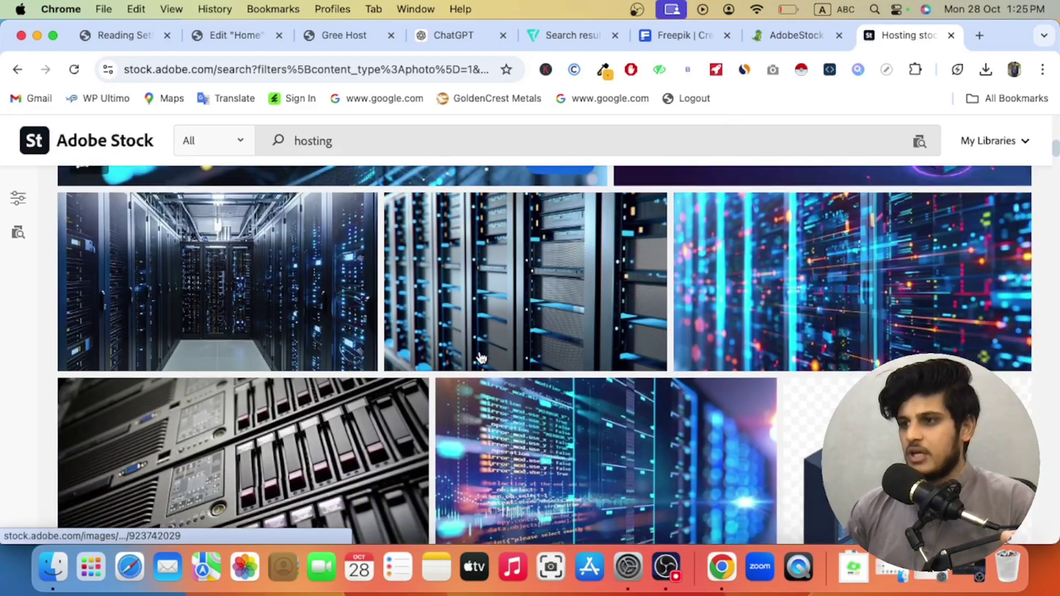
pyautogui.scroll(-4, 527, 358)
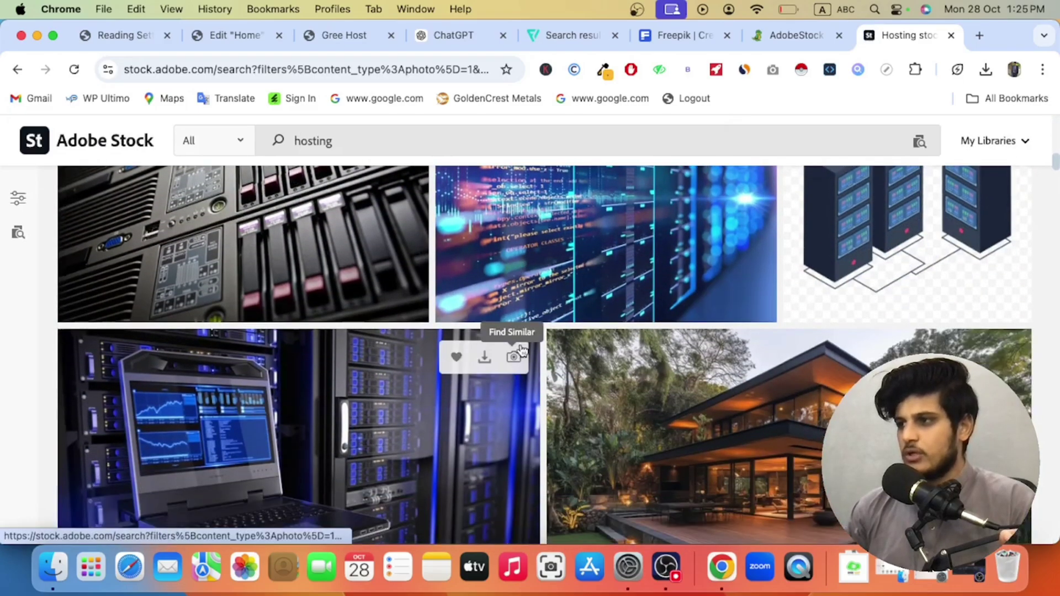
pyautogui.scroll(3, 917, 331)
pyautogui.click(924, 332)
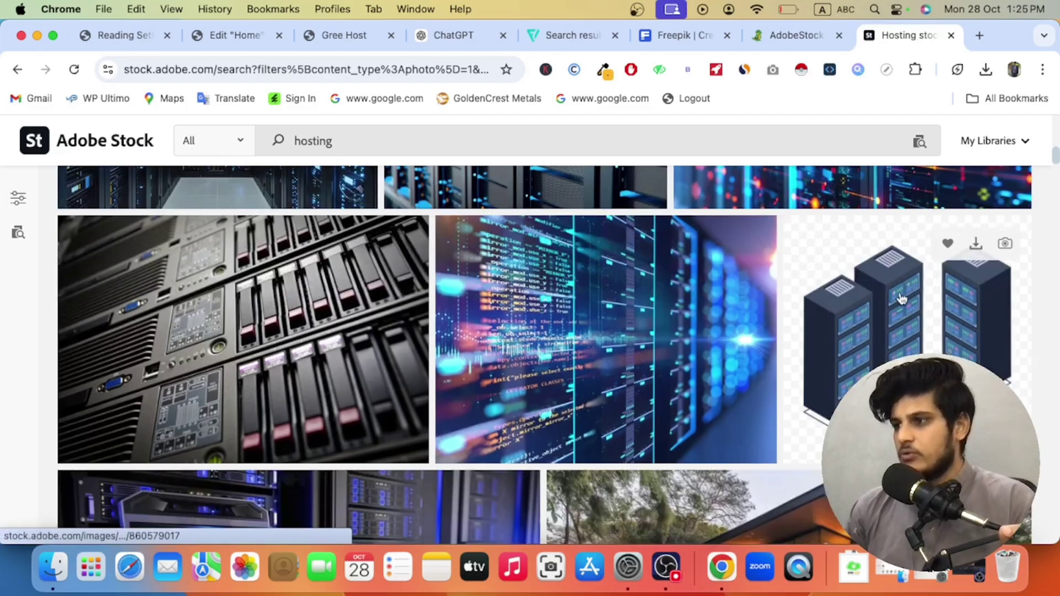
pyautogui.rightClick(897, 293)
# Step: Open the isometric server icon in a new tab and copy its Adobe Stock page URL
pyautogui.click(830, 230)
pyautogui.click(883, 37)
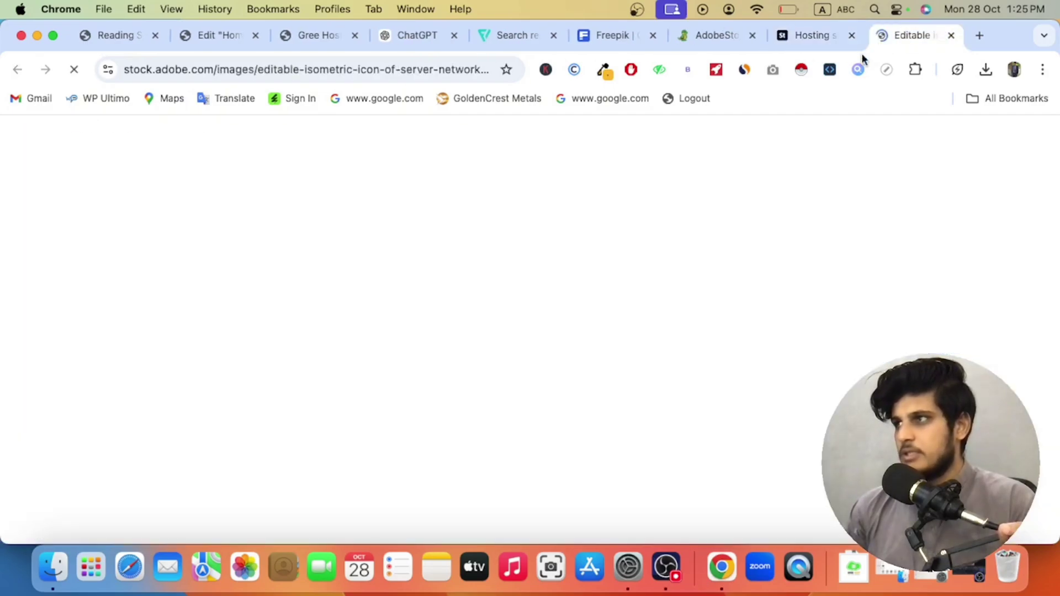
pyautogui.rightClick(298, 74)
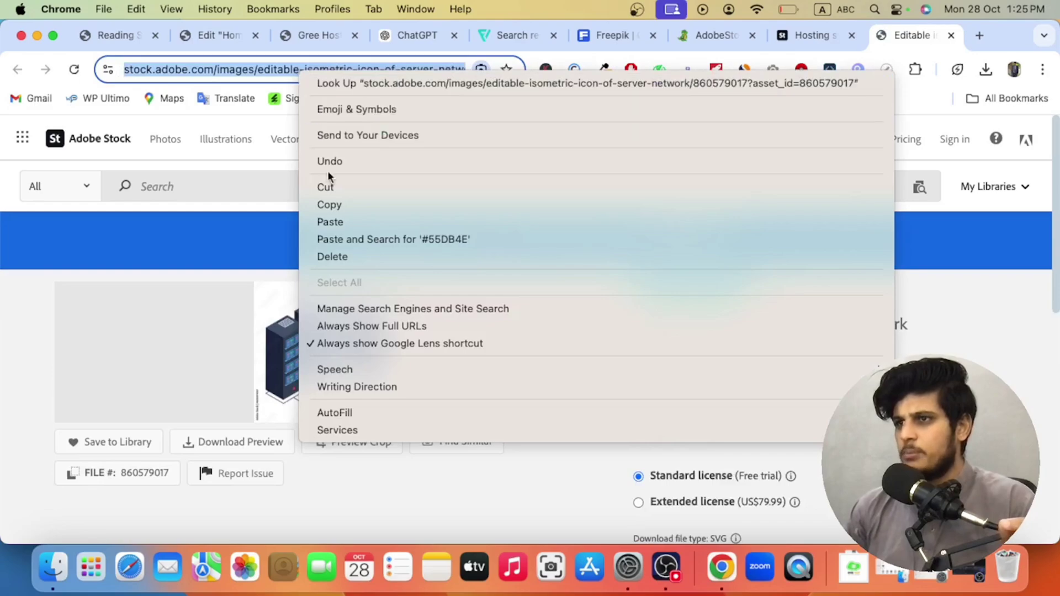
pyautogui.click(334, 204)
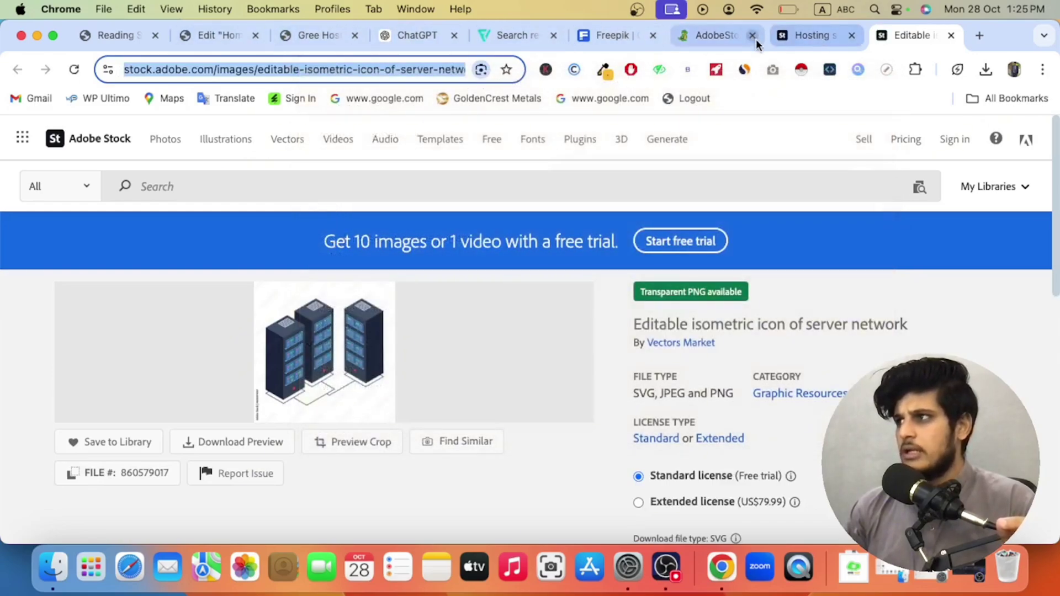
# Step: Paste the Adobe Stock link into downloader.la's AdobeStock Photo Downloader and run Search Photo
pyautogui.click(716, 37)
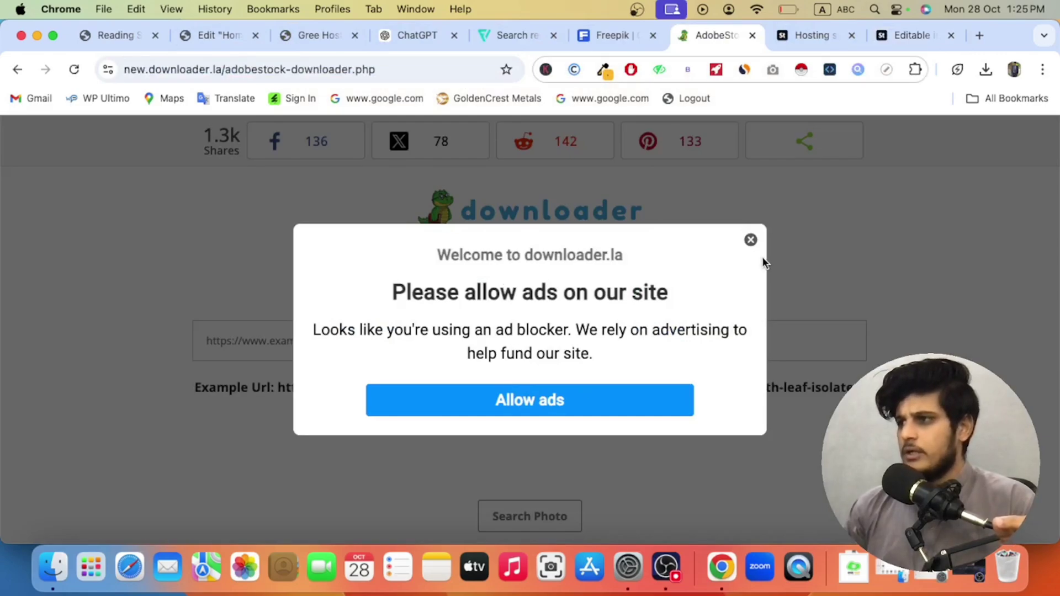
pyautogui.click(751, 239)
pyautogui.rightClick(312, 324)
pyautogui.click(331, 354)
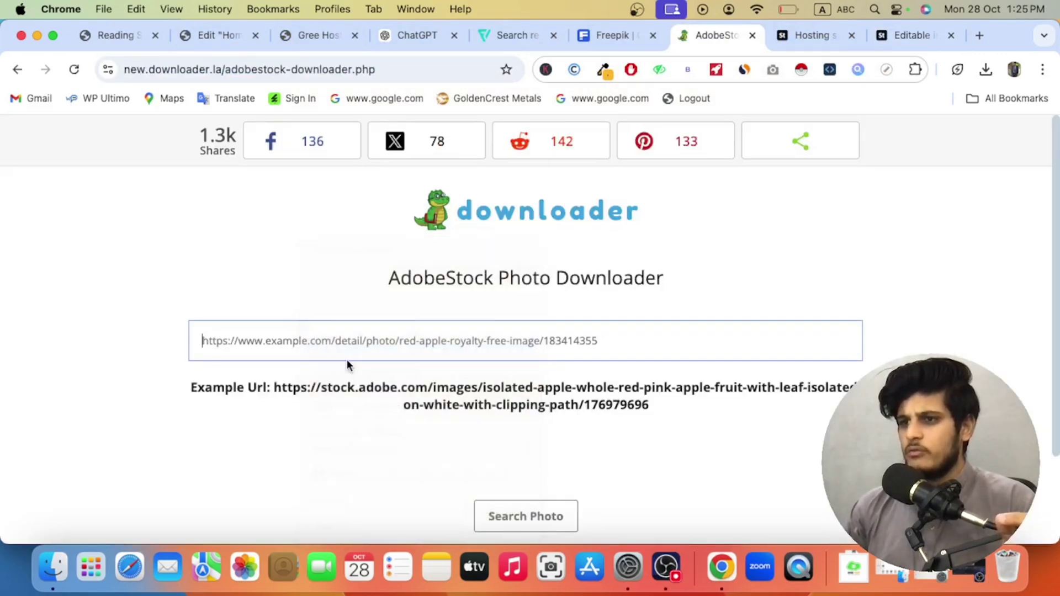
pyautogui.scroll(-2, 379, 373)
pyautogui.click(526, 447)
pyautogui.scroll(-3, 515, 415)
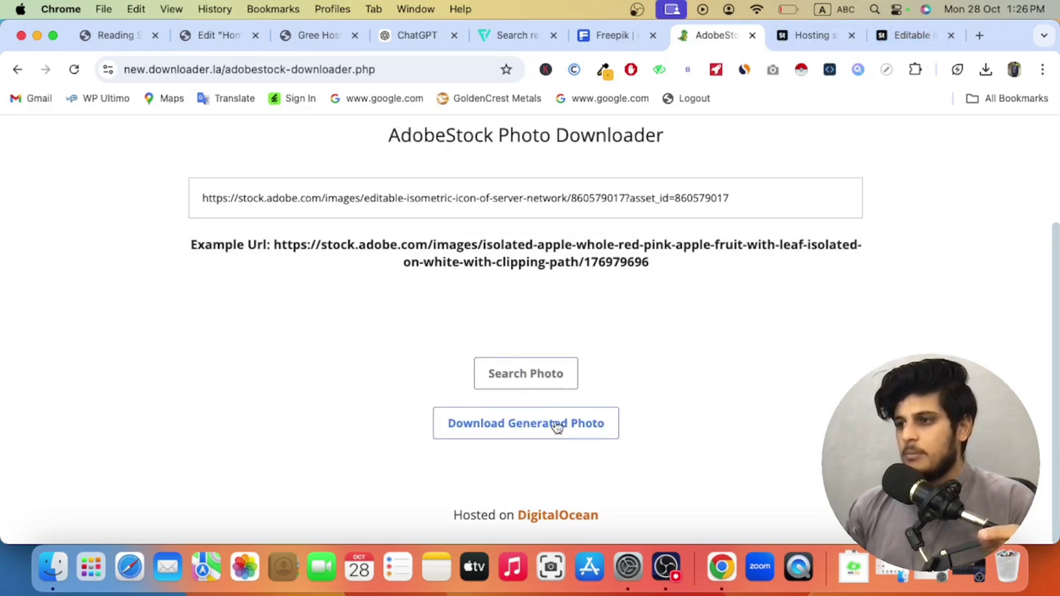
# Step: Request the generated server photo download on downloader.la, checking back against the Adobe Stock page
pyautogui.click(498, 435)
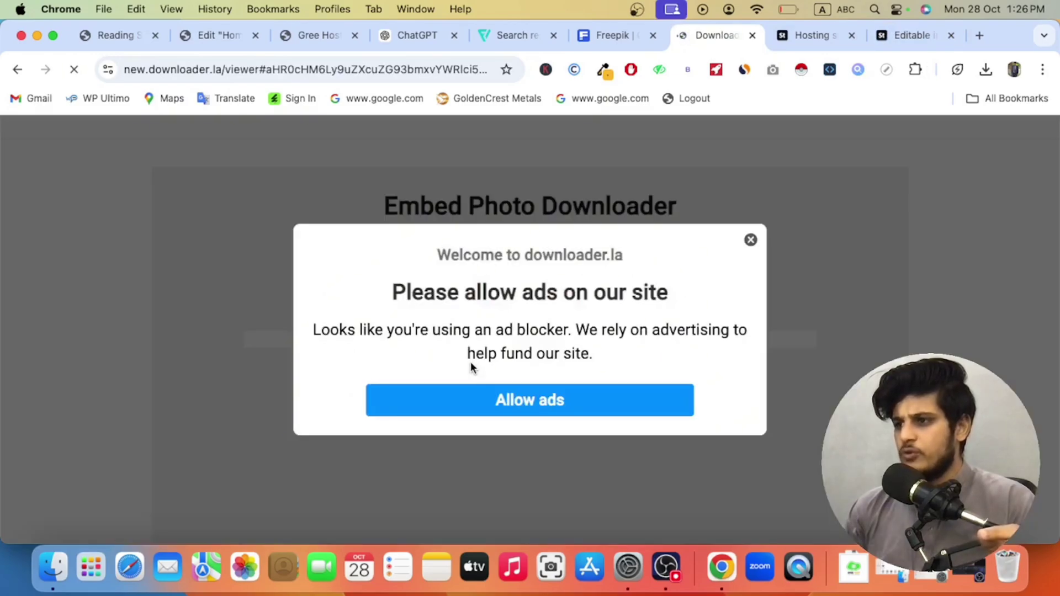
pyautogui.click(750, 239)
pyautogui.scroll(-5, 651, 364)
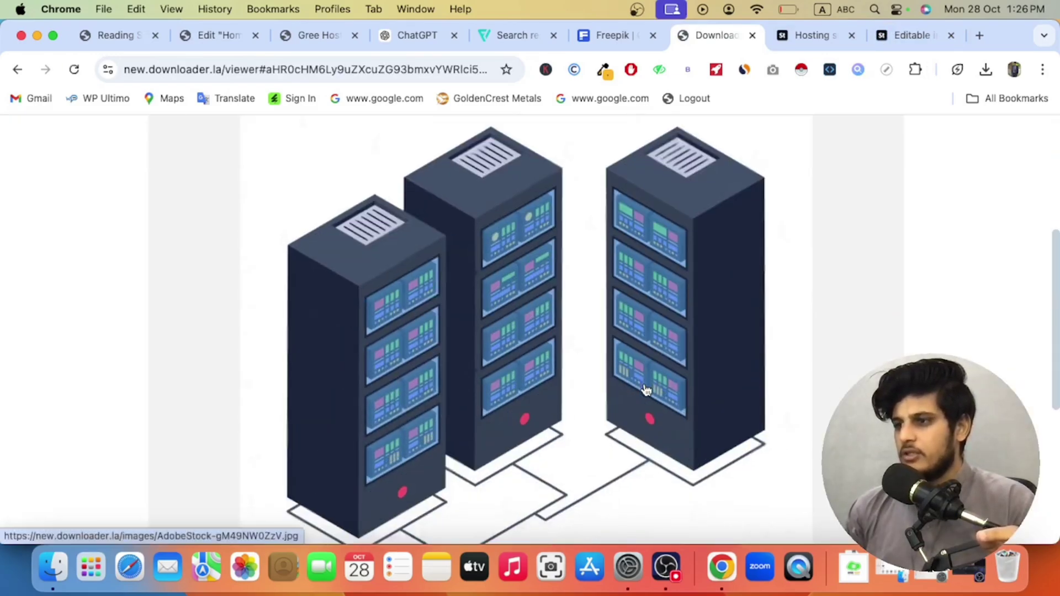
pyautogui.scroll(-5, 607, 390)
pyautogui.scroll(10, 525, 326)
pyautogui.scroll(-5, 574, 393)
pyautogui.scroll(-3, 574, 393)
pyautogui.click(911, 35)
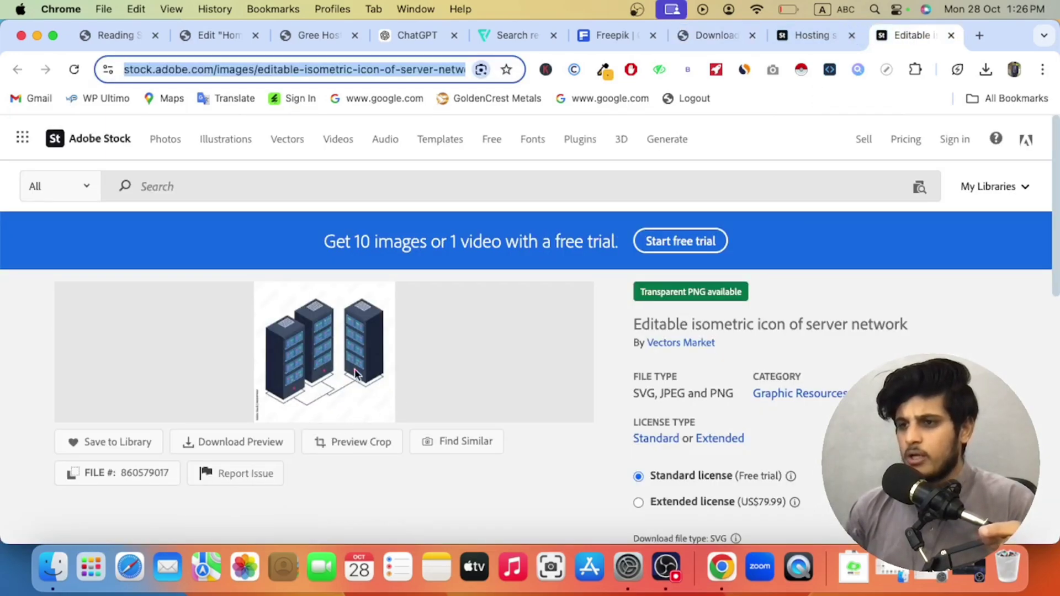
pyautogui.click(250, 445)
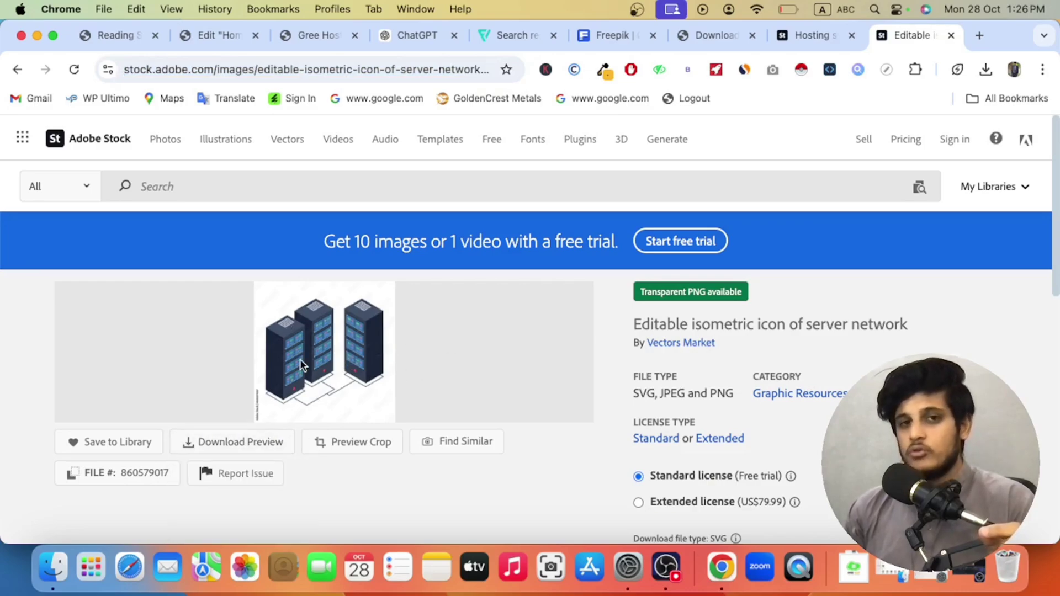
pyautogui.click(793, 38)
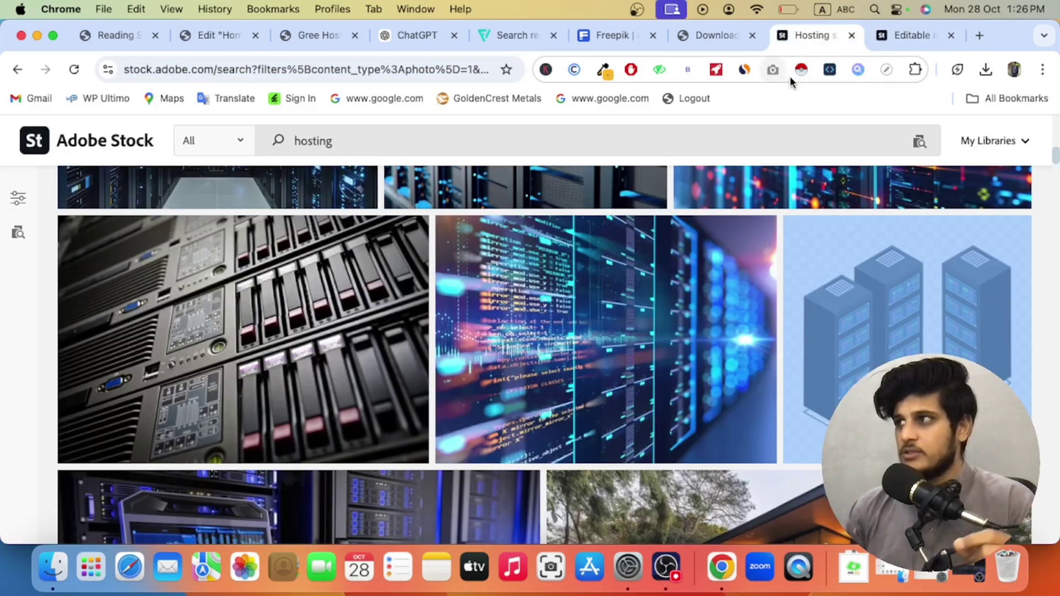
pyautogui.click(883, 38)
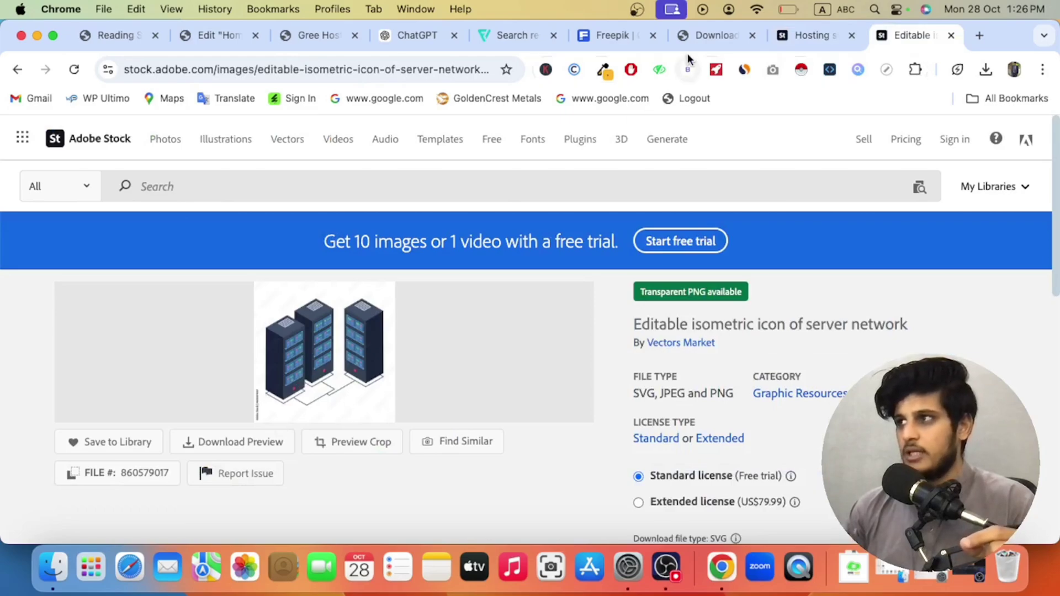
# Step: Save the server image to Downloads as AdobeStock-gM49NW0ZzV.jpg, then return to the Gree Host tab
pyautogui.click(696, 37)
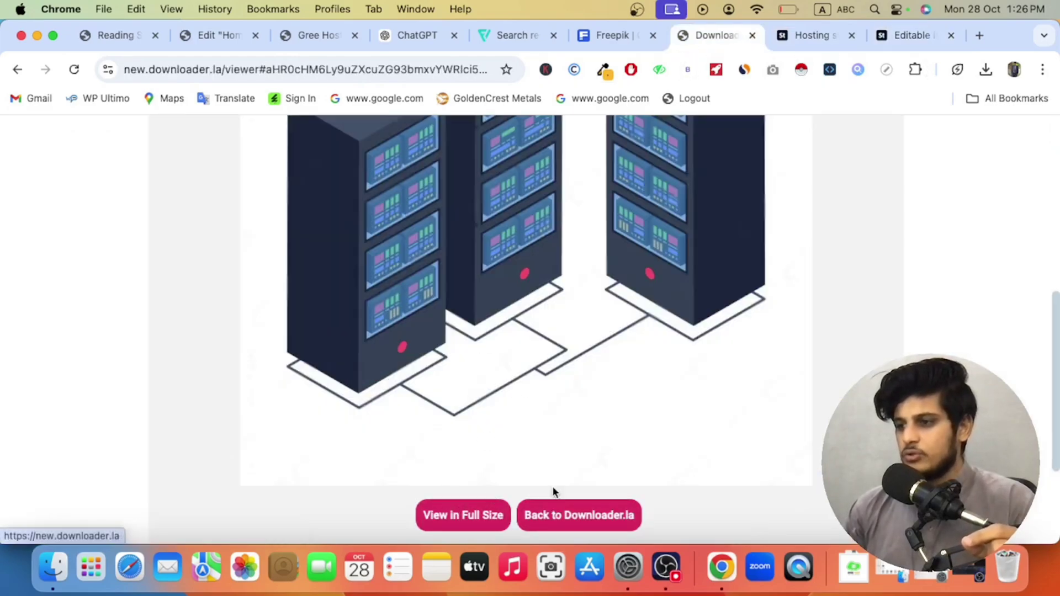
pyautogui.scroll(2, 456, 253)
pyautogui.rightClick(471, 223)
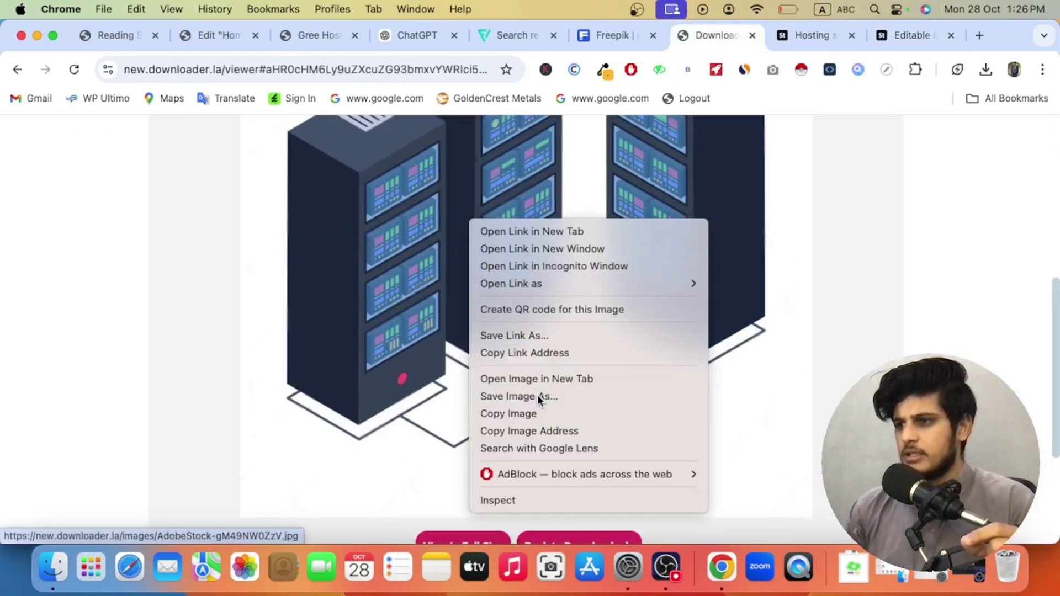
pyautogui.click(538, 396)
pyautogui.click(650, 325)
pyautogui.scroll(5, 543, 359)
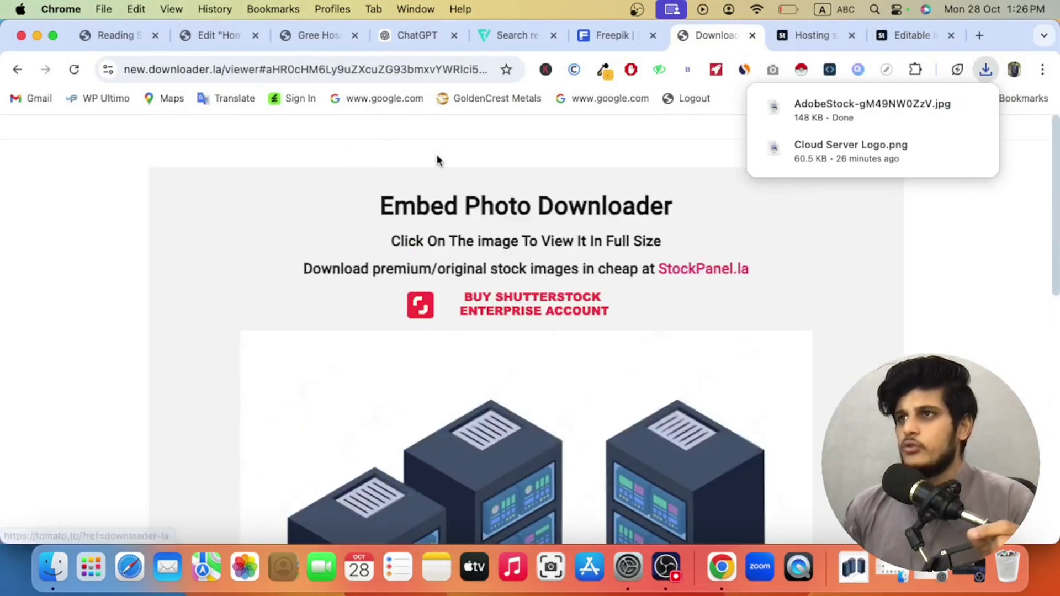
pyautogui.click(294, 40)
pyautogui.scroll(10, 411, 320)
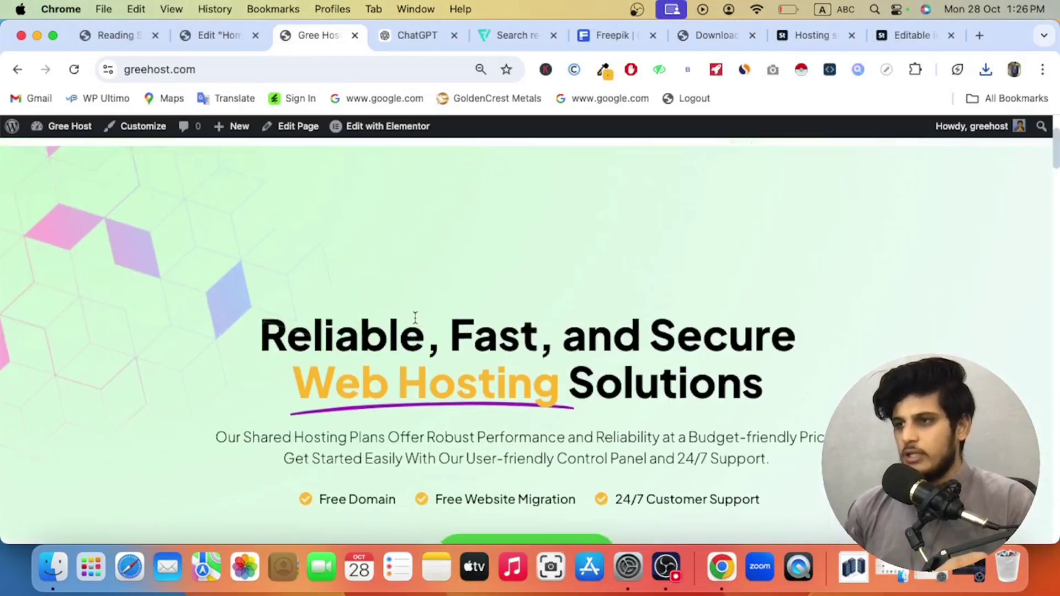
# Step: Scroll the greehost.com home page, then open About us and view its Truelink banner and footer
pyautogui.scroll(-8, 417, 322)
pyautogui.scroll(-10, 418, 318)
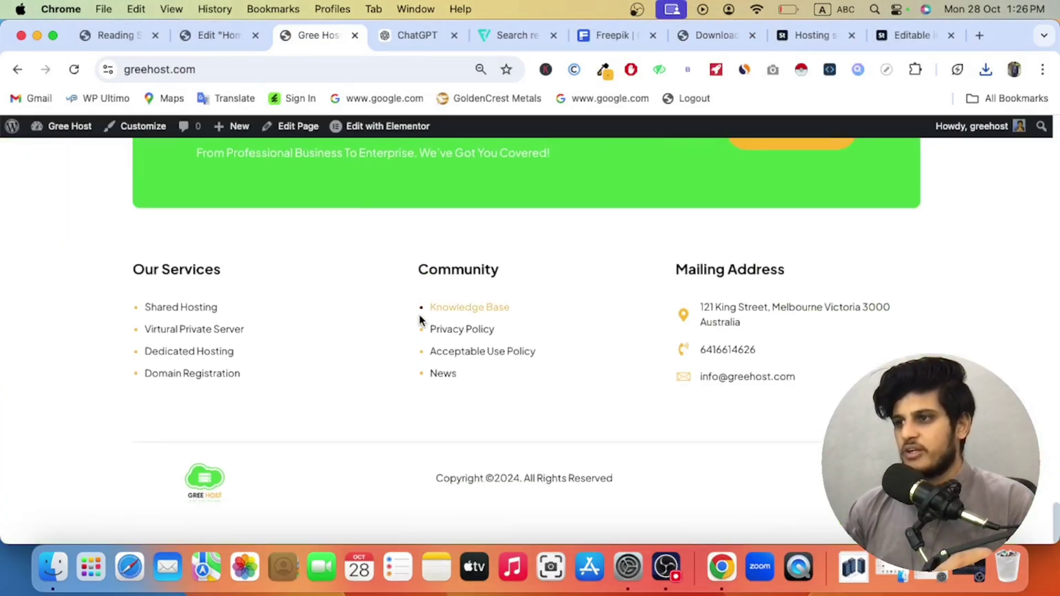
pyautogui.scroll(15, 419, 316)
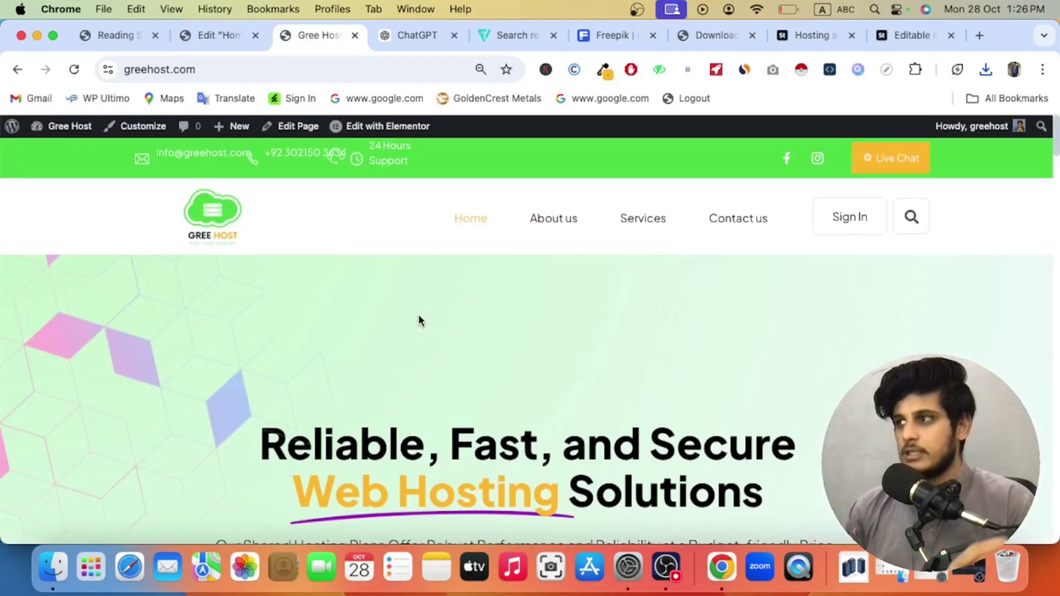
pyautogui.click(553, 224)
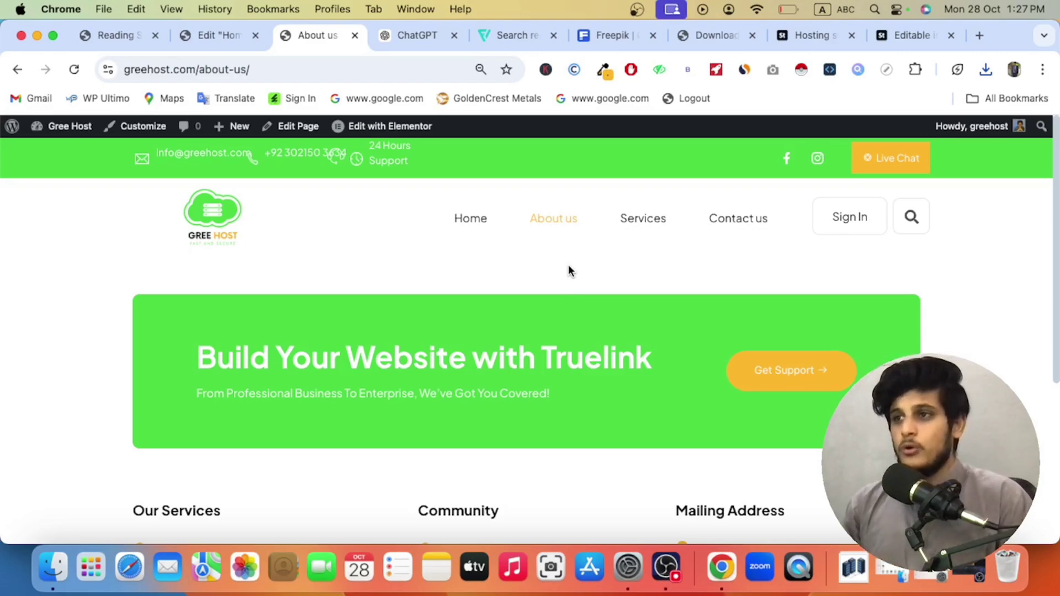
pyautogui.scroll(-5, 568, 260)
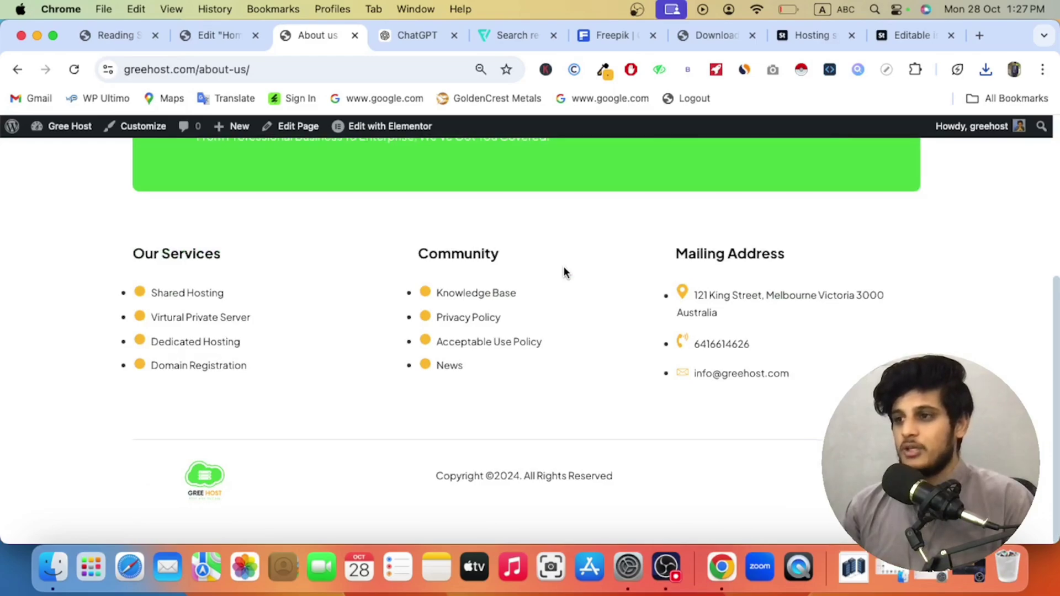
pyautogui.scroll(5, 563, 266)
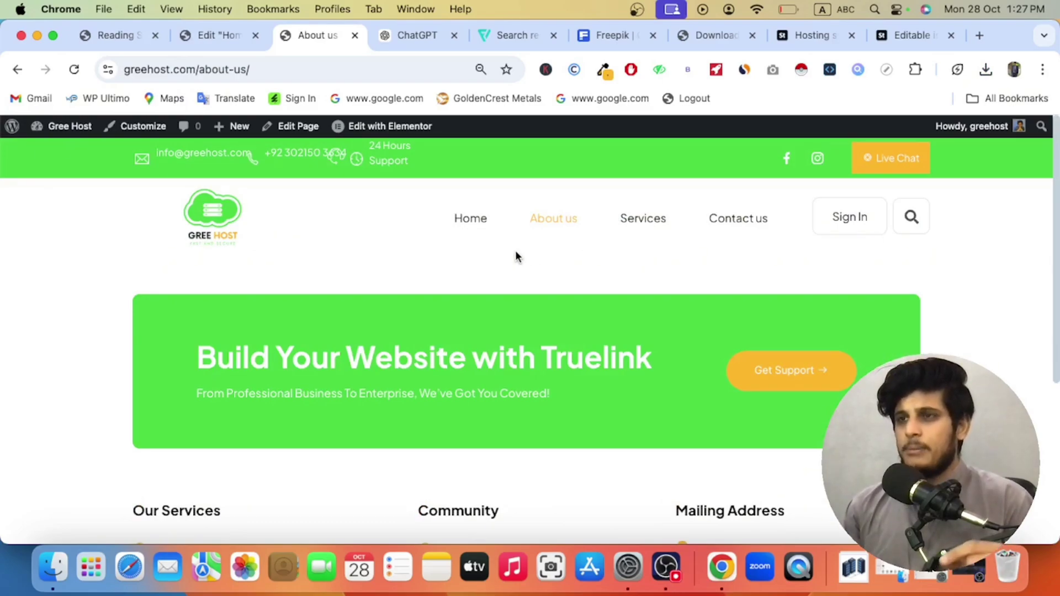
# Step: Glance at the Elementor editor and About us page, then show Reading Settings with the static Home page
pyautogui.click(226, 34)
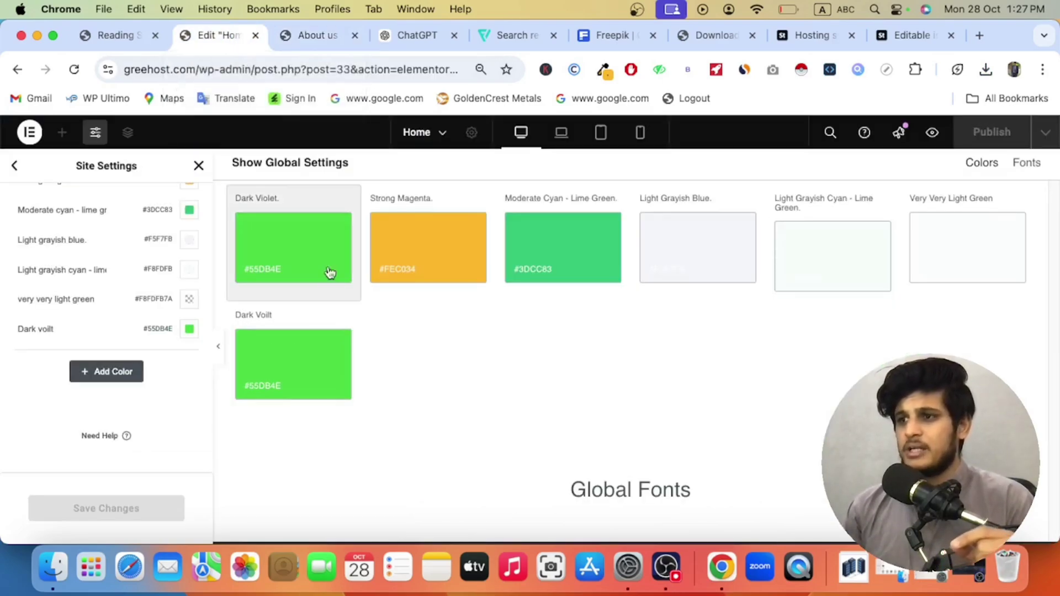
pyautogui.click(320, 42)
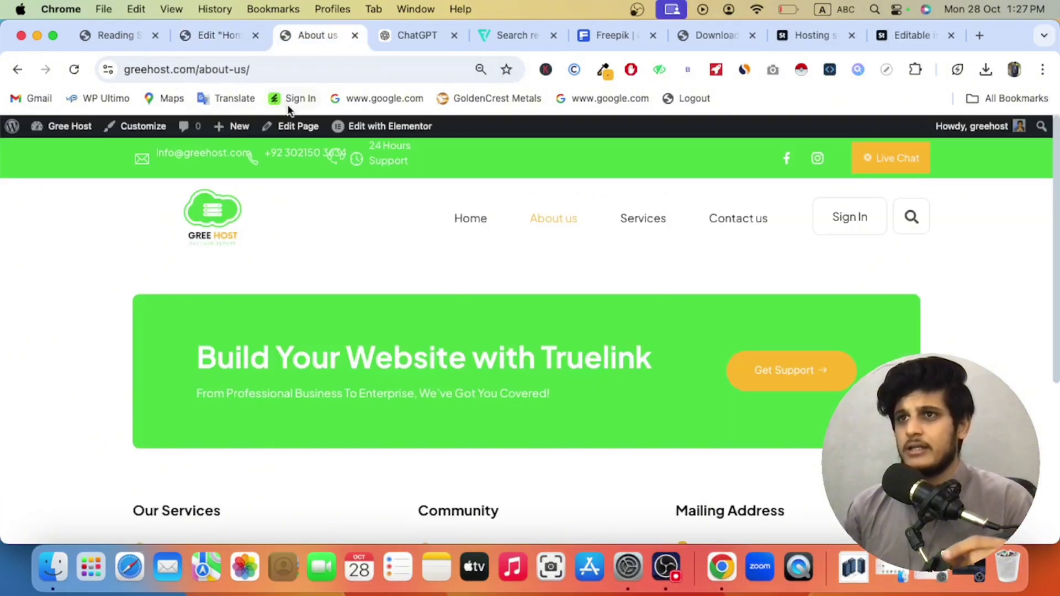
pyautogui.click(119, 44)
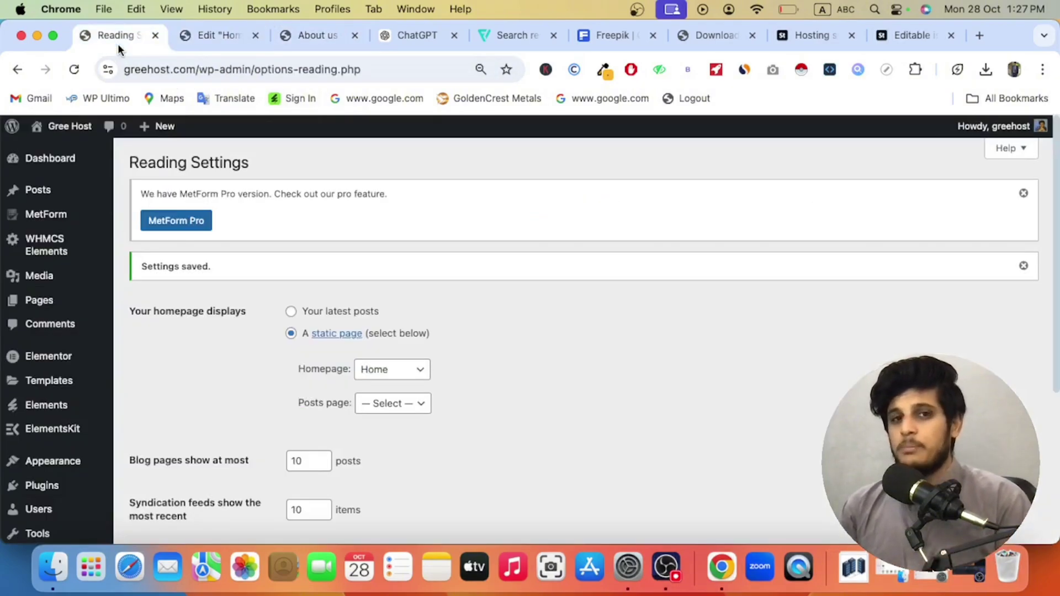